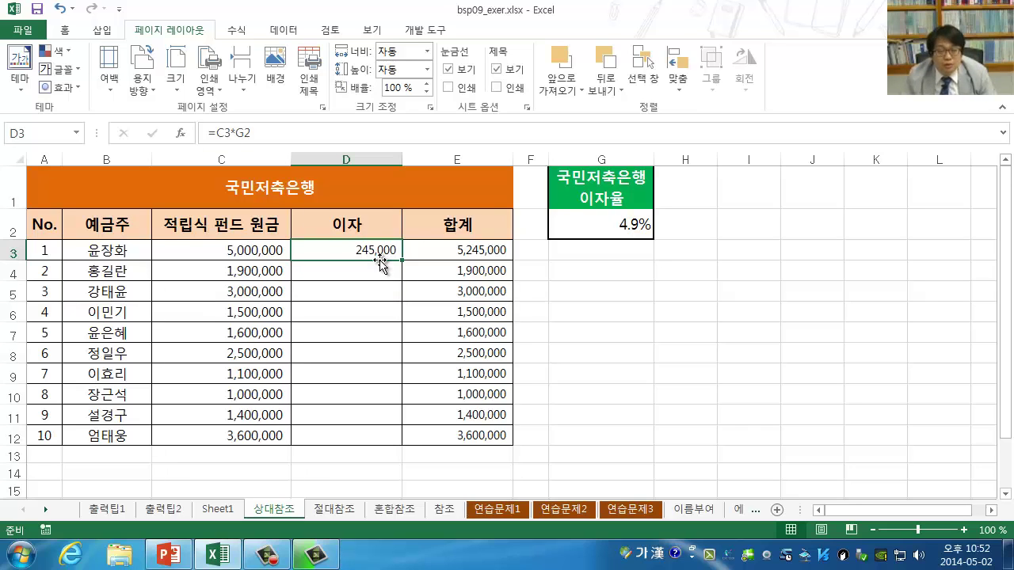
Enter the formula =C3*G2 in cell D3 to calculate the first depositor's interest from the principal and the interest rate.
{"action": "type", "text": "="}
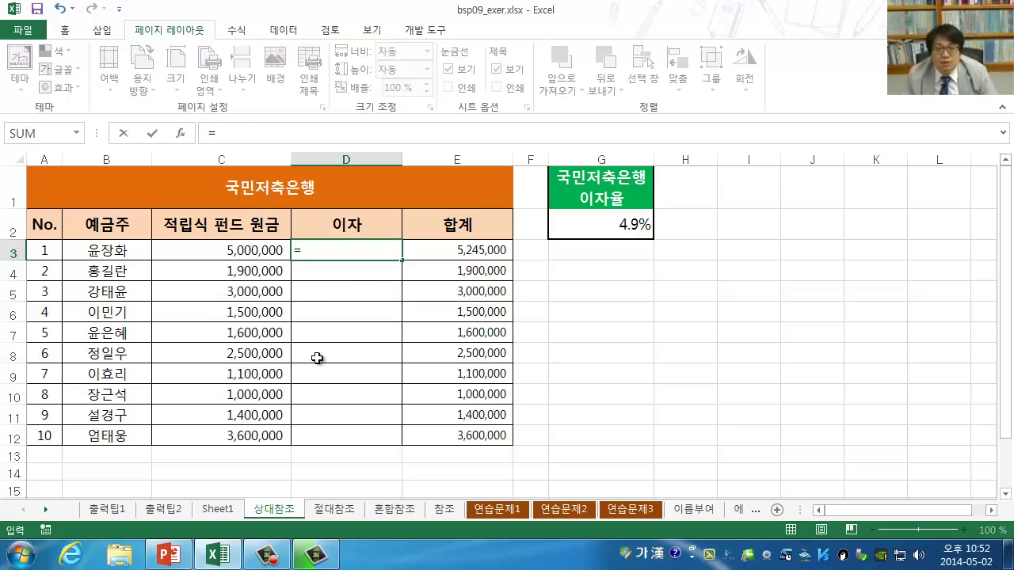
{"action": "left_click", "coordinate": [236, 249]}
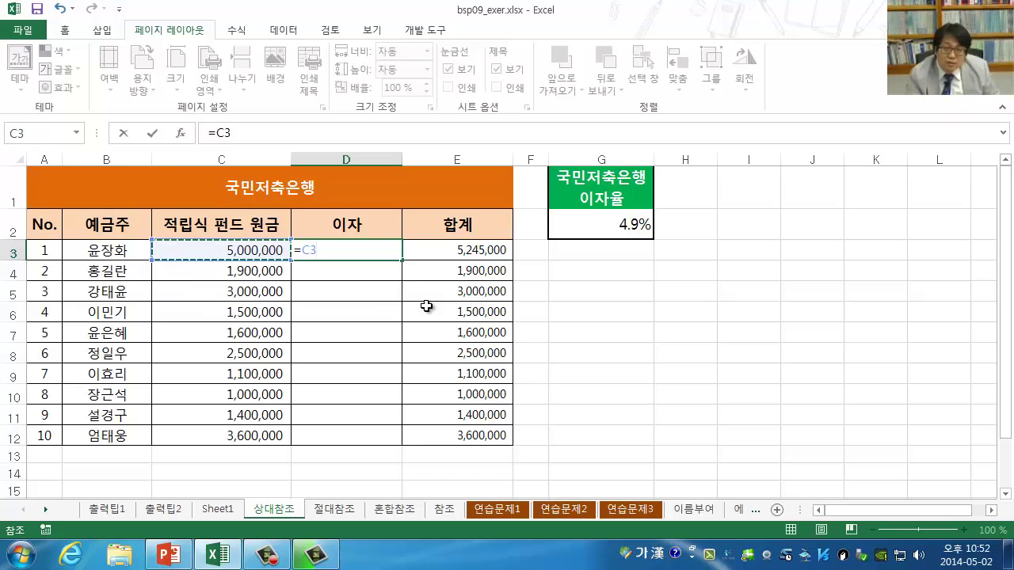
{"action": "type", "text": "*"}
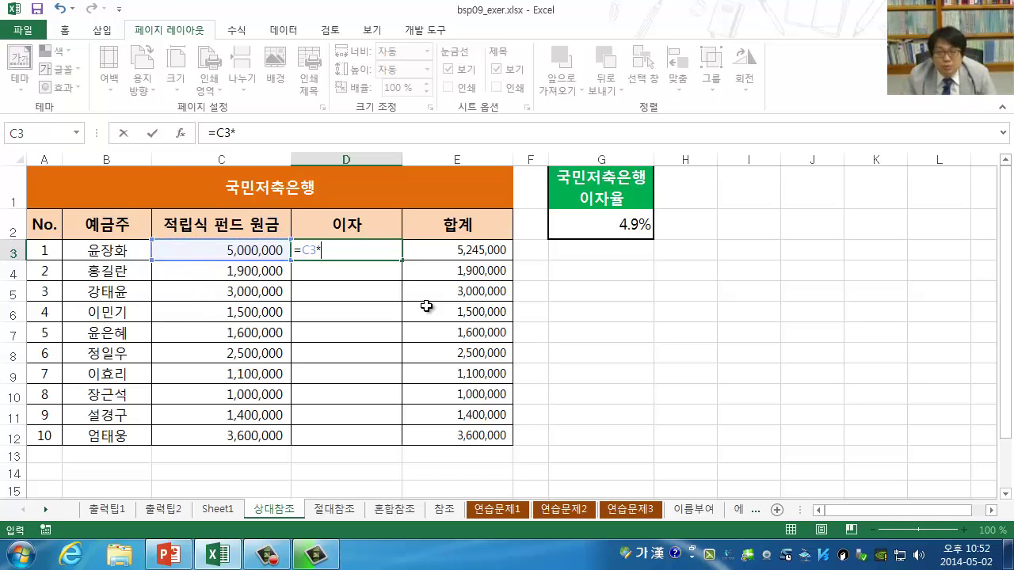
{"action": "left_click", "coordinate": [617, 218]}
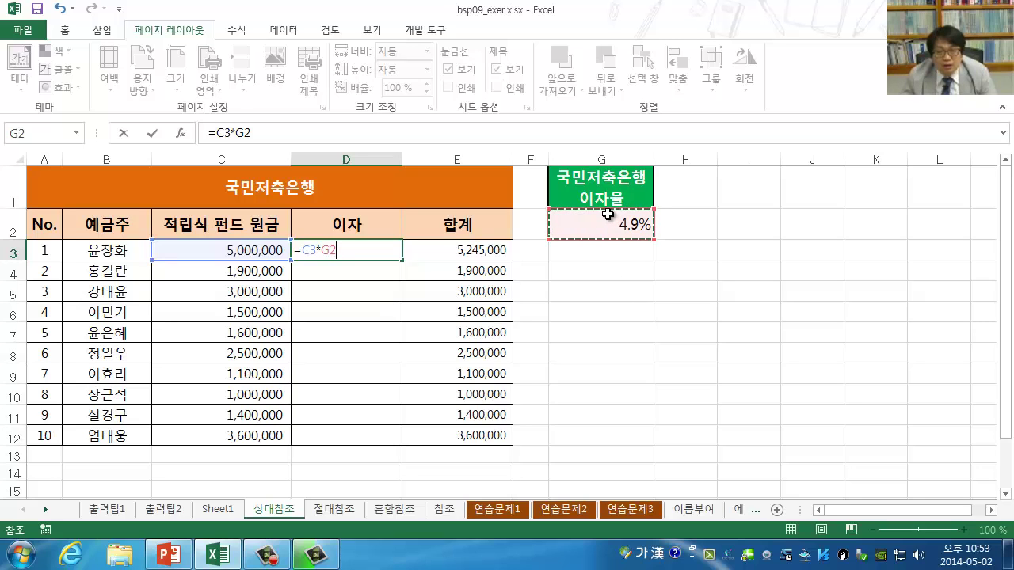
{"action": "key", "text": "Return"}
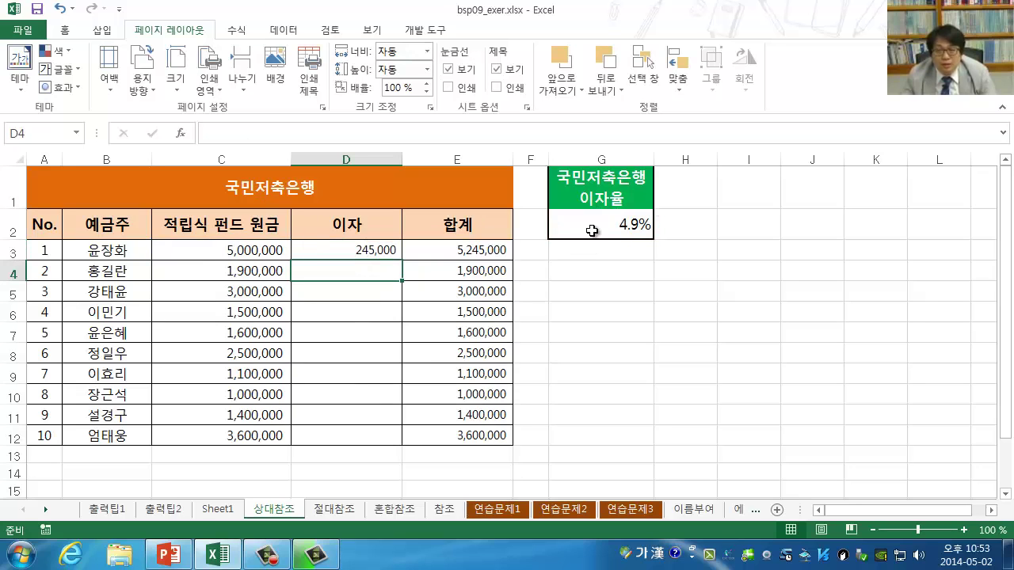
{"action": "left_click", "coordinate": [478, 250]}
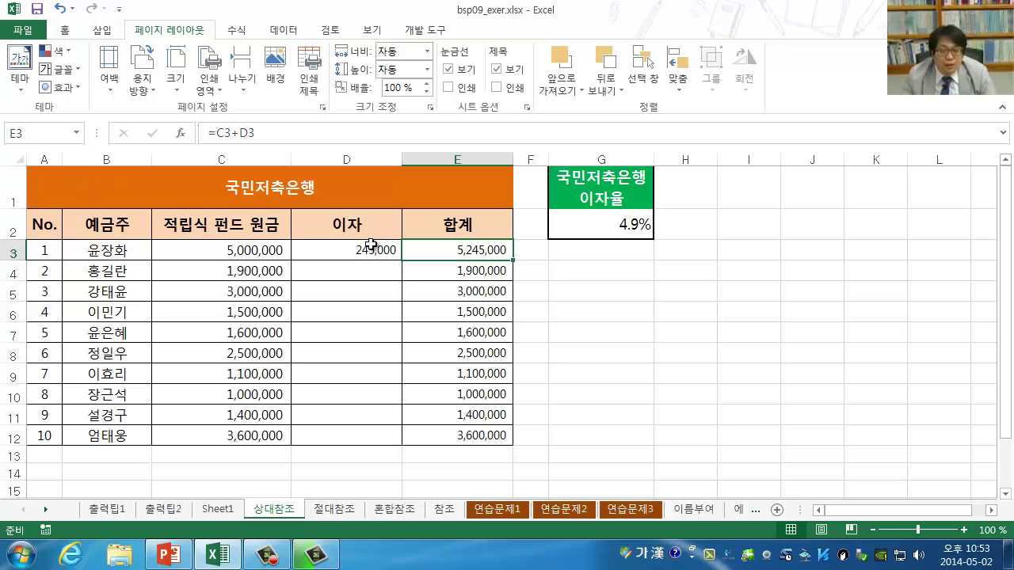
{"action": "left_click", "coordinate": [359, 272]}
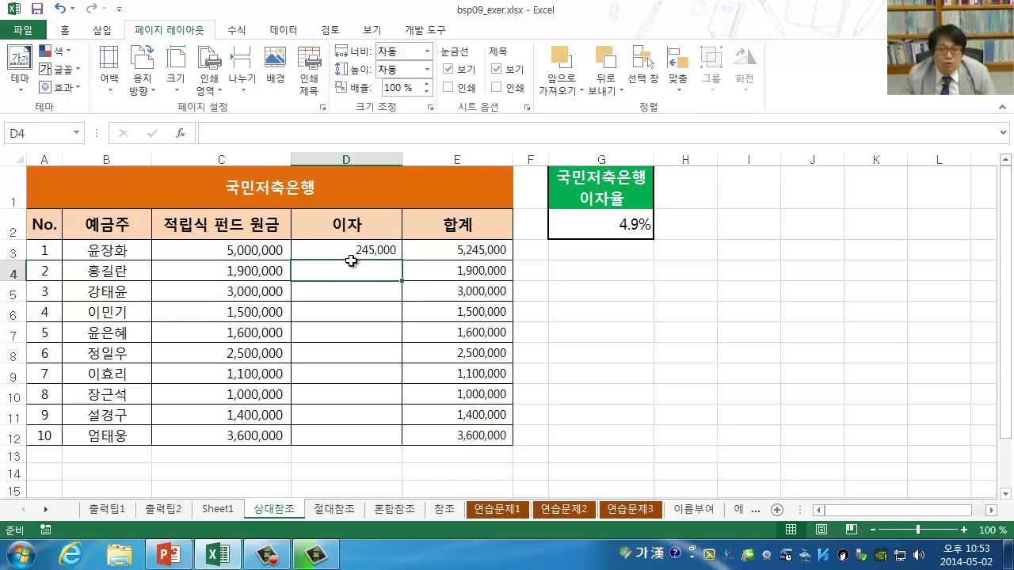
{"action": "left_click", "coordinate": [334, 292]}
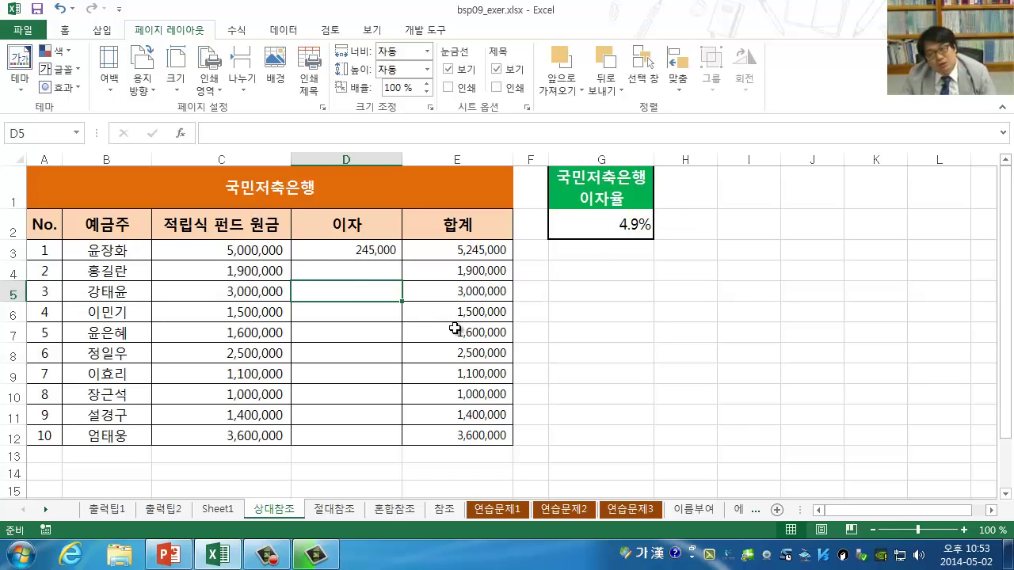
Copy the interest formula from cell D3 and paste it into cell D4.
{"action": "left_click", "coordinate": [375, 249]}
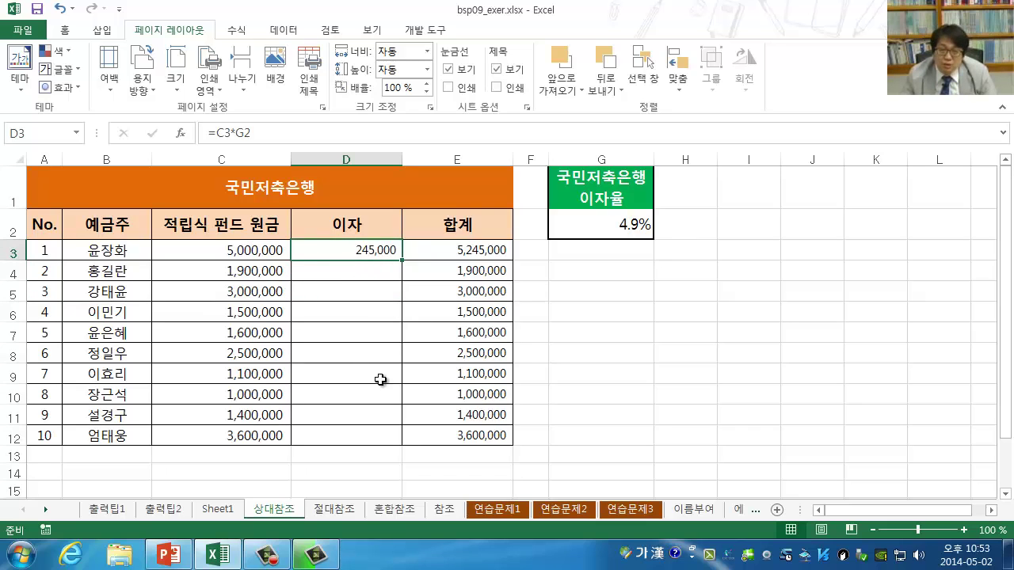
{"action": "right_click", "coordinate": [354, 248]}
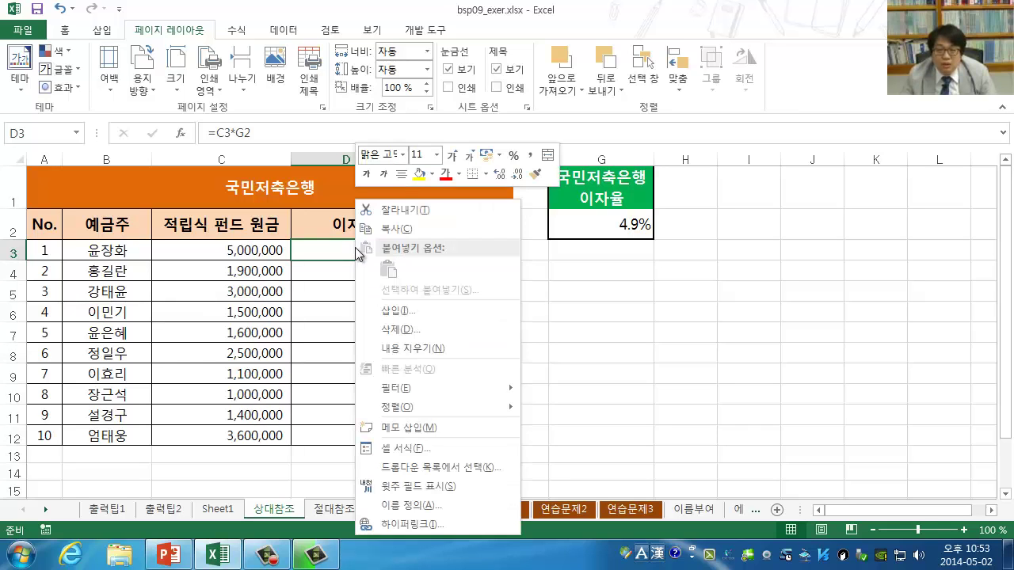
{"action": "left_click", "coordinate": [399, 231]}
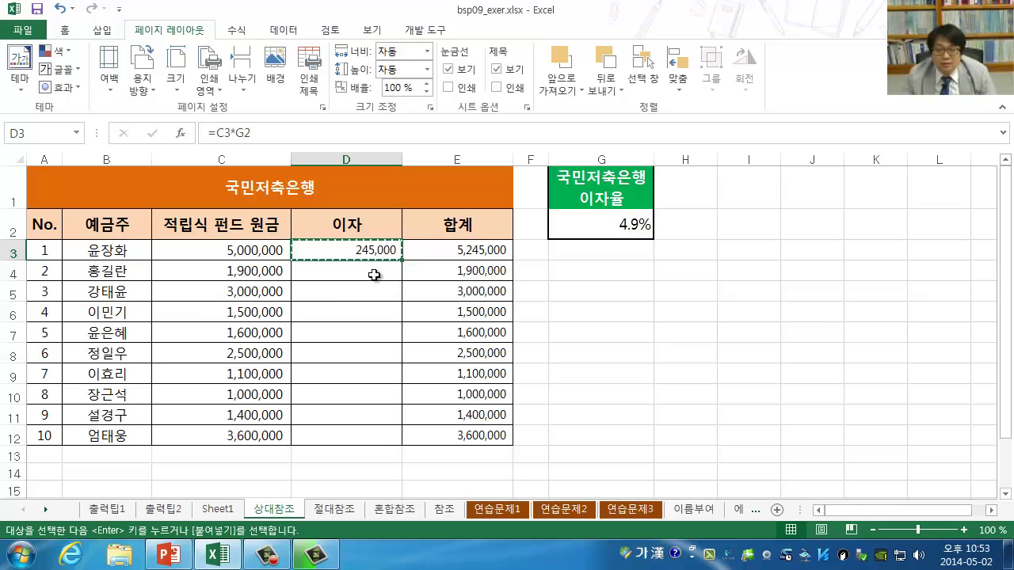
{"action": "left_click", "coordinate": [373, 274]}
{"action": "right_click", "coordinate": [368, 270]}
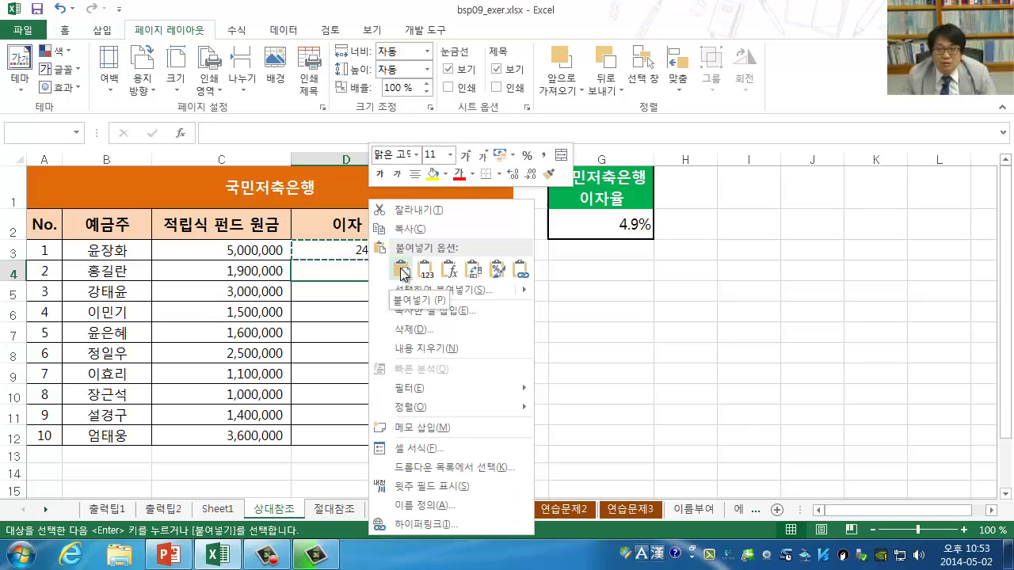
{"action": "left_click", "coordinate": [396, 271]}
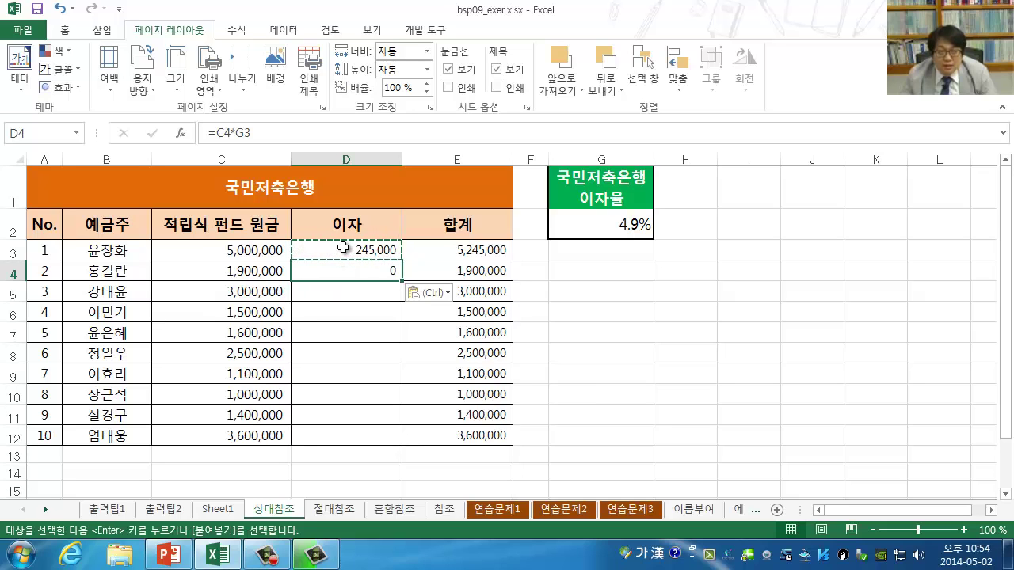
Compare the formulas in D3 and D4 and examine which cells the pasted formula references, including the cell below the interest rate.
{"action": "left_click", "coordinate": [343, 249]}
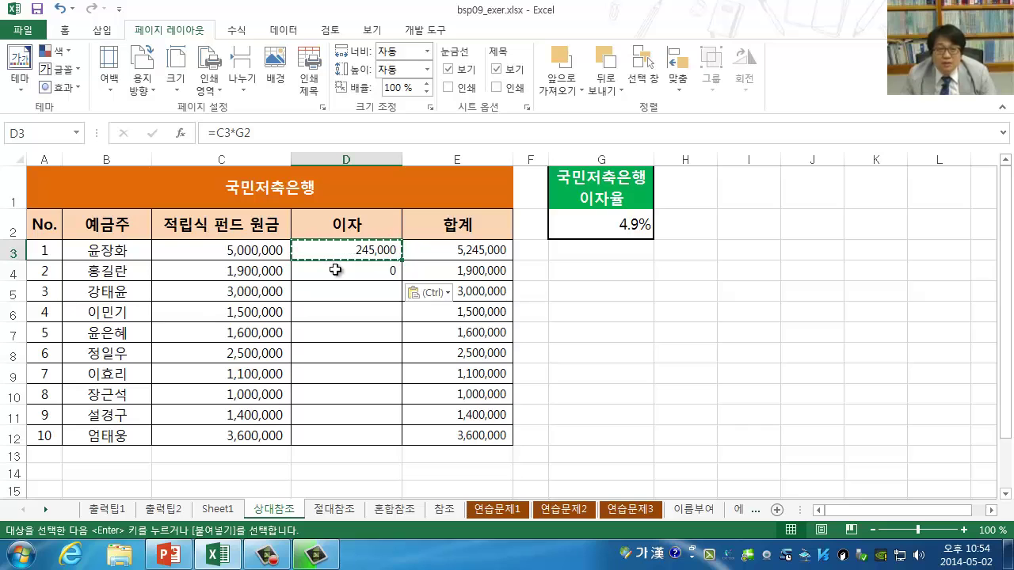
{"action": "left_click", "coordinate": [336, 271]}
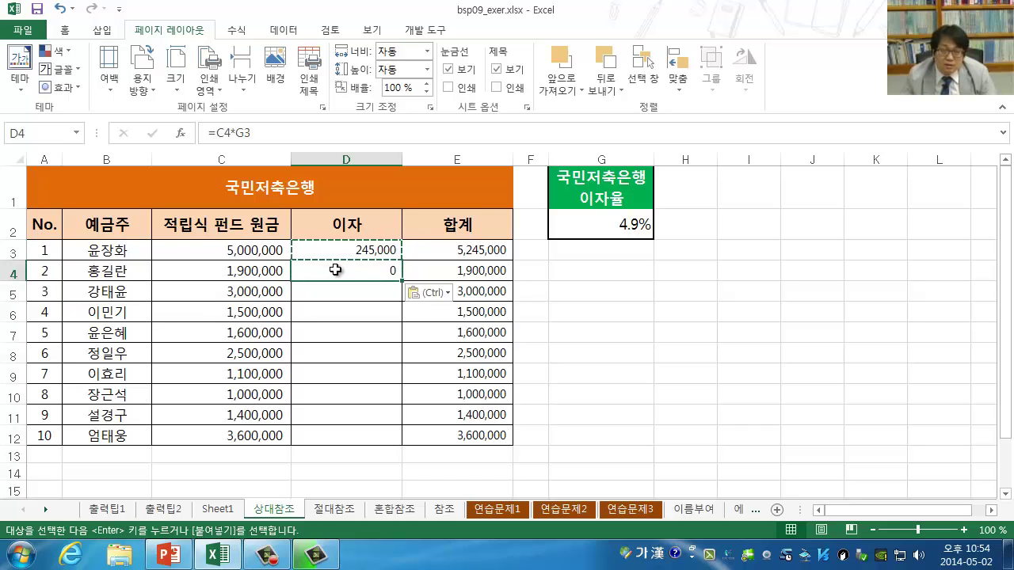
{"action": "left_click", "coordinate": [346, 251]}
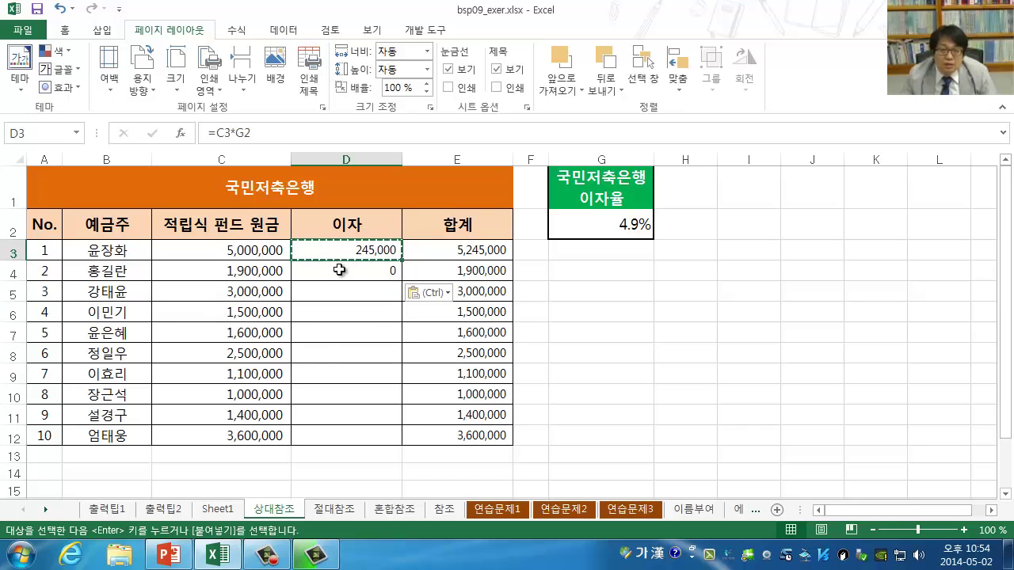
{"action": "left_click", "coordinate": [339, 270]}
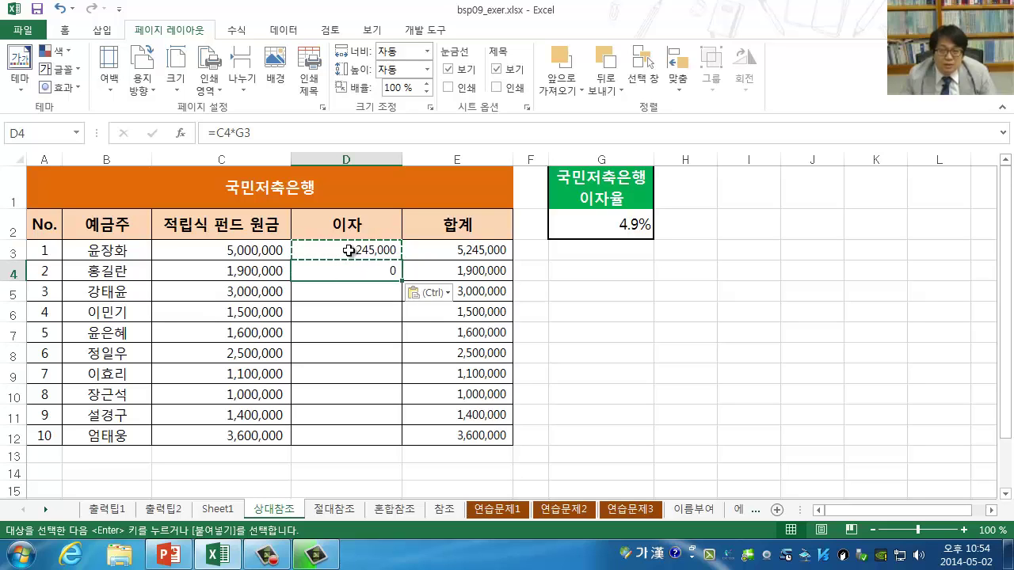
{"action": "left_click", "coordinate": [348, 250]}
{"action": "left_click", "coordinate": [347, 268]}
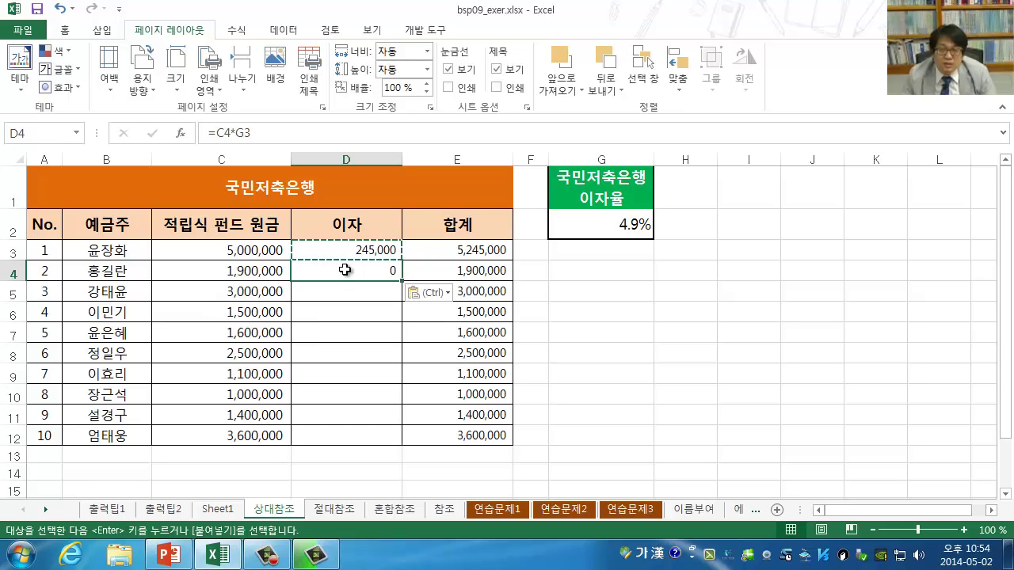
{"action": "left_click", "coordinate": [352, 251]}
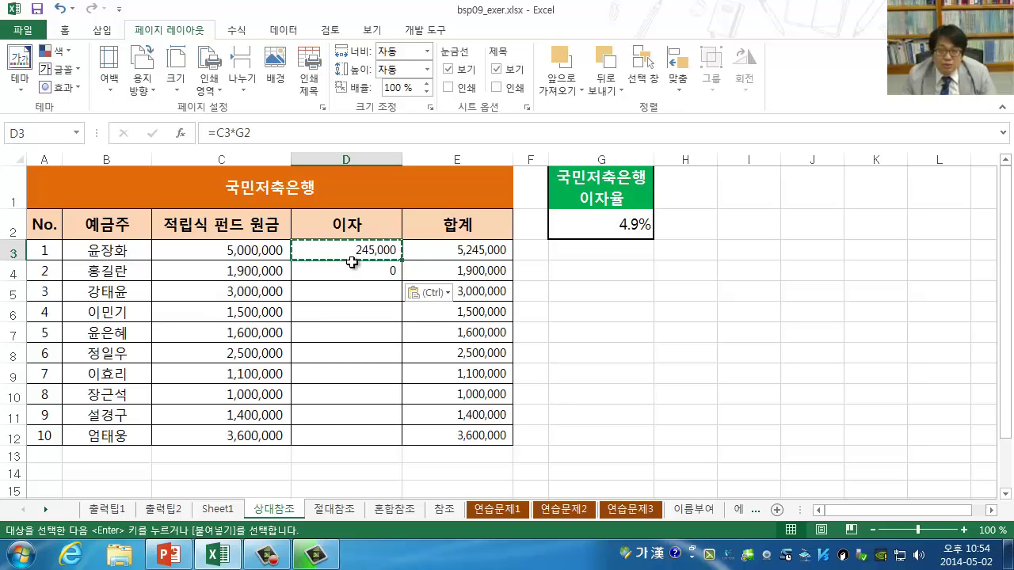
{"action": "left_click", "coordinate": [350, 268]}
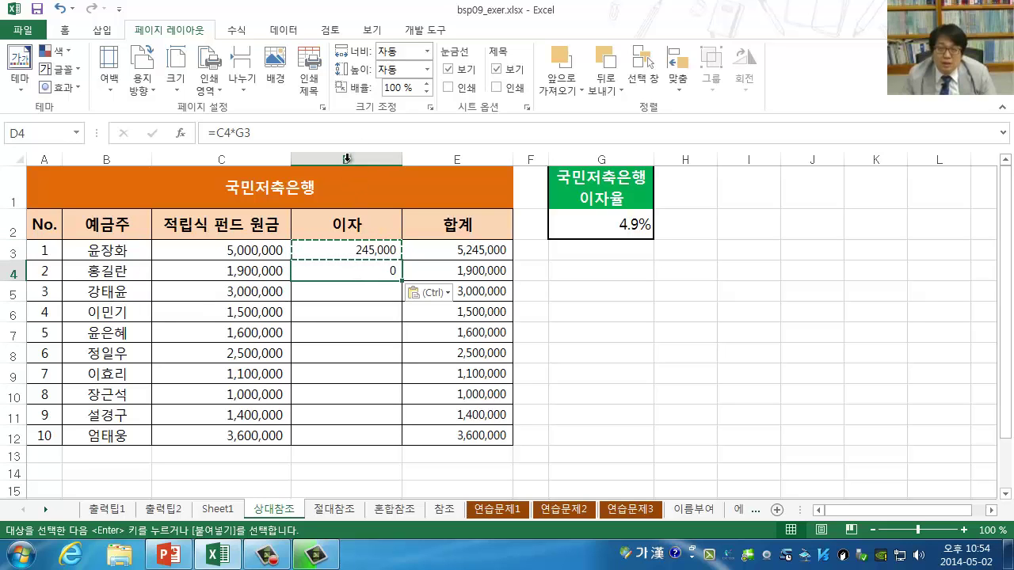
{"action": "left_click", "coordinate": [360, 247]}
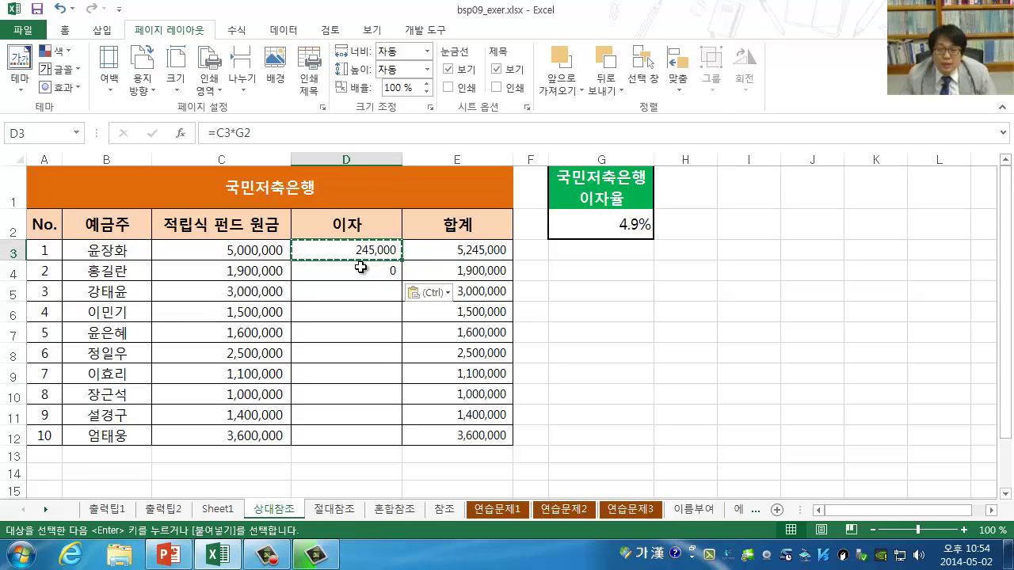
{"action": "left_click", "coordinate": [360, 268]}
{"action": "left_click", "coordinate": [366, 250]}
{"action": "left_click", "coordinate": [359, 270]}
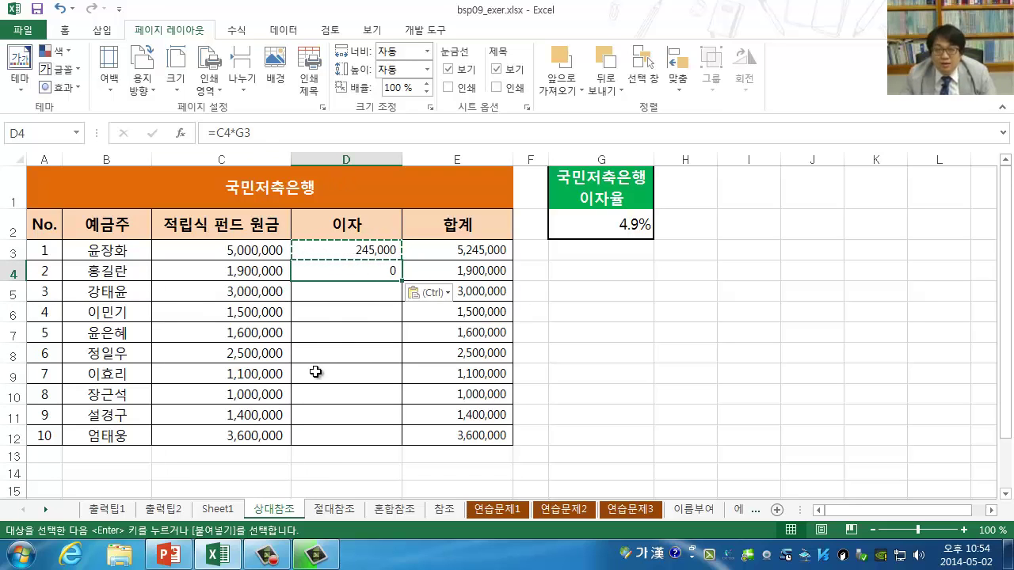
{"action": "left_click", "coordinate": [253, 132]}
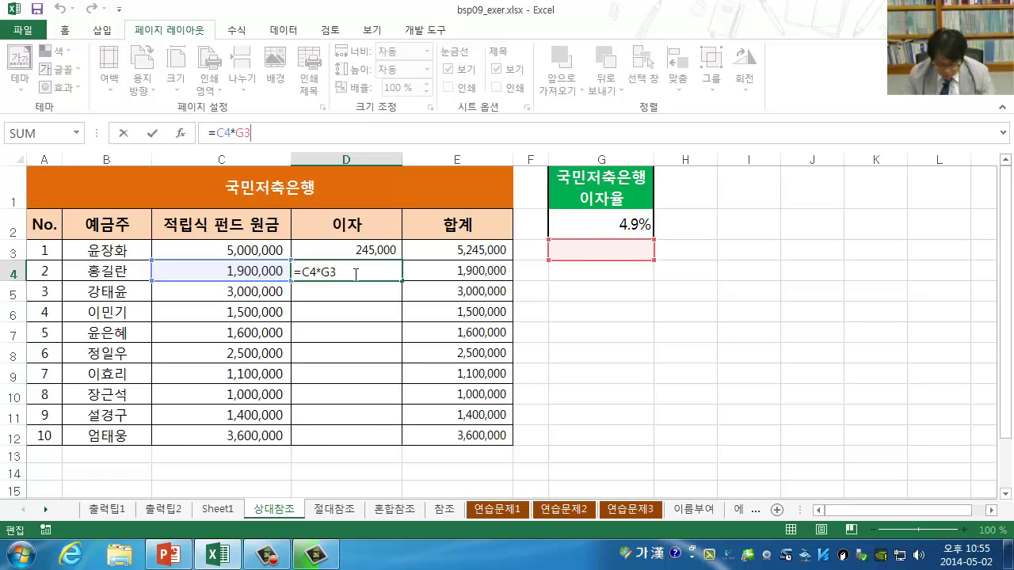
{"action": "key", "text": "Return"}
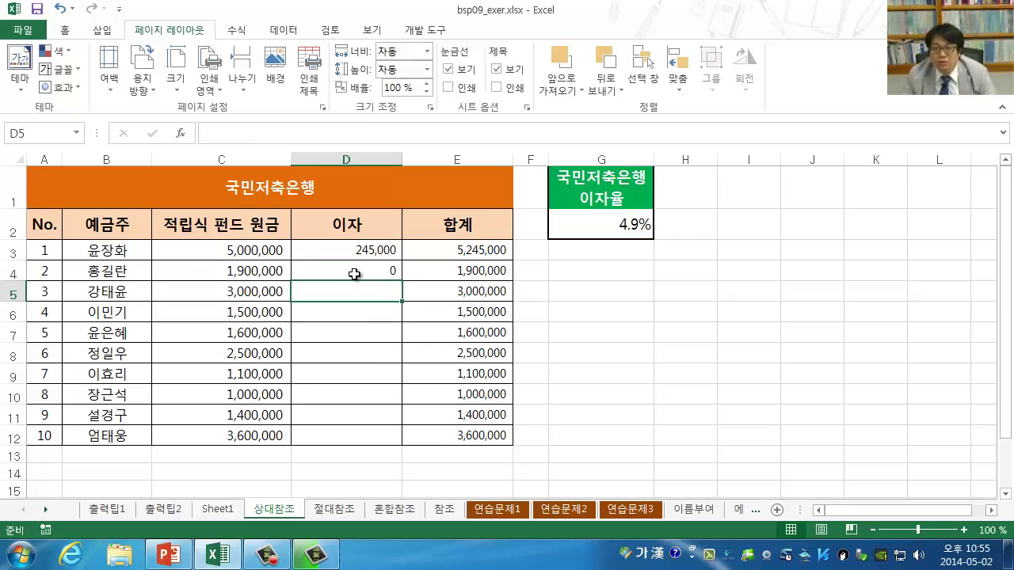
{"action": "left_click", "coordinate": [598, 255]}
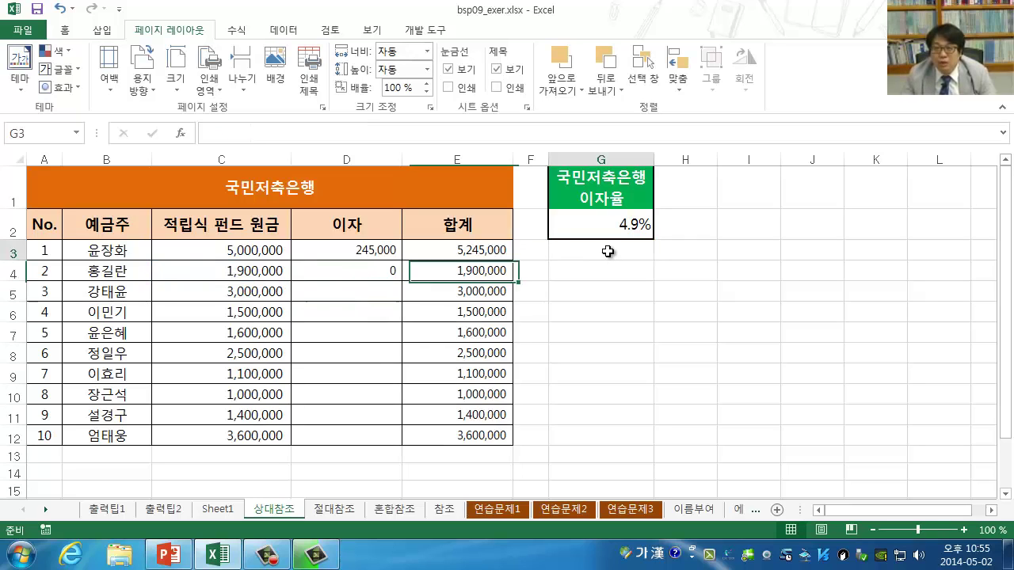
{"action": "left_click", "coordinate": [389, 270]}
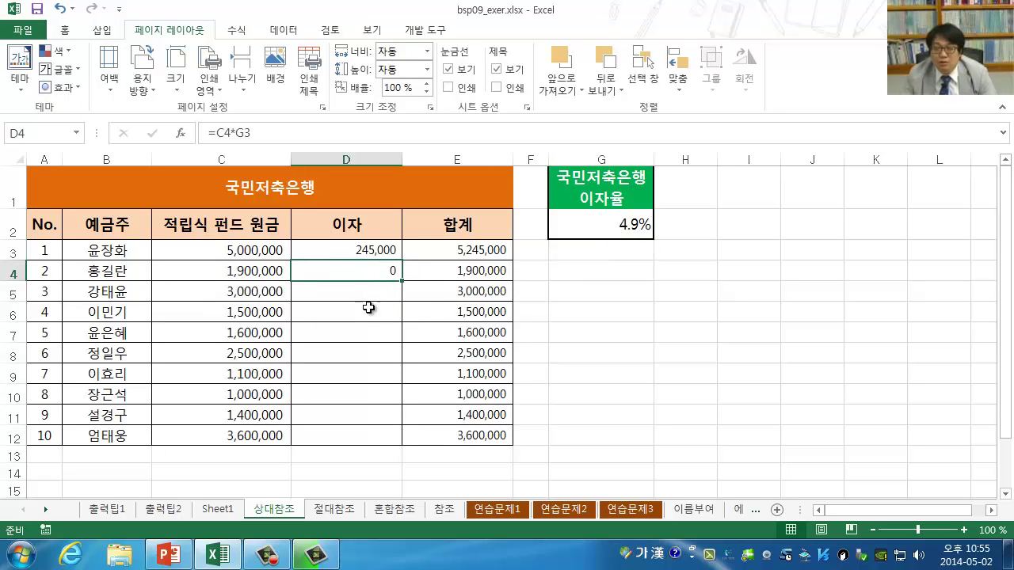
{"action": "left_click", "coordinate": [369, 252]}
{"action": "right_click", "coordinate": [370, 252]}
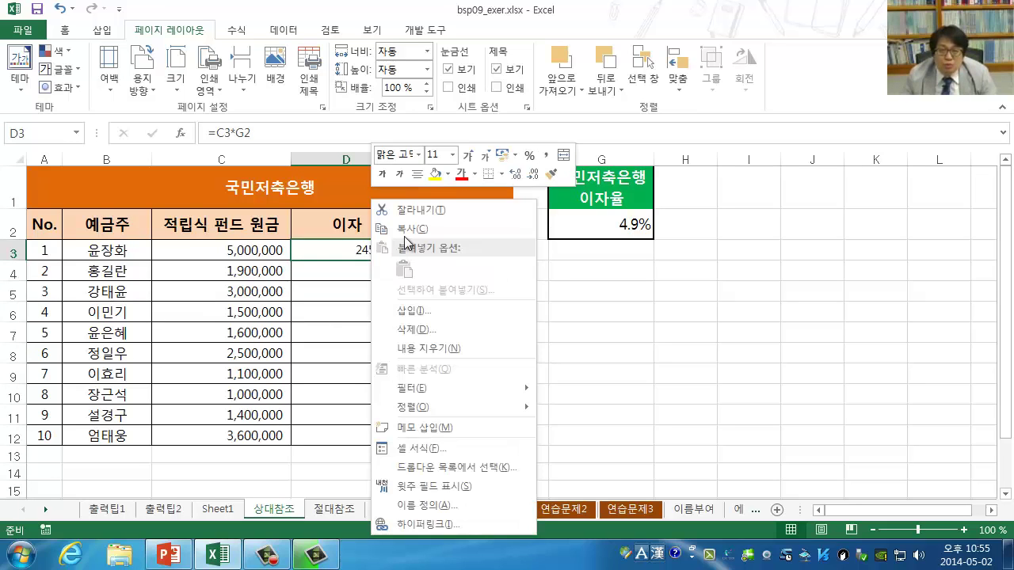
{"action": "left_click", "coordinate": [408, 228]}
{"action": "left_click", "coordinate": [369, 270]}
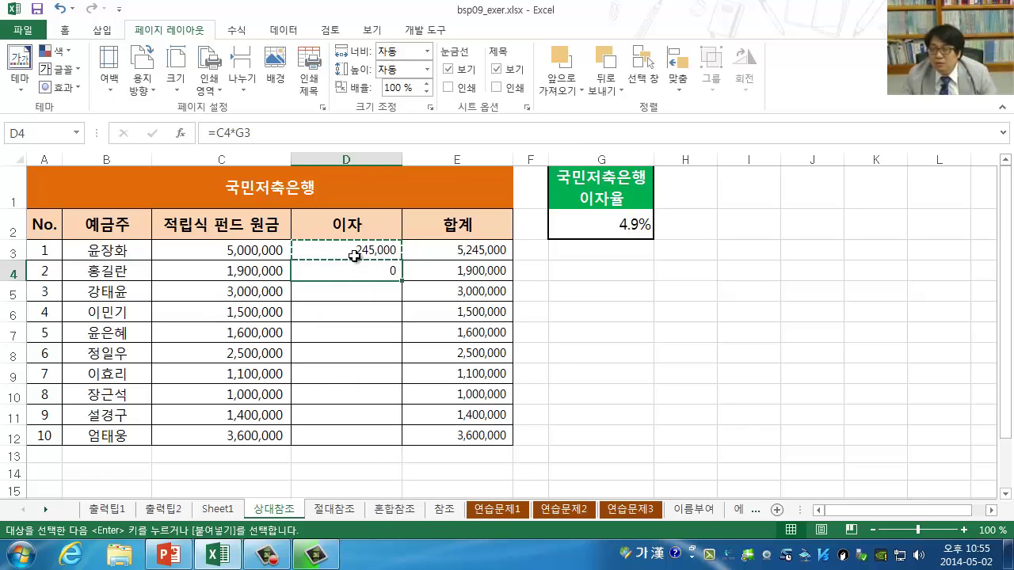
{"action": "key", "text": "Escape"}
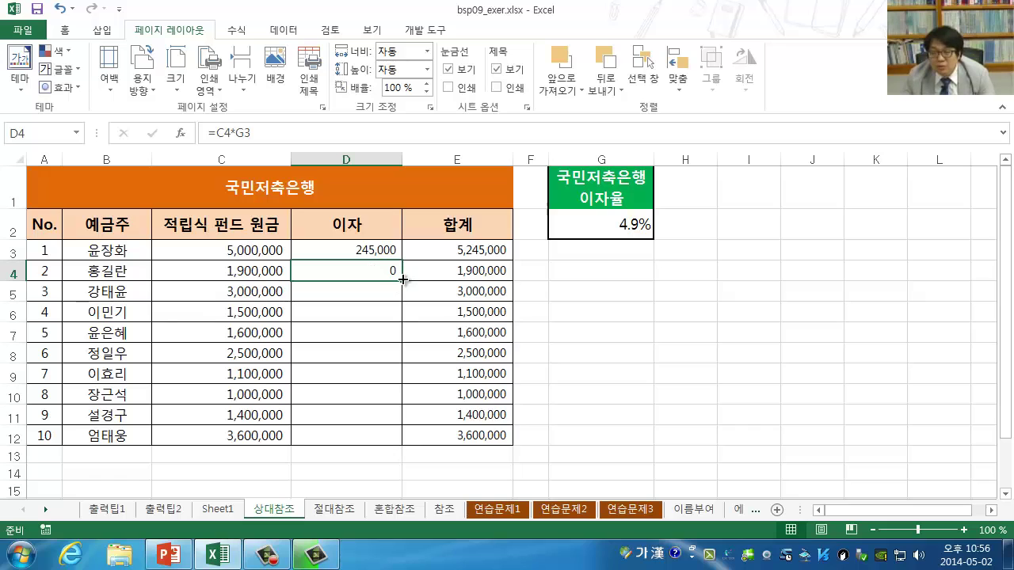
Fill the interest formula down column D through row 12.
{"action": "left_click_drag", "start_coordinate": [402, 280], "coordinate": [396, 437]}
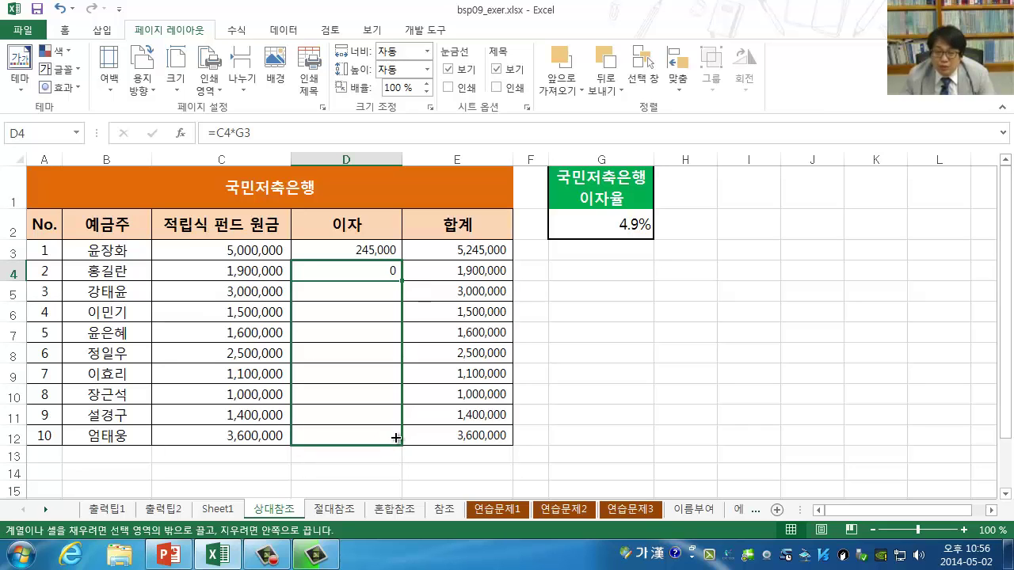
{"action": "left_click_drag", "start_coordinate": [396, 437], "coordinate": [395, 436]}
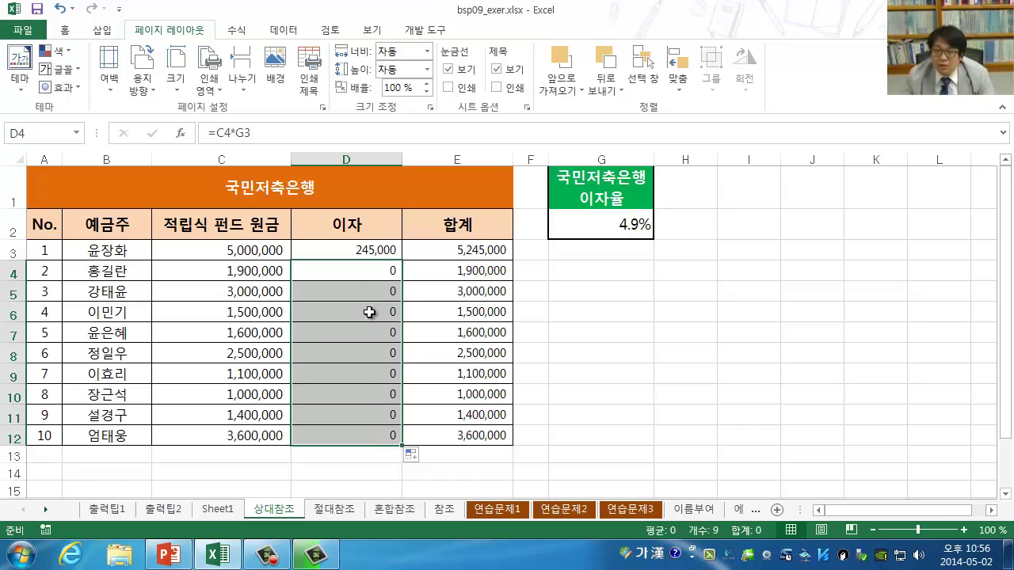
{"action": "left_click", "coordinate": [387, 247]}
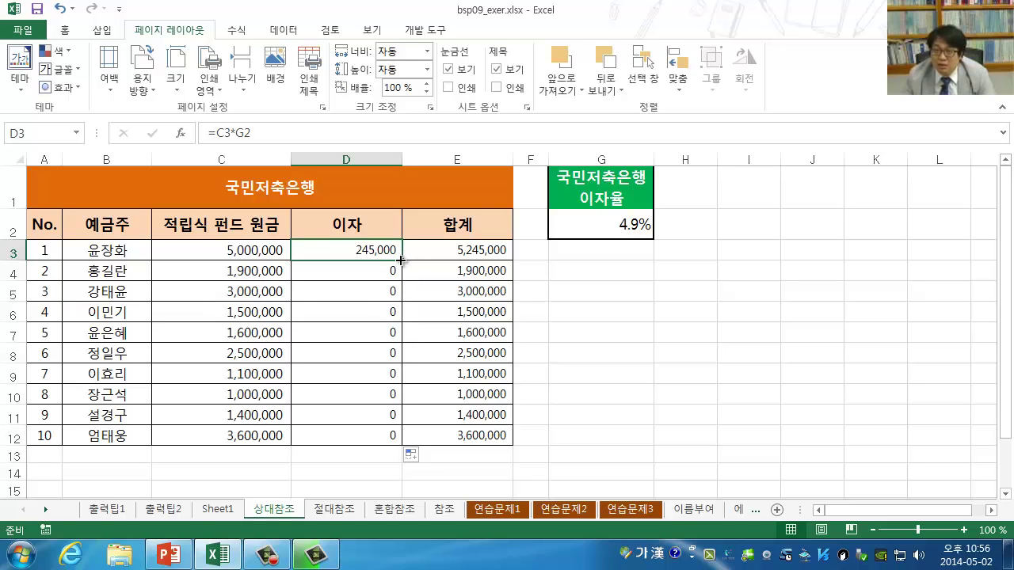
{"action": "key", "text": "ctrl+shift+Down"}
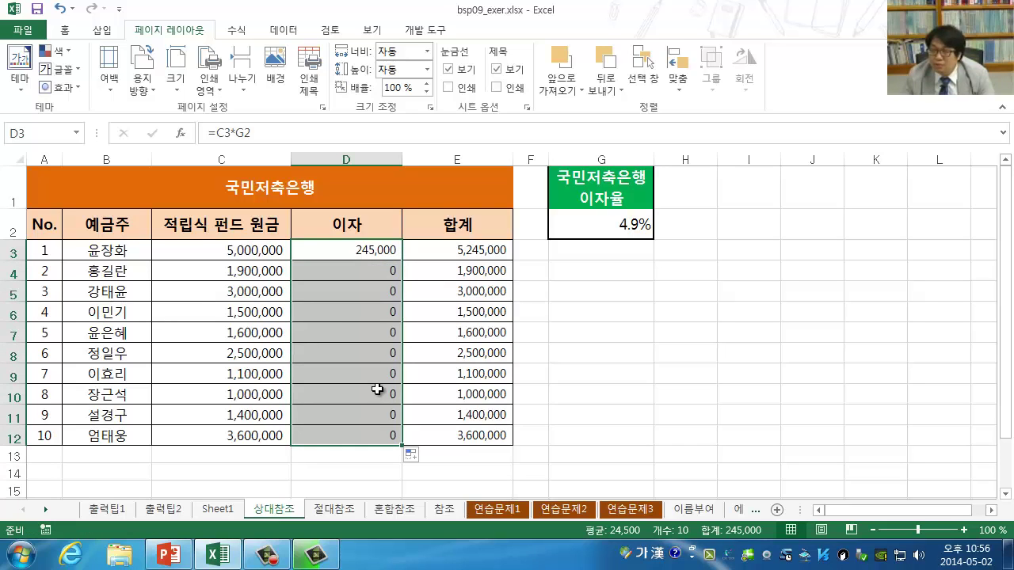
Examine the cell references used by the filled interest formula in D4.
{"action": "left_click", "coordinate": [362, 270]}
{"action": "left_click", "coordinate": [269, 129]}
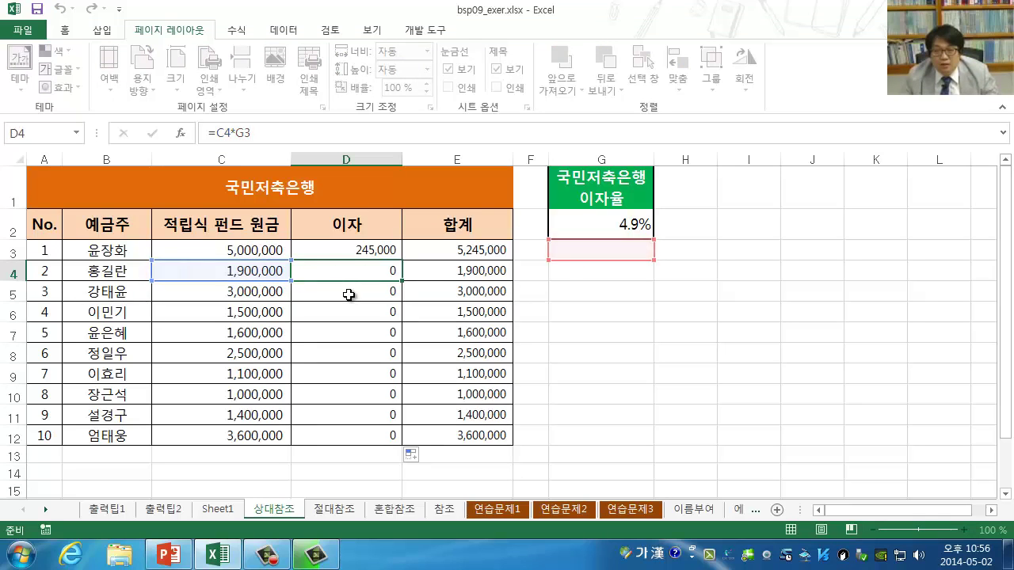
{"action": "key", "text": "Return"}
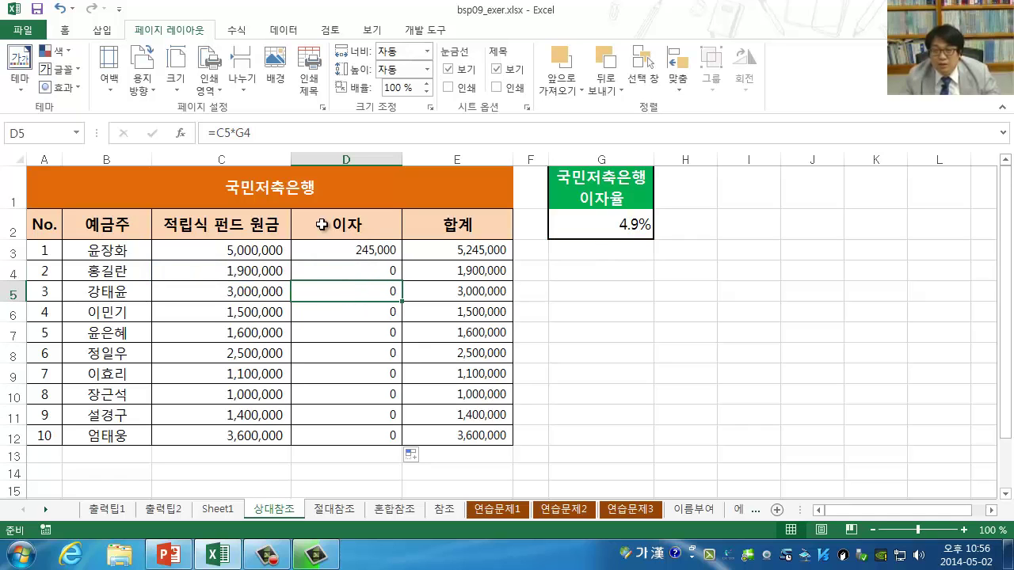
Examine which cells the filled interest formulas in D5 and D6 reference.
{"action": "left_click", "coordinate": [258, 135]}
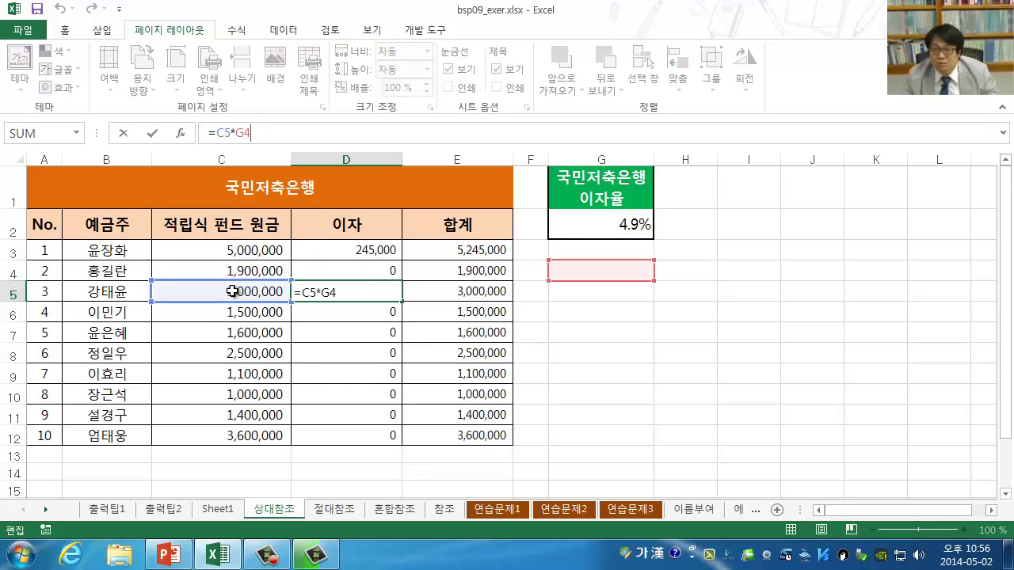
{"action": "key", "text": "ctrl+Return"}
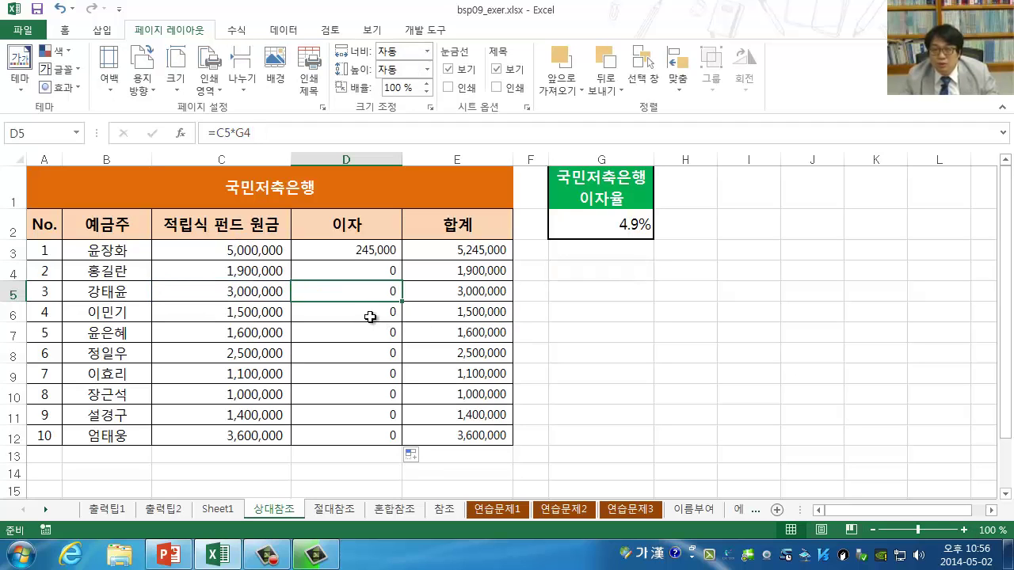
{"action": "left_click", "coordinate": [368, 317]}
{"action": "left_click", "coordinate": [263, 130]}
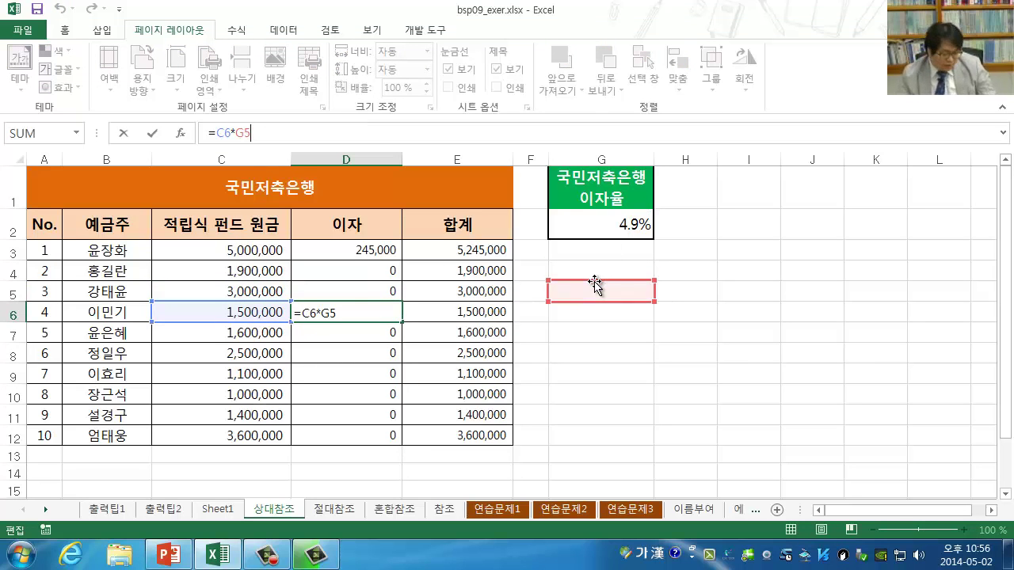
{"action": "key", "text": "ctrl+Return"}
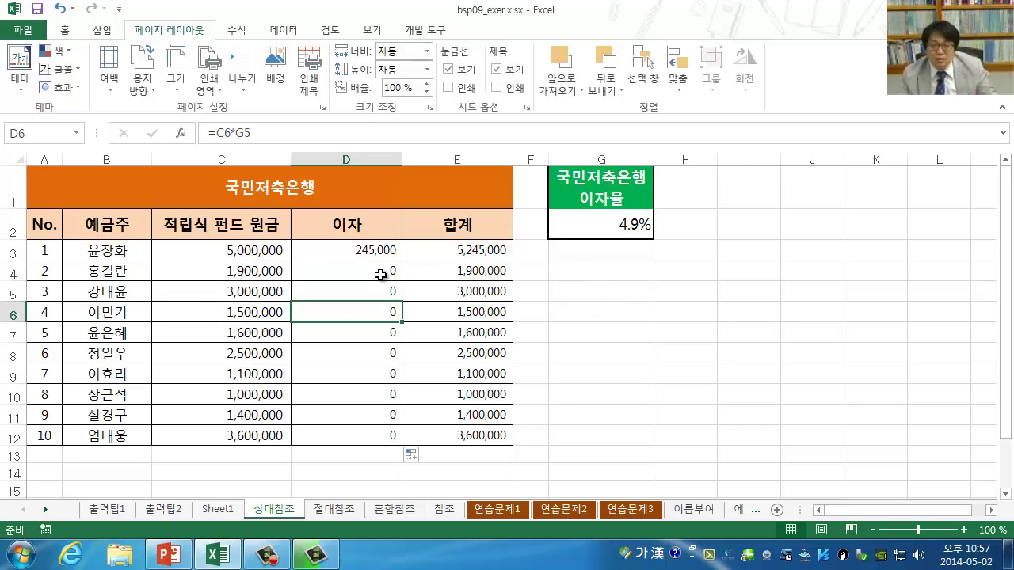
Compare the interest formulas in D3 and D4 with the cells G2 and G3 they take the rate from.
{"action": "left_click", "coordinate": [338, 250]}
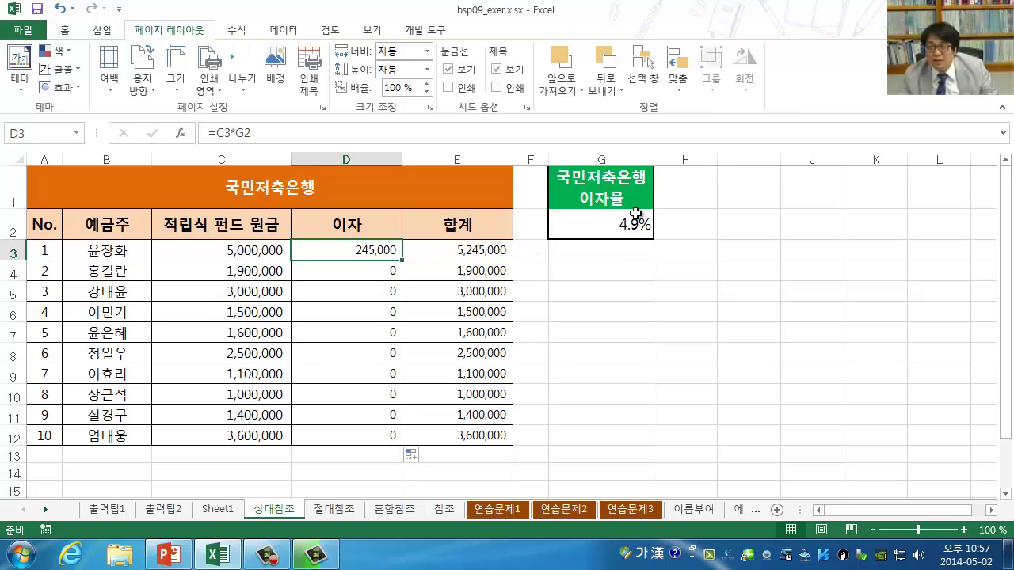
{"action": "left_click", "coordinate": [357, 274]}
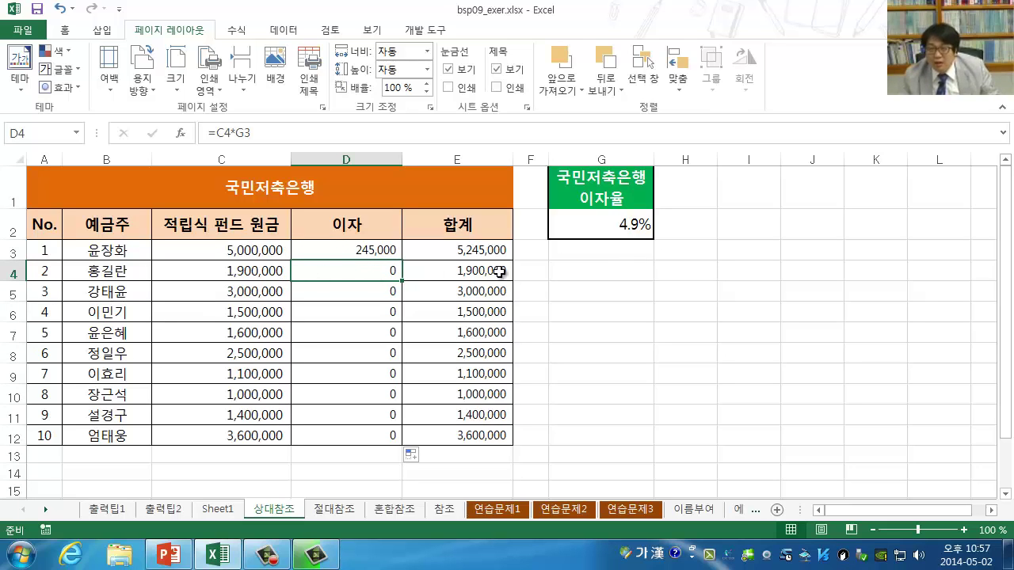
{"action": "left_click", "coordinate": [599, 247]}
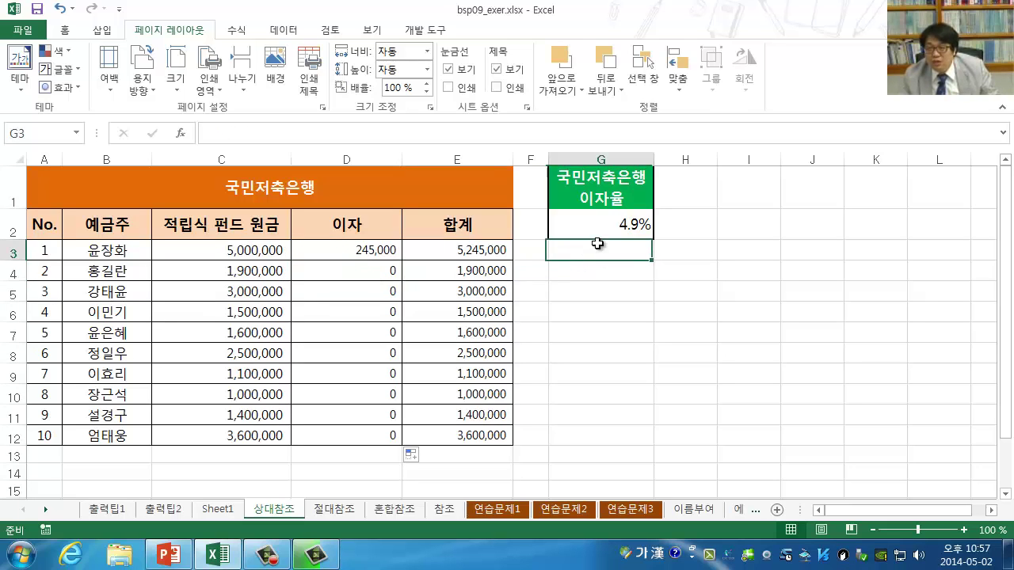
{"action": "left_click", "coordinate": [374, 274]}
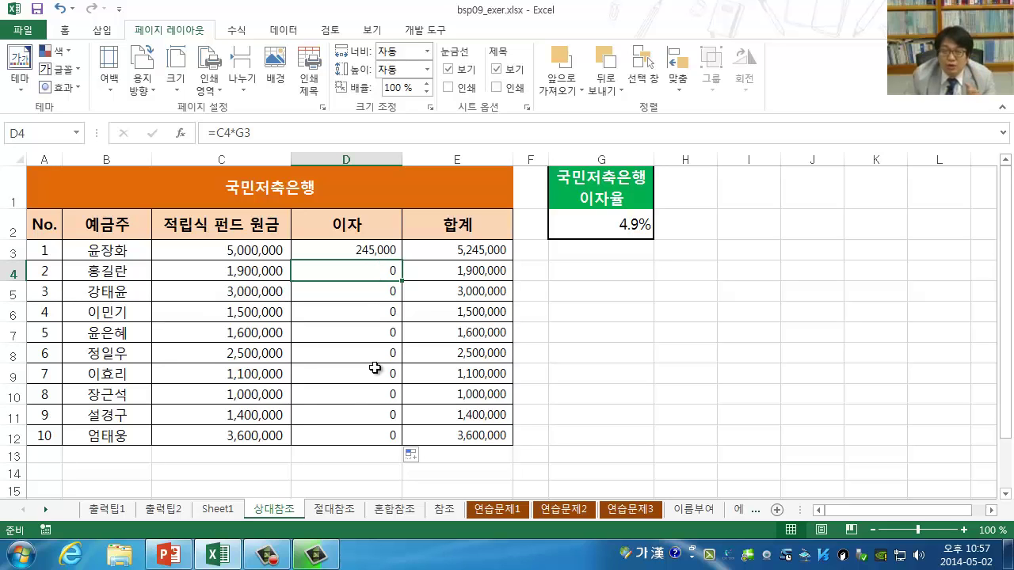
{"action": "left_click", "coordinate": [586, 226]}
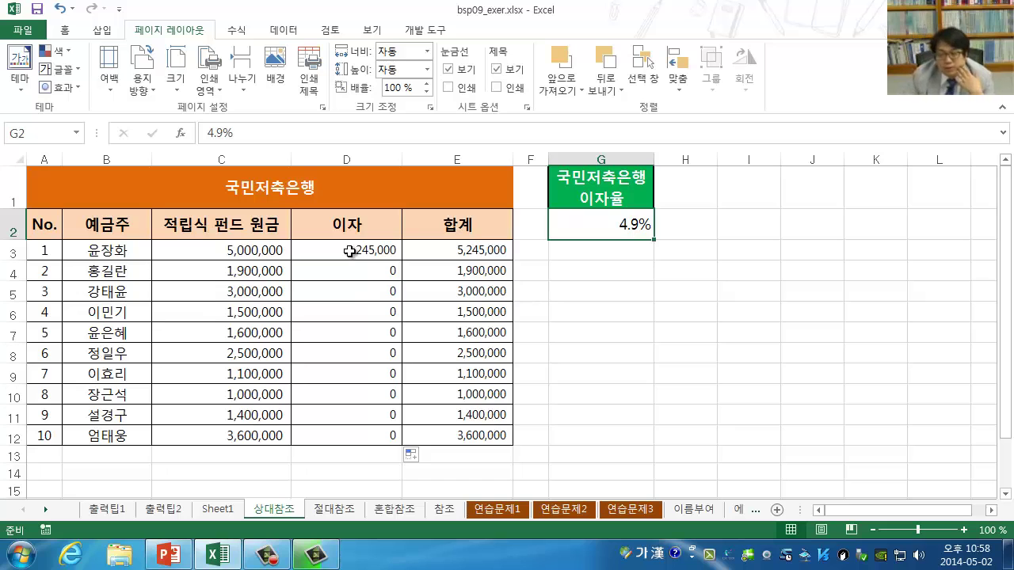
Switch to the BSP09.pptx presentation in PowerPoint and review slide 11 on absolute cell references.
{"action": "left_click", "coordinate": [169, 554]}
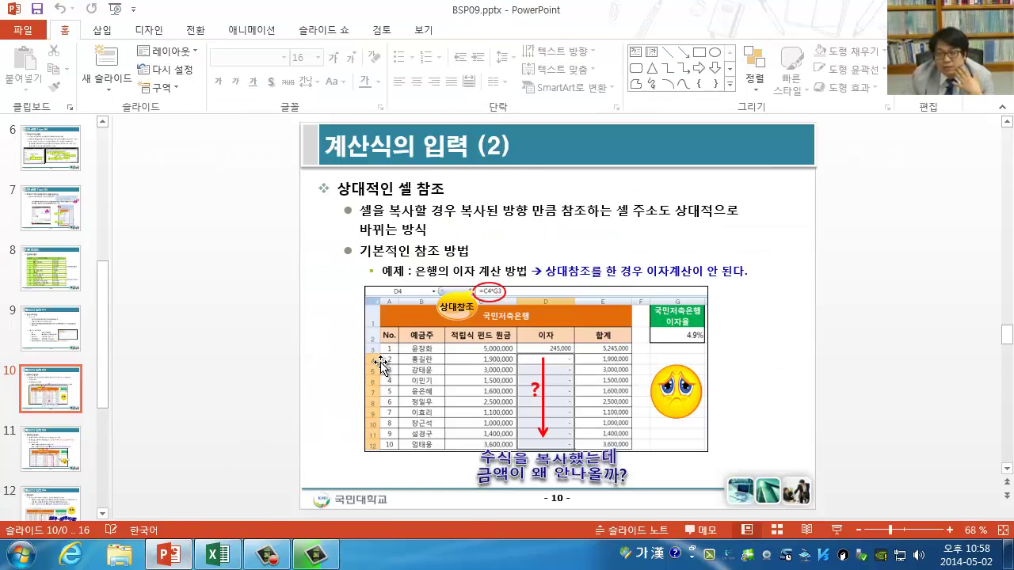
{"action": "scroll", "coordinate": [381, 366], "scroll_direction": "down", "scroll_amount": 1}
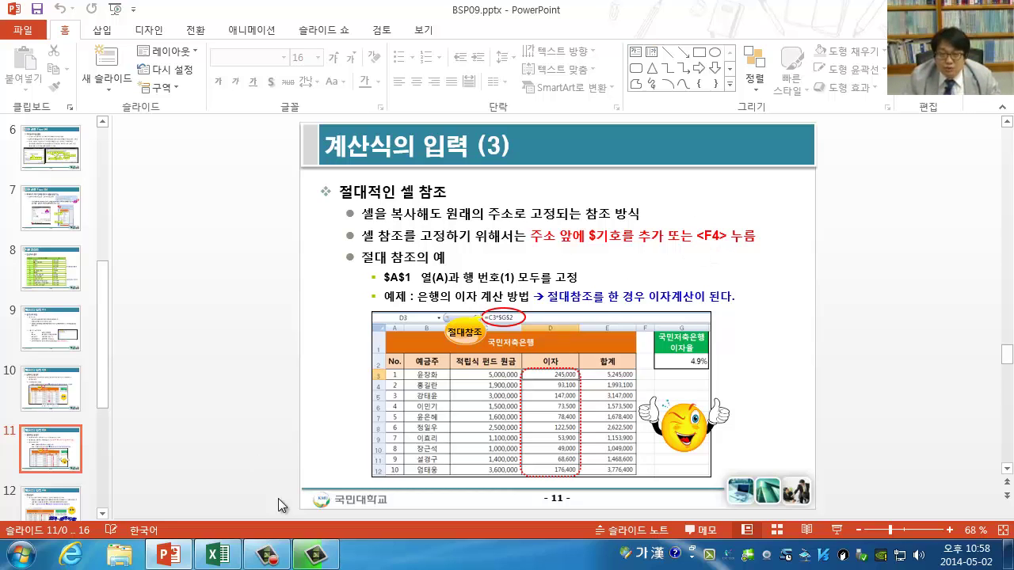
Return to the Excel workbook, open the 절대참조 sheet and examine the references in D3's interest formula.
{"action": "left_click", "coordinate": [217, 555]}
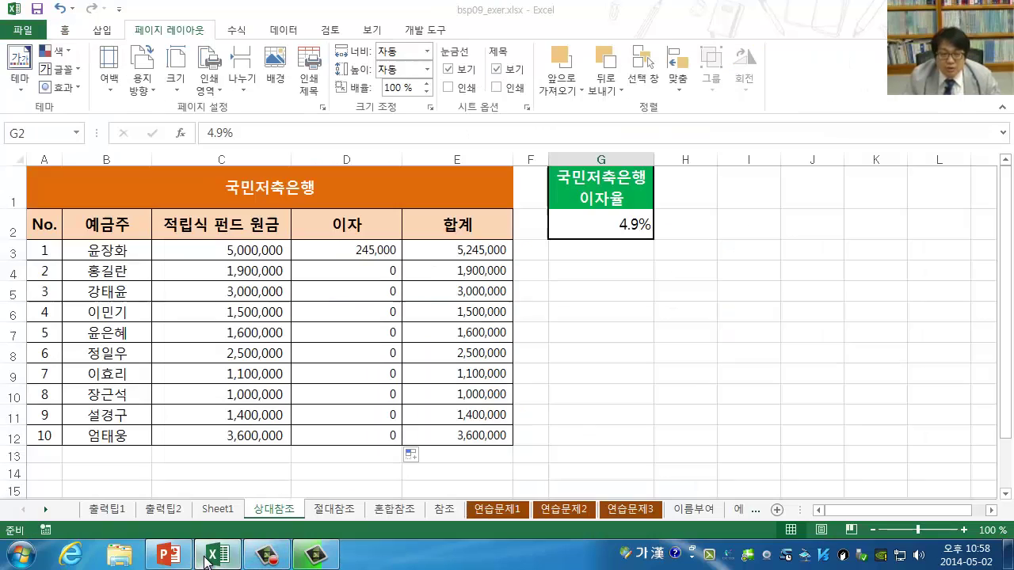
{"action": "left_click", "coordinate": [327, 511]}
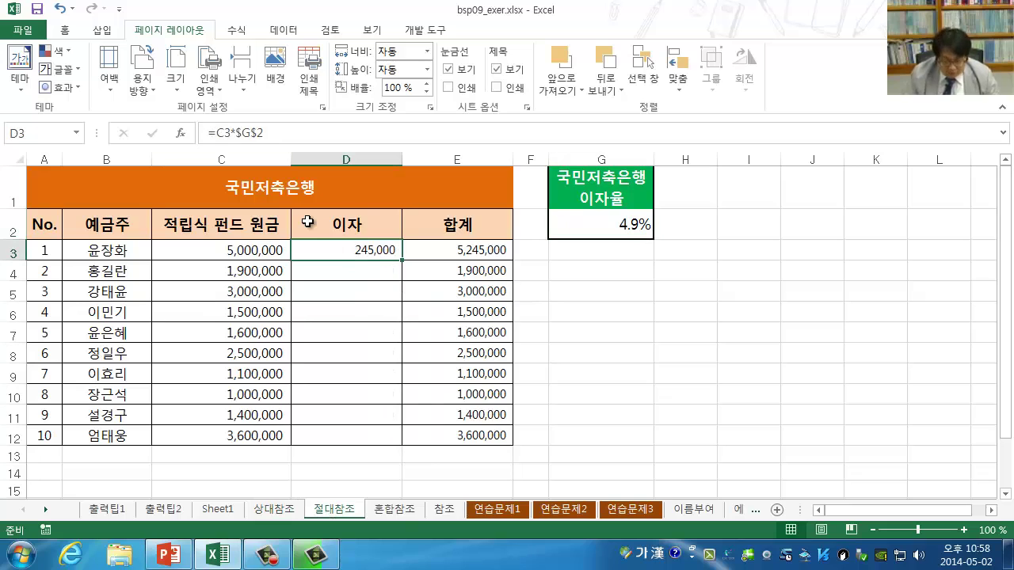
{"action": "left_click", "coordinate": [258, 133]}
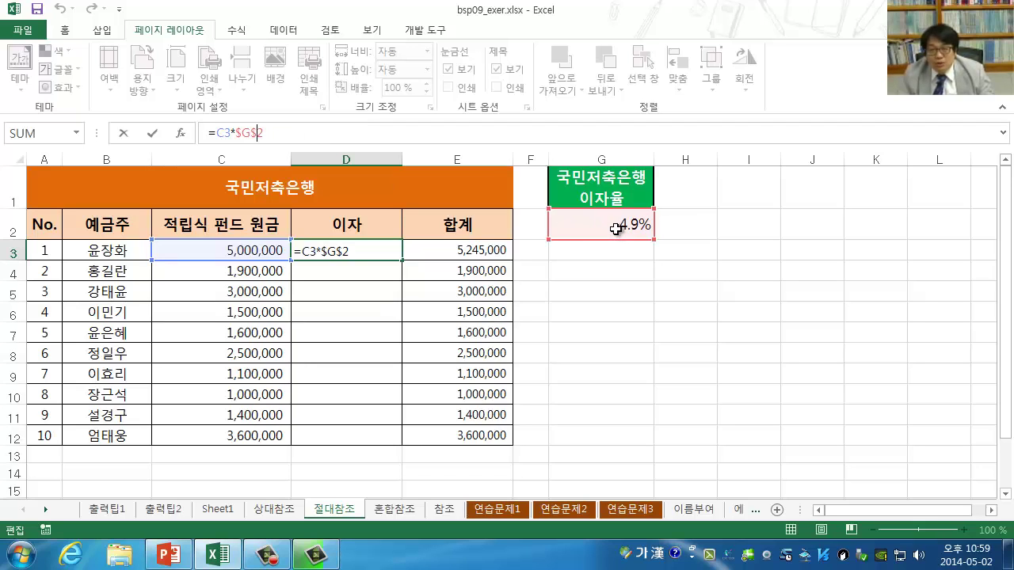
{"action": "key", "text": "ctrl+Return"}
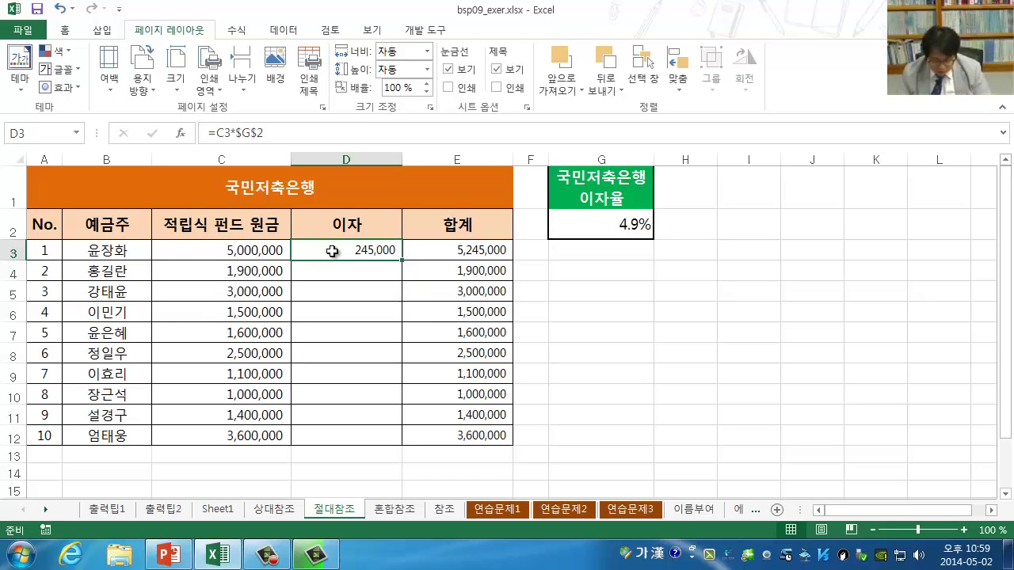
Clear cell D3 and re-enter its interest formula as =C3*$G$2, with the rate cell as an absolute reference.
{"action": "key", "text": "Delete"}
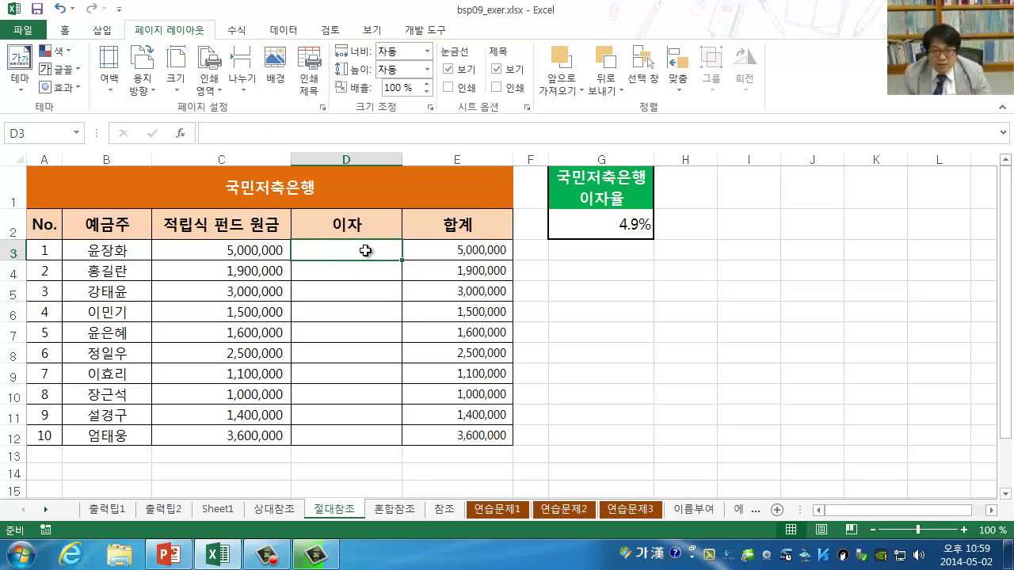
{"action": "type", "text": "="}
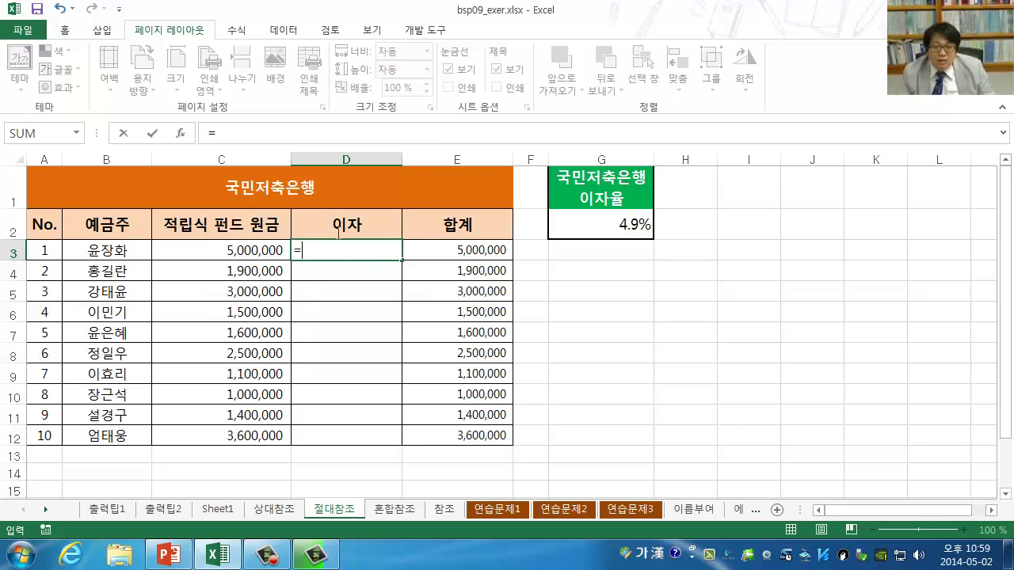
{"action": "left_click", "coordinate": [231, 251]}
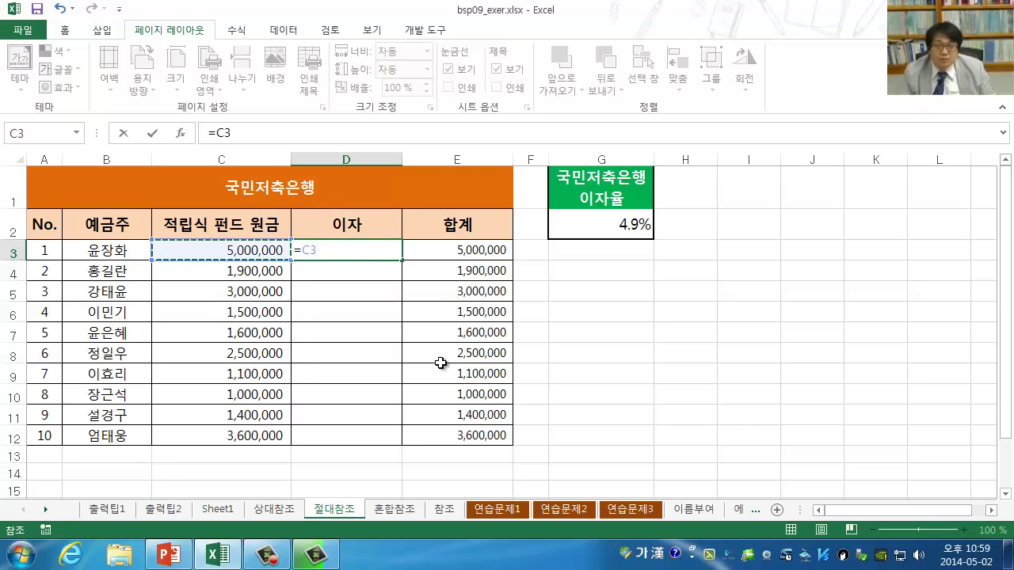
{"action": "type", "text": "*"}
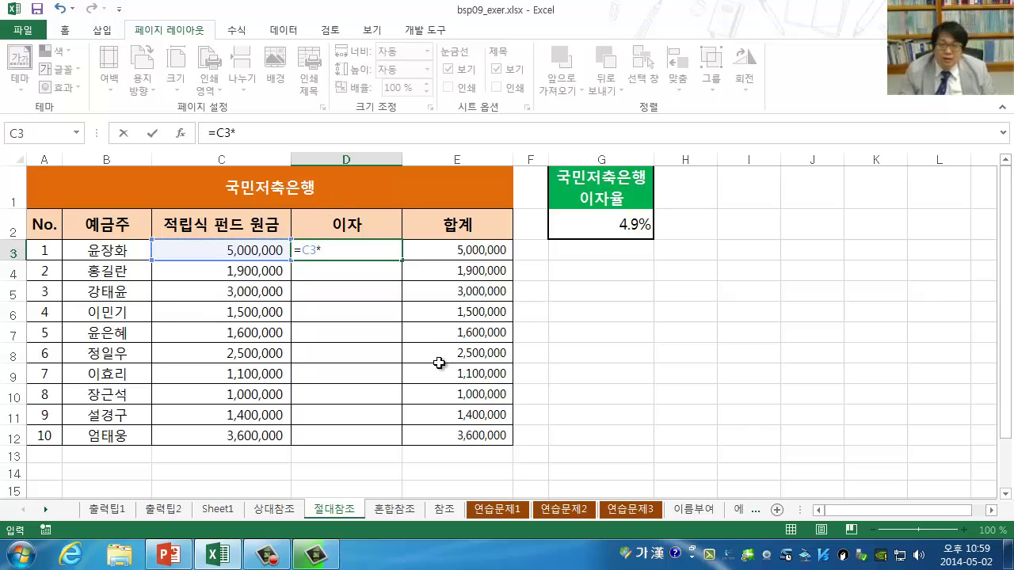
{"action": "left_click", "coordinate": [631, 228]}
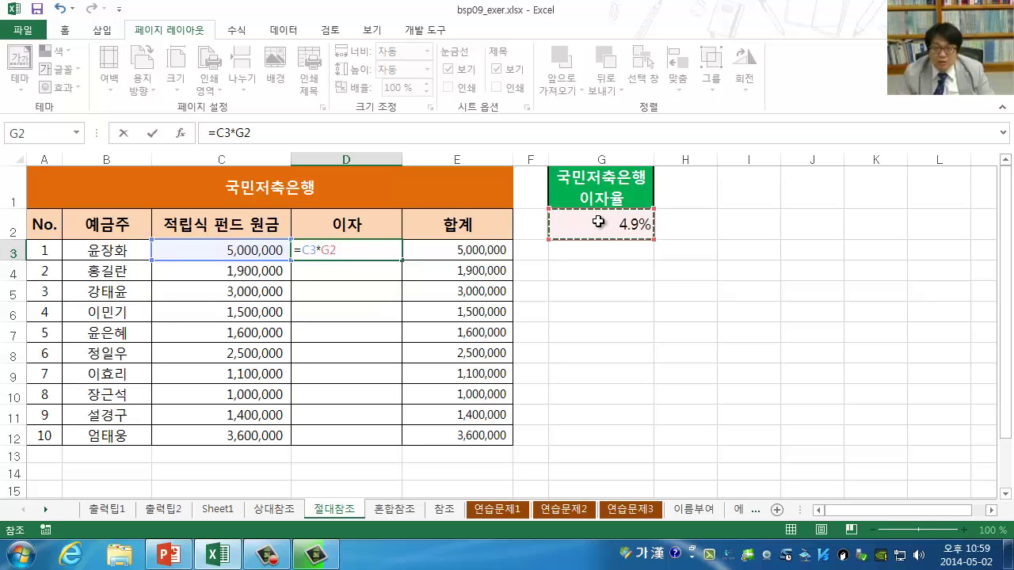
{"action": "key", "text": "F4"}
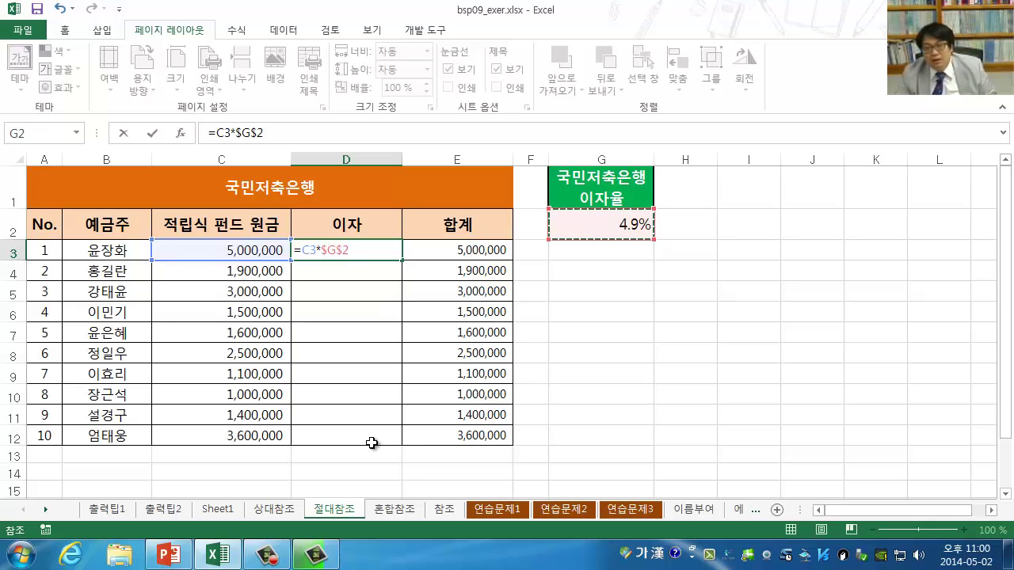
{"action": "key", "text": "Return"}
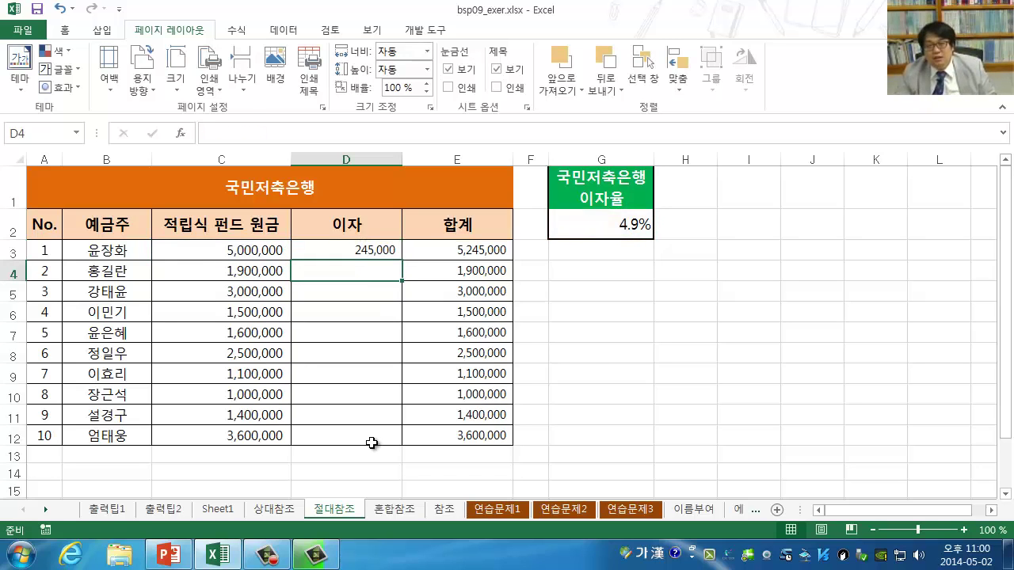
Fill the interest formula from D3 down column D through row 12.
{"action": "left_click", "coordinate": [360, 248]}
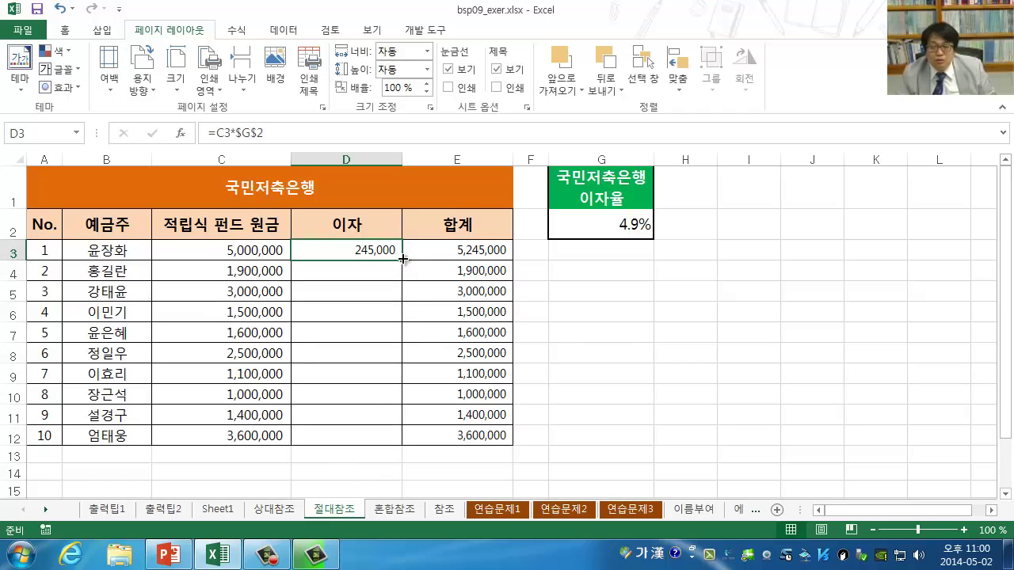
{"action": "left_click_drag", "start_coordinate": [402, 258], "coordinate": [392, 448]}
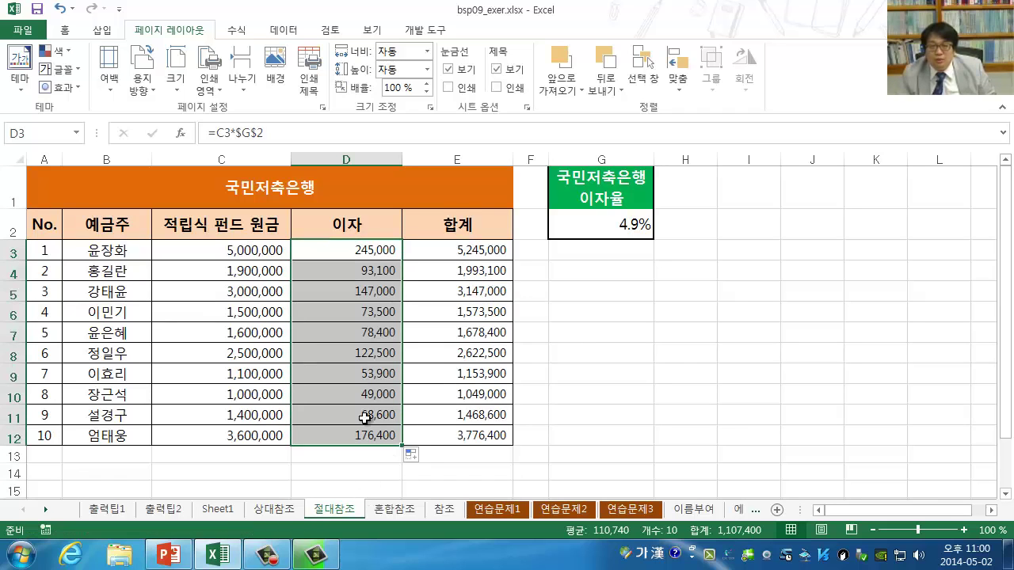
Examine the relative and absolute references in the filled interest formula in D4.
{"action": "left_click", "coordinate": [371, 269]}
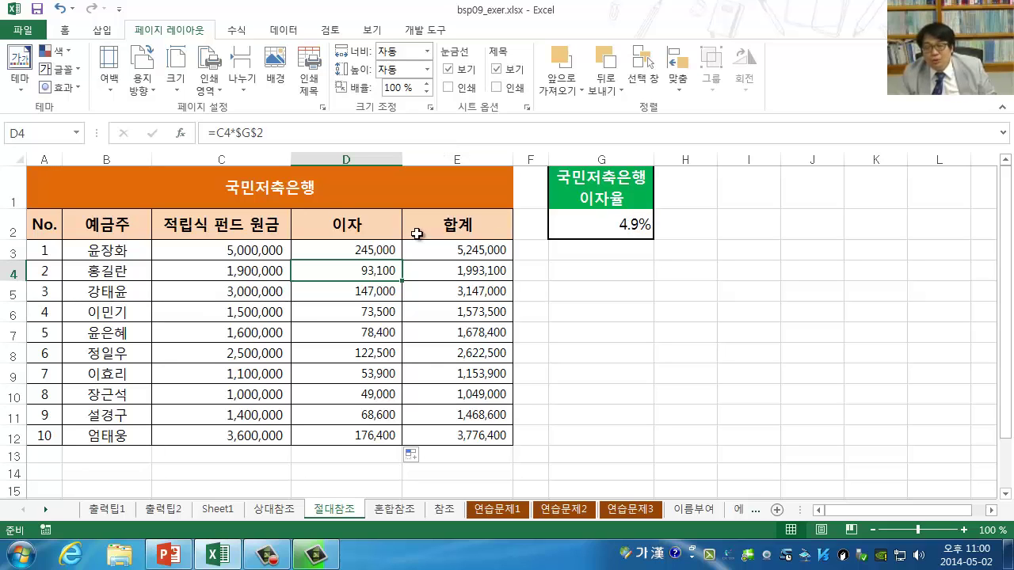
{"action": "key", "text": "F2"}
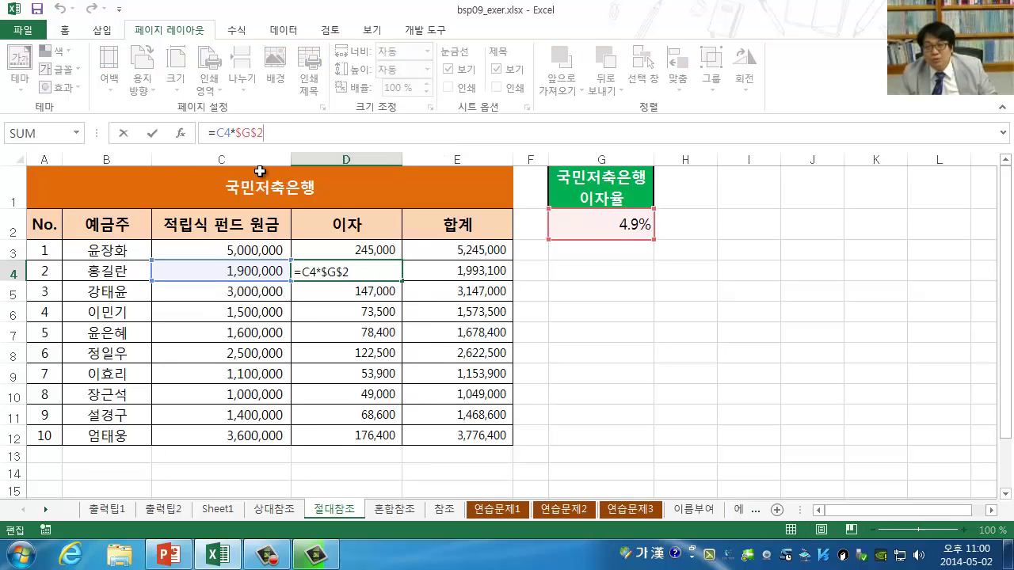
{"action": "left_click", "coordinate": [259, 131]}
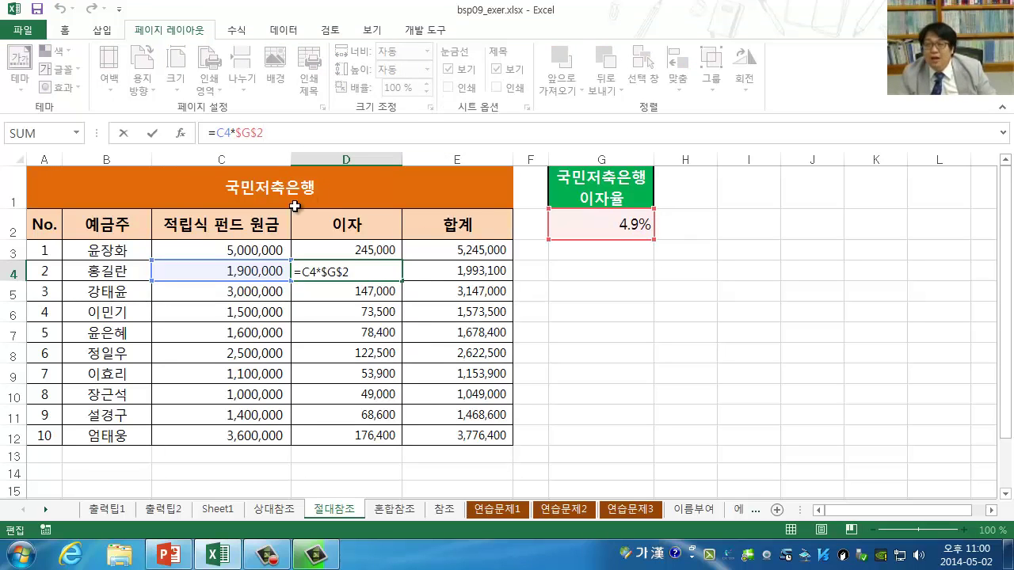
{"action": "key", "text": "ctrl+Return"}
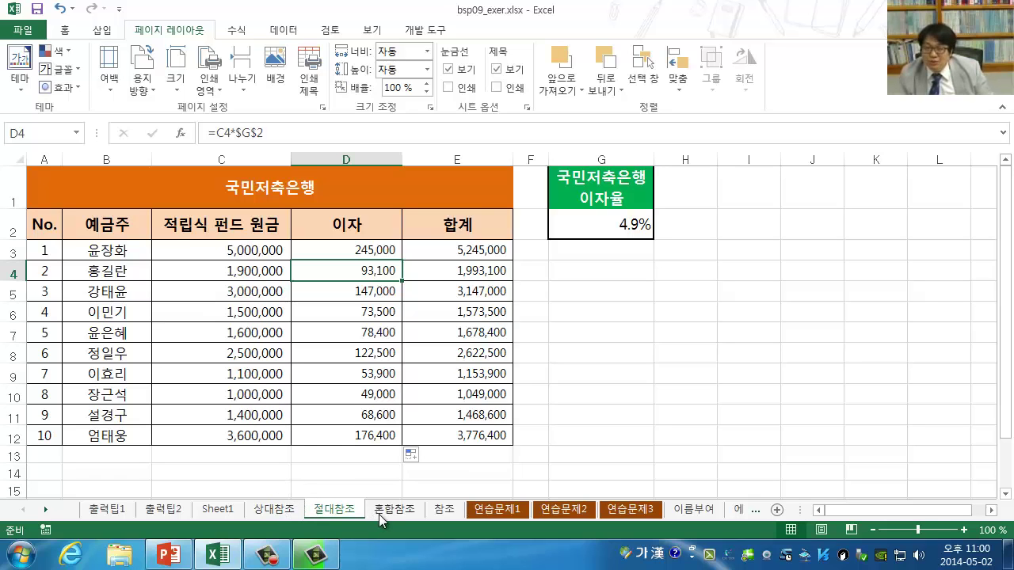
Open the 혼합참조 sheet and review the first-, second- and third-year interest rates in I3 to K3.
{"action": "mouse_move", "coordinate": [227, 560]}
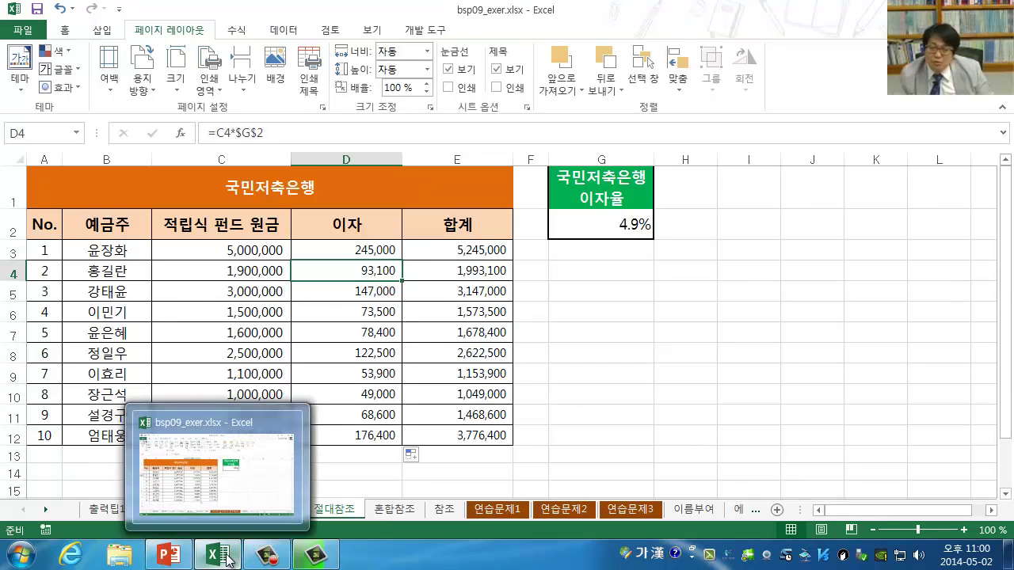
{"action": "left_click", "coordinate": [400, 513]}
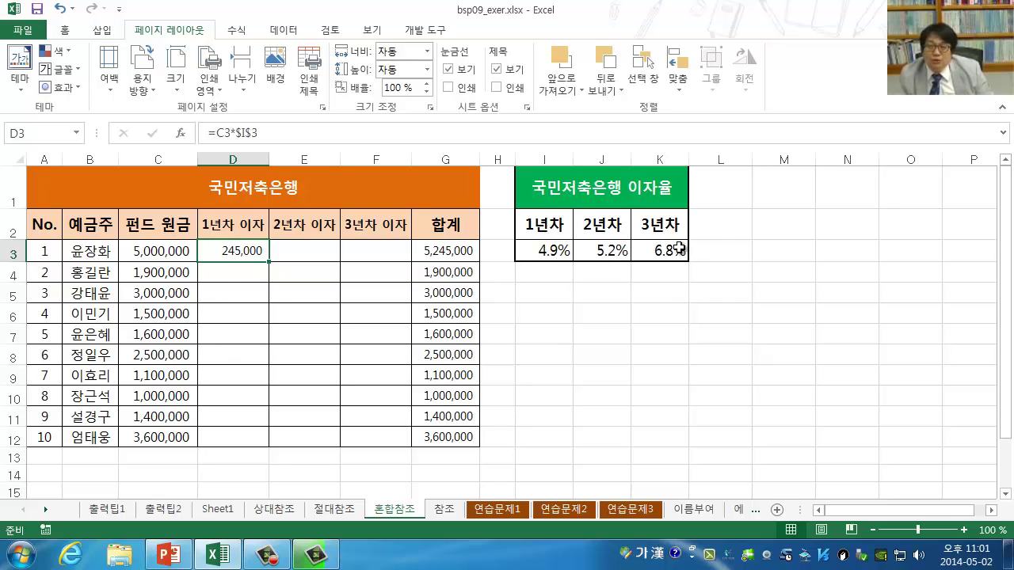
{"action": "left_click", "coordinate": [549, 253]}
{"action": "left_click", "coordinate": [622, 252]}
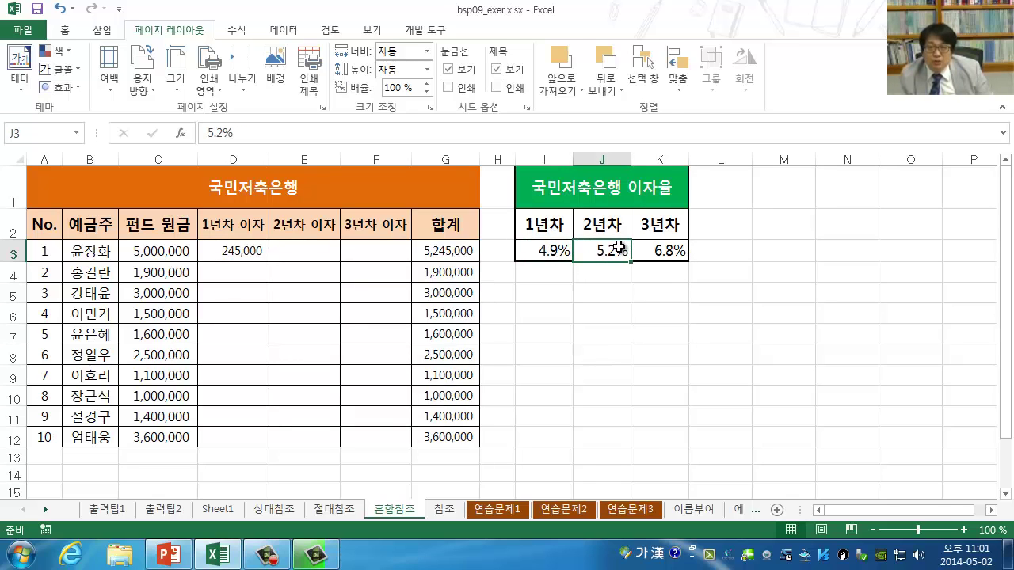
{"action": "left_click", "coordinate": [669, 250]}
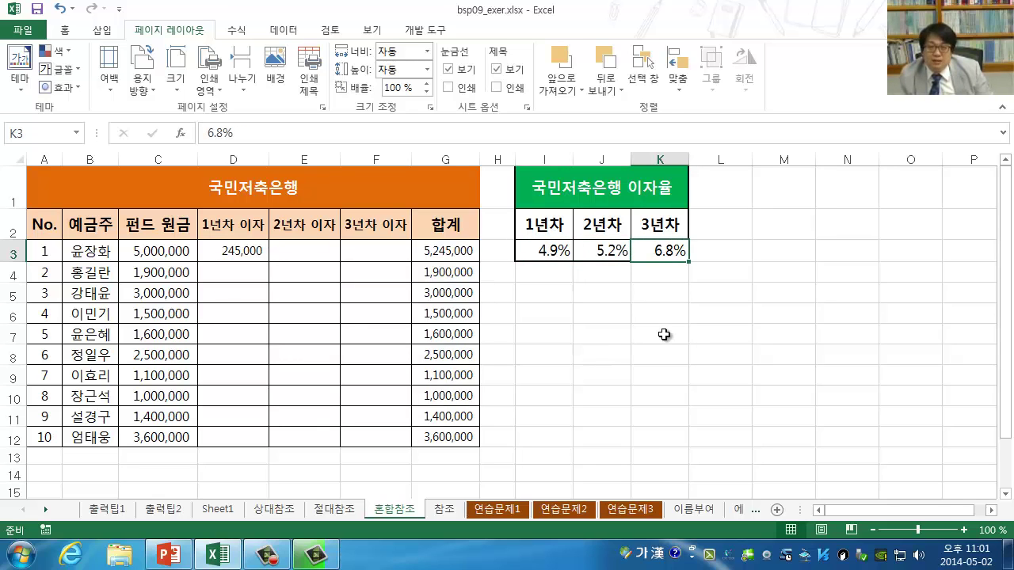
Review which rate in I3 to K3 applies to each yearly interest cell D3 to F3, and the principal in C3.
{"action": "left_click", "coordinate": [226, 250]}
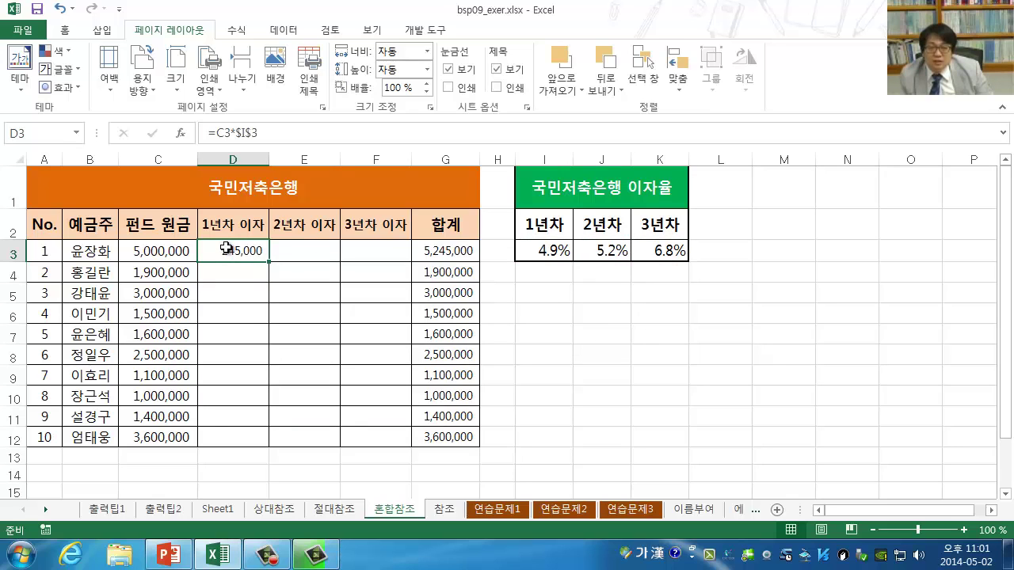
{"action": "left_click", "coordinate": [529, 253]}
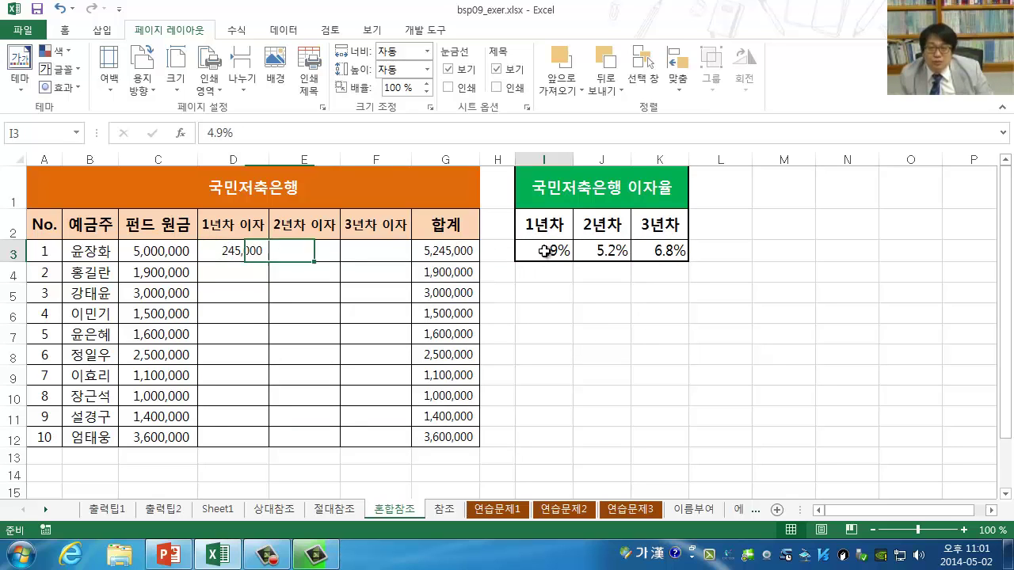
{"action": "left_click", "coordinate": [305, 253]}
{"action": "left_click", "coordinate": [610, 252]}
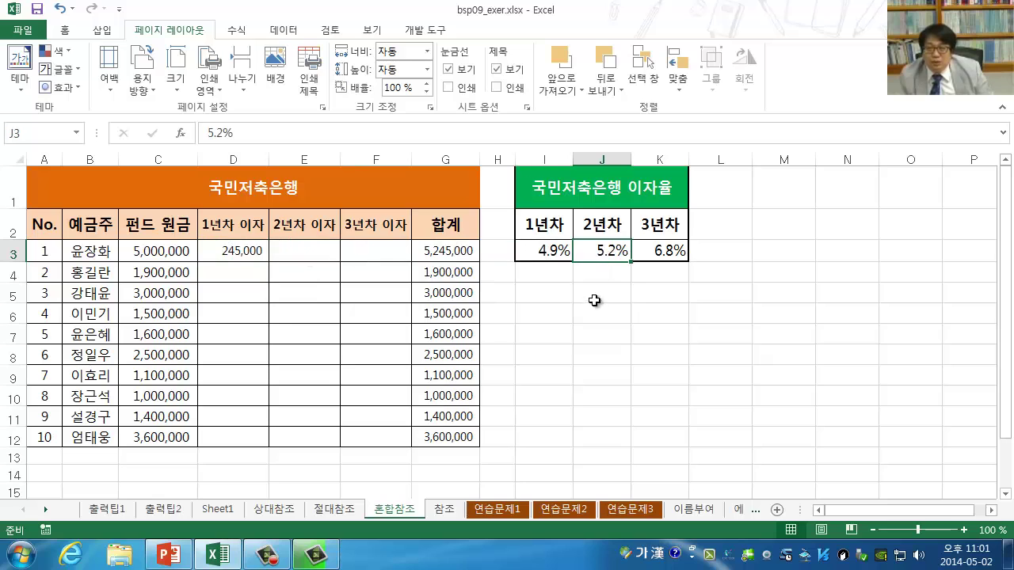
{"action": "left_click", "coordinate": [377, 251]}
{"action": "left_click", "coordinate": [673, 249]}
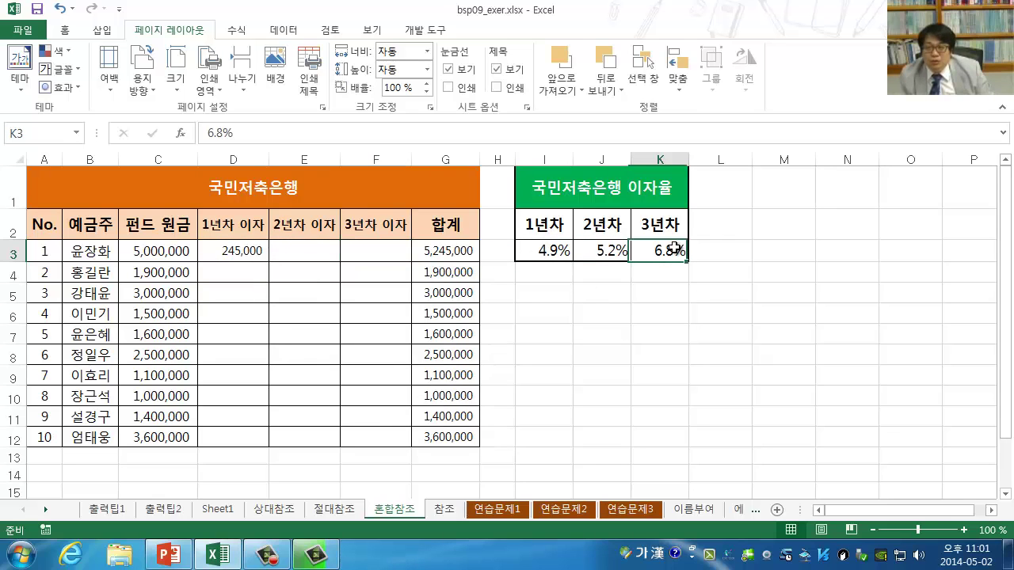
{"action": "left_click", "coordinate": [152, 251]}
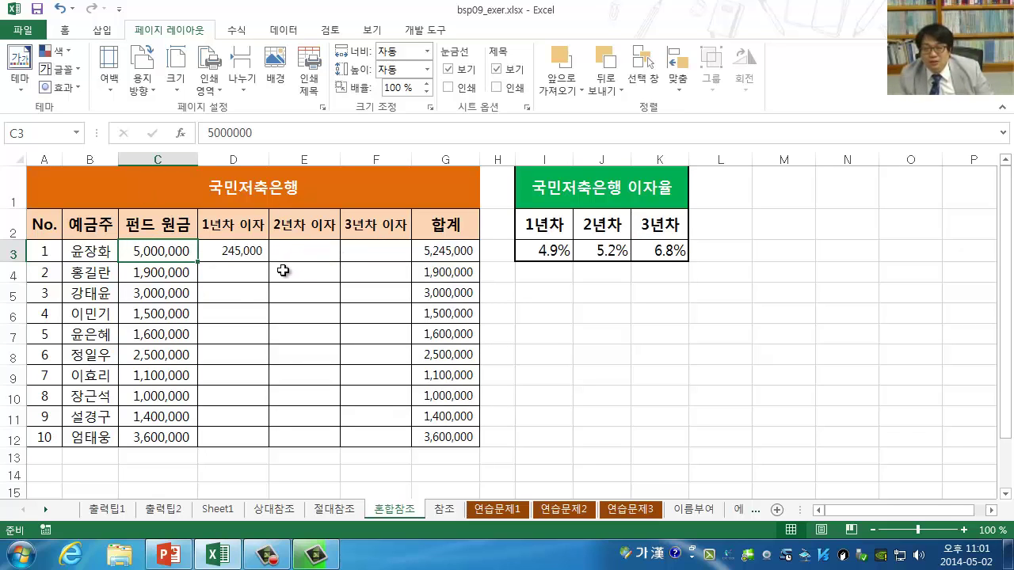
Fill the interest formula from D3 down through row 12, and extend the filled column across to column F.
{"action": "left_click", "coordinate": [240, 251]}
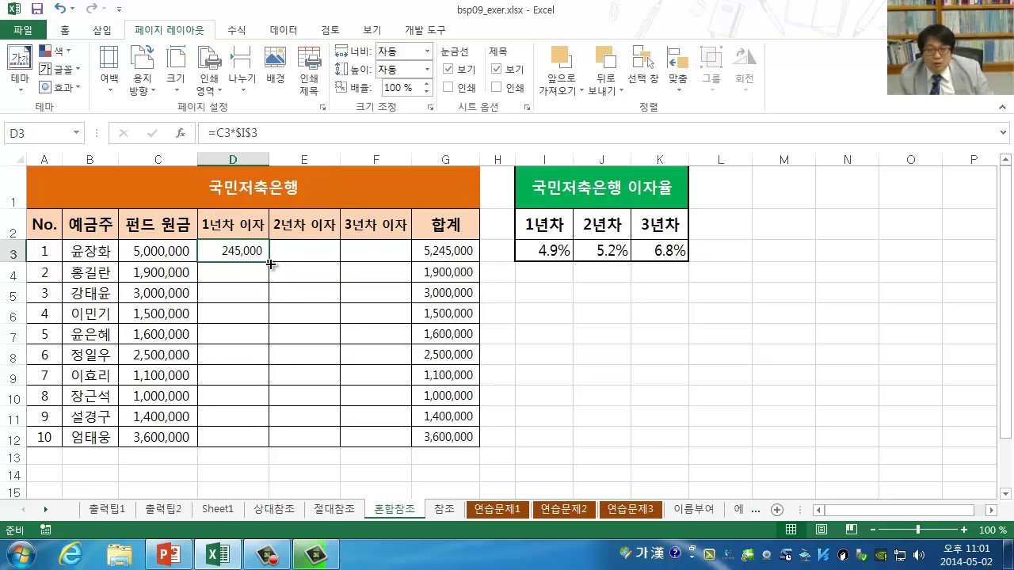
{"action": "left_click_drag", "start_coordinate": [270, 264], "coordinate": [260, 443]}
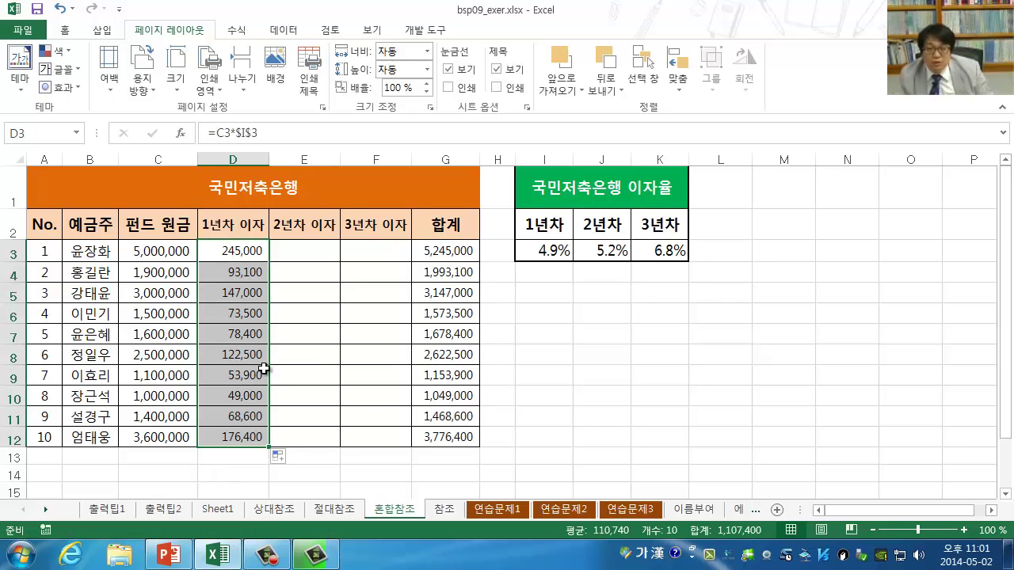
{"action": "left_click", "coordinate": [335, 509]}
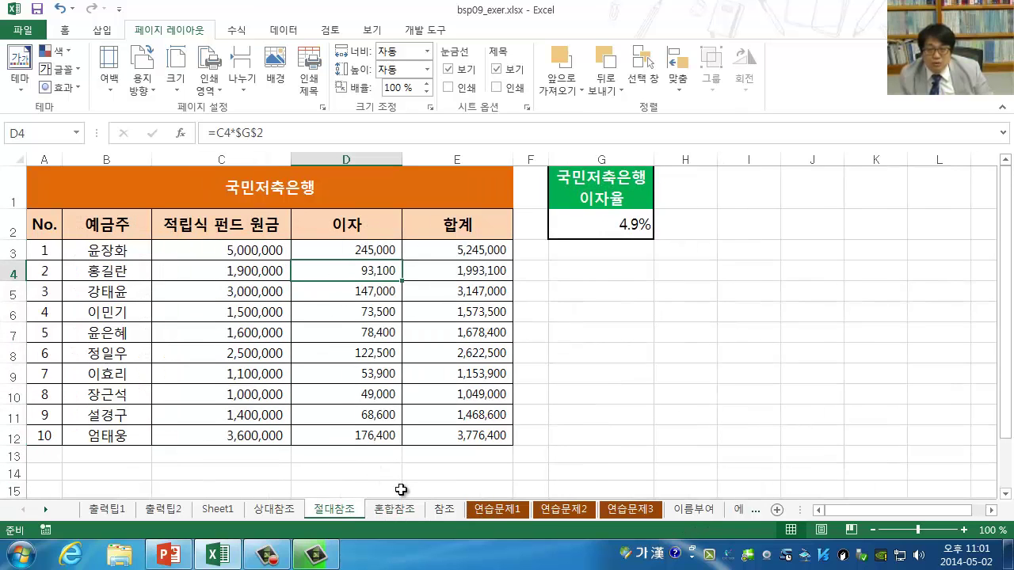
{"action": "left_click", "coordinate": [411, 511]}
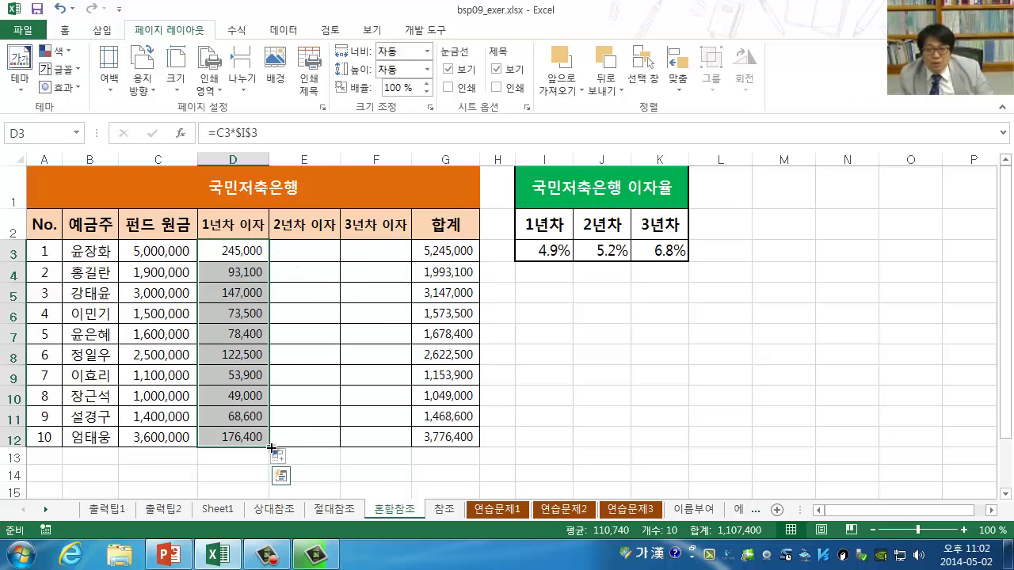
{"action": "left_click_drag", "start_coordinate": [271, 449], "coordinate": [390, 434]}
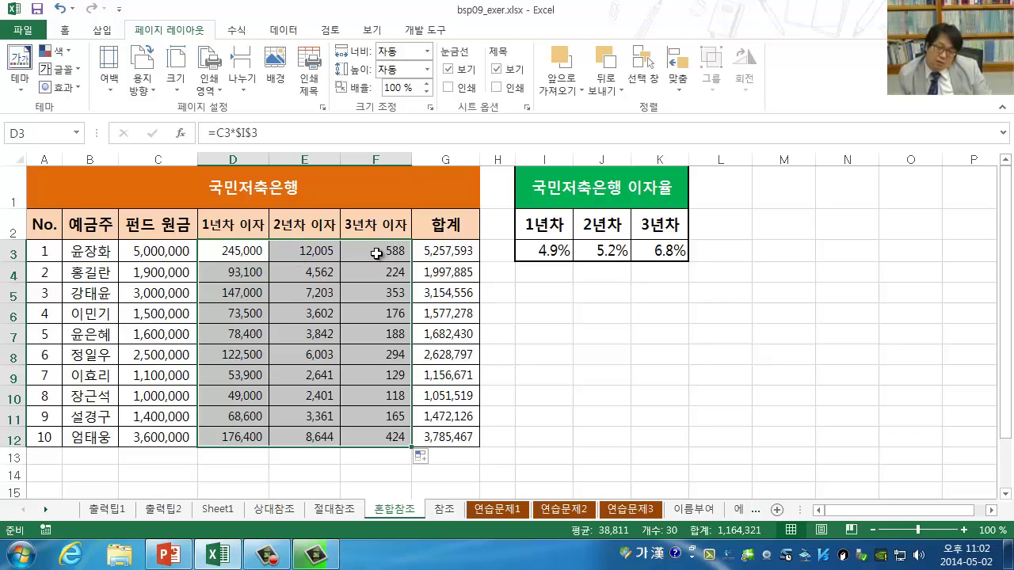
Examine which principal and rate cells the copied formulas in E3 and F3 refer to.
{"action": "left_click", "coordinate": [321, 250]}
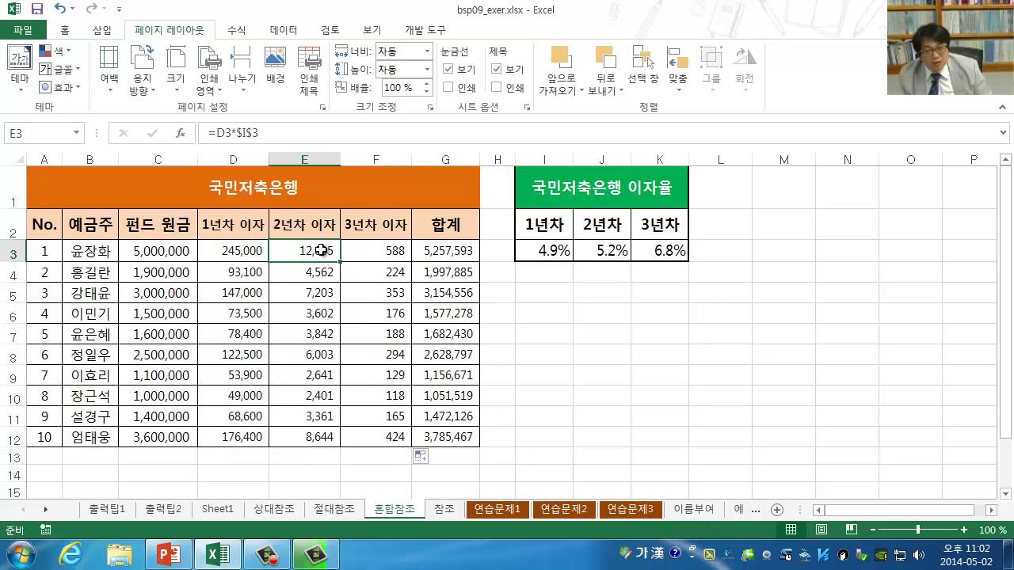
{"action": "left_click", "coordinate": [261, 136]}
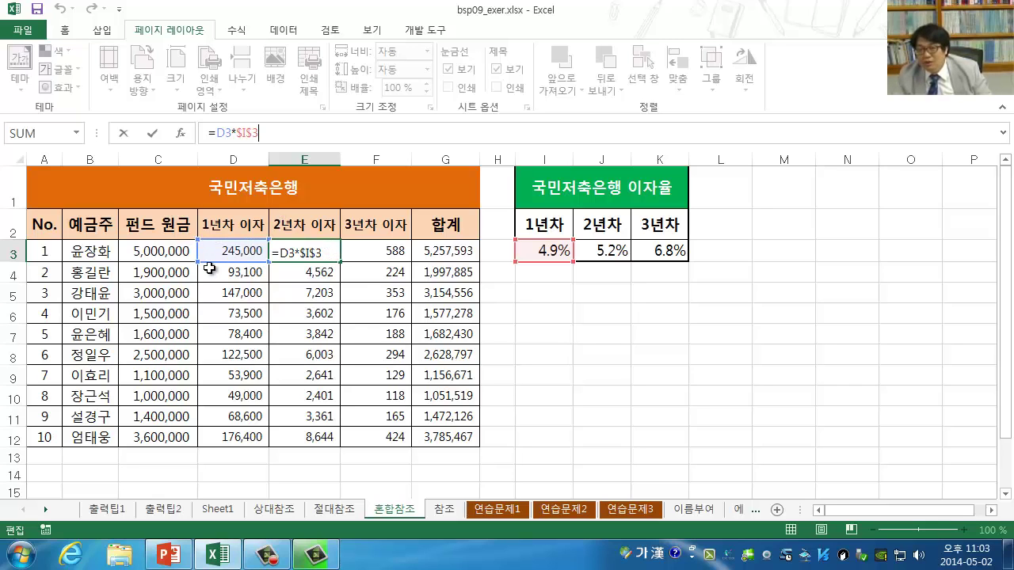
{"action": "key", "text": "ctrl+Return"}
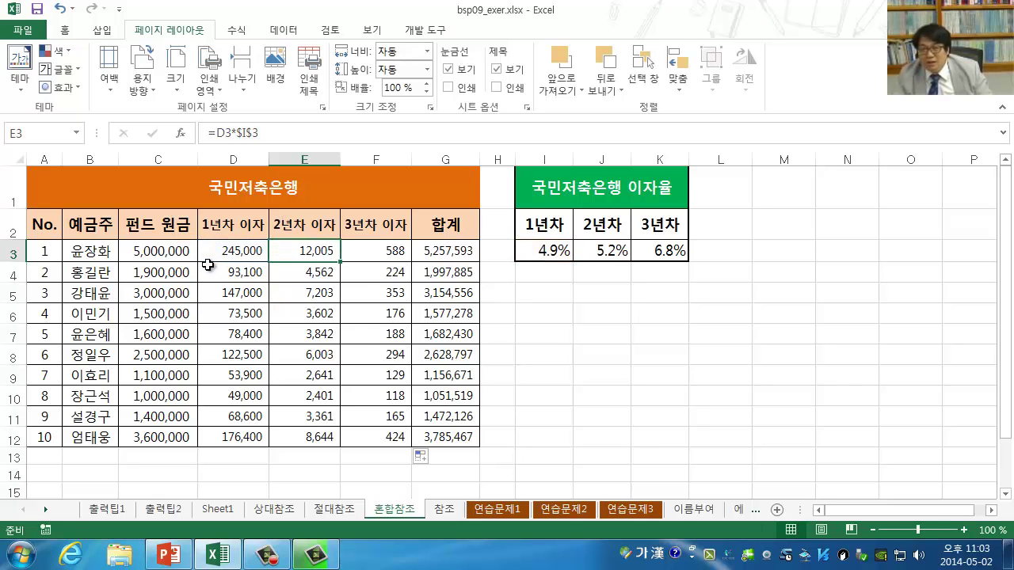
{"action": "left_click", "coordinate": [378, 252]}
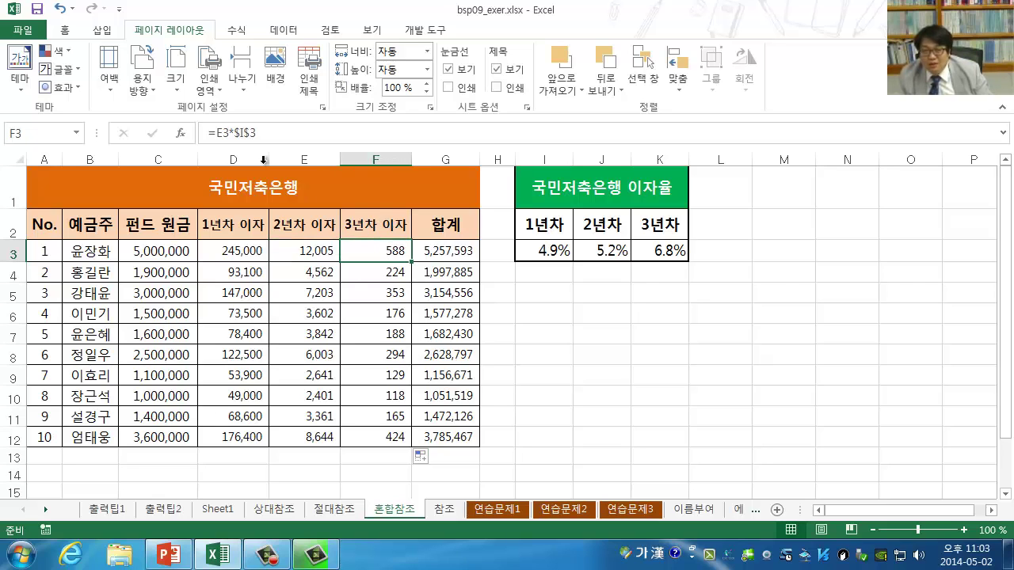
{"action": "left_click", "coordinate": [244, 133]}
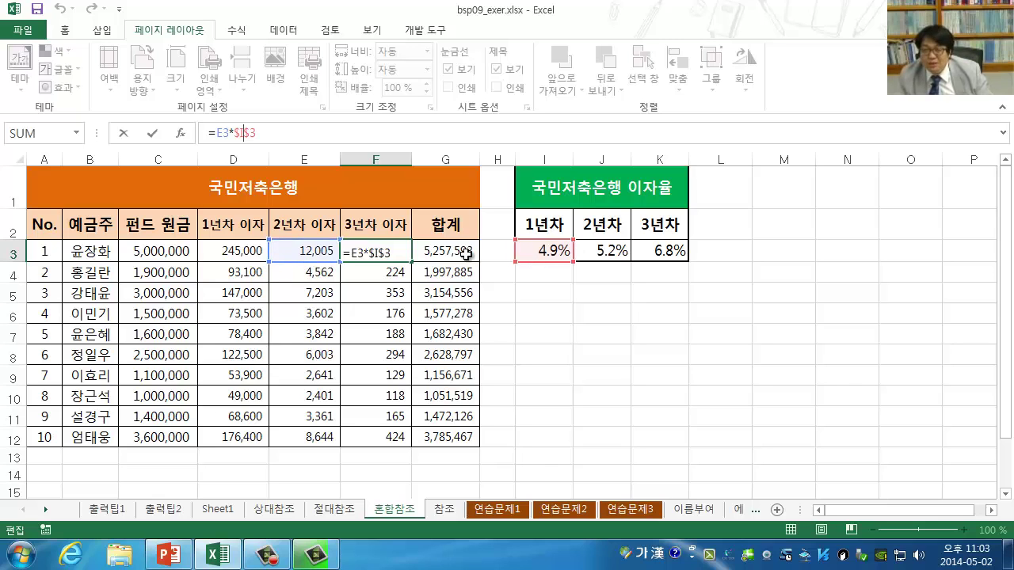
{"action": "key", "text": "ctrl+Return"}
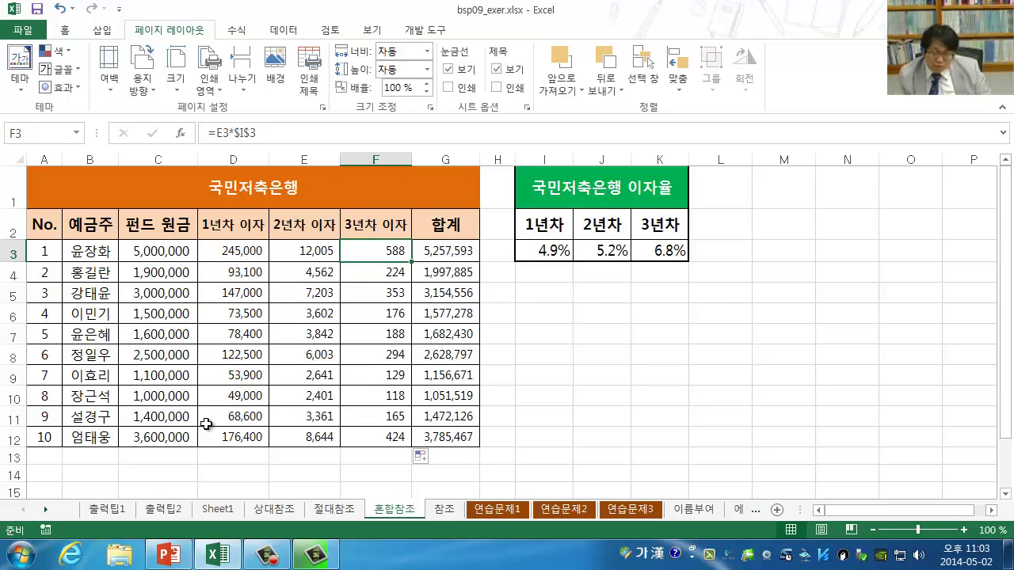
Undo the fill across to column F and the fill down column D.
{"action": "key", "text": "ctrl+z"}
{"action": "key", "text": "ctrl+z"}
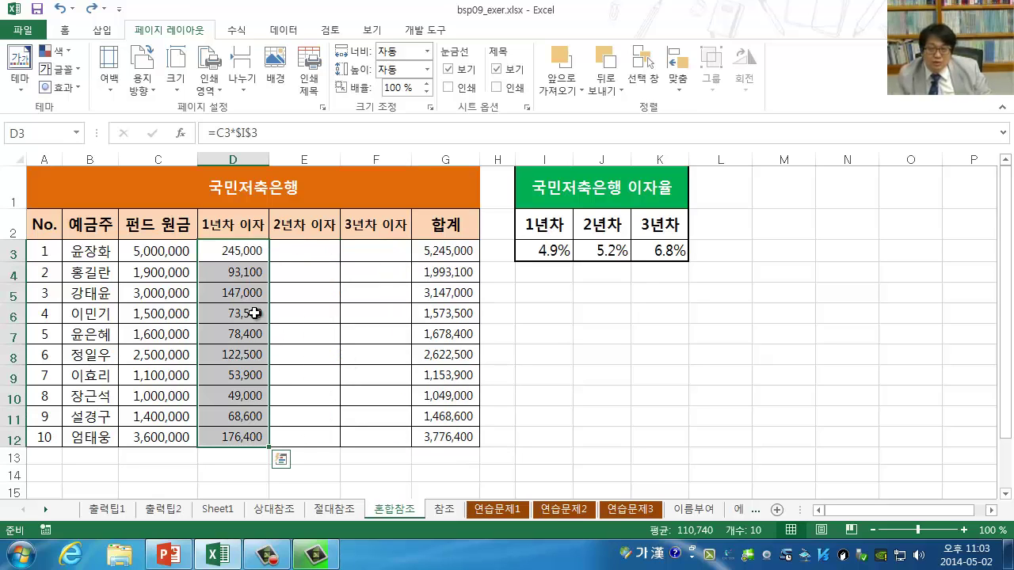
{"action": "key", "text": "ctrl+z"}
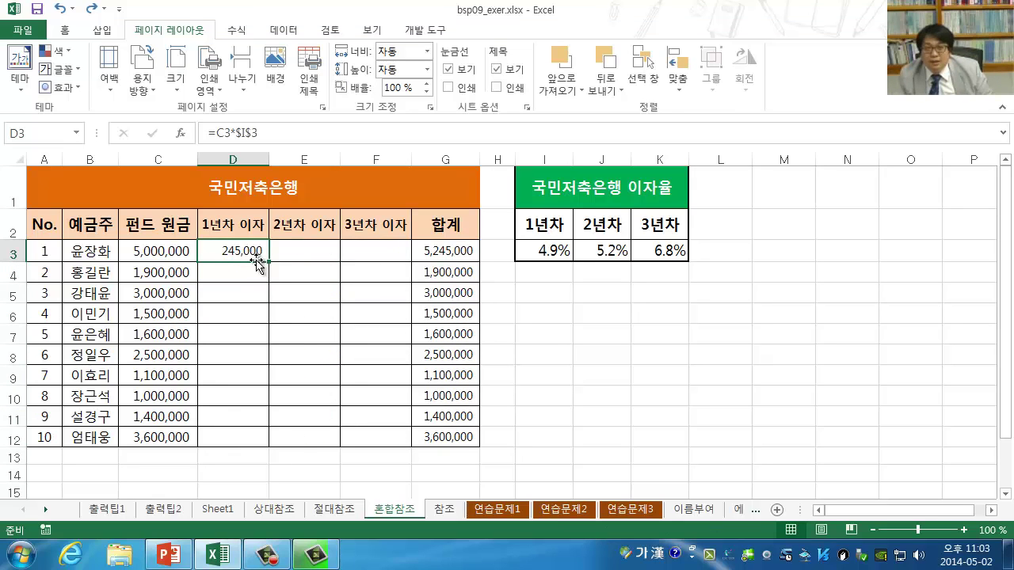
Clear the interest formula in D3 and begin a new one there with a reference to the principal, =C3.
{"action": "left_click", "coordinate": [229, 133]}
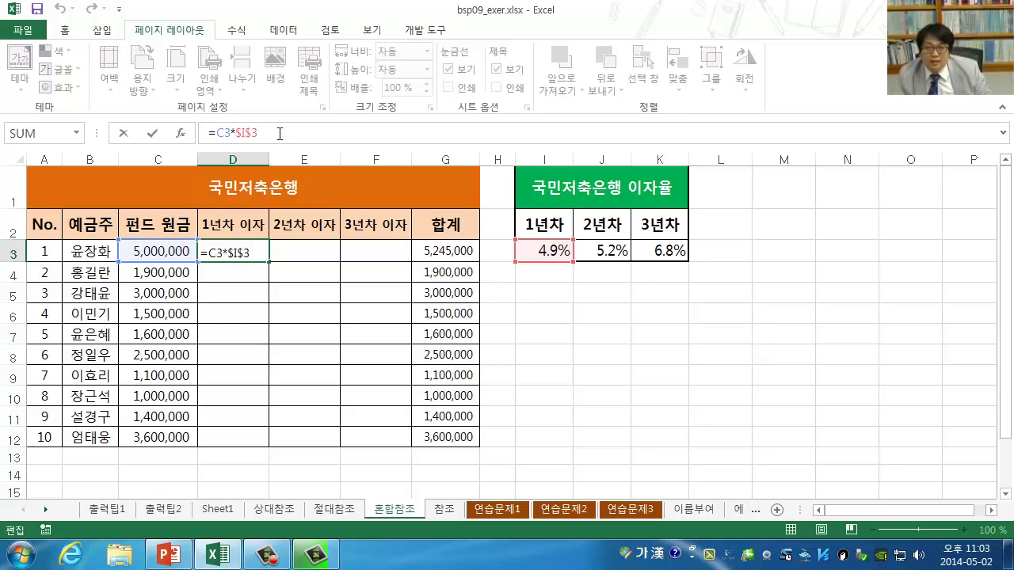
{"action": "left_click_drag", "start_coordinate": [208, 133], "coordinate": [257, 134]}
{"action": "key", "text": "BackSpace"}
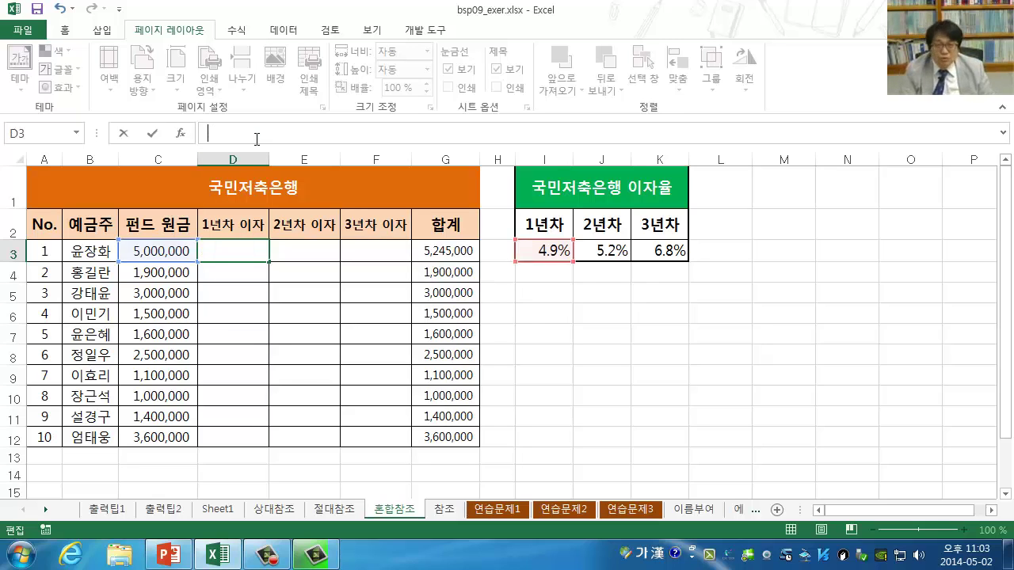
{"action": "key", "text": "Return"}
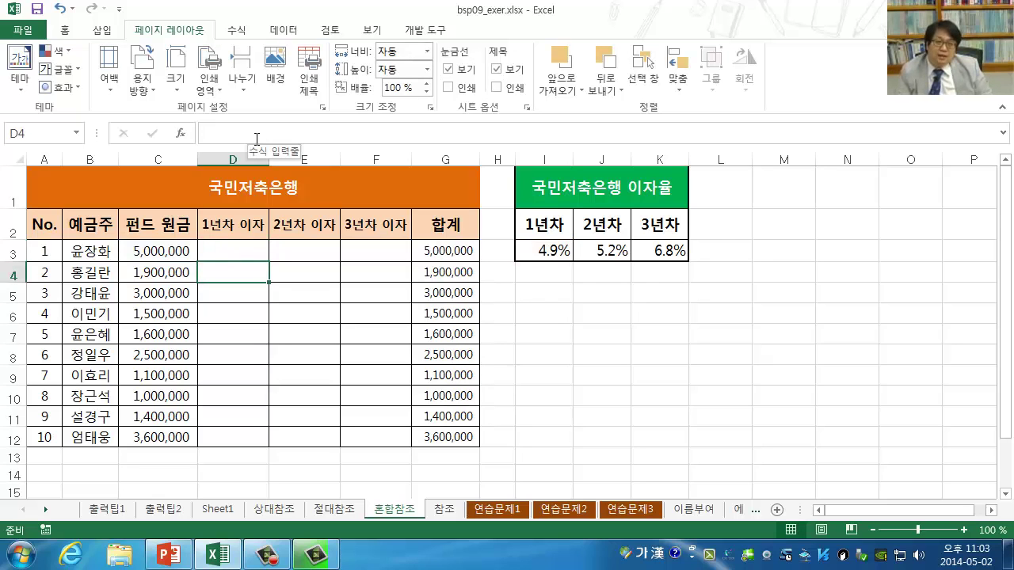
{"action": "key", "text": "Up"}
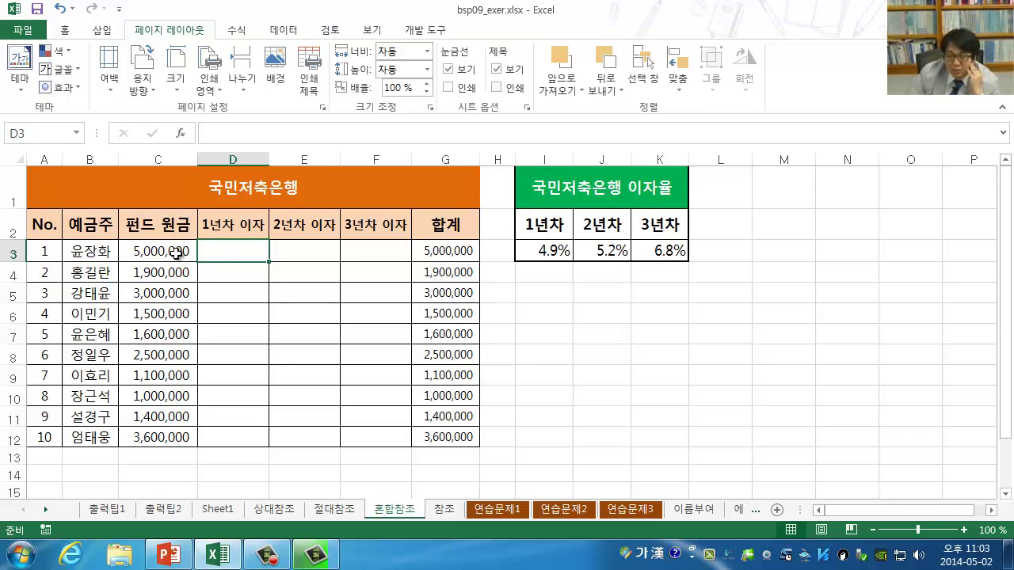
{"action": "type", "text": "="}
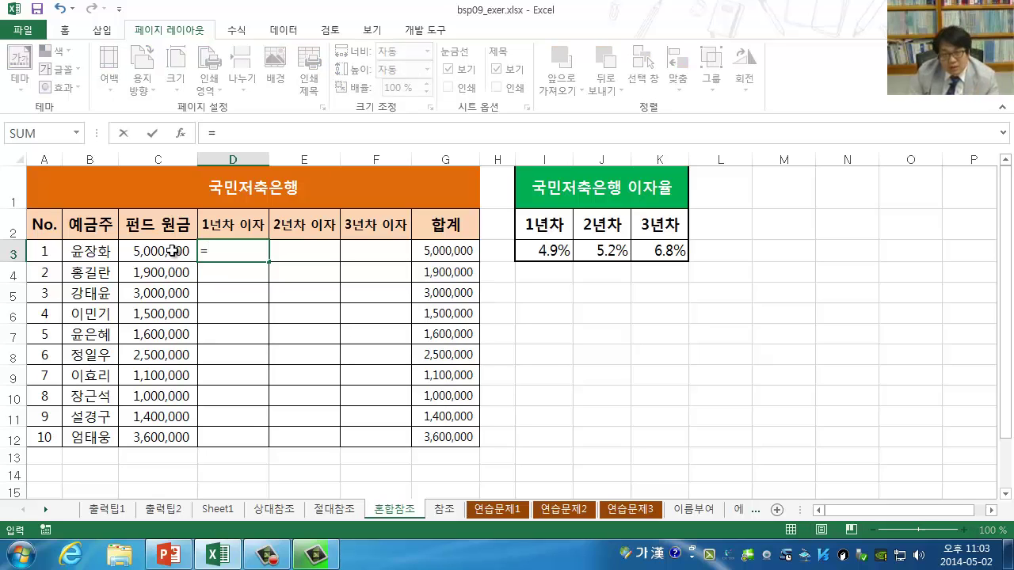
{"action": "left_click", "coordinate": [172, 255]}
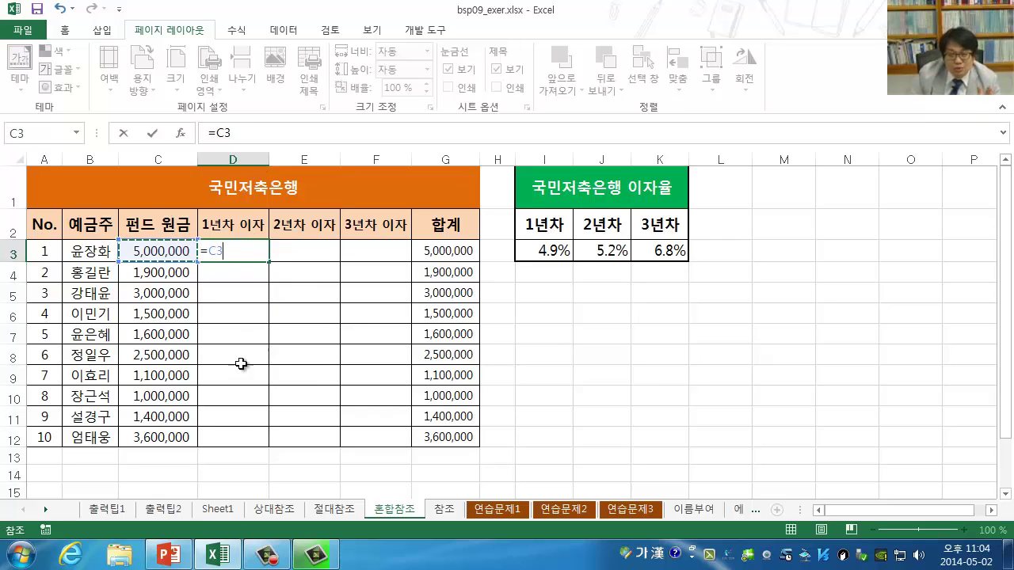
Switch to the PowerPoint presentation and study the A$1 and $A1 mixed-reference examples on slide 12.
{"action": "left_click", "coordinate": [169, 554]}
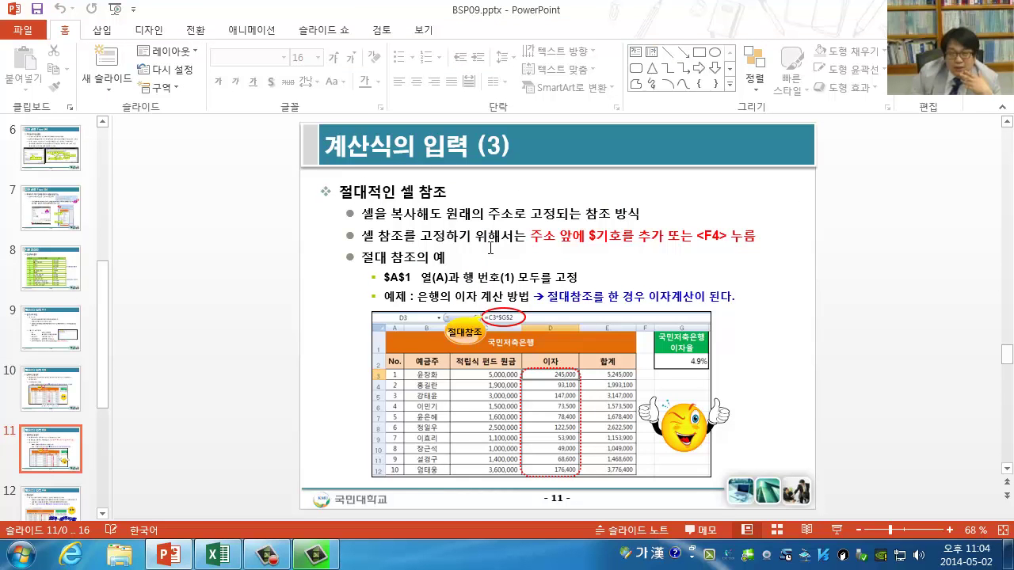
{"action": "key", "text": "Page_Down"}
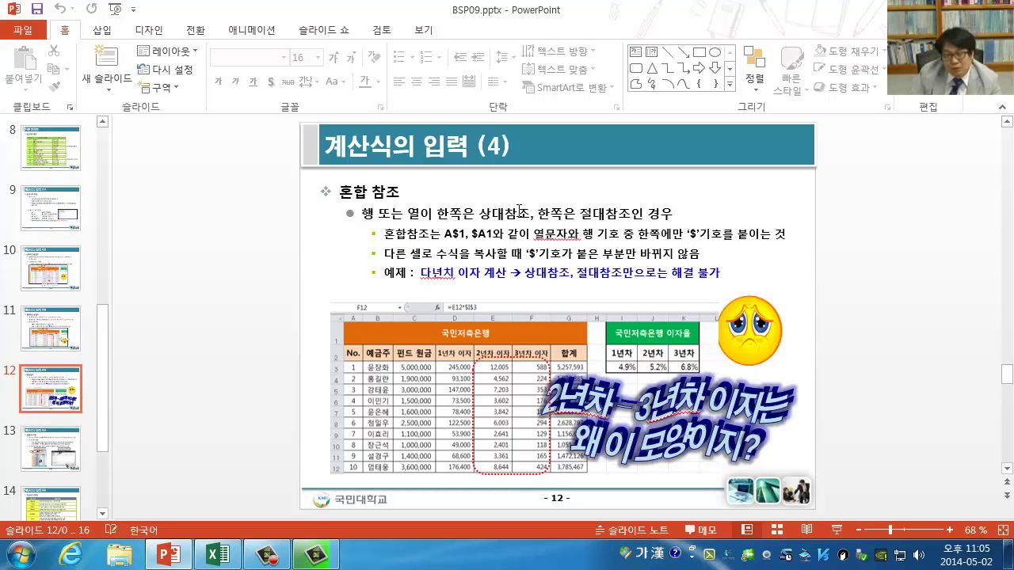
{"action": "left_click_drag", "start_coordinate": [445, 236], "coordinate": [462, 237]}
{"action": "left_click", "coordinate": [448, 234]}
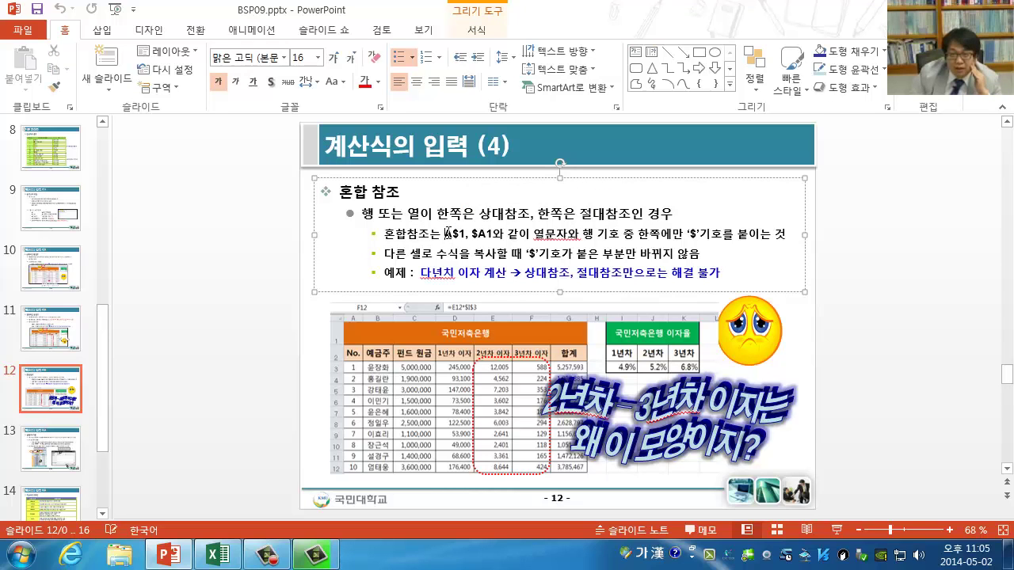
{"action": "left_click", "coordinate": [454, 235]}
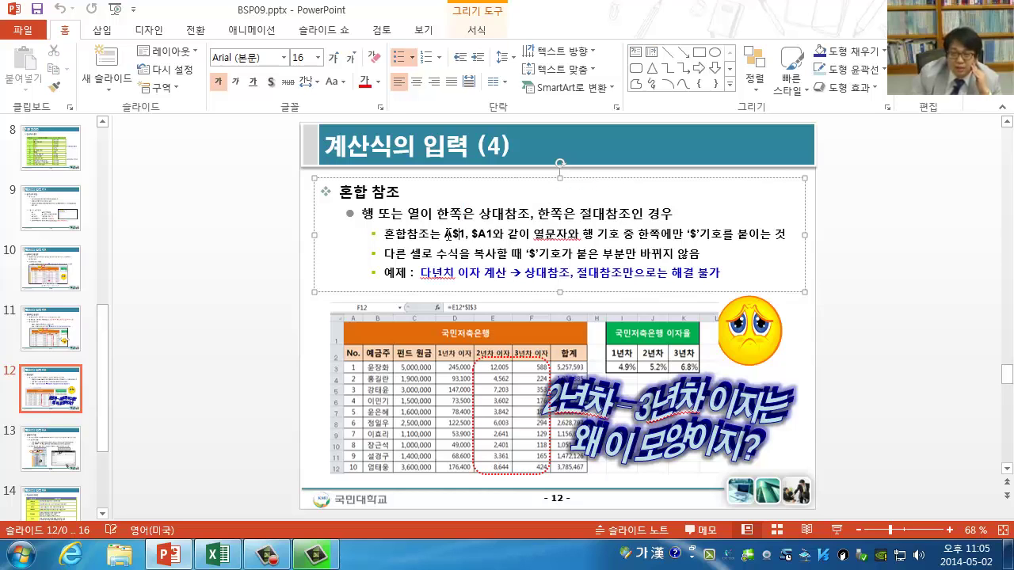
{"action": "left_click", "coordinate": [448, 233]}
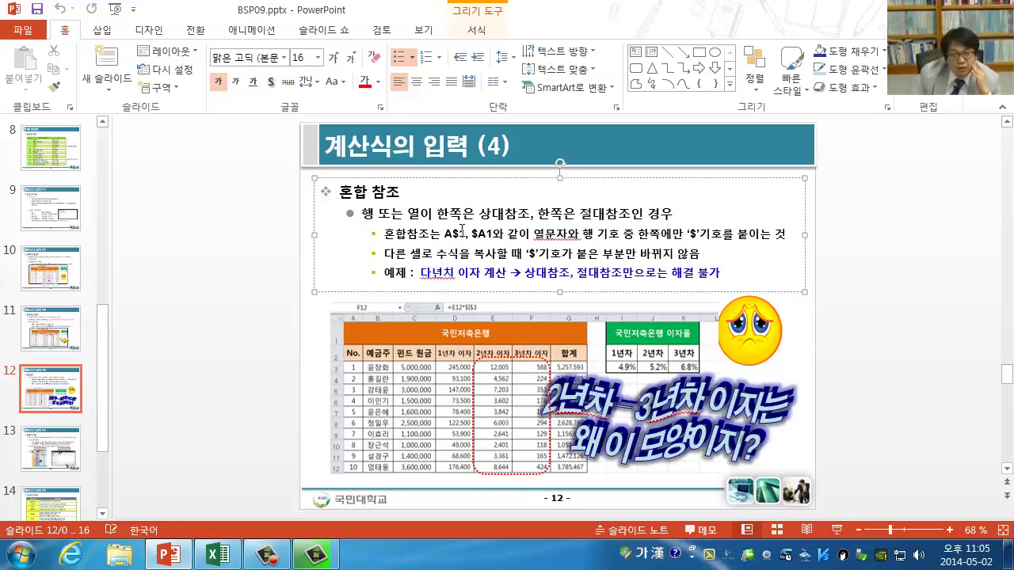
{"action": "left_click", "coordinate": [475, 234]}
{"action": "double_click", "coordinate": [490, 234]}
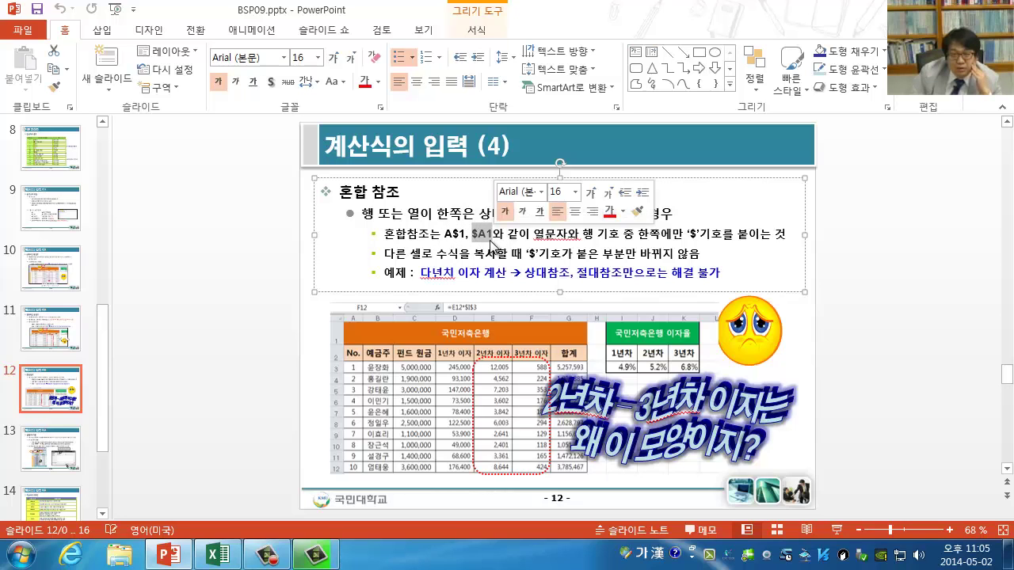
{"action": "left_click", "coordinate": [489, 234]}
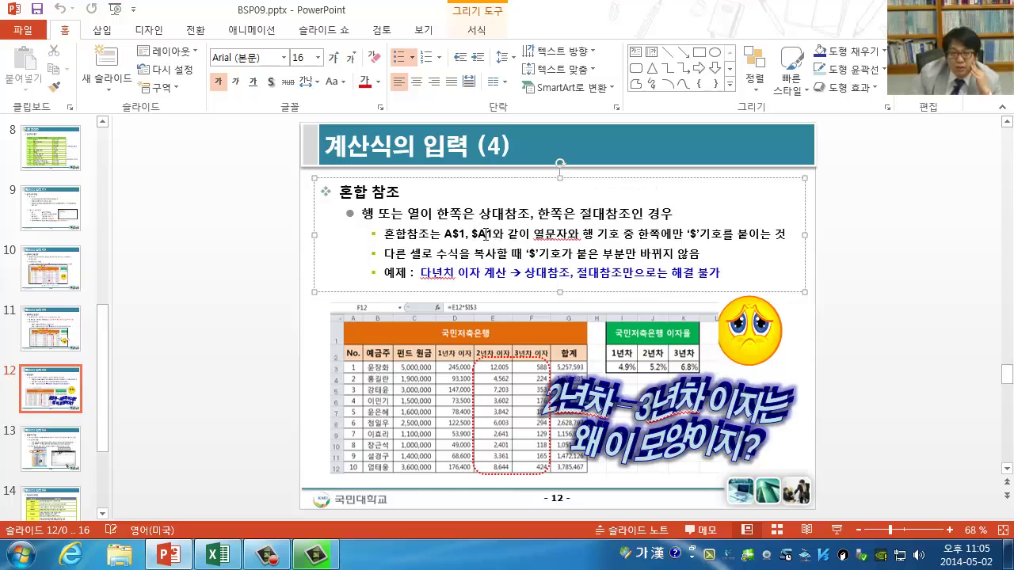
{"action": "double_click", "coordinate": [485, 235]}
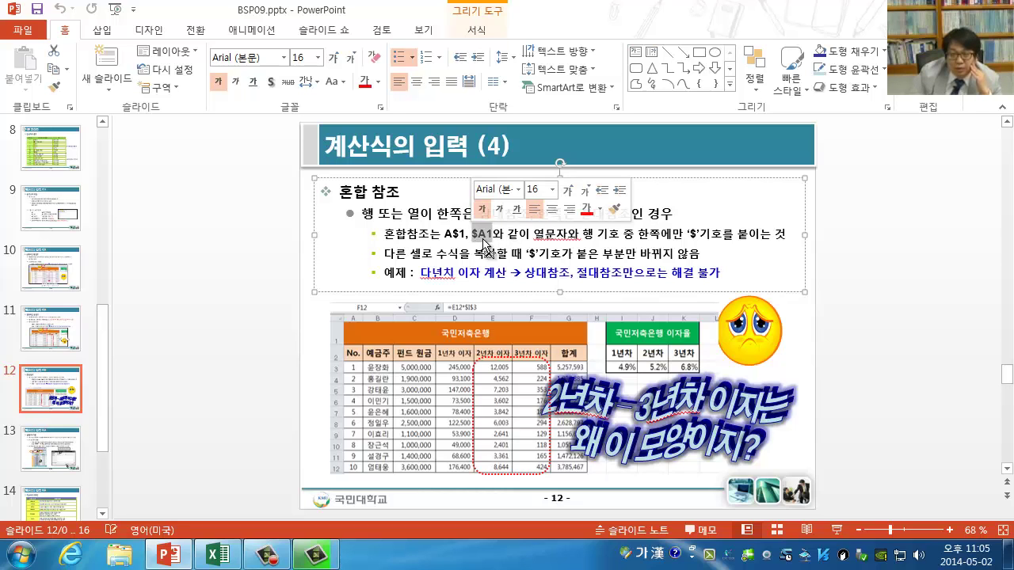
{"action": "left_click", "coordinate": [479, 228]}
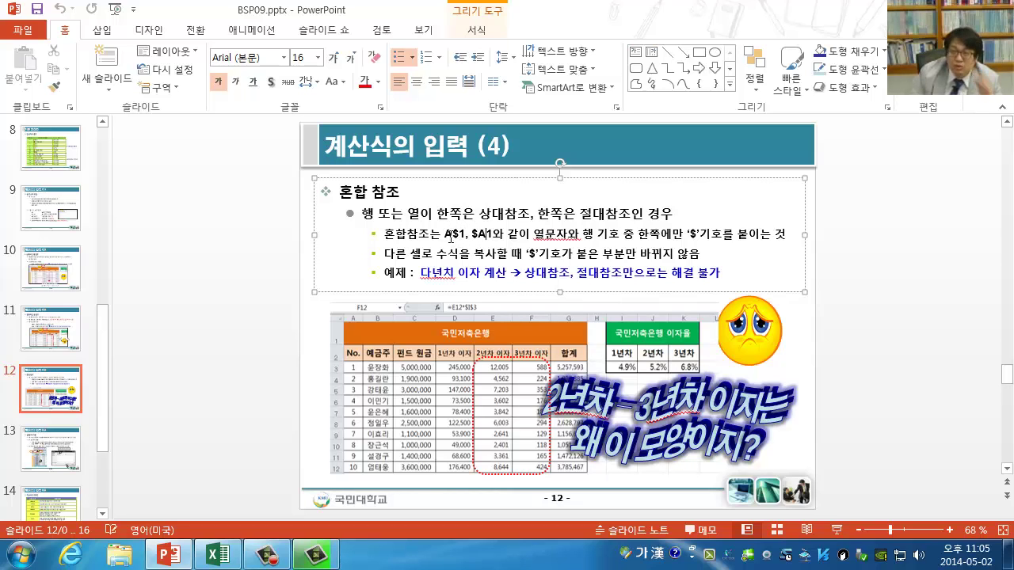
Switch back to the Excel workbook, try a $ before C3 in the D3 formula, and clear that reference from the formula.
{"action": "left_click", "coordinate": [230, 557]}
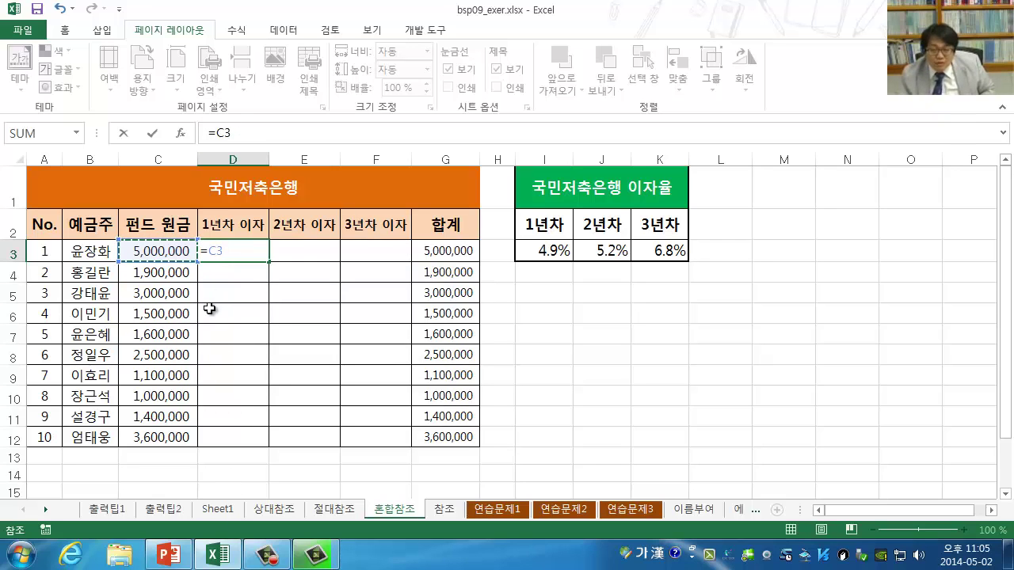
{"action": "left_click", "coordinate": [218, 132]}
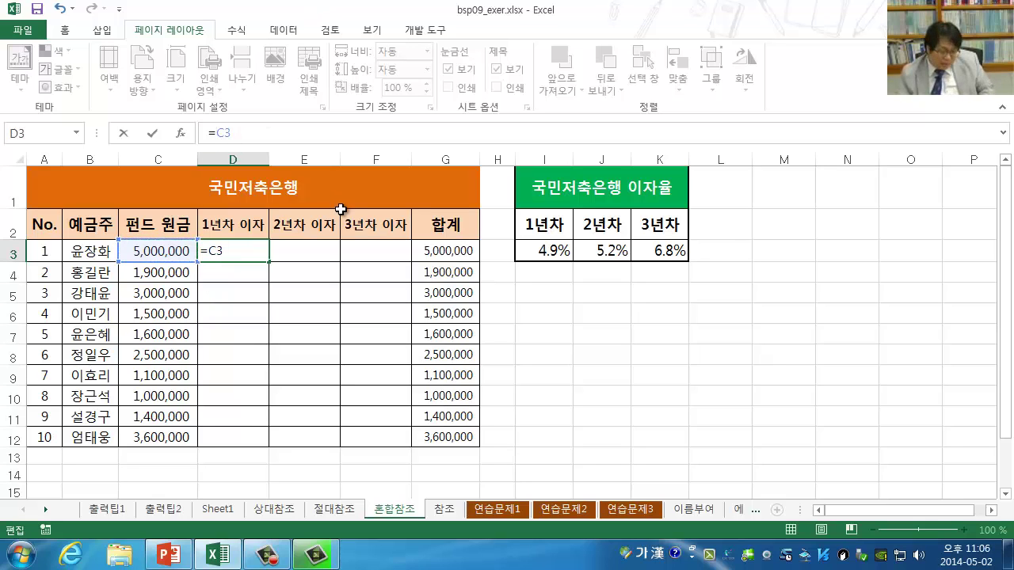
{"action": "type", "text": "$"}
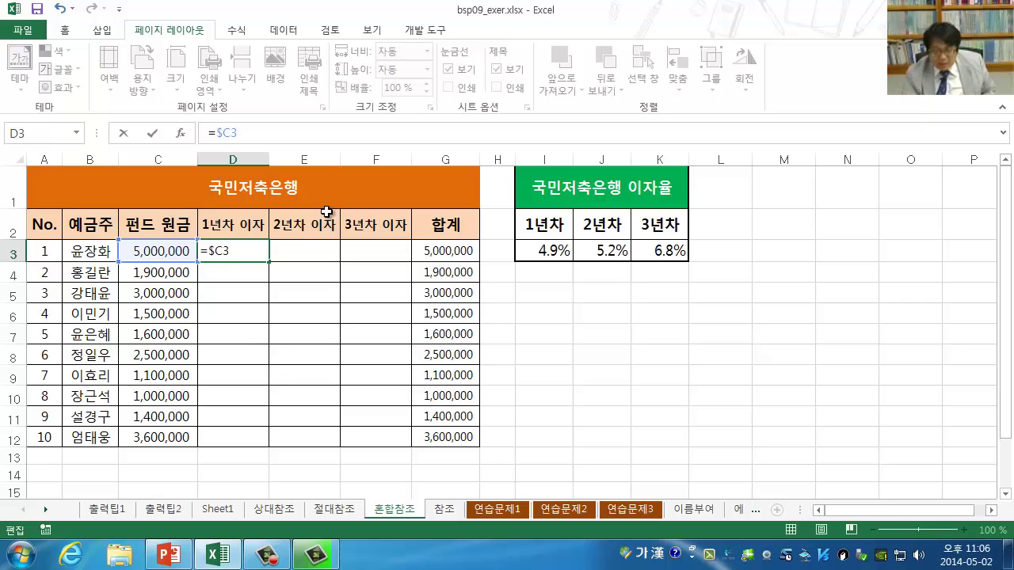
{"action": "key", "text": "BackSpace"}
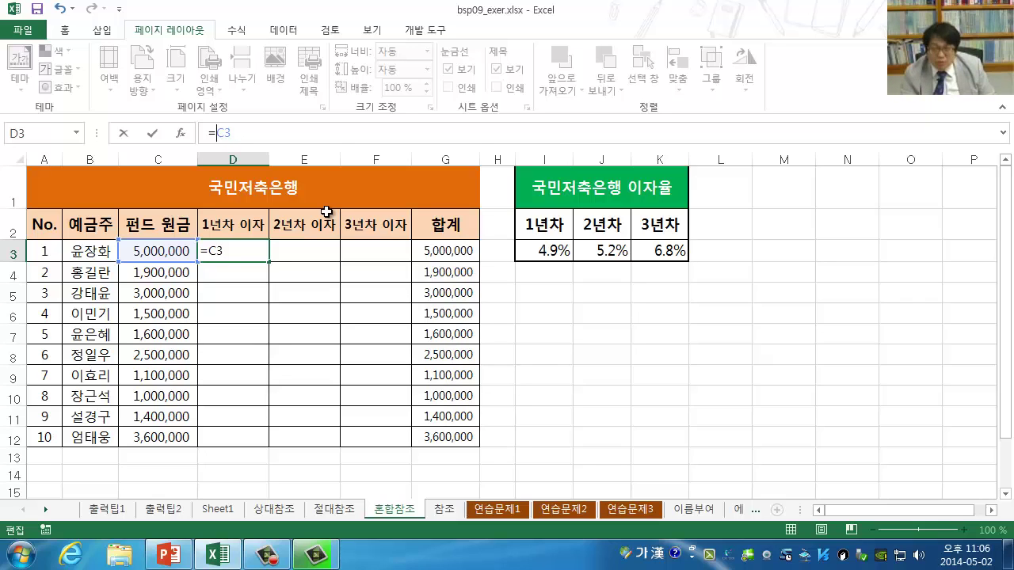
{"action": "key", "text": "Delete"}
{"action": "key", "text": "Delete"}
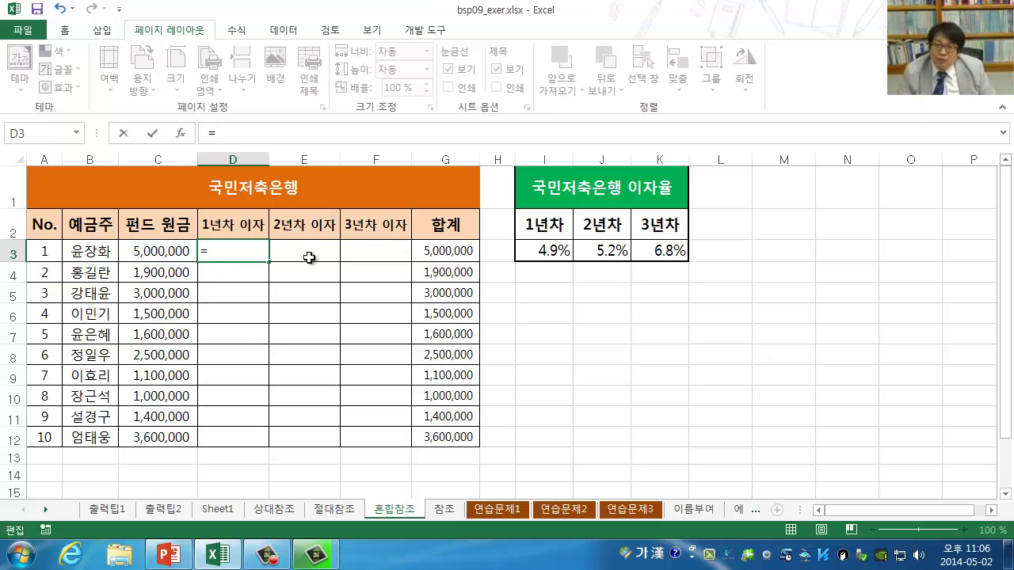
Reference the principal in C3 again in the D3 formula and cycle through the reference types to the column-absolute form $C3.
{"action": "left_click", "coordinate": [168, 251]}
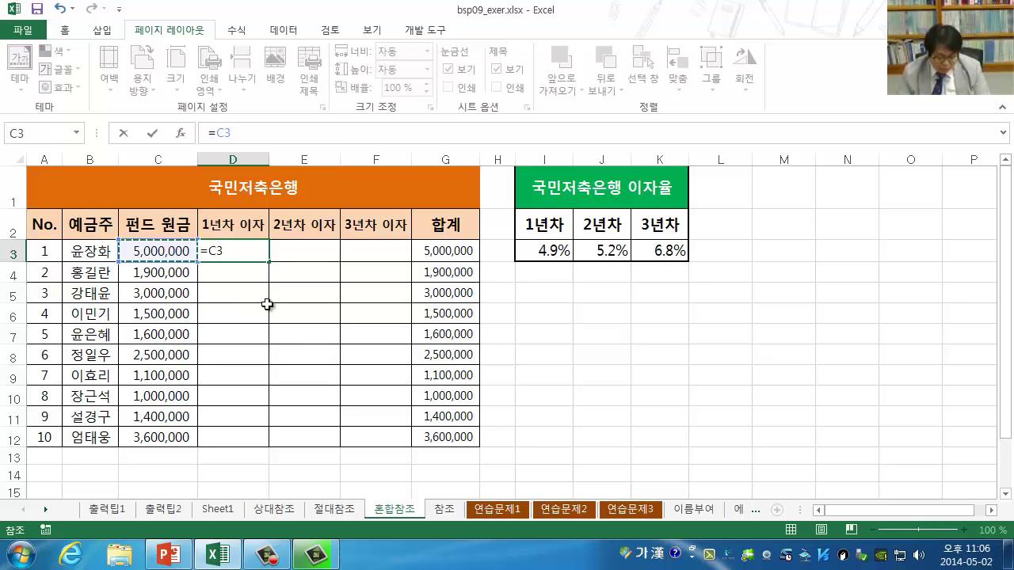
{"action": "key", "text": "F4"}
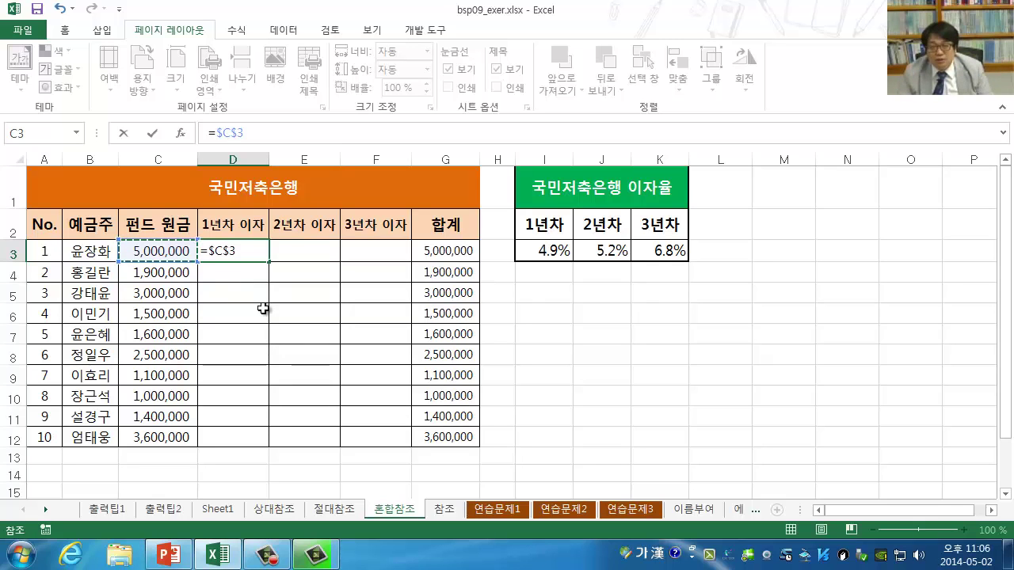
{"action": "key", "text": "F4"}
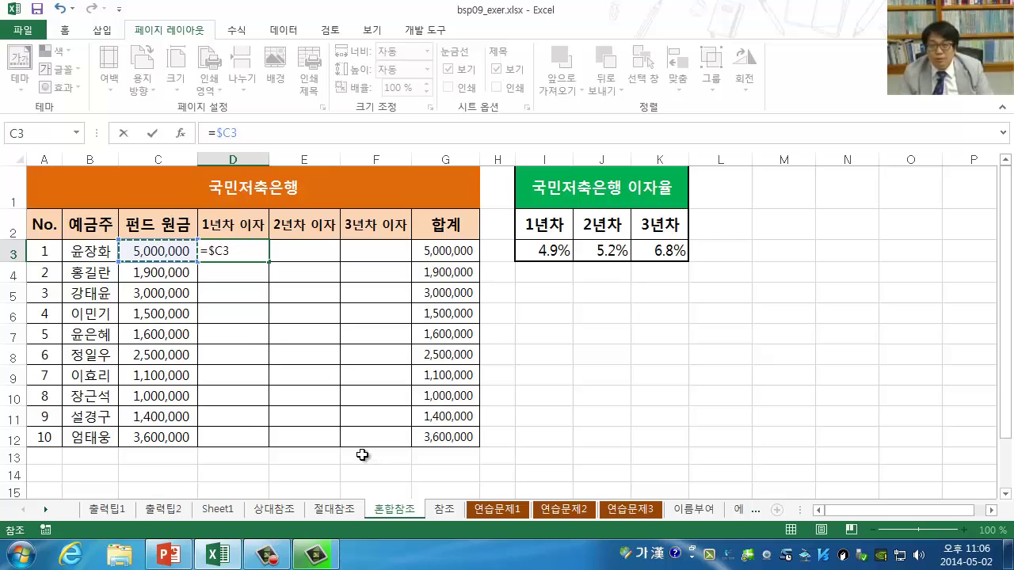
{"action": "key", "text": "F4"}
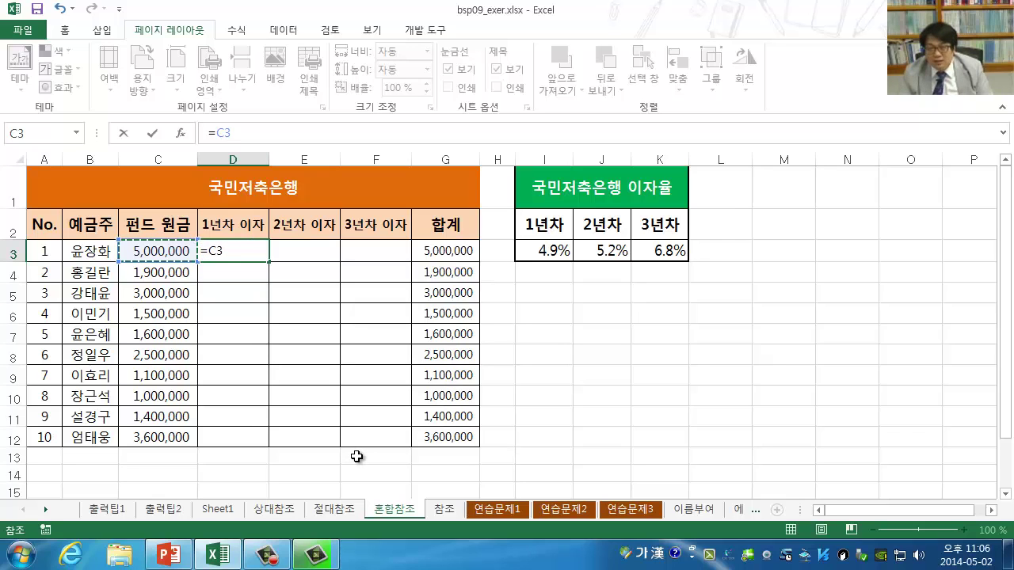
{"action": "key", "text": "F4"}
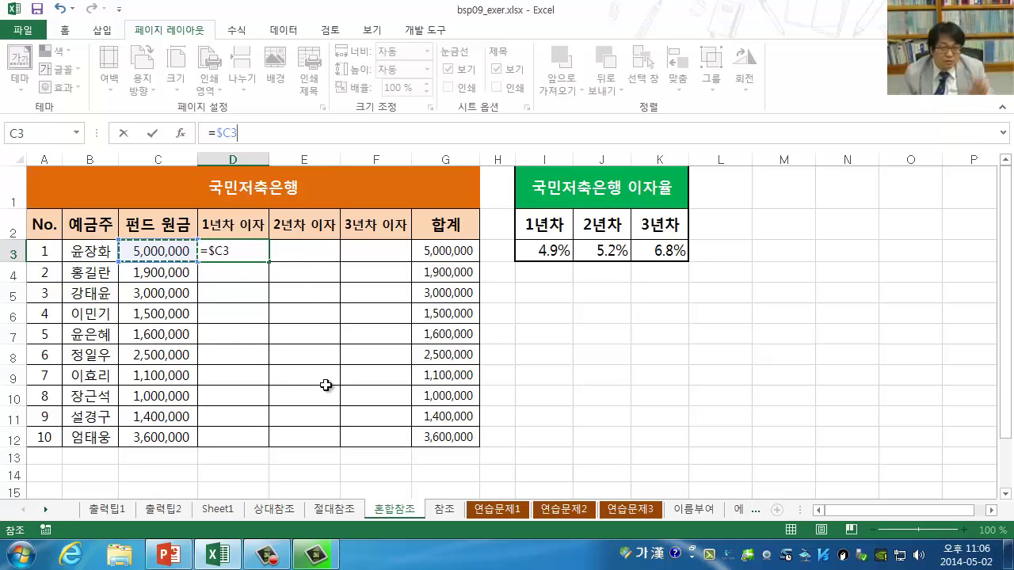
Complete the D3 formula as =$C3*I$3, multiplying the principal by the row-absolute first-year rate.
{"action": "type", "text": "*"}
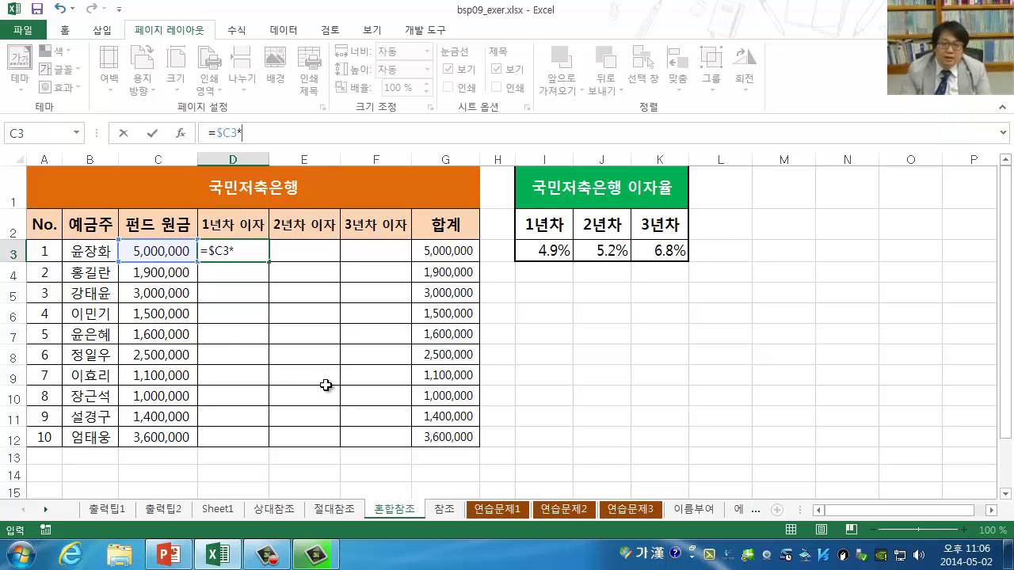
{"action": "left_click", "coordinate": [546, 251]}
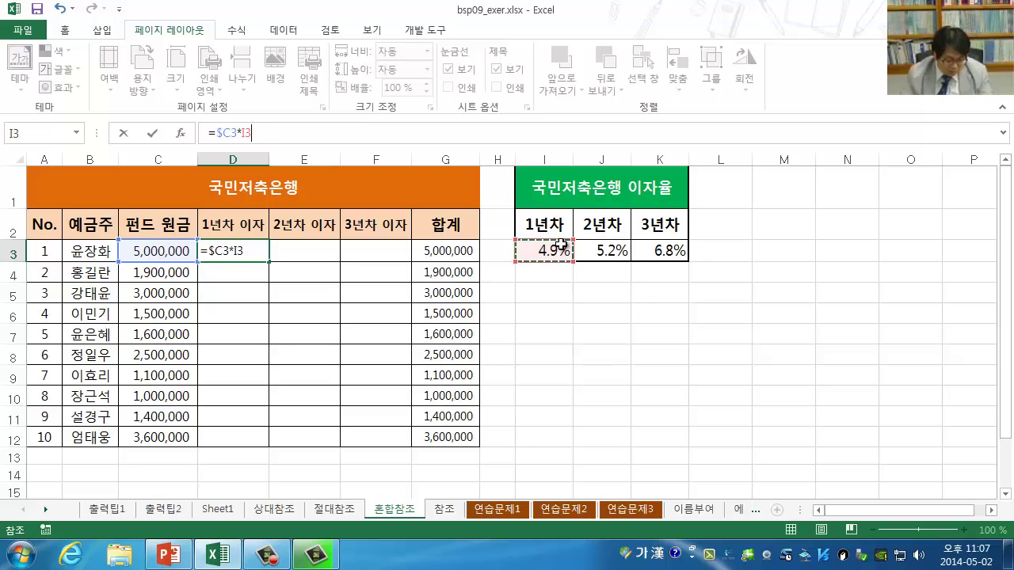
{"action": "key", "text": "F4"}
{"action": "key", "text": "F4"}
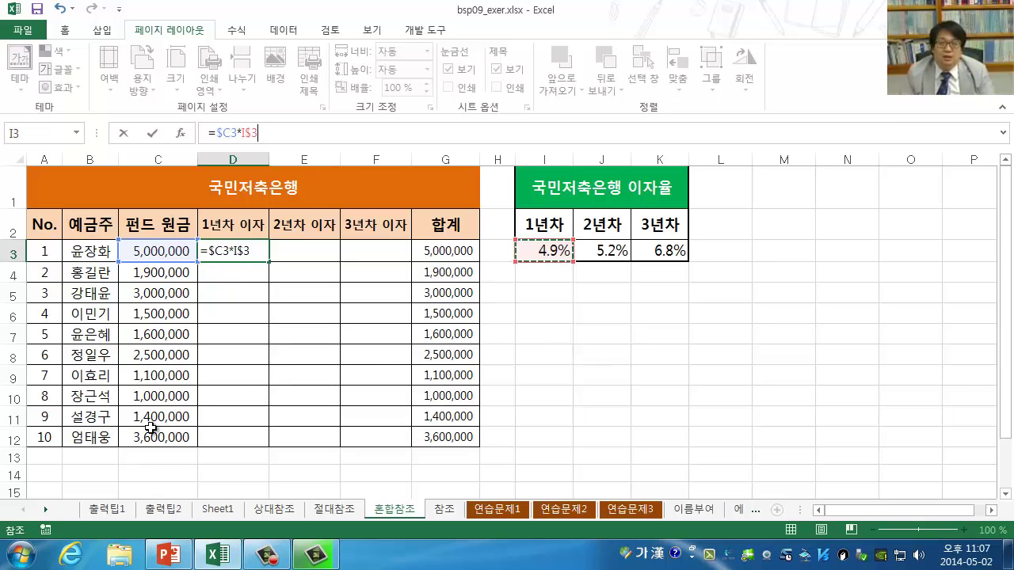
{"action": "key", "text": "Return"}
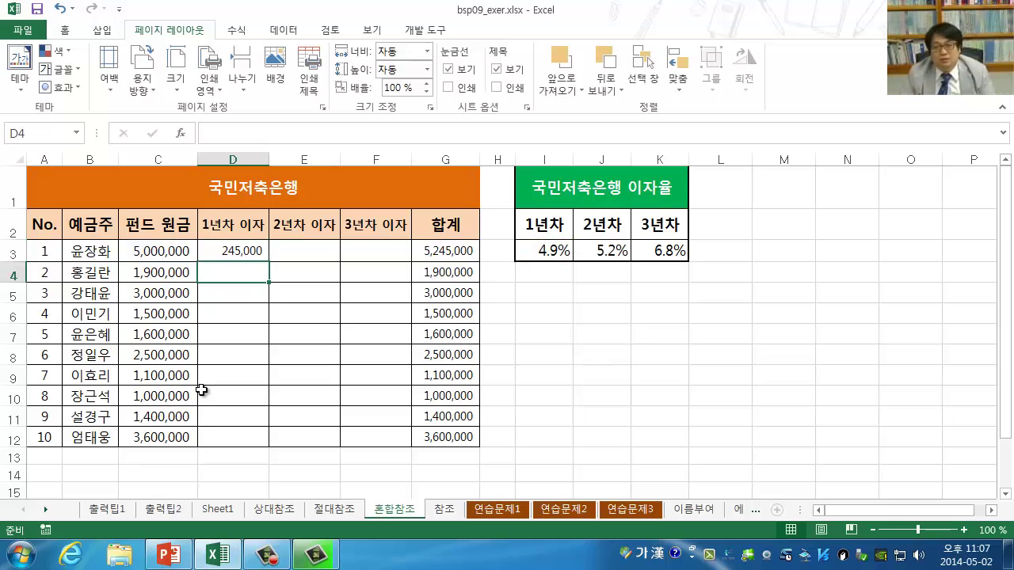
Fill the D3 interest formula down to D12 and across through column F.
{"action": "left_click", "coordinate": [260, 250]}
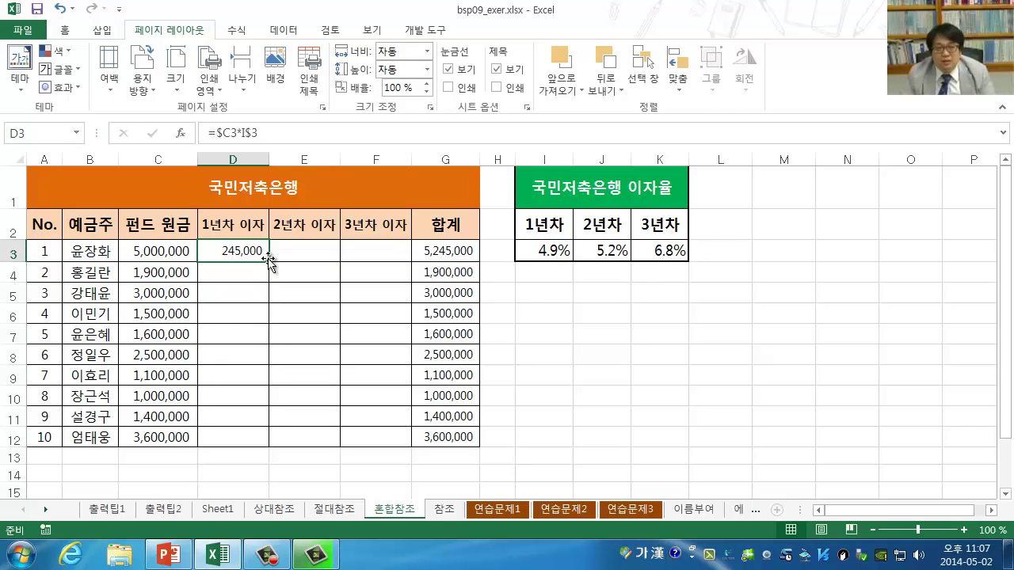
{"action": "left_click_drag", "start_coordinate": [267, 261], "coordinate": [256, 452]}
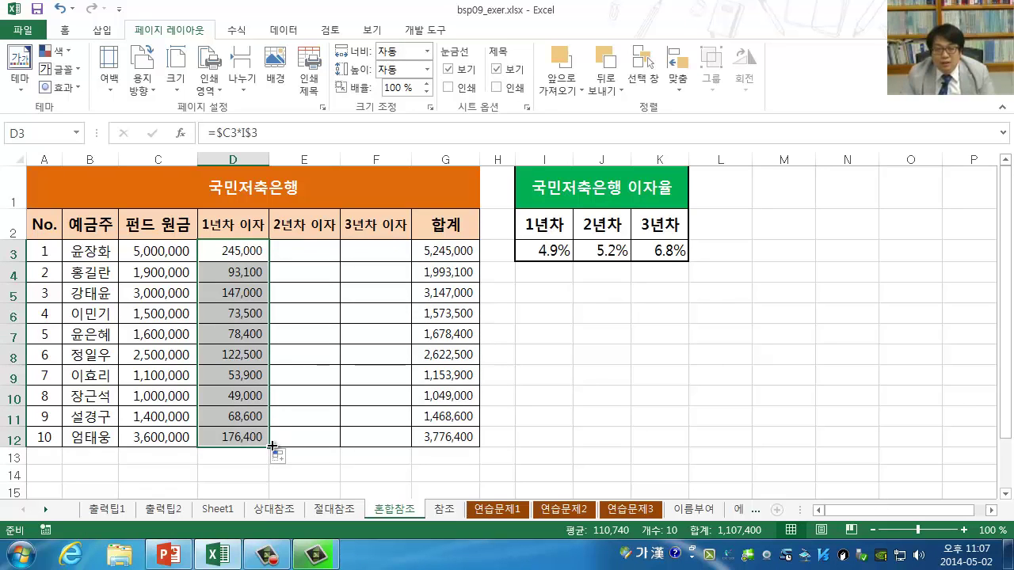
{"action": "left_click_drag", "start_coordinate": [270, 448], "coordinate": [396, 443]}
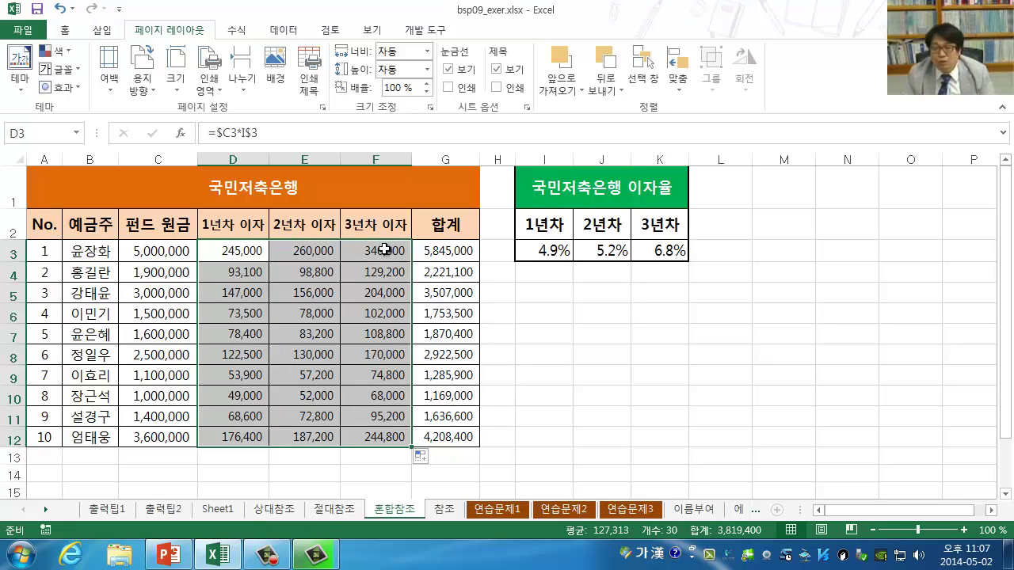
Examine which principal and rate cells the copied formulas in E3 and E4 refer to, and compare them with D3.
{"action": "left_click", "coordinate": [321, 249]}
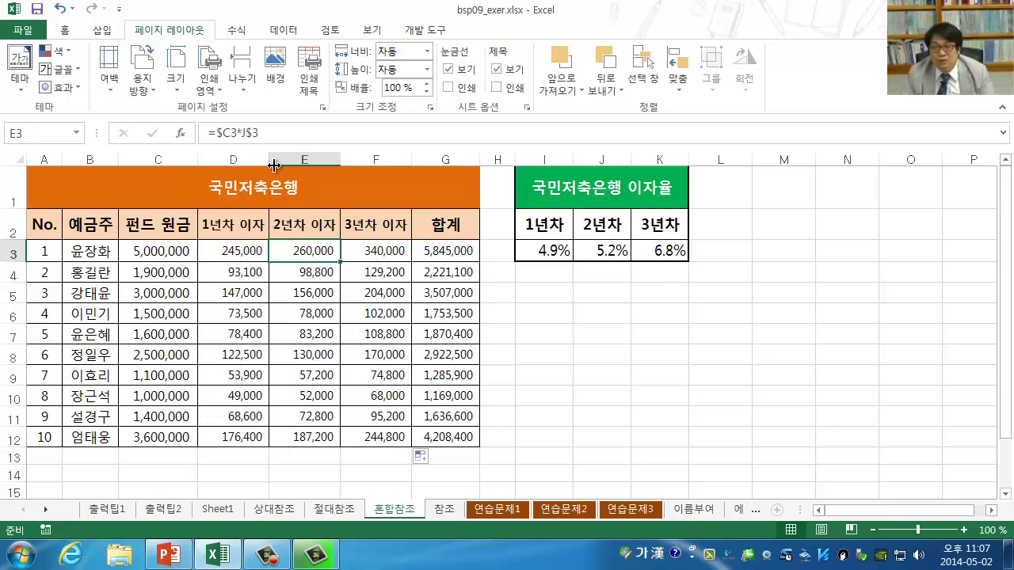
{"action": "left_click", "coordinate": [274, 134]}
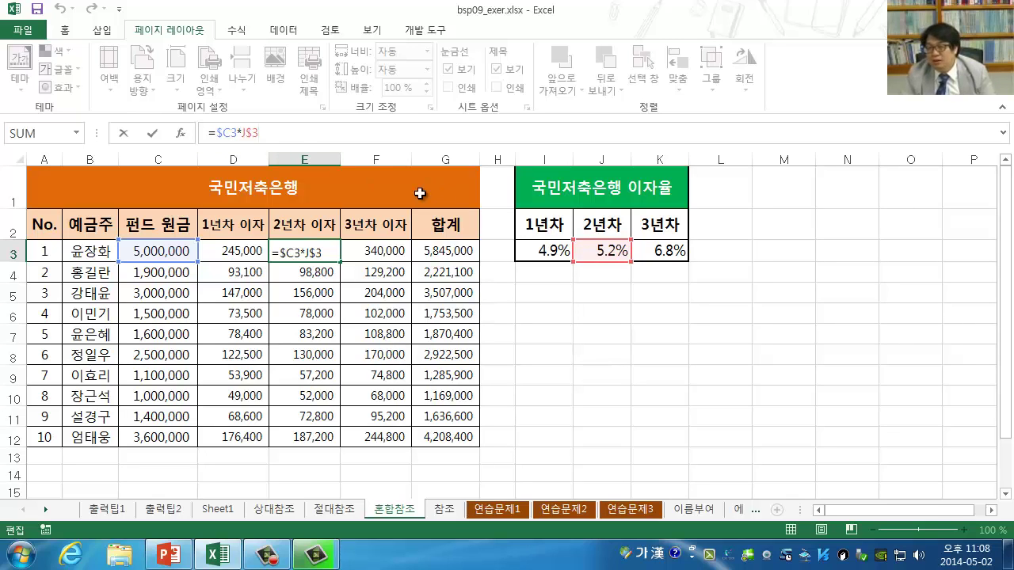
{"action": "key", "text": "ctrl+Return"}
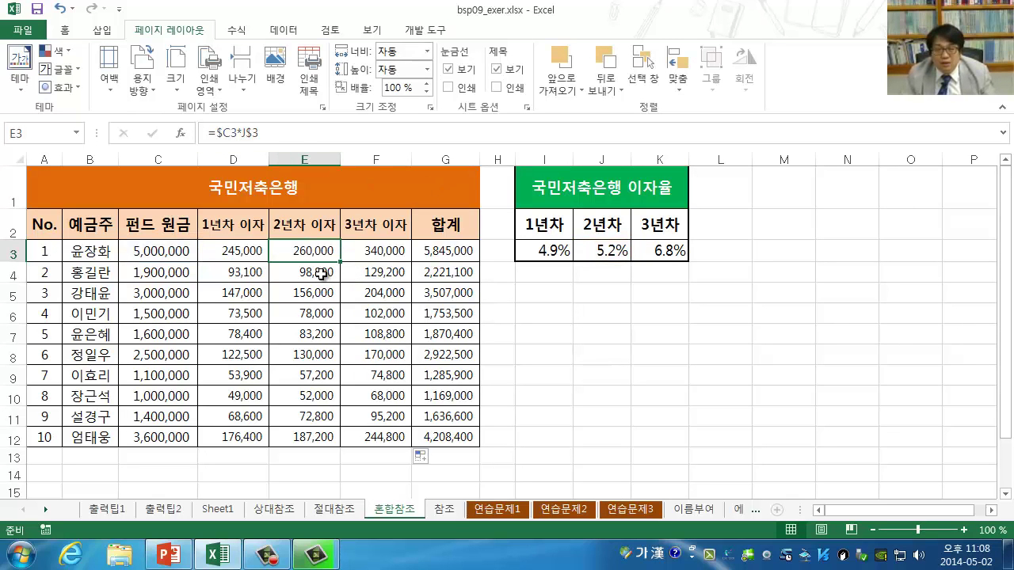
{"action": "left_click", "coordinate": [321, 274]}
{"action": "left_click", "coordinate": [269, 136]}
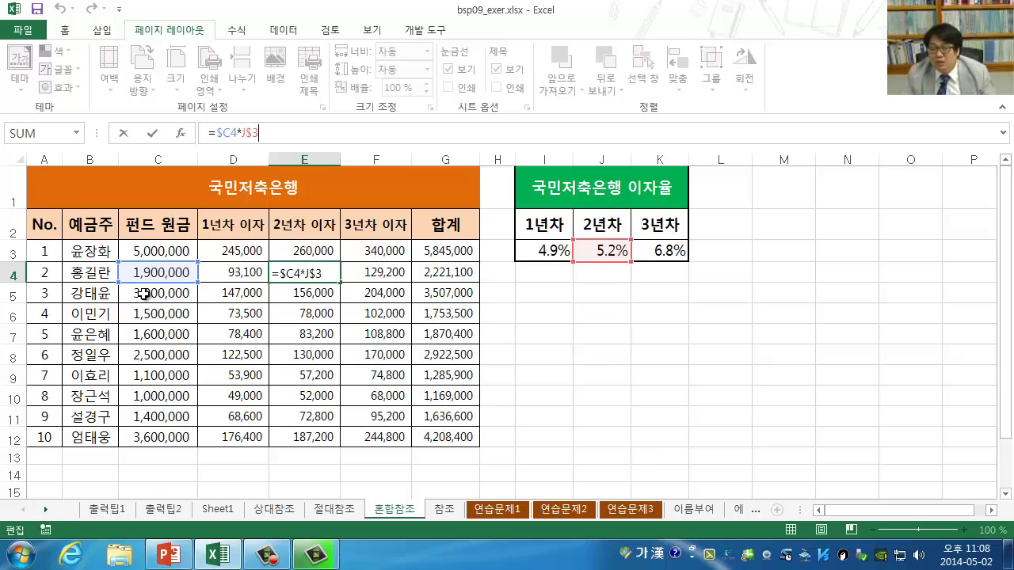
{"action": "key", "text": "ctrl+Return"}
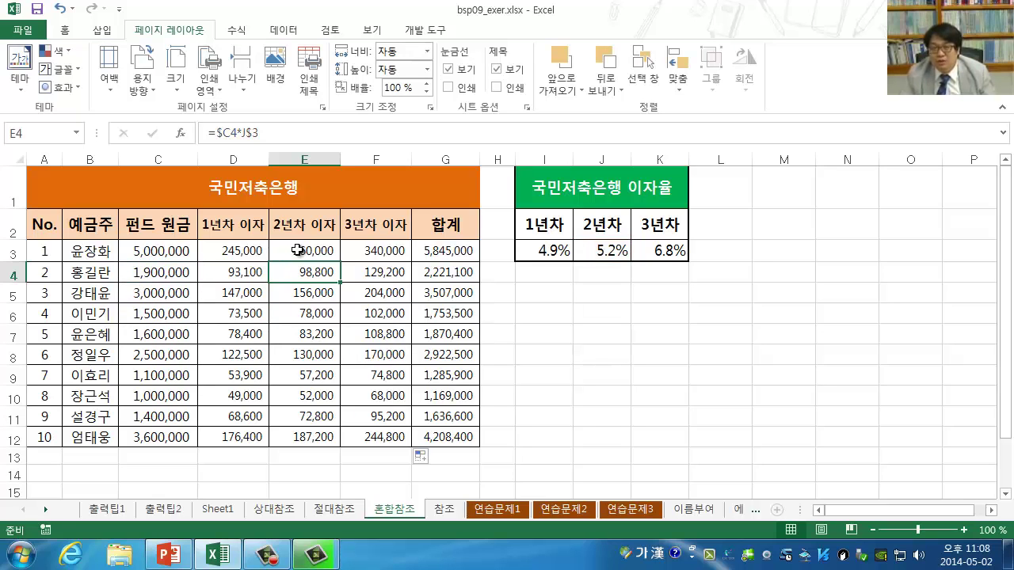
{"action": "left_click", "coordinate": [246, 252]}
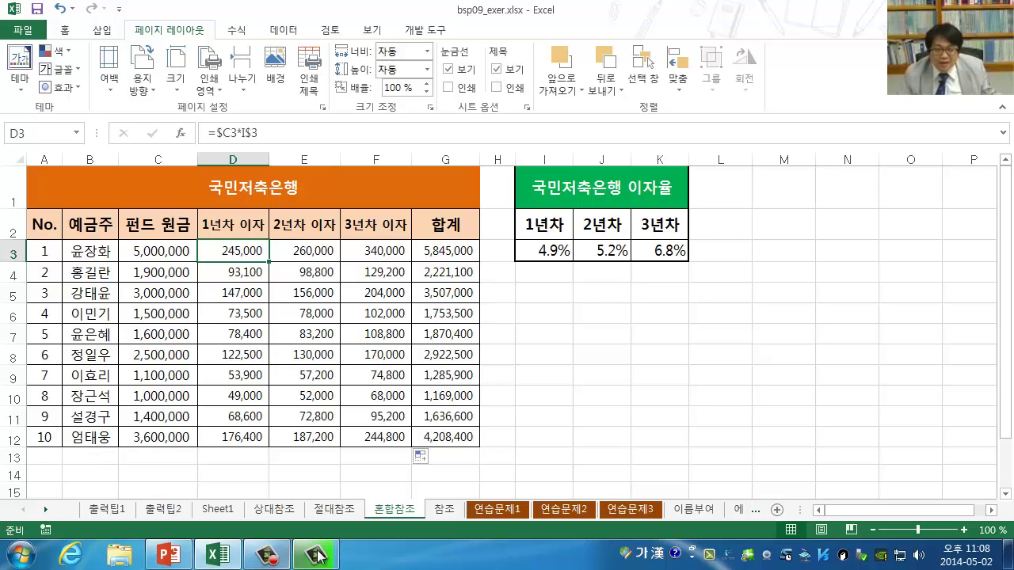
Go to the 참조 sheet and fill the relative-reference formula =A3 from B3 down to B7.
{"action": "left_click", "coordinate": [433, 512]}
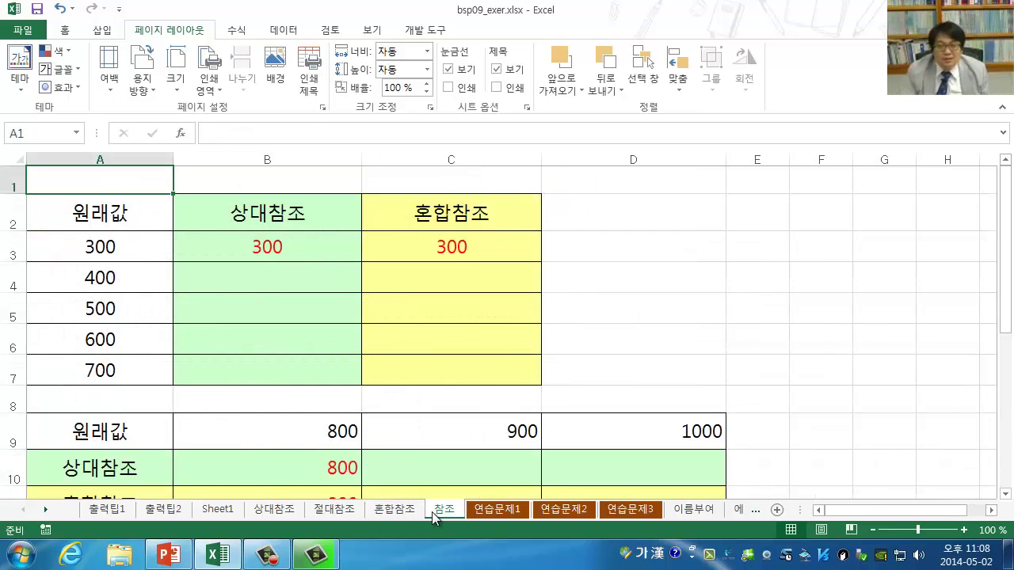
{"action": "left_click", "coordinate": [311, 238]}
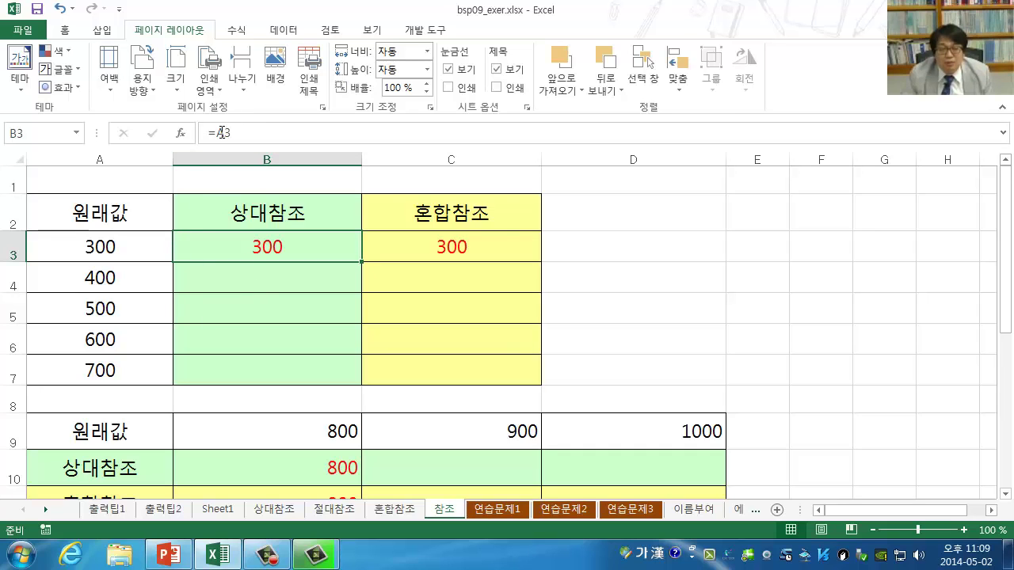
{"action": "left_click_drag", "start_coordinate": [361, 263], "coordinate": [362, 293]}
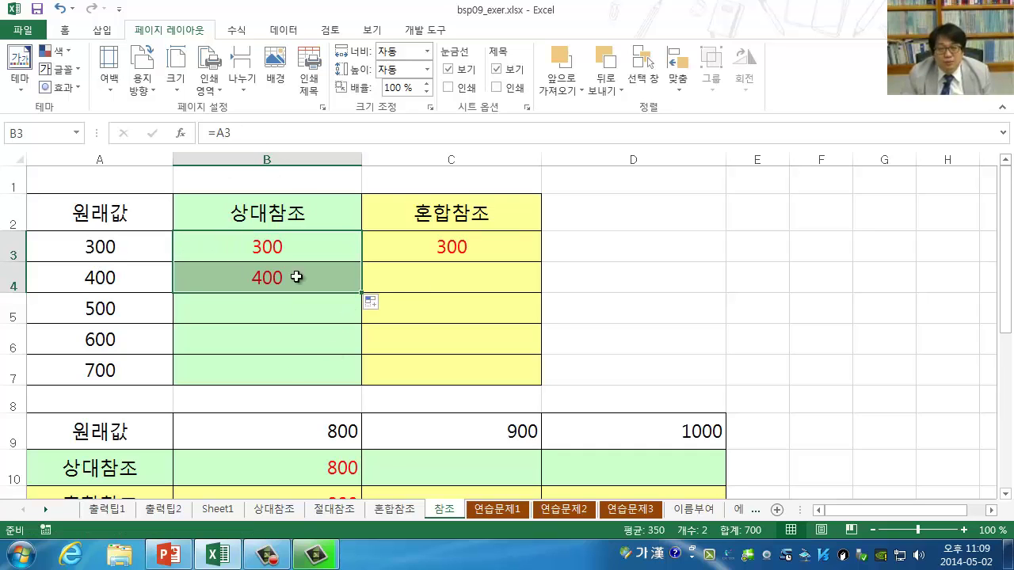
{"action": "left_click_drag", "start_coordinate": [362, 293], "coordinate": [359, 388]}
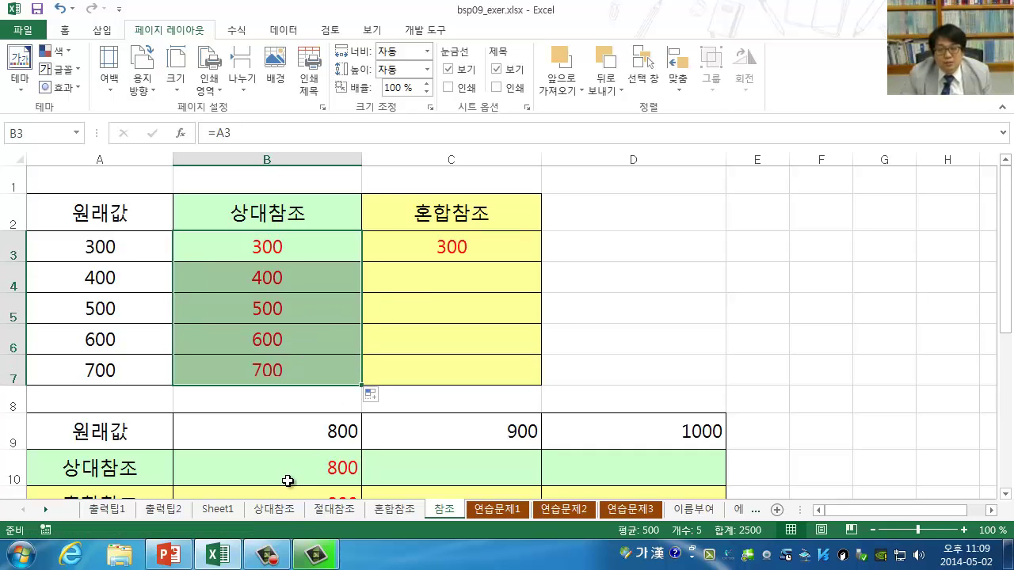
Fill the mixed-reference formula =A$3 from C3 down to C7.
{"action": "left_click", "coordinate": [455, 250]}
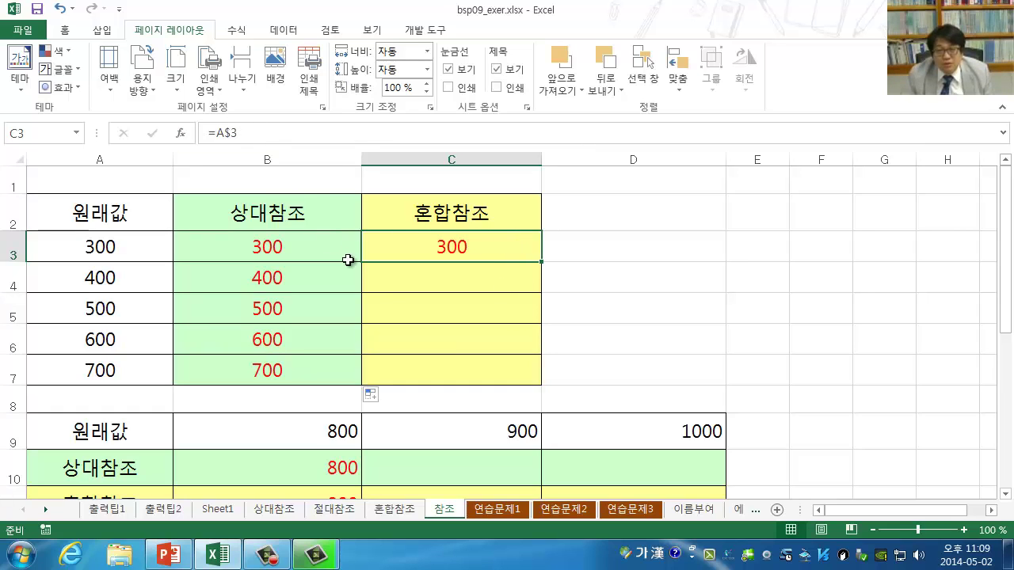
{"action": "left_click_drag", "start_coordinate": [543, 264], "coordinate": [546, 381]}
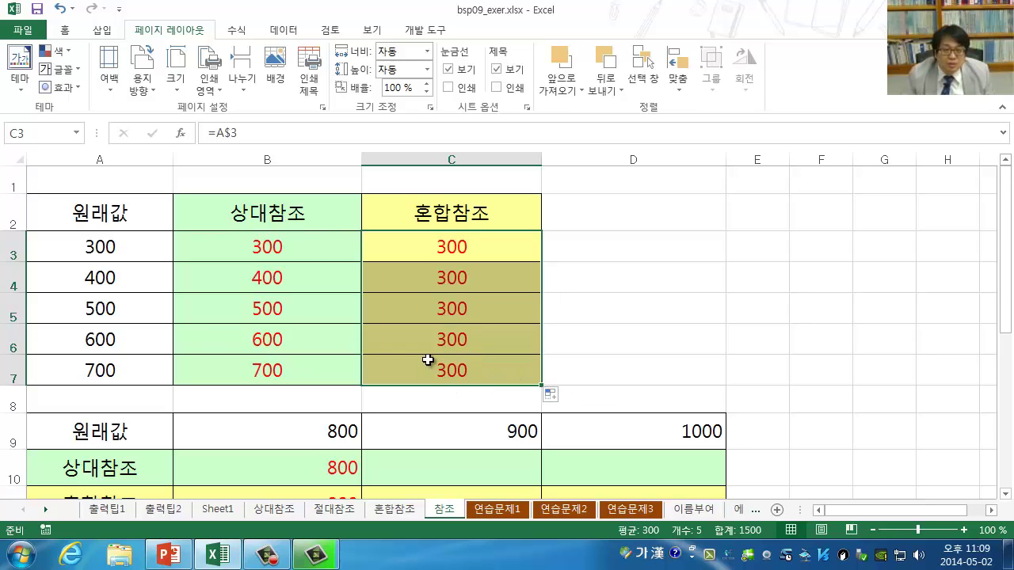
{"action": "scroll", "coordinate": [428, 361], "scroll_direction": "down", "scroll_amount": 1}
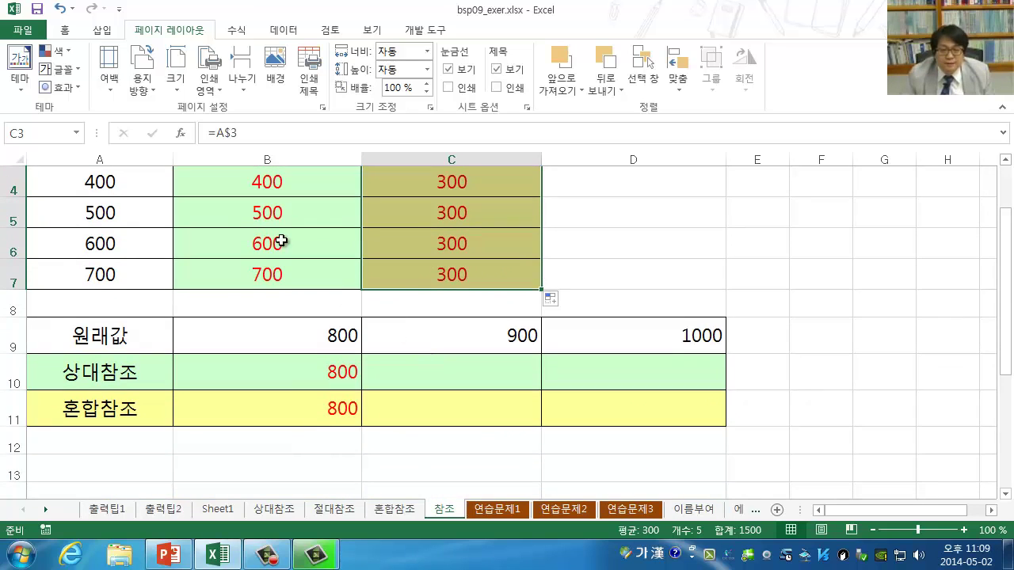
{"action": "scroll", "coordinate": [337, 323], "scroll_direction": "up", "scroll_amount": 1}
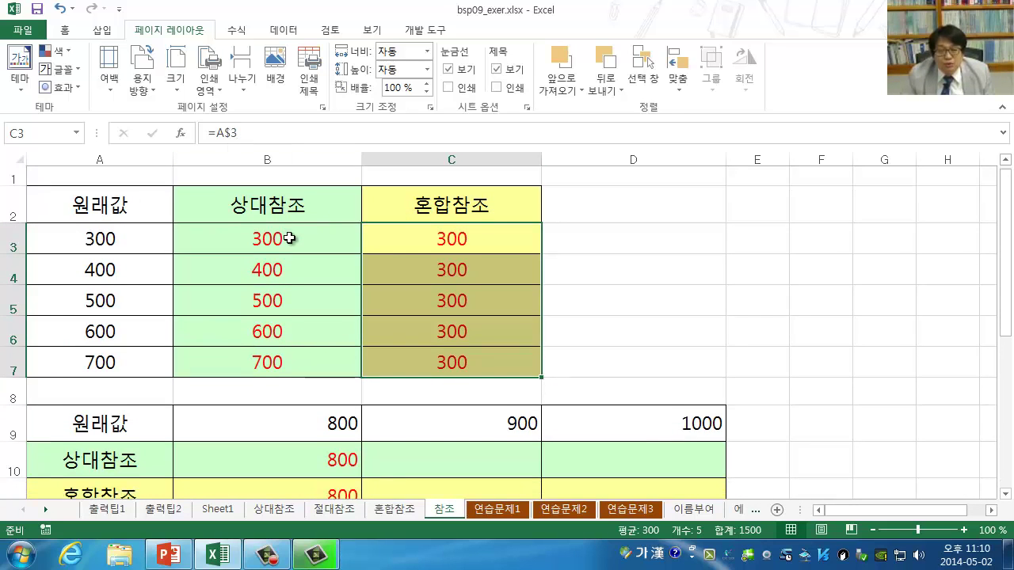
Fill the relative-reference formula =B9 from B10 across to D10.
{"action": "scroll", "coordinate": [292, 302], "scroll_direction": "down", "scroll_amount": 2}
{"action": "left_click", "coordinate": [314, 290]}
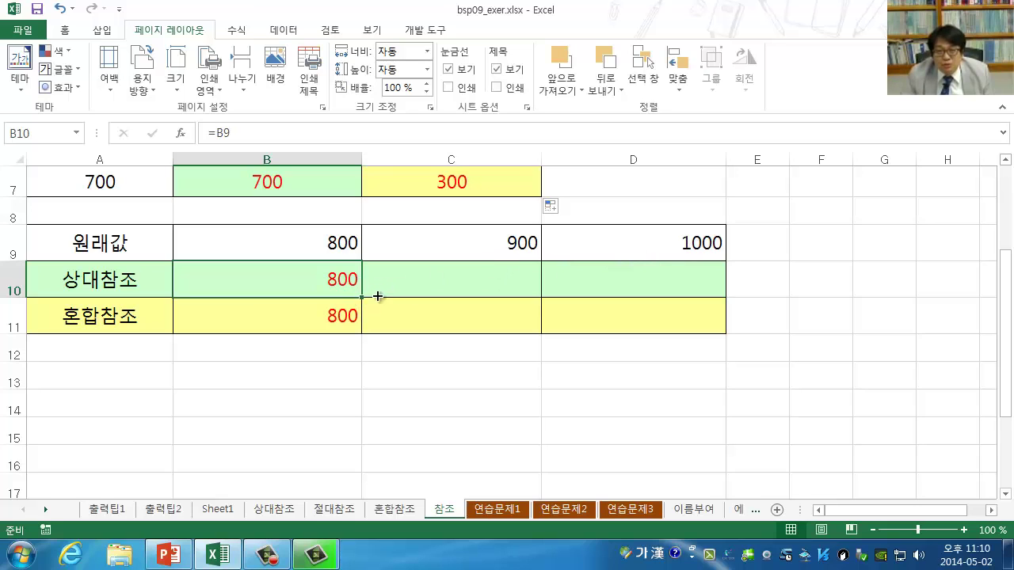
{"action": "left_click_drag", "start_coordinate": [378, 296], "coordinate": [688, 296]}
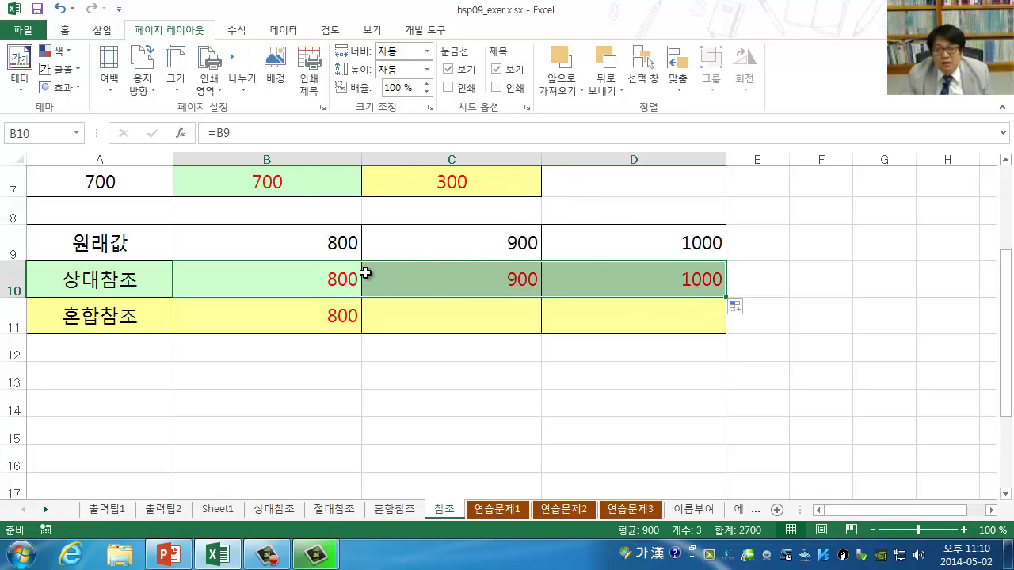
Examine the copied relative formulas in C10 and D10 and the mixed-reference formula in B11.
{"action": "left_click", "coordinate": [468, 275]}
{"action": "left_click", "coordinate": [591, 289]}
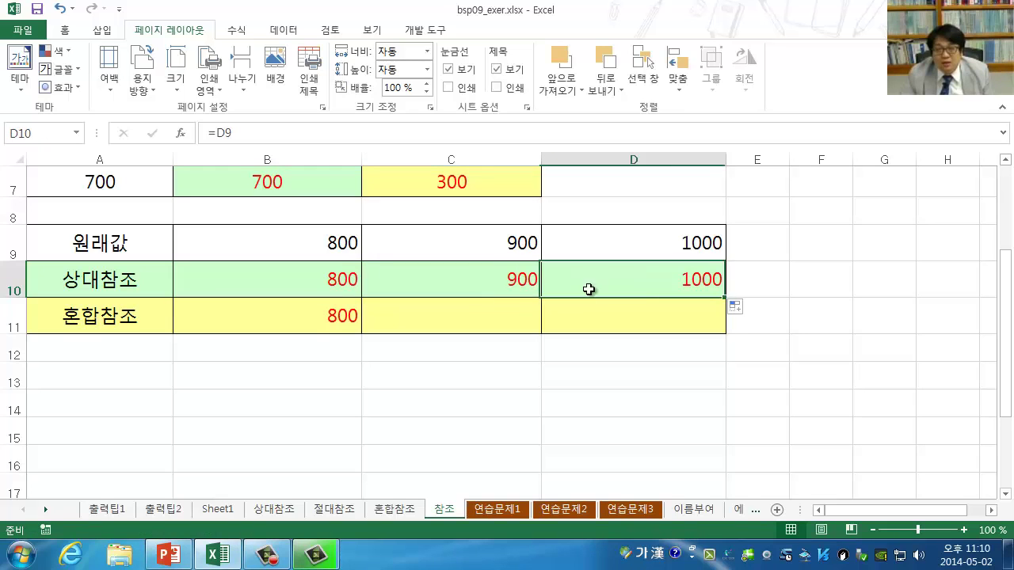
{"action": "left_click", "coordinate": [301, 317]}
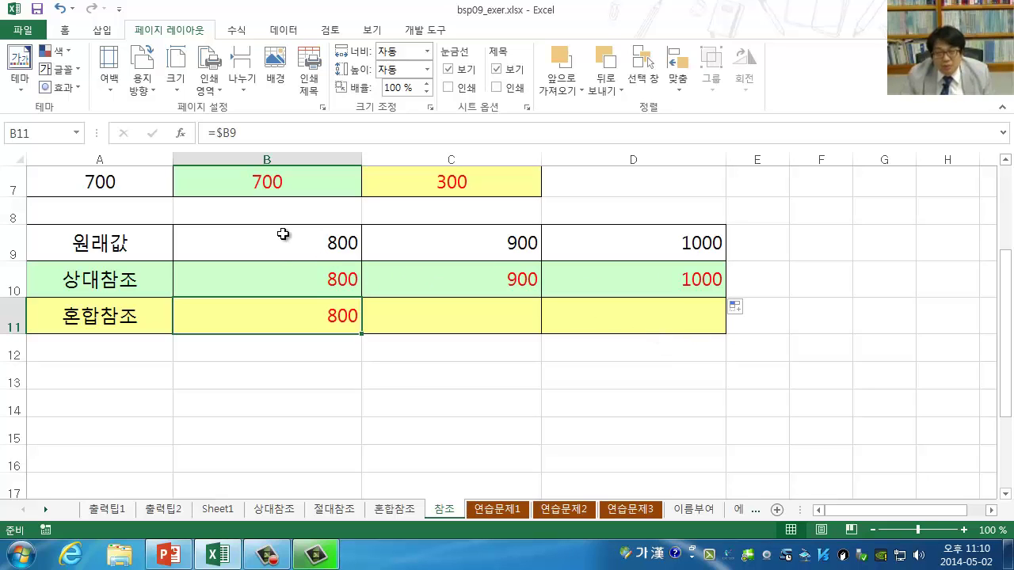
Fill the mixed-reference formula =$B9 from B11 across to D11 and check the copies in C11 and D11.
{"action": "left_click_drag", "start_coordinate": [361, 334], "coordinate": [661, 331]}
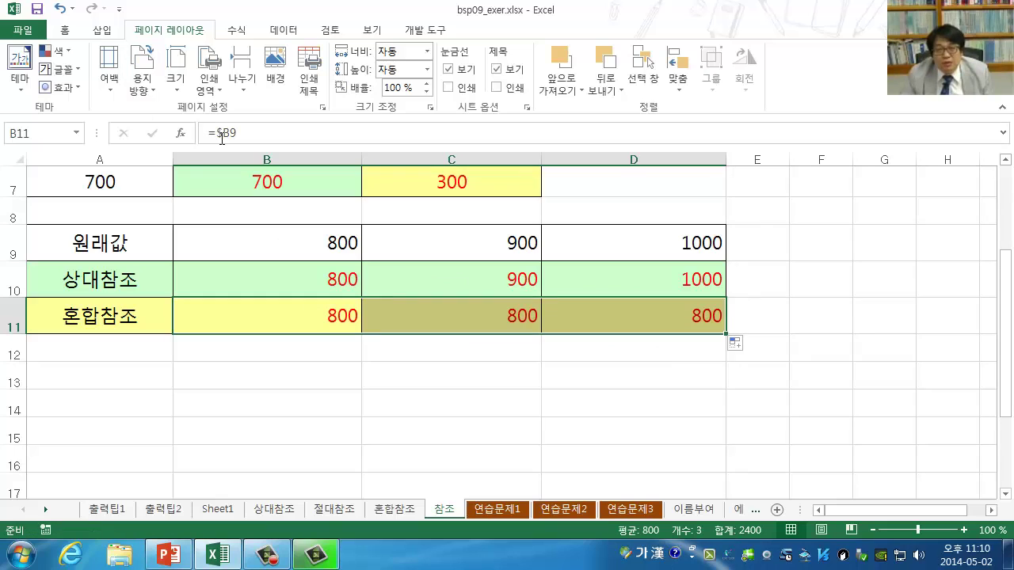
{"action": "left_click", "coordinate": [444, 309]}
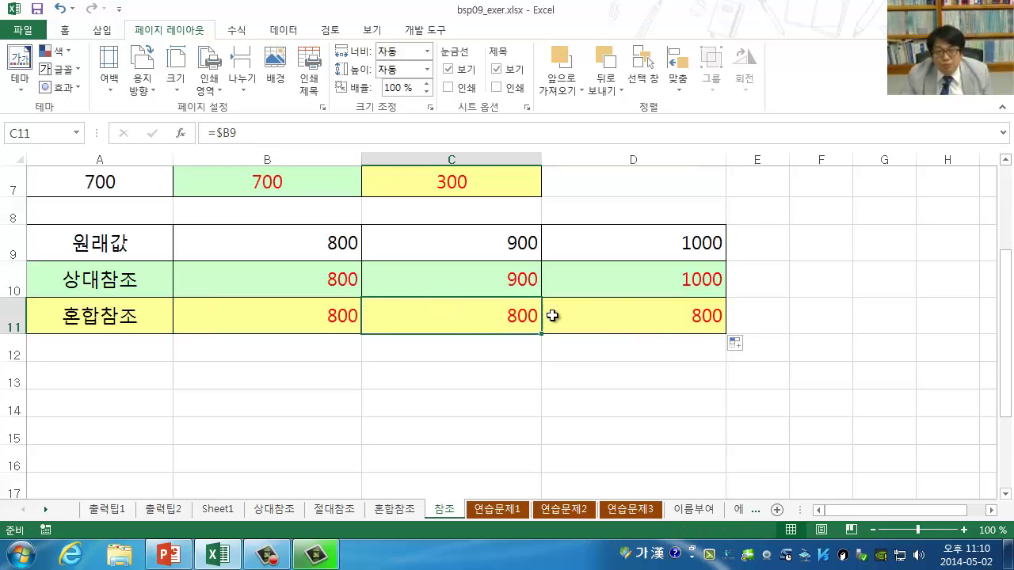
{"action": "left_click", "coordinate": [593, 315]}
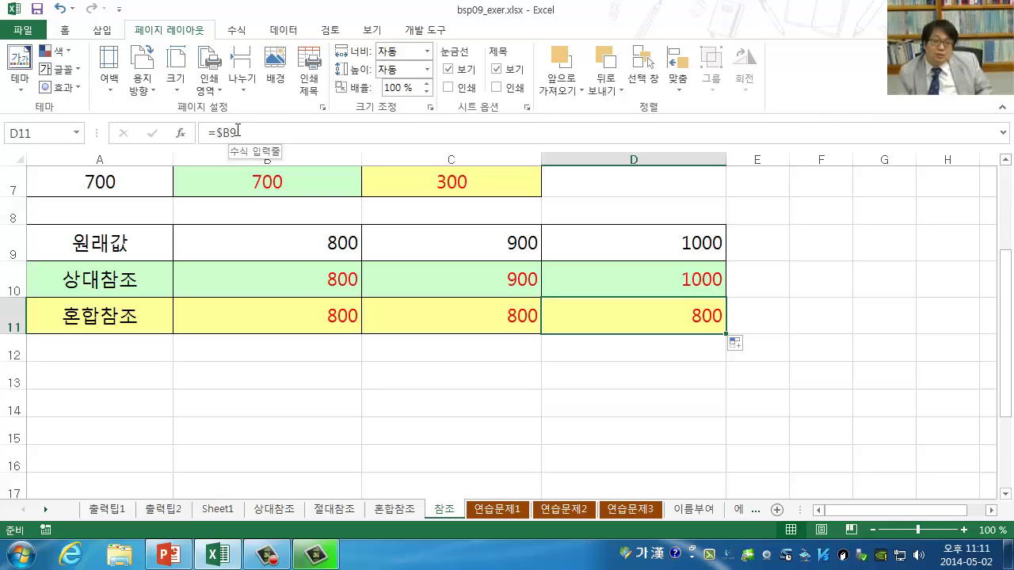
Compare the mixed-reference formulas in B11, C11 and D11 with one another.
{"action": "left_click", "coordinate": [269, 318]}
{"action": "left_click", "coordinate": [469, 323]}
{"action": "left_click", "coordinate": [655, 310]}
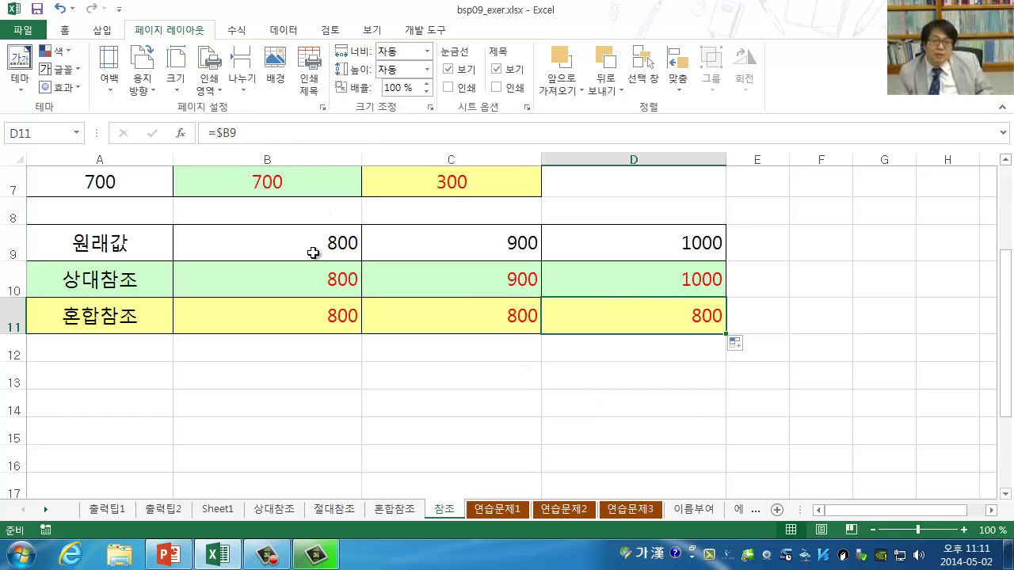
{"action": "left_click", "coordinate": [324, 308]}
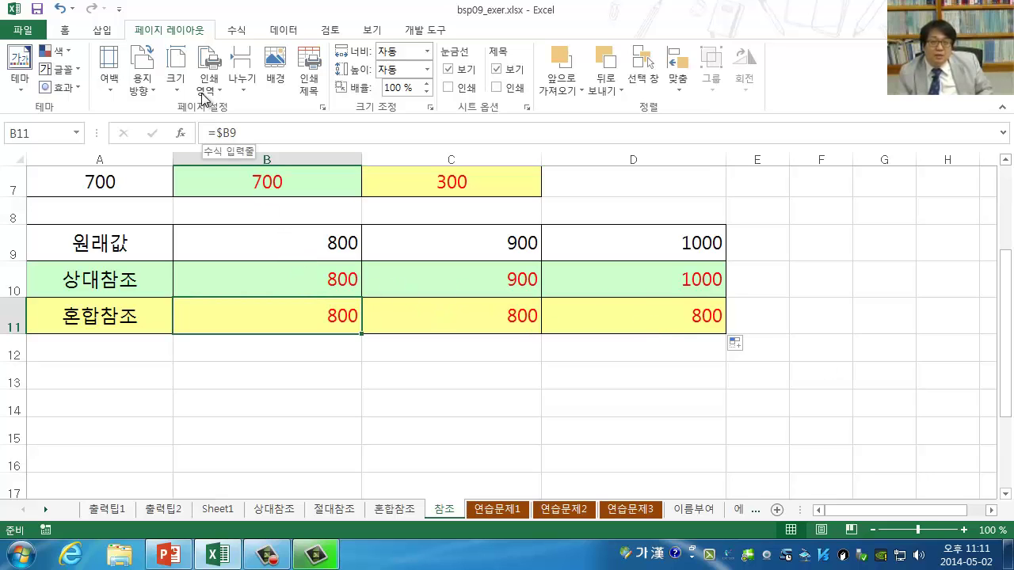
{"action": "left_click", "coordinate": [491, 312]}
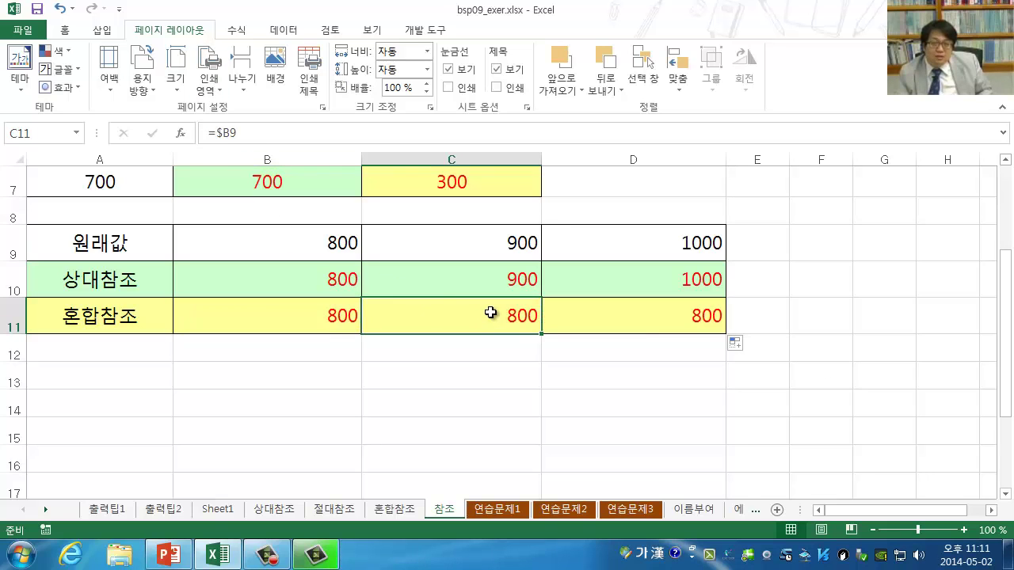
{"action": "left_click", "coordinate": [586, 314]}
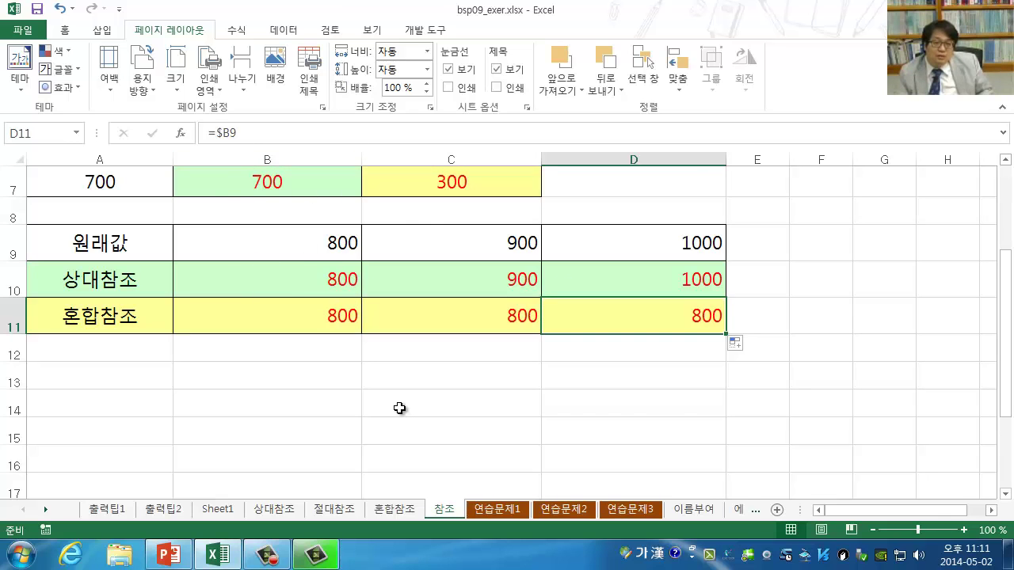
{"action": "scroll", "coordinate": [399, 407], "scroll_direction": "up", "scroll_amount": 2}
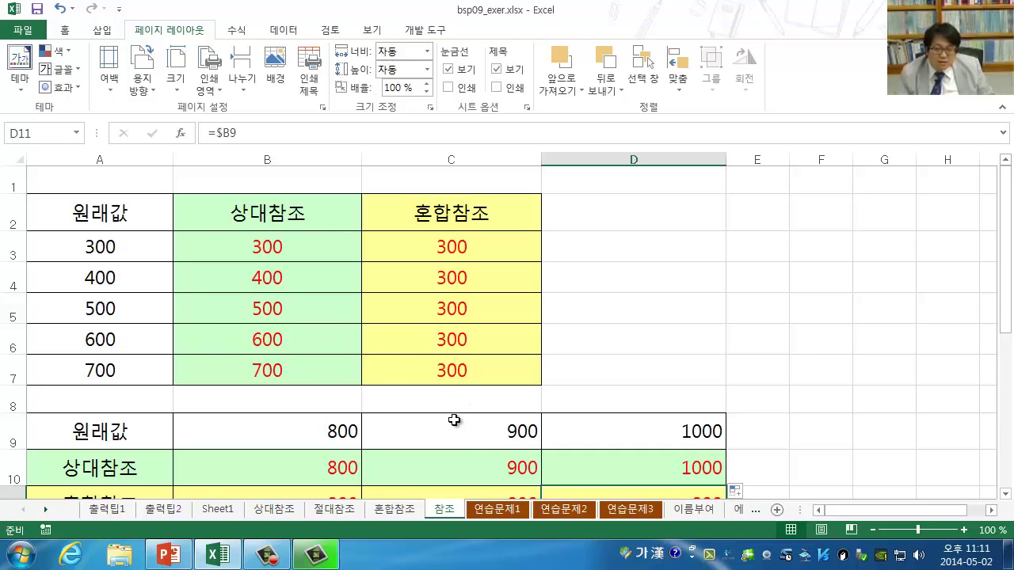
Look through the practice sheets 연습문제1, 연습문제2 and 연습문제3, returning to 연습문제1.
{"action": "left_click", "coordinate": [509, 512]}
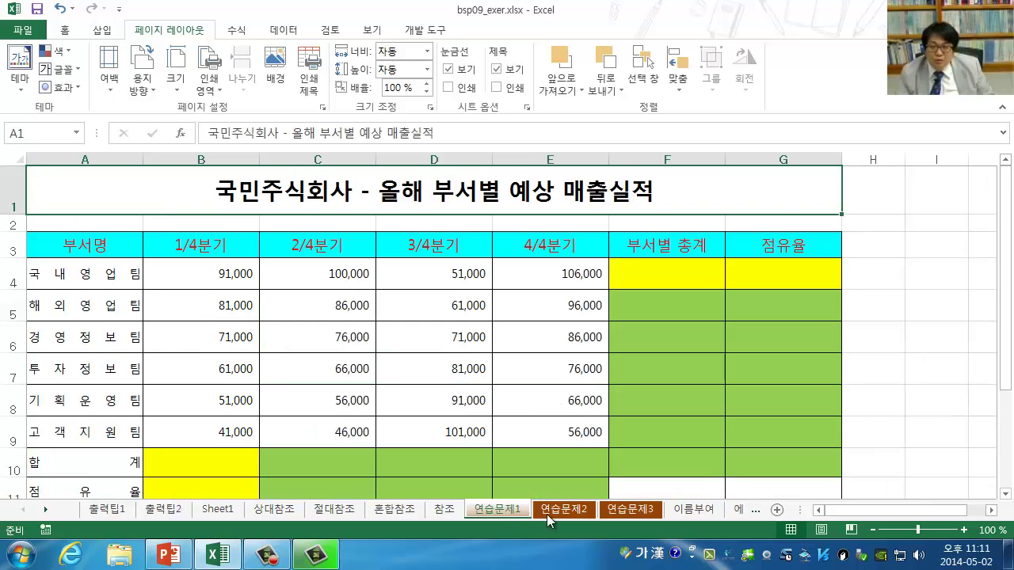
{"action": "left_click", "coordinate": [570, 512]}
{"action": "left_click", "coordinate": [634, 512]}
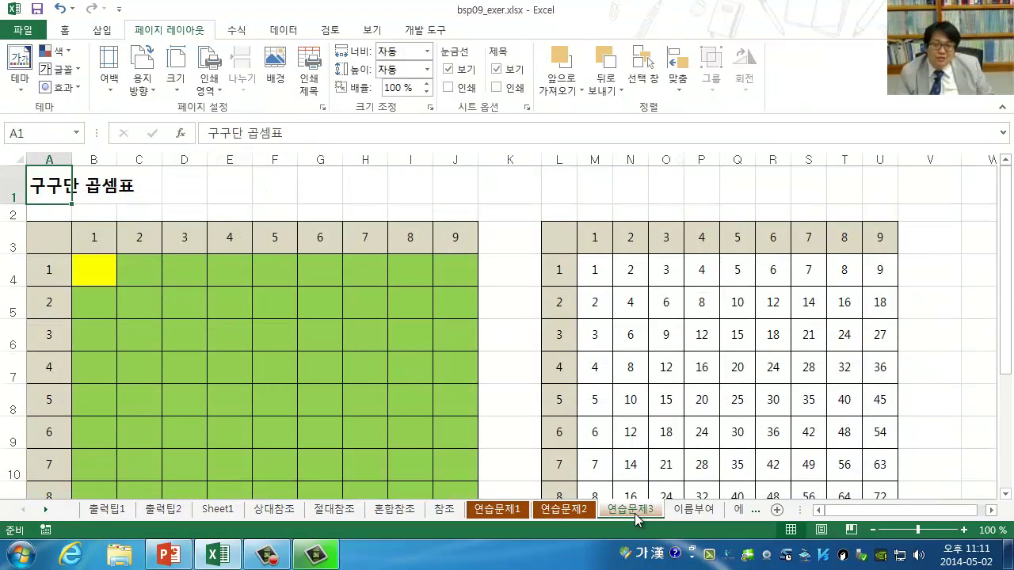
{"action": "left_click", "coordinate": [504, 511]}
{"action": "left_click", "coordinate": [548, 512]}
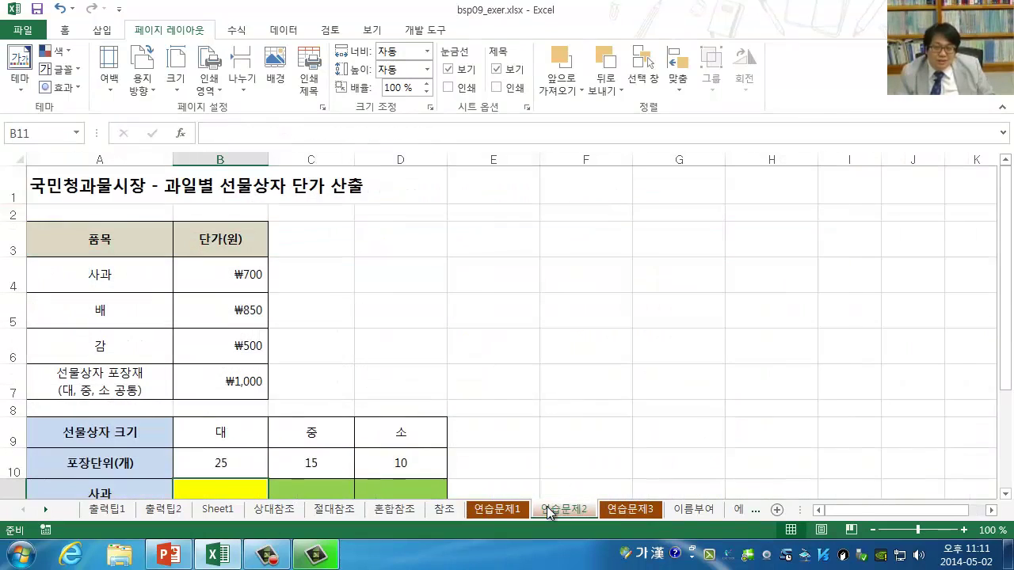
{"action": "left_click", "coordinate": [627, 510]}
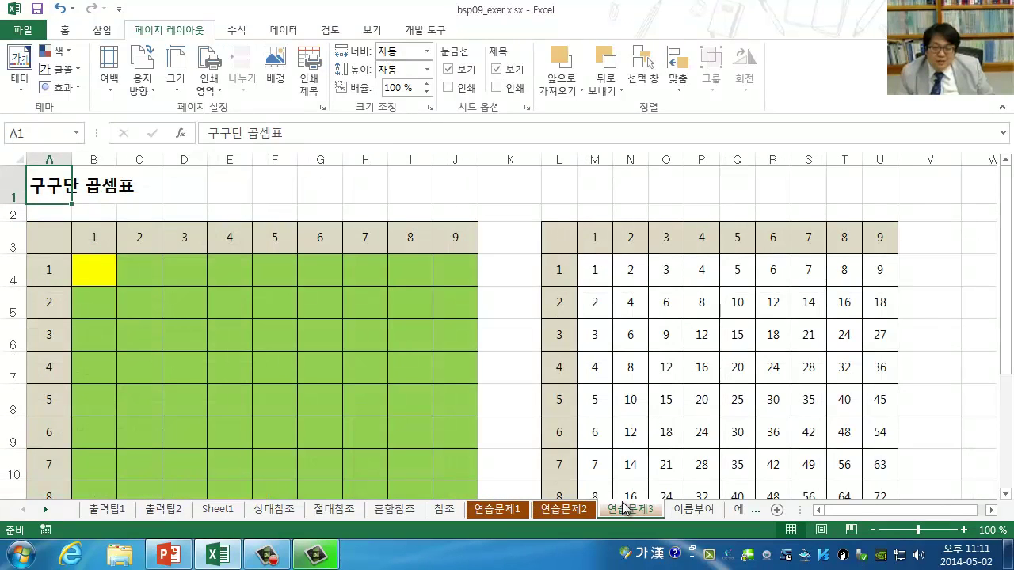
{"action": "left_click", "coordinate": [515, 512]}
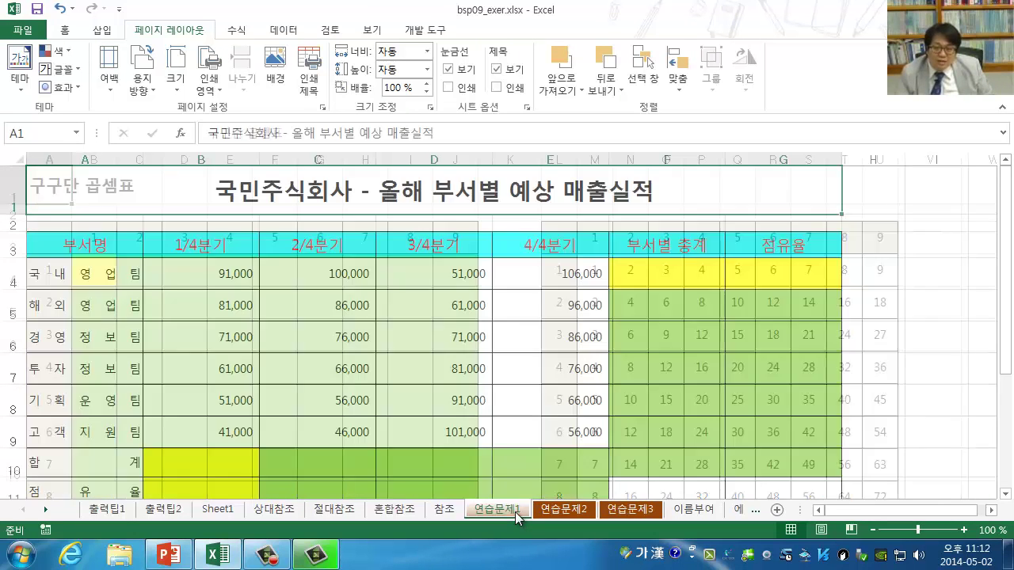
Examine the department rows, quarter columns and colour legend of the sales table, including the yellow formula cells B10 and B11.
{"action": "scroll", "coordinate": [492, 401], "scroll_direction": "down", "scroll_amount": 1}
{"action": "scroll", "coordinate": [492, 400], "scroll_direction": "up", "scroll_amount": 1}
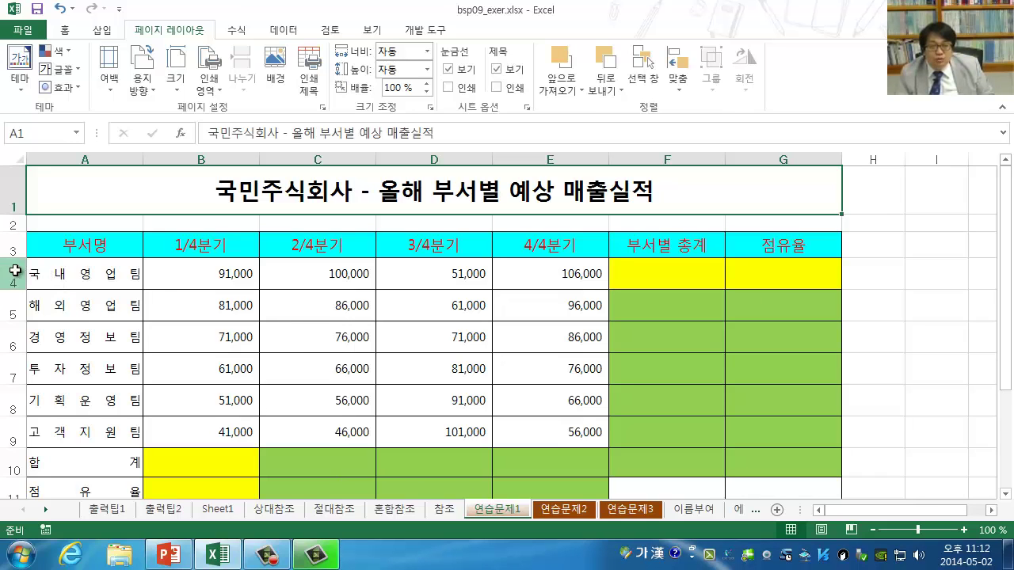
{"action": "left_click_drag", "start_coordinate": [14, 273], "coordinate": [15, 444]}
{"action": "left_click", "coordinate": [352, 466]}
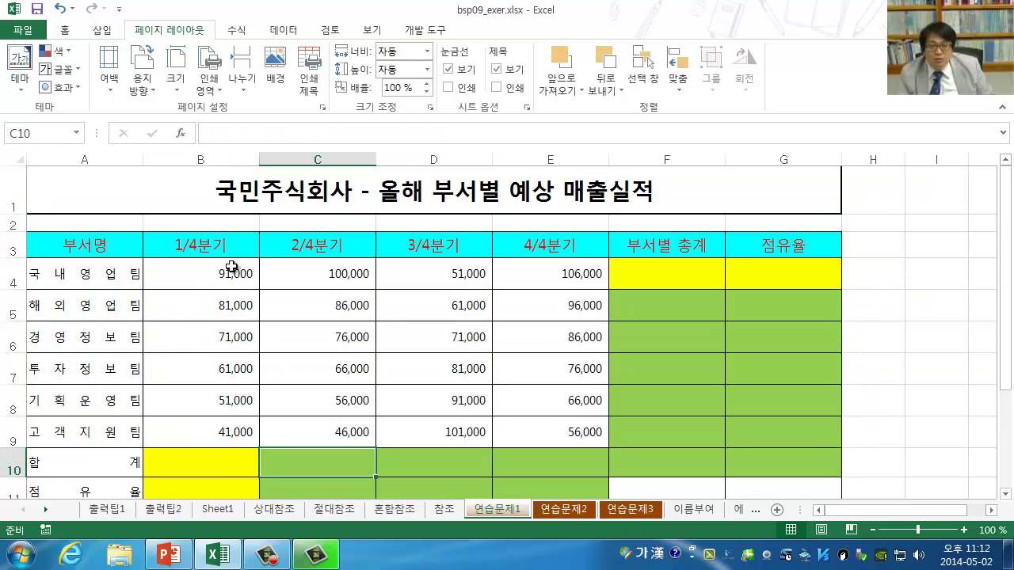
{"action": "left_click_drag", "start_coordinate": [218, 160], "coordinate": [285, 162]}
{"action": "left_click_drag", "start_coordinate": [526, 186], "coordinate": [524, 238]}
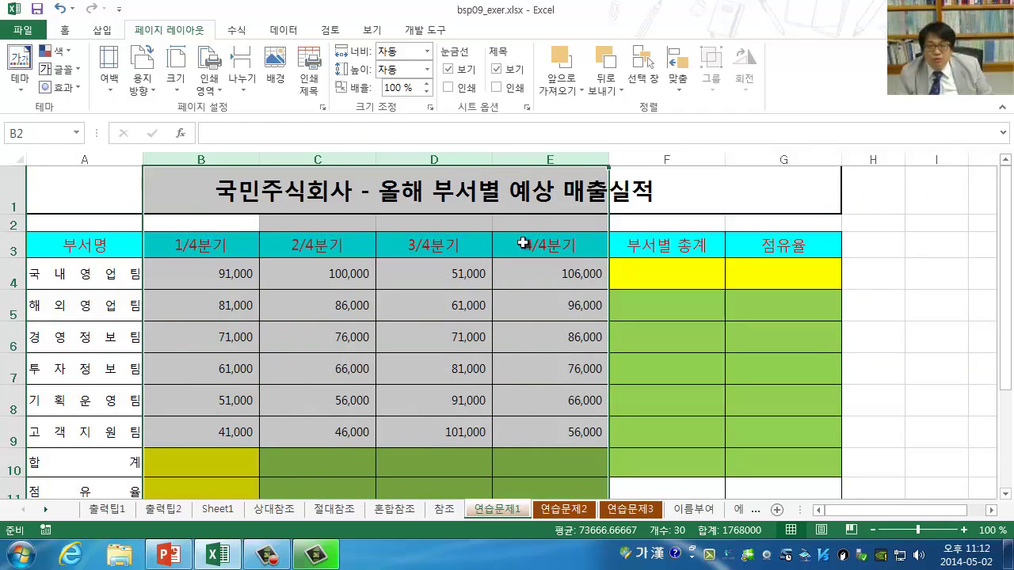
{"action": "left_click", "coordinate": [518, 401]}
{"action": "scroll", "coordinate": [221, 473], "scroll_direction": "down", "scroll_amount": 1}
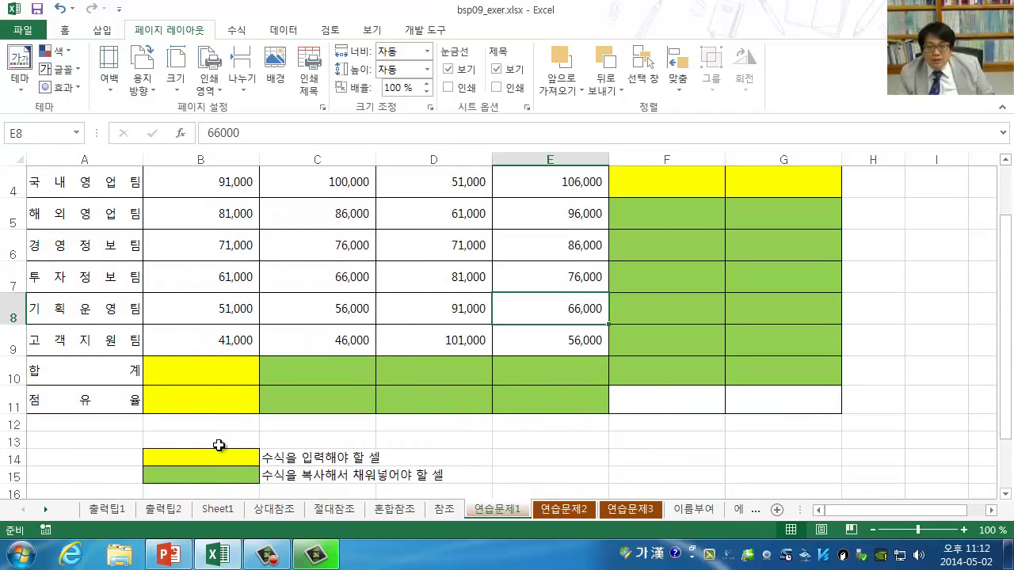
{"action": "left_click", "coordinate": [206, 379]}
{"action": "left_click", "coordinate": [201, 400]}
Fill the empty total cell B10 across to F10 and the department total cell F4 down to F9.
{"action": "left_click", "coordinate": [211, 375]}
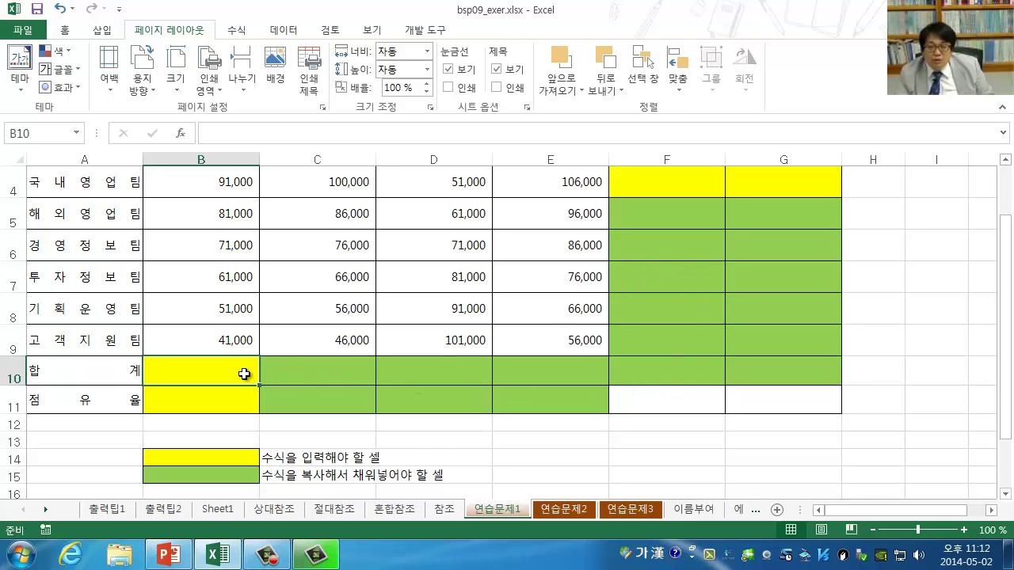
{"action": "left_click_drag", "start_coordinate": [260, 386], "coordinate": [702, 389]}
{"action": "left_click", "coordinate": [689, 186]}
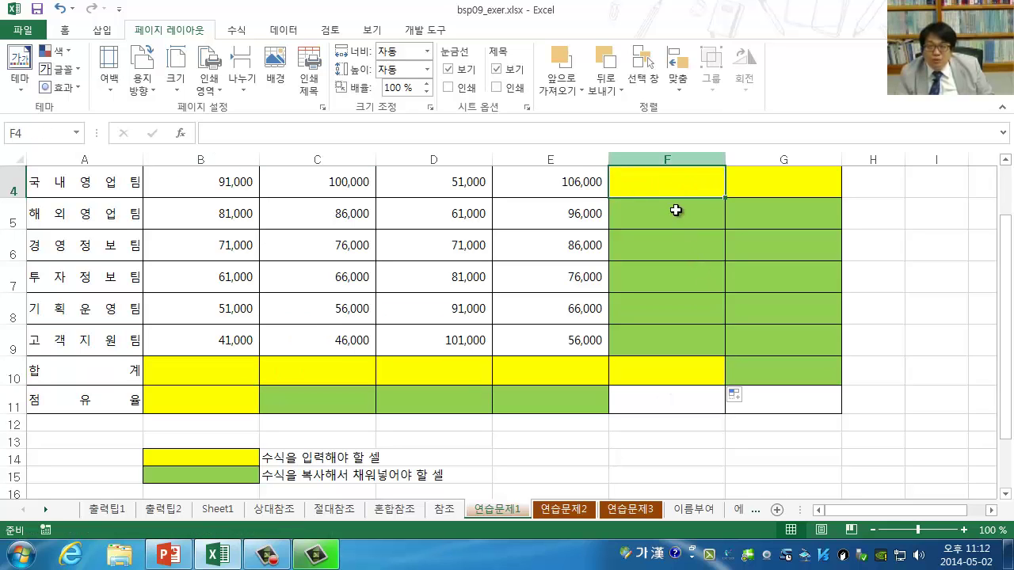
{"action": "left_click_drag", "start_coordinate": [726, 197], "coordinate": [715, 358]}
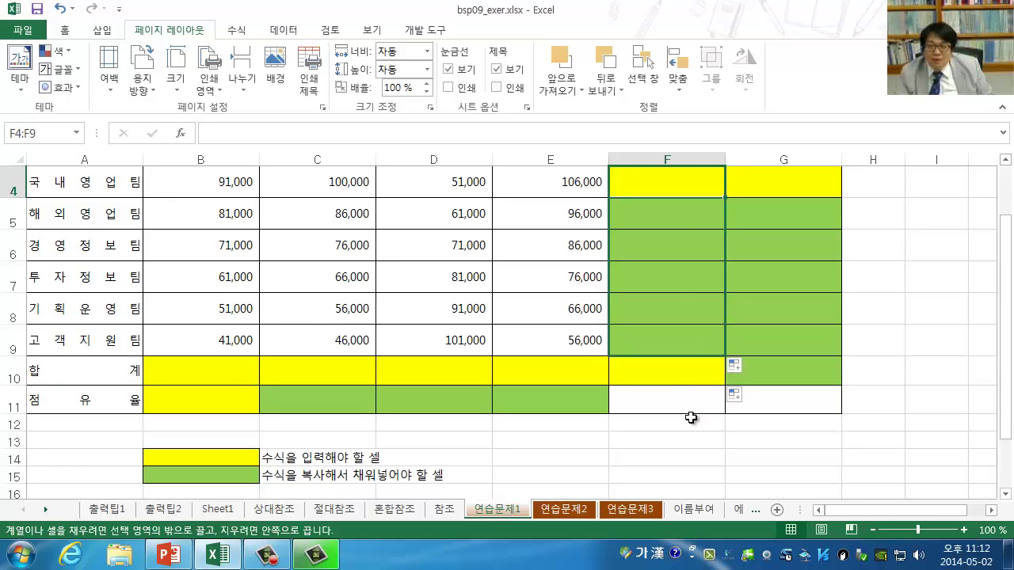
Fill the empty 점유율 cell G4 down to G10 and the 점유율 cell B11 across to E11.
{"action": "left_click", "coordinate": [797, 188]}
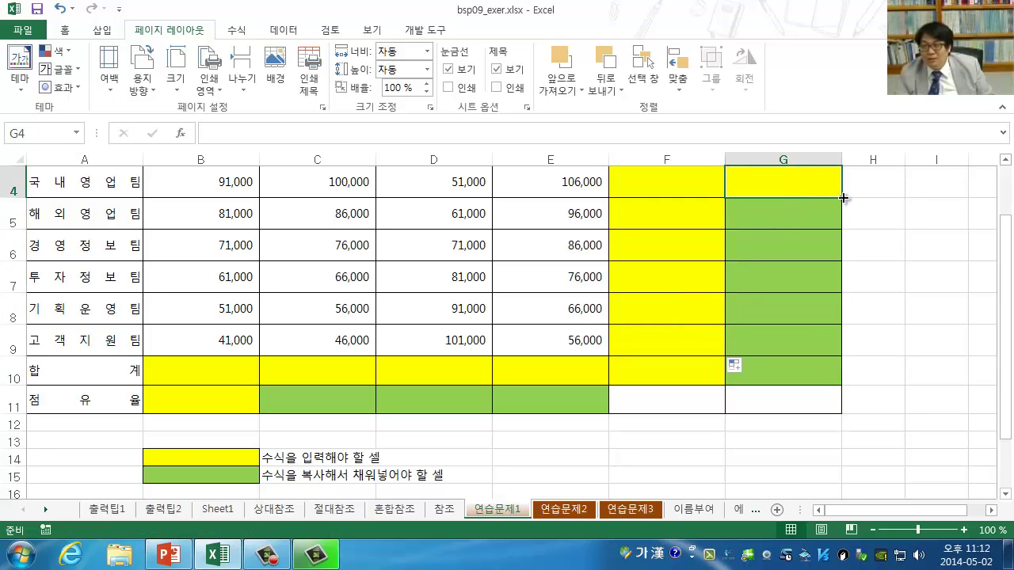
{"action": "left_click_drag", "start_coordinate": [844, 198], "coordinate": [839, 384]}
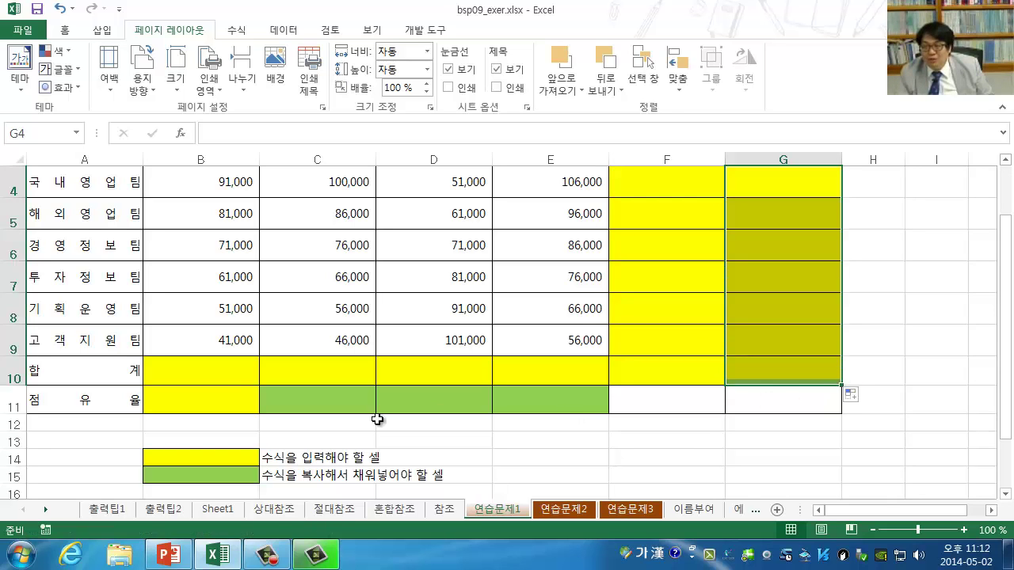
{"action": "left_click", "coordinate": [158, 402]}
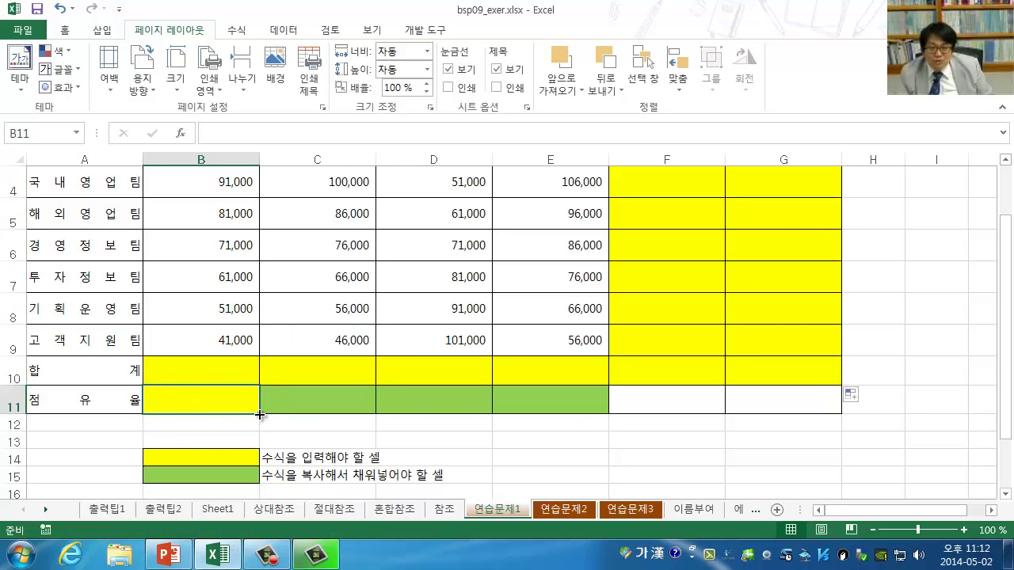
{"action": "left_click_drag", "start_coordinate": [260, 414], "coordinate": [610, 413]}
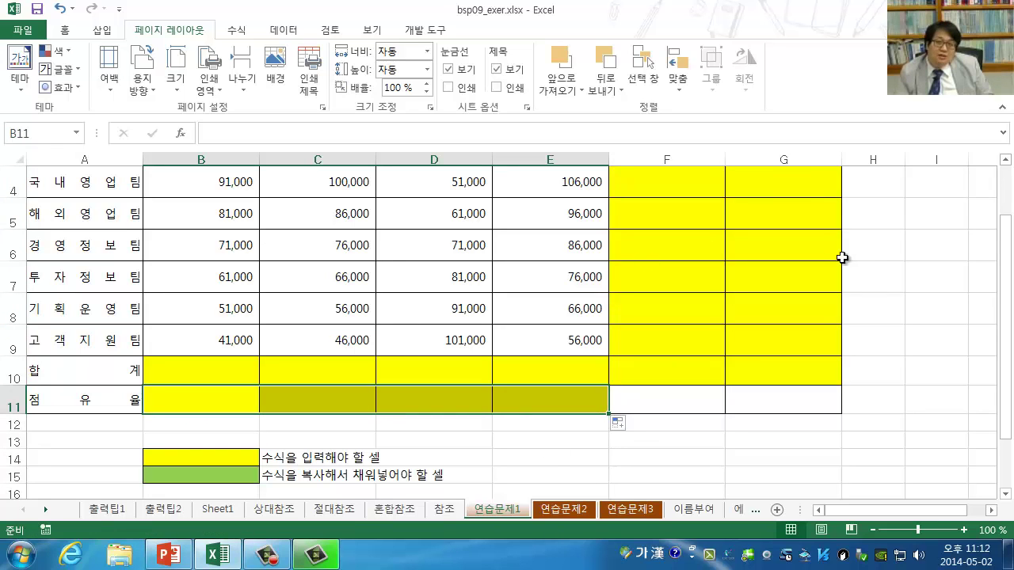
Undo all the trial fills in the total and 점유율 cells of the sales table.
{"action": "scroll", "coordinate": [174, 444], "scroll_direction": "up", "scroll_amount": 1}
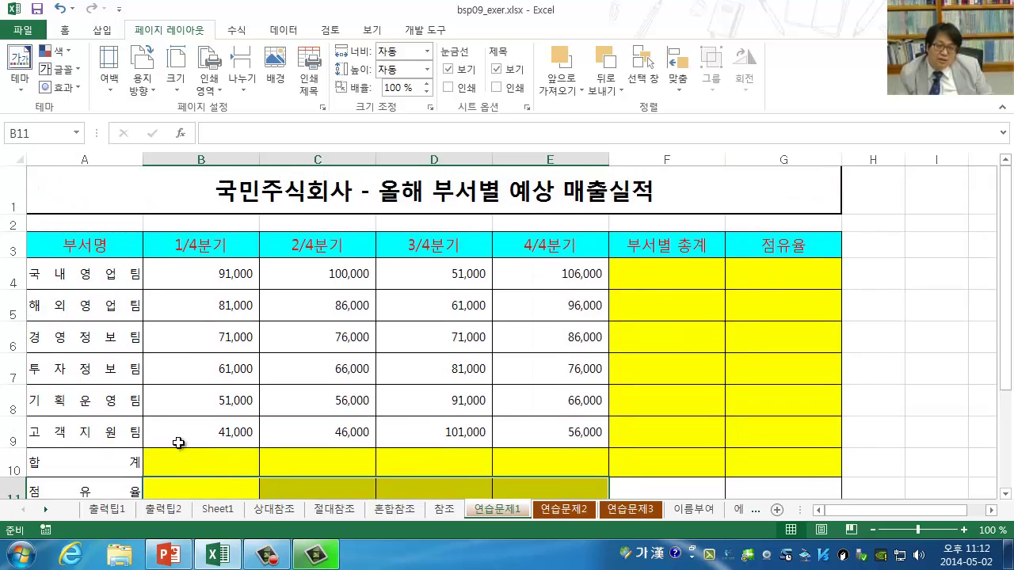
{"action": "scroll", "coordinate": [166, 461], "scroll_direction": "down", "scroll_amount": 1}
{"action": "scroll", "coordinate": [163, 458], "scroll_direction": "down", "scroll_amount": 1}
{"action": "key", "text": "ctrl+z"}
{"action": "key", "text": "ctrl+z"}
{"action": "key", "text": "ctrl+z"}
{"action": "key", "text": "ctrl+z"}
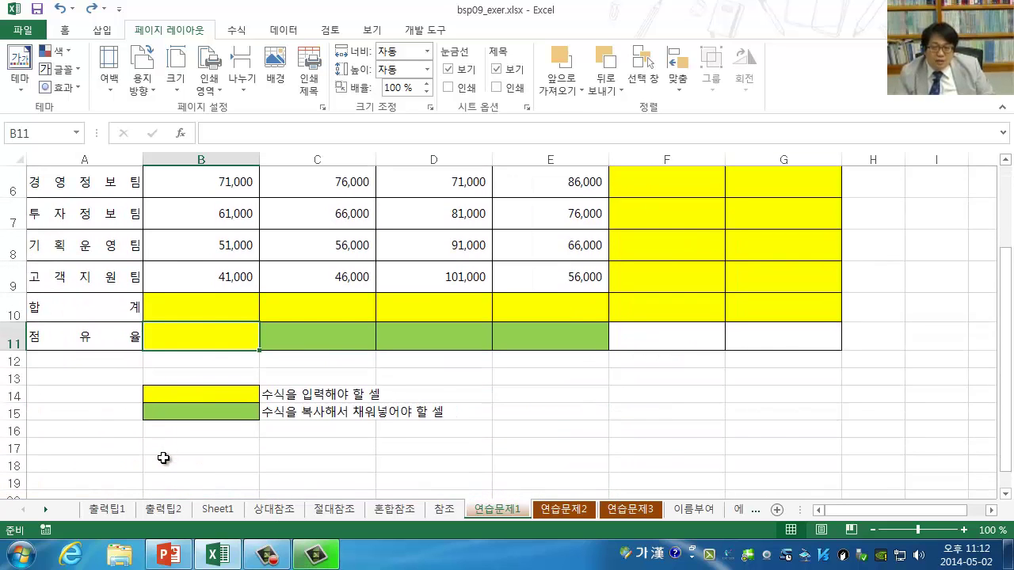
{"action": "key", "text": "ctrl+z"}
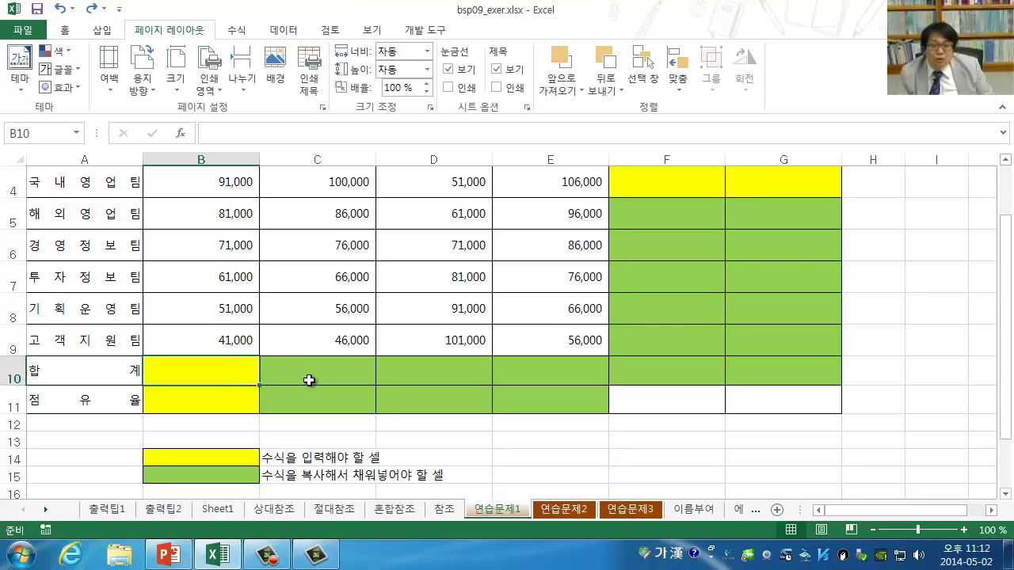
Review the sales table and the 1/4분기 figures of each department in B4 to B9.
{"action": "scroll", "coordinate": [285, 376], "scroll_direction": "up", "scroll_amount": 1}
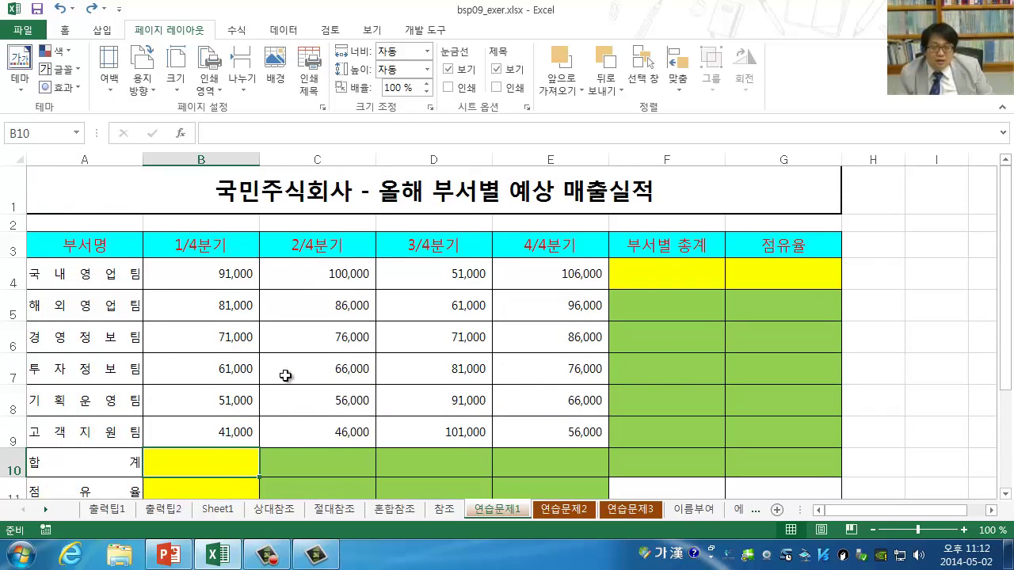
{"action": "scroll", "coordinate": [270, 380], "scroll_direction": "down", "scroll_amount": 1}
{"action": "scroll", "coordinate": [238, 375], "scroll_direction": "up", "scroll_amount": 1}
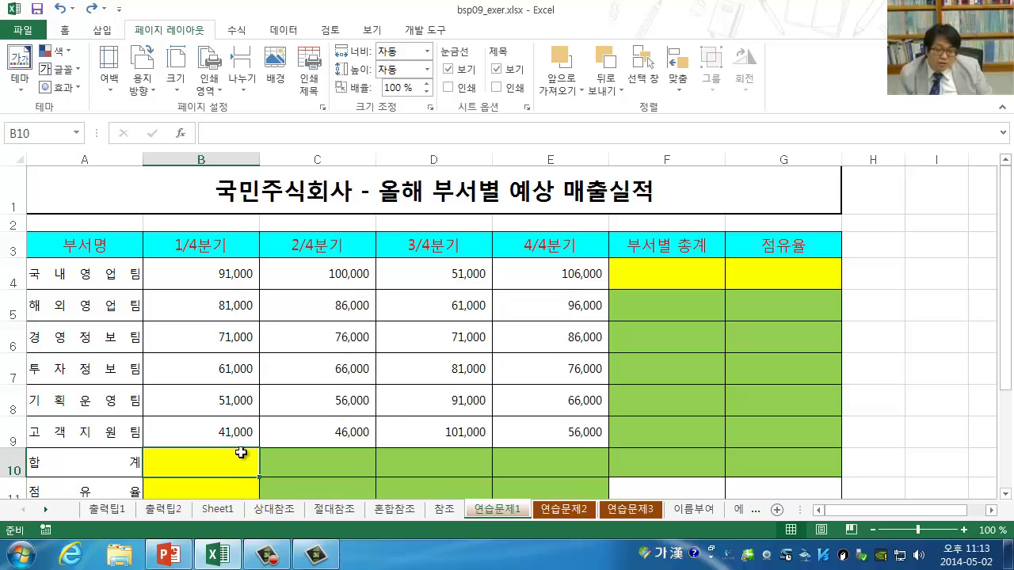
{"action": "scroll", "coordinate": [238, 432], "scroll_direction": "down", "scroll_amount": 1}
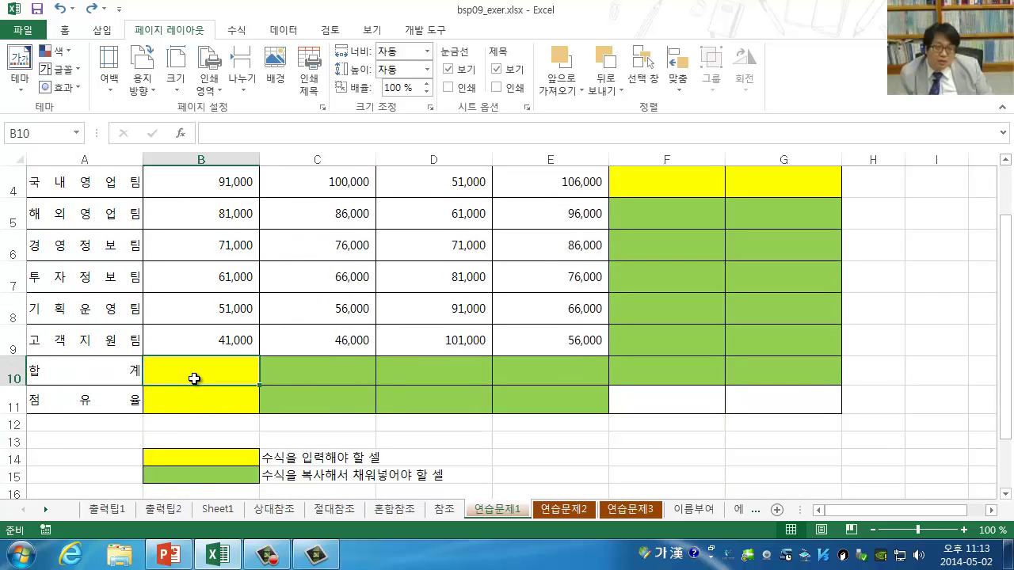
{"action": "scroll", "coordinate": [198, 396], "scroll_direction": "up", "scroll_amount": 1}
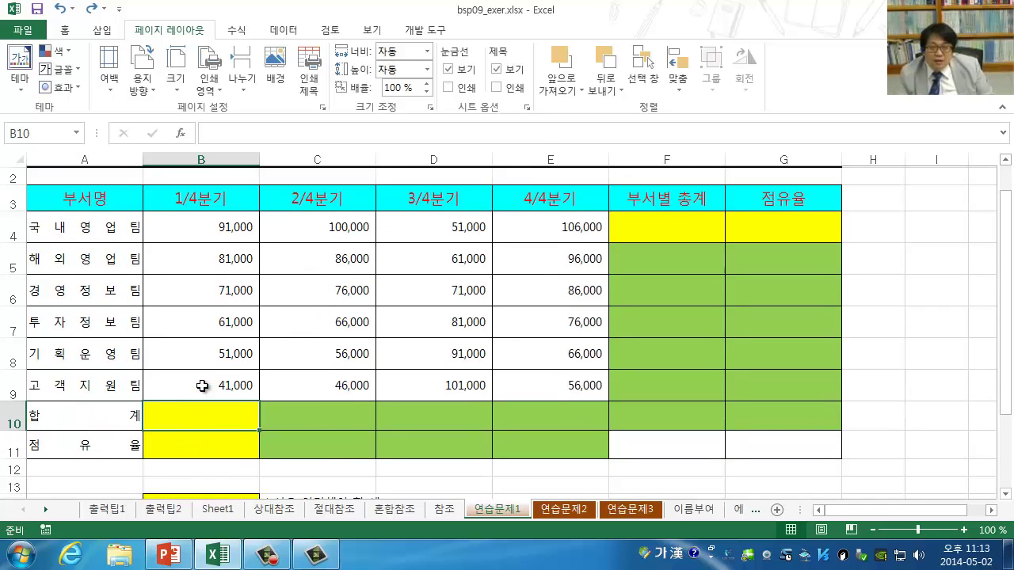
{"action": "left_click", "coordinate": [220, 278]}
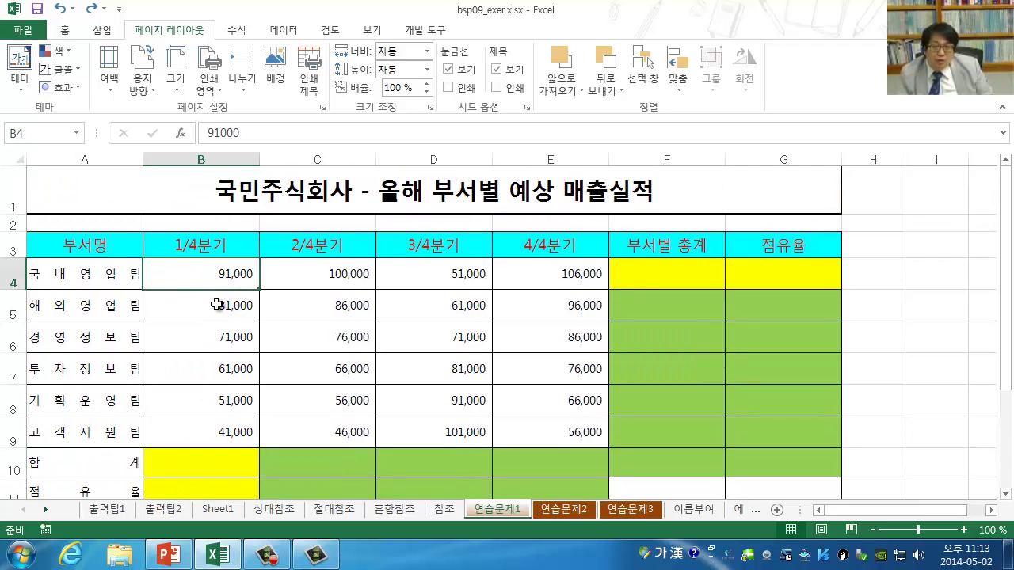
{"action": "left_click", "coordinate": [216, 305]}
{"action": "left_click", "coordinate": [216, 337]}
{"action": "left_click", "coordinate": [215, 370]}
{"action": "left_click", "coordinate": [215, 401]}
{"action": "left_click", "coordinate": [207, 430]}
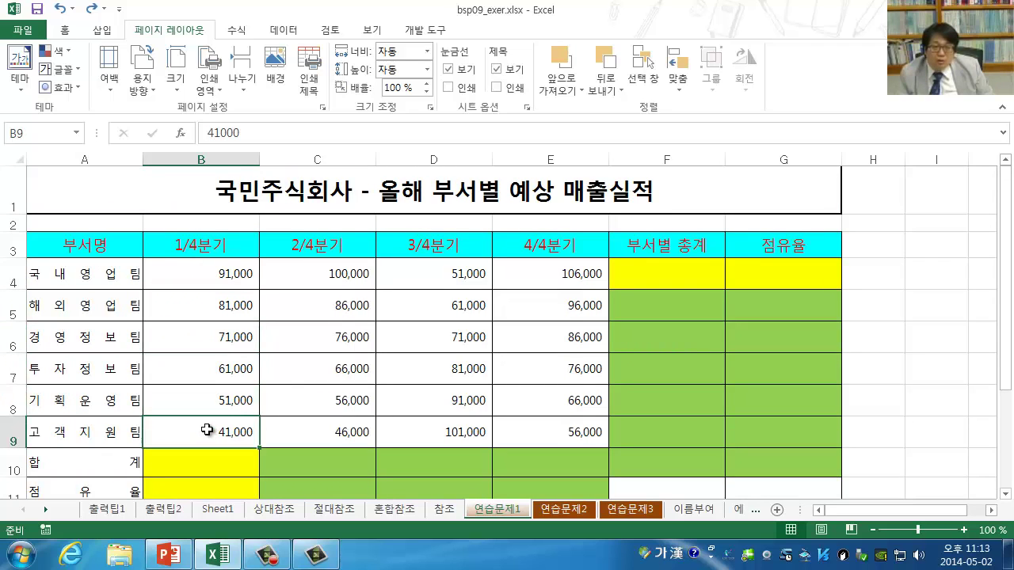
Examine the 점유율 cell B11 and the quarterly 합계 cells B10 to E10.
{"action": "scroll", "coordinate": [171, 398], "scroll_direction": "down", "scroll_amount": 1}
{"action": "left_click", "coordinate": [176, 398]}
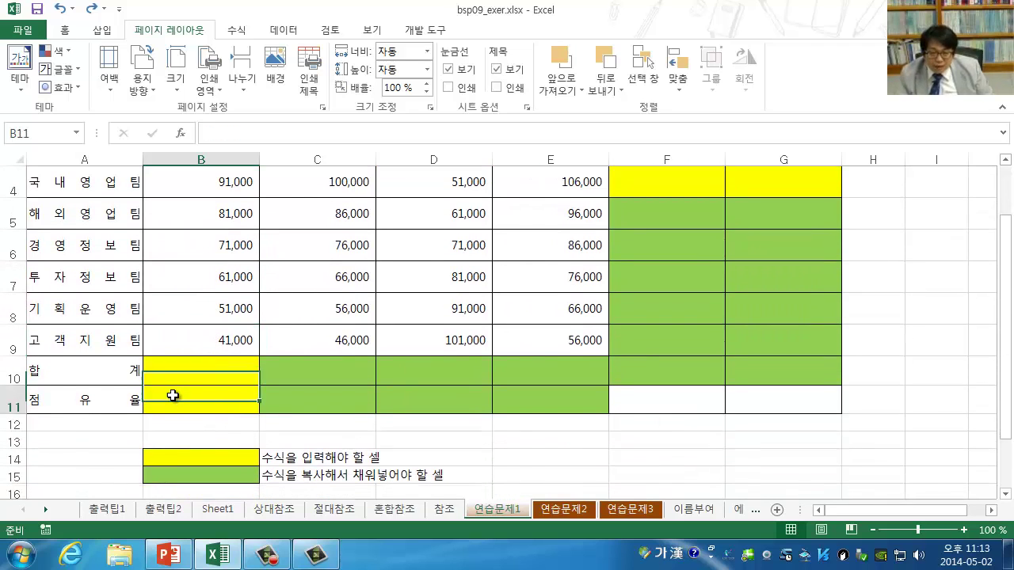
{"action": "left_click", "coordinate": [208, 365]}
{"action": "left_click", "coordinate": [301, 369]}
{"action": "left_click", "coordinate": [428, 361]}
{"action": "left_click", "coordinate": [522, 368]}
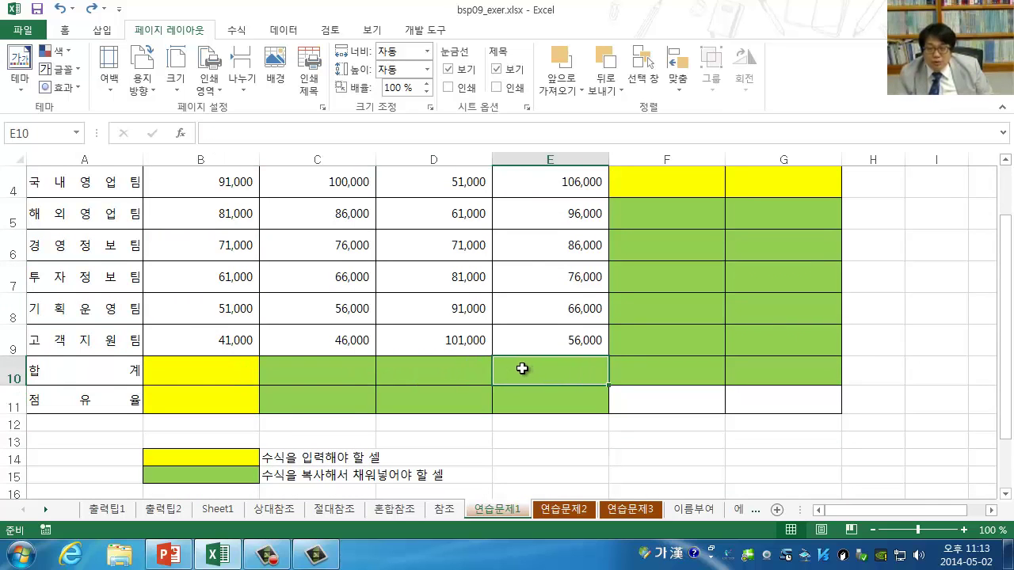
Examine the 부서별 총계 cells F4 to F6 and the grand total cell F10 in the sales table.
{"action": "scroll", "coordinate": [522, 369], "scroll_direction": "up", "scroll_amount": 1}
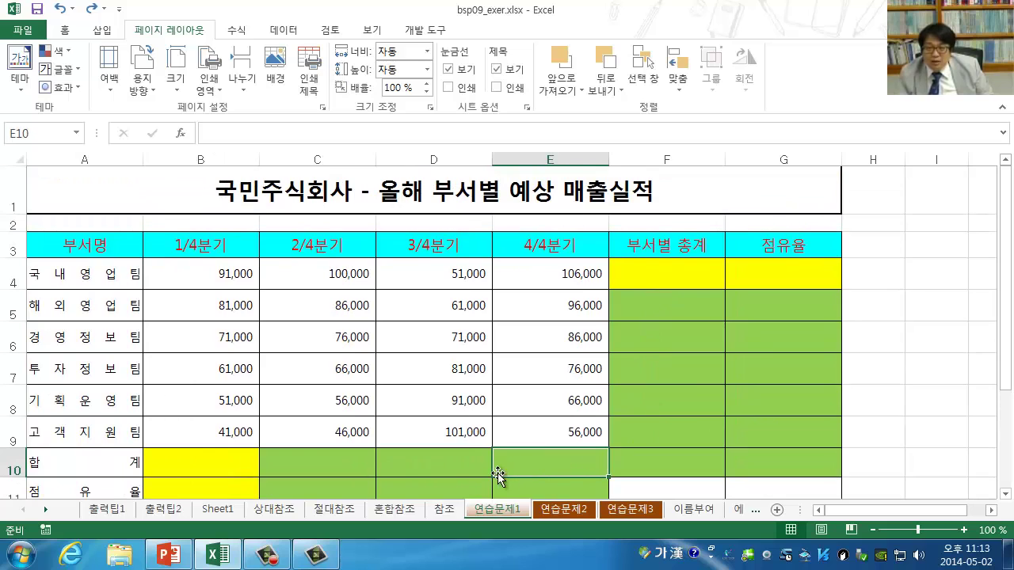
{"action": "left_click", "coordinate": [639, 460]}
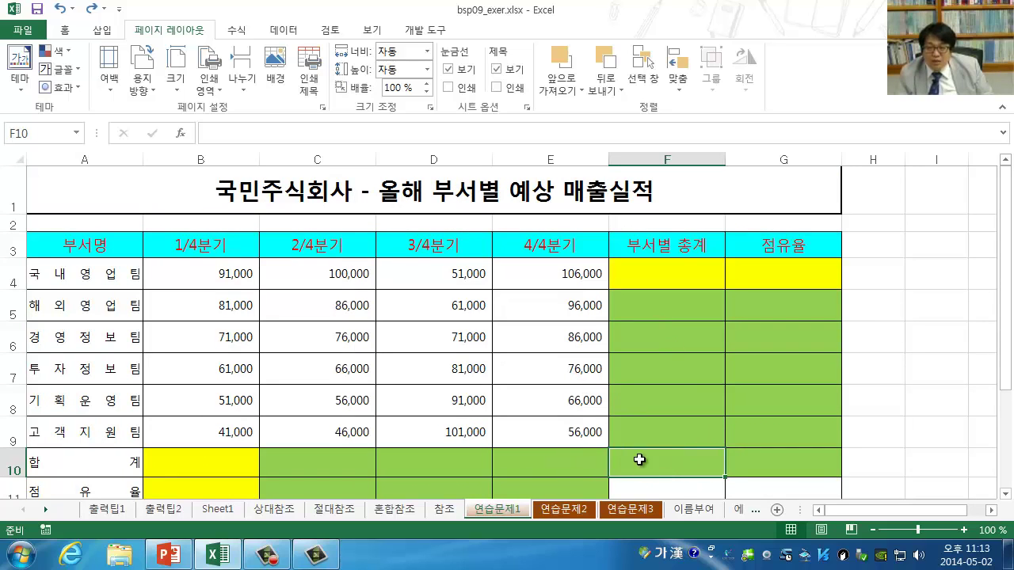
{"action": "left_click", "coordinate": [642, 274]}
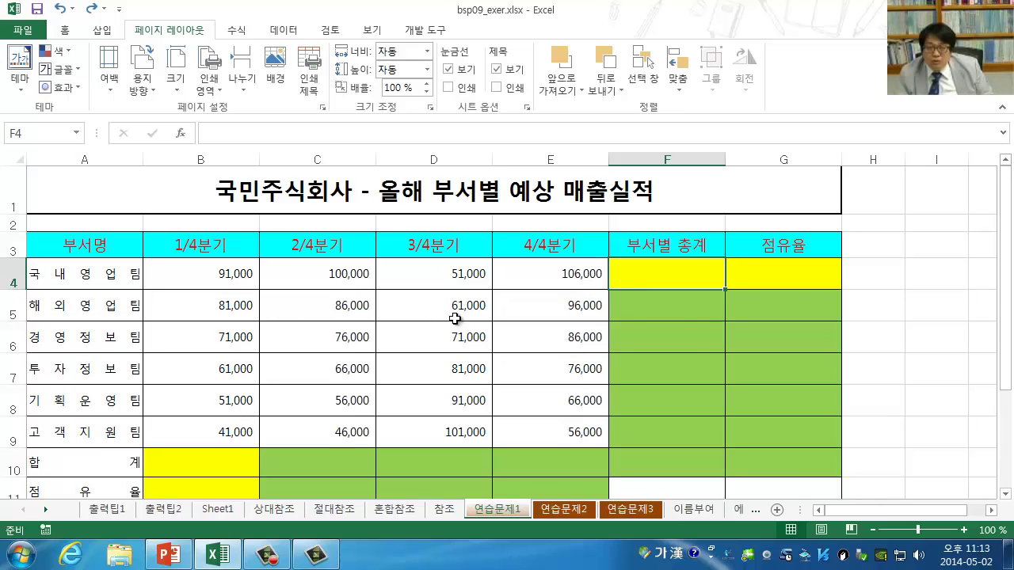
{"action": "left_click", "coordinate": [731, 309]}
{"action": "left_click", "coordinate": [630, 315]}
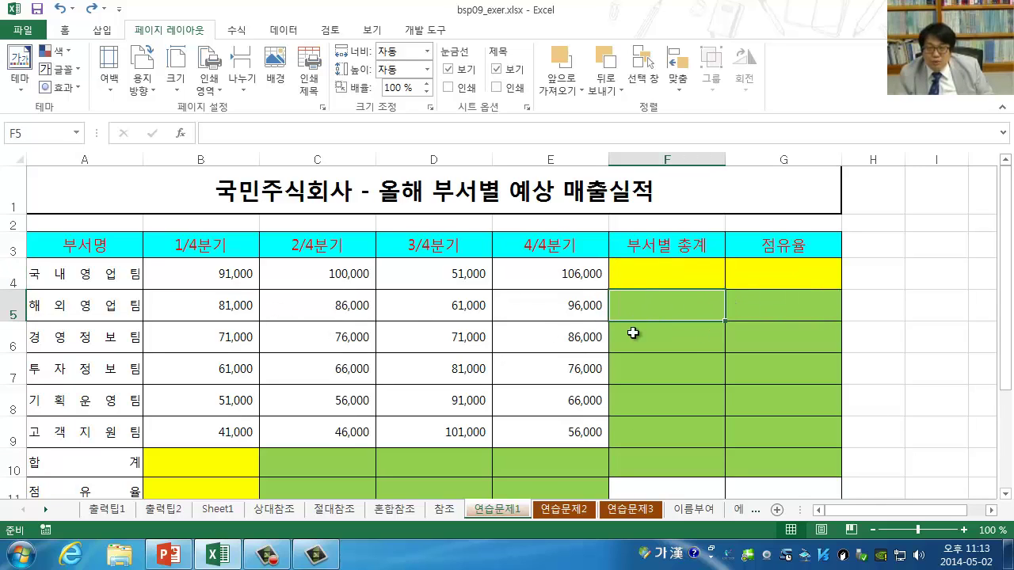
{"action": "left_click", "coordinate": [658, 341]}
{"action": "left_click", "coordinate": [662, 464]}
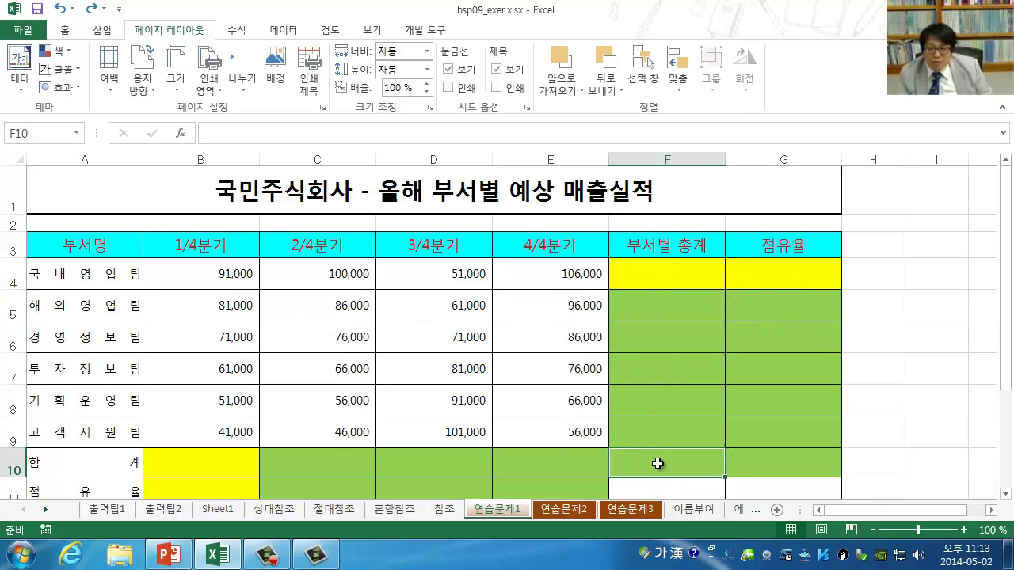
Compare the 합계 and 점유율 cells of the first three quarters with the grand total cell F10.
{"action": "scroll", "coordinate": [649, 455], "scroll_direction": "down", "scroll_amount": 1}
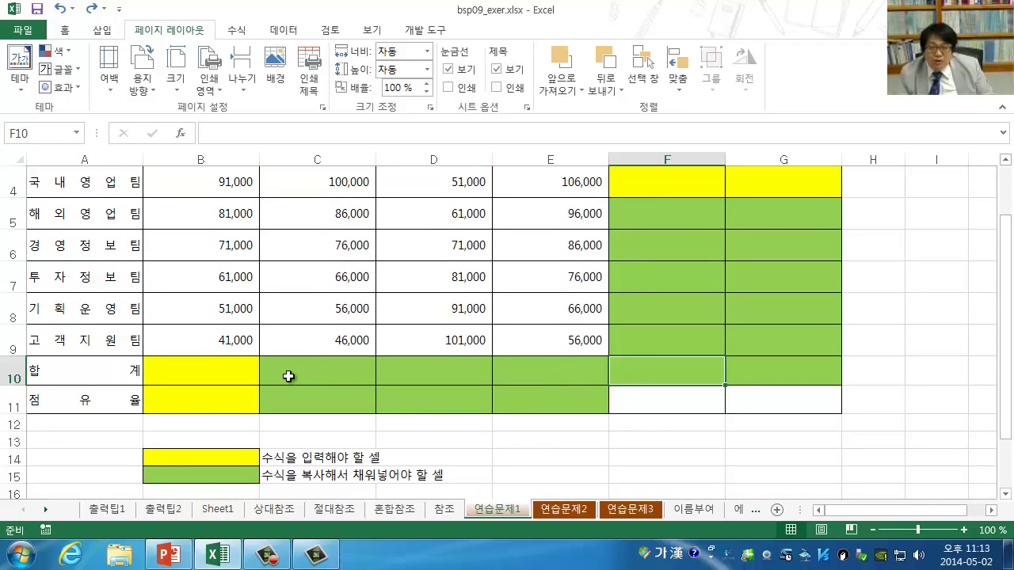
{"action": "left_click", "coordinate": [203, 366]}
{"action": "left_click", "coordinate": [199, 391]}
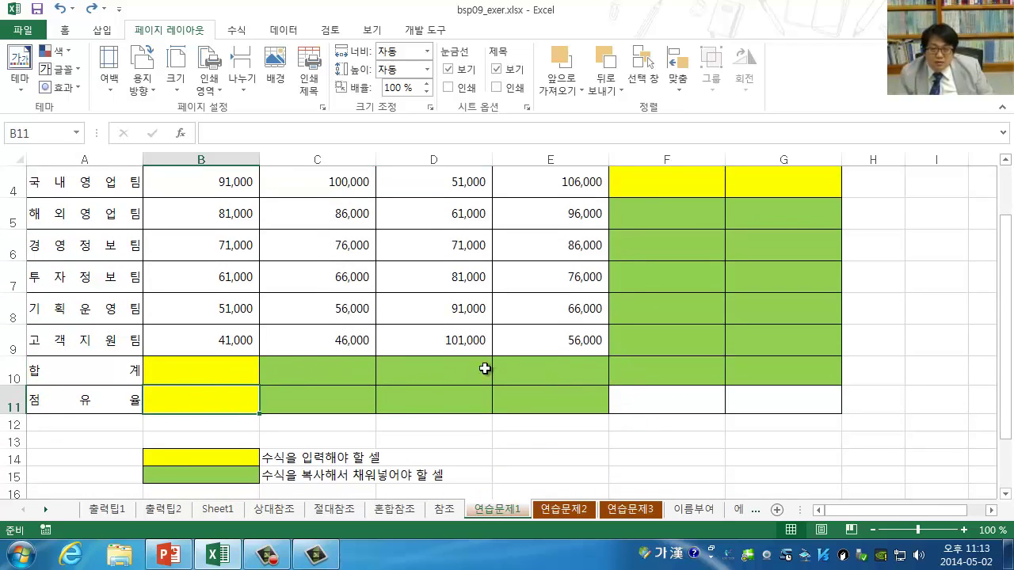
{"action": "left_click", "coordinate": [622, 376]}
{"action": "left_click", "coordinate": [346, 378]}
{"action": "left_click", "coordinate": [342, 416]}
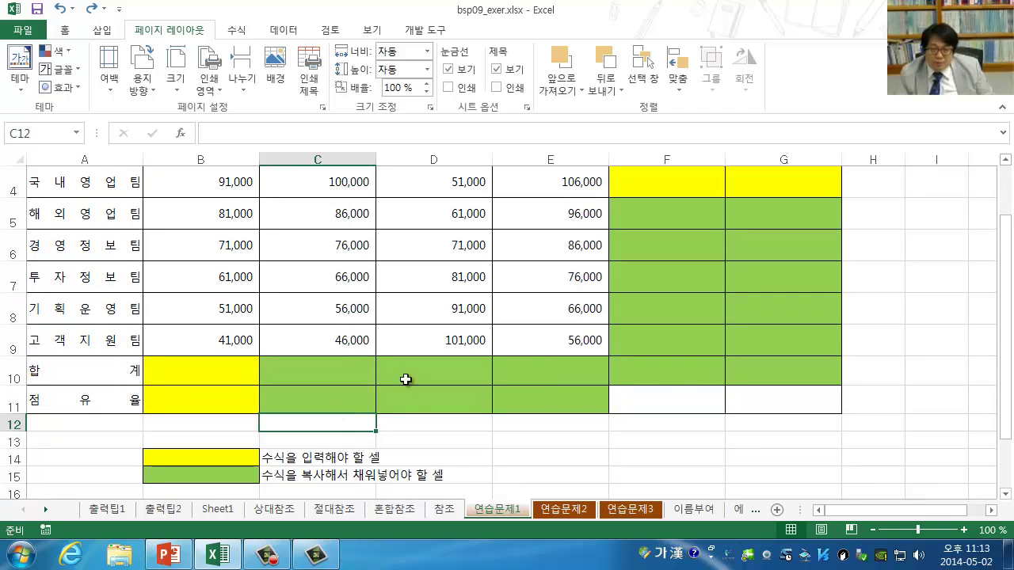
{"action": "left_click", "coordinate": [673, 371]}
{"action": "left_click", "coordinate": [475, 377]}
{"action": "left_click", "coordinate": [470, 407]}
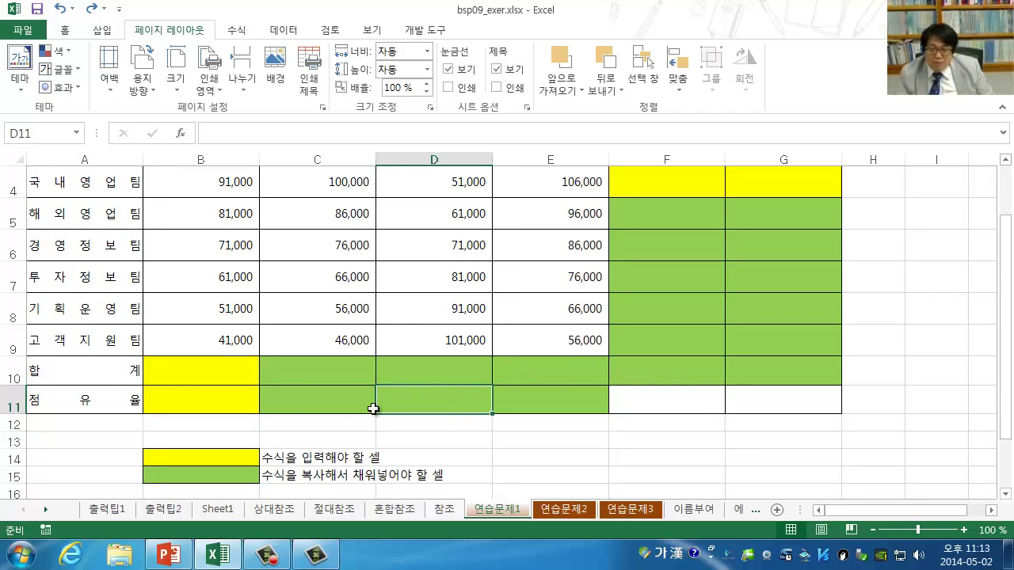
Examine the 점유율 cell B11 against the quarterly 합계 cells B10 to E10 and the grand total F10.
{"action": "left_click", "coordinate": [181, 400]}
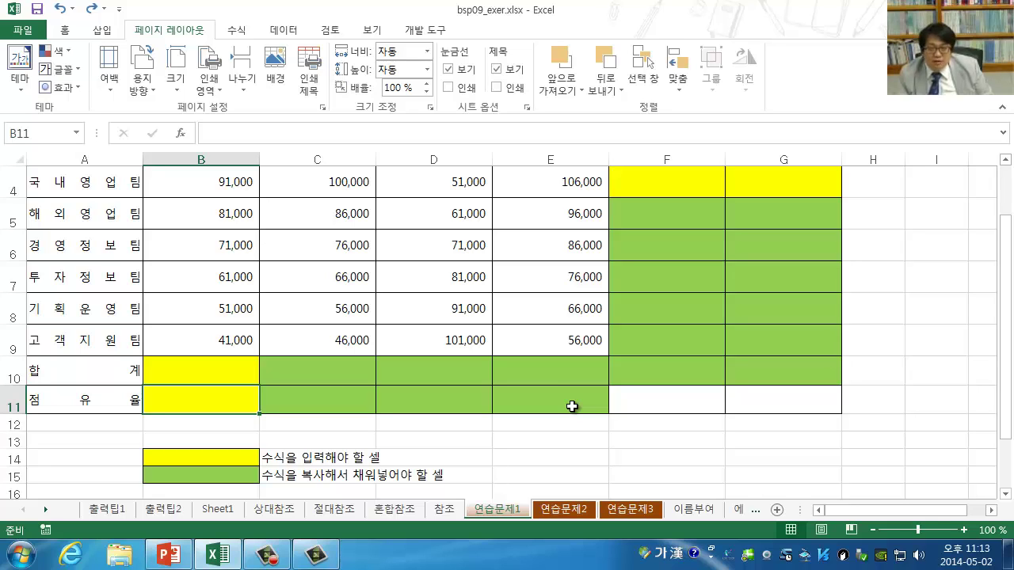
{"action": "left_click", "coordinate": [210, 370]}
{"action": "left_click", "coordinate": [317, 368]}
{"action": "left_click", "coordinate": [418, 369]}
{"action": "left_click", "coordinate": [522, 375]}
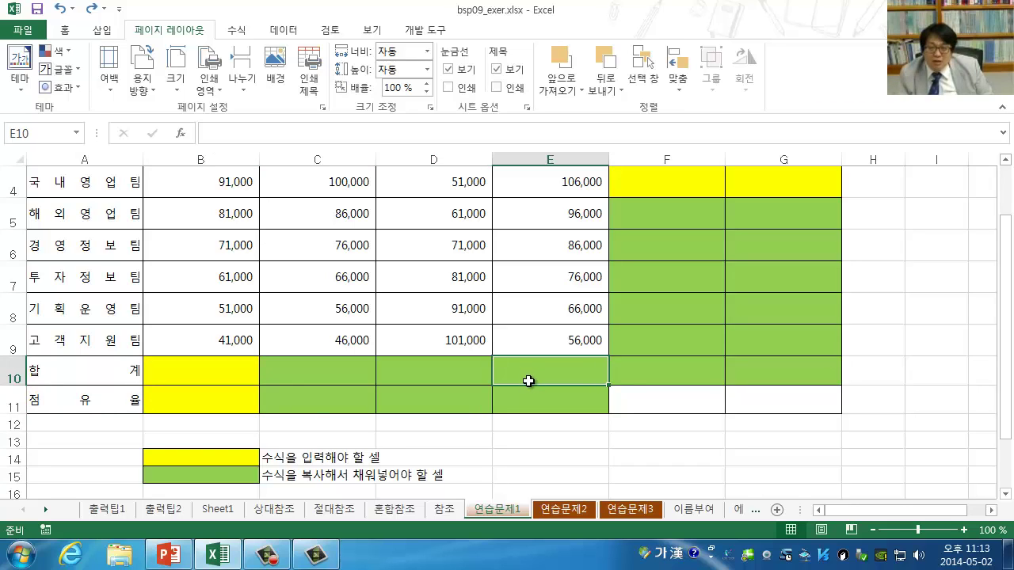
{"action": "left_click", "coordinate": [669, 375]}
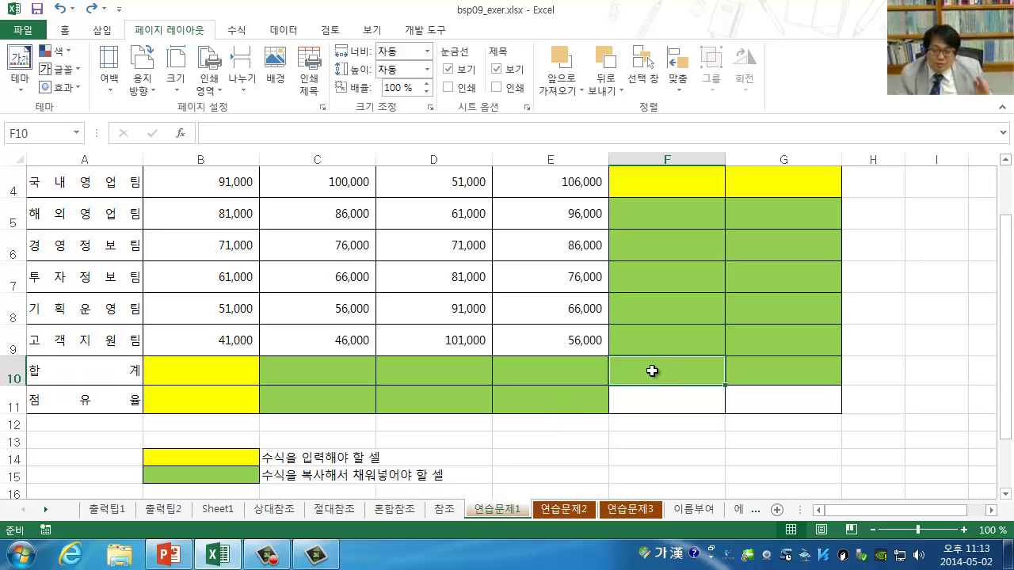
Review the yellow formula cells of the sales table: B11, 부서별 총계 F4 and 점유율 G4.
{"action": "scroll", "coordinate": [599, 320], "scroll_direction": "up", "scroll_amount": 1}
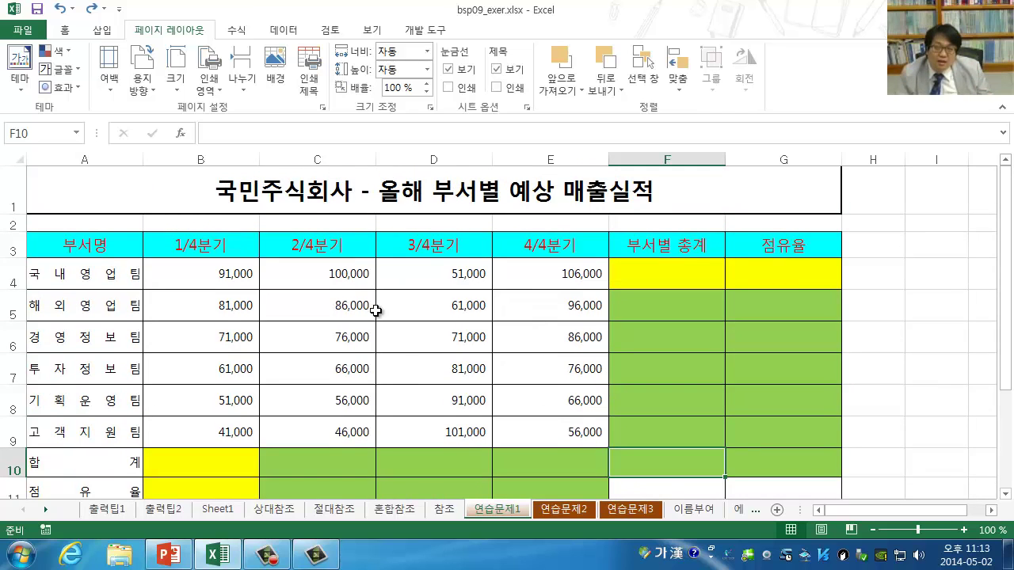
{"action": "scroll", "coordinate": [493, 277], "scroll_direction": "down", "scroll_amount": 2}
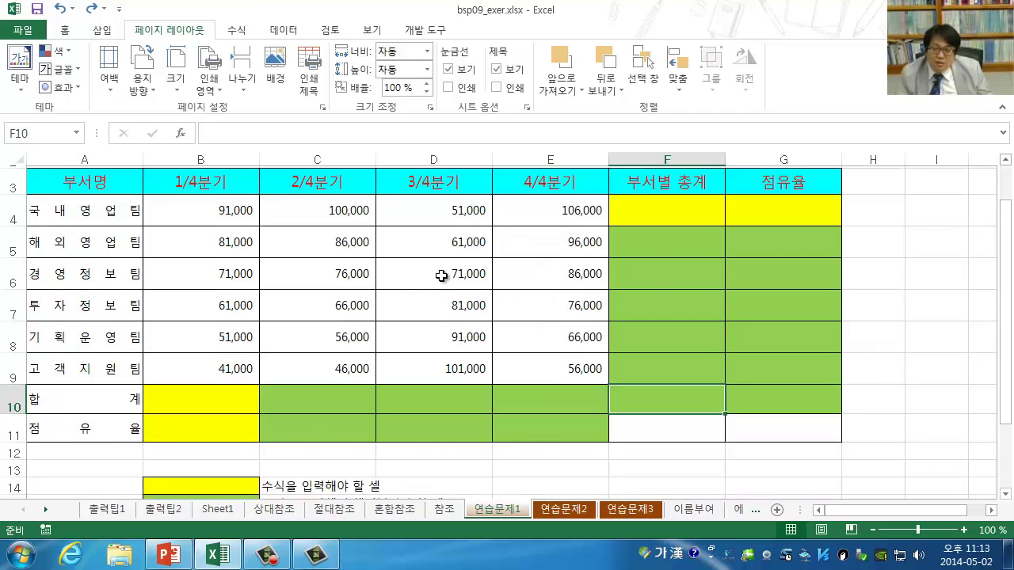
{"action": "left_click", "coordinate": [208, 279]}
{"action": "left_click", "coordinate": [217, 307]}
{"action": "scroll", "coordinate": [677, 329], "scroll_direction": "up", "scroll_amount": 2}
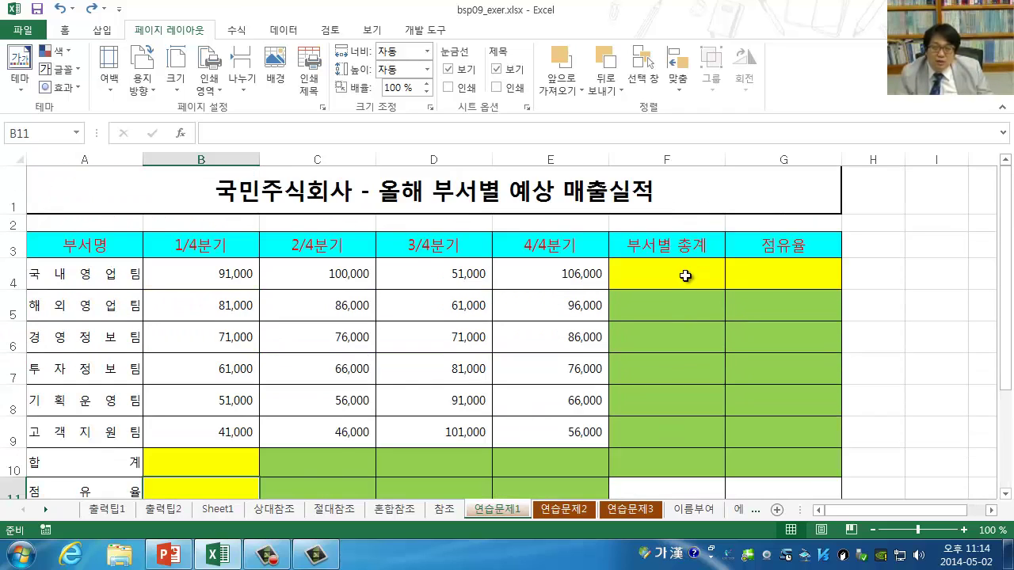
{"action": "left_click", "coordinate": [684, 274]}
{"action": "left_click", "coordinate": [747, 269]}
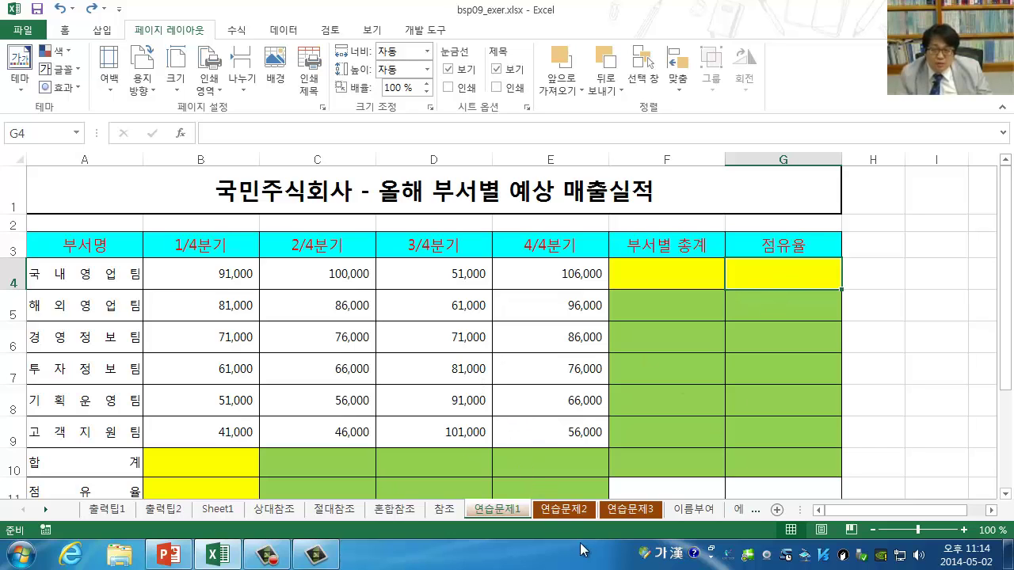
Open the 연습문제2 sheet and review the fruit unit prices in B4 to B6.
{"action": "left_click", "coordinate": [559, 510]}
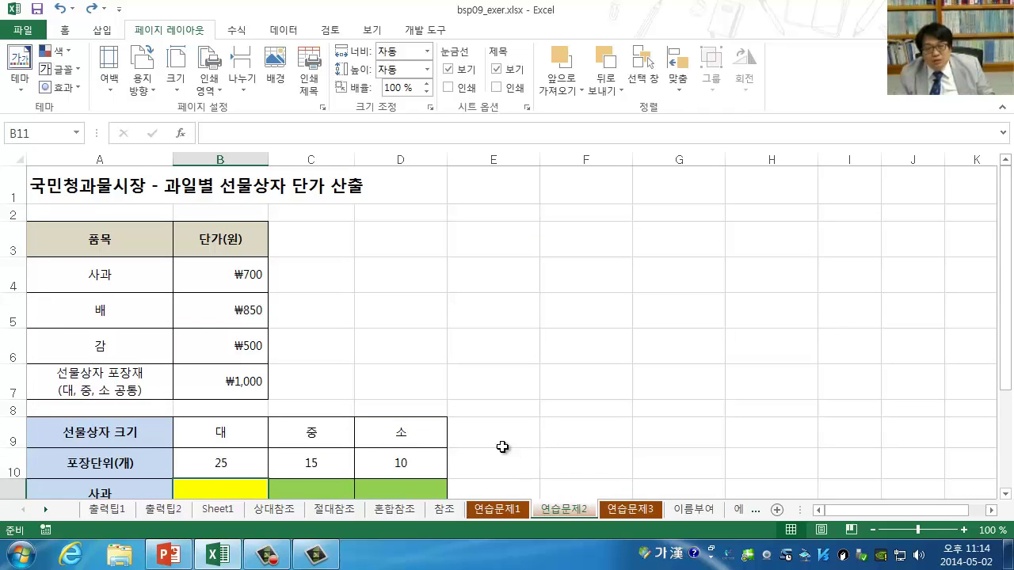
{"action": "scroll", "coordinate": [471, 407], "scroll_direction": "down", "scroll_amount": 1}
{"action": "scroll", "coordinate": [471, 407], "scroll_direction": "up", "scroll_amount": 1}
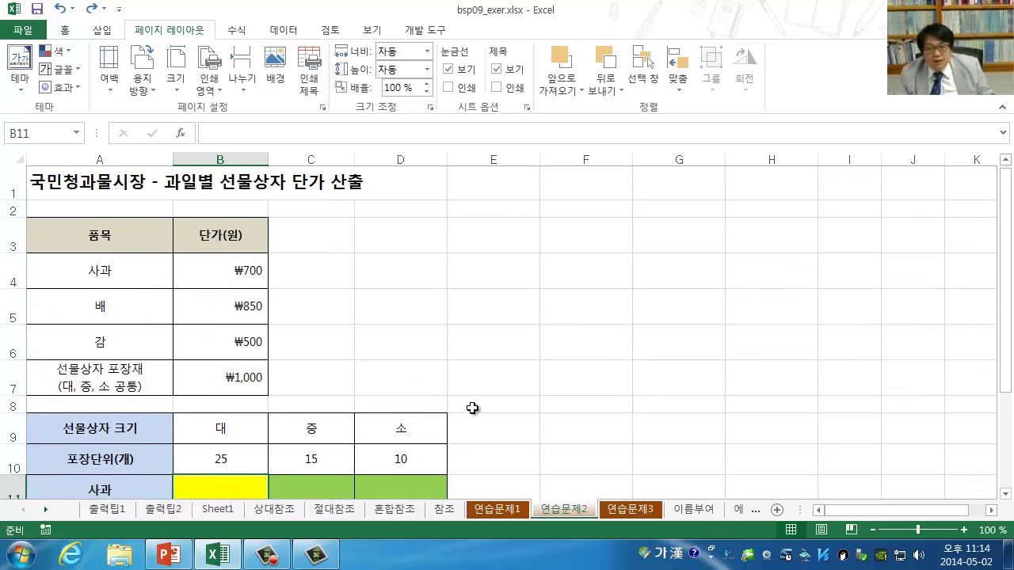
{"action": "left_click", "coordinate": [210, 290]}
{"action": "left_click", "coordinate": [223, 310]}
{"action": "left_click", "coordinate": [237, 346]}
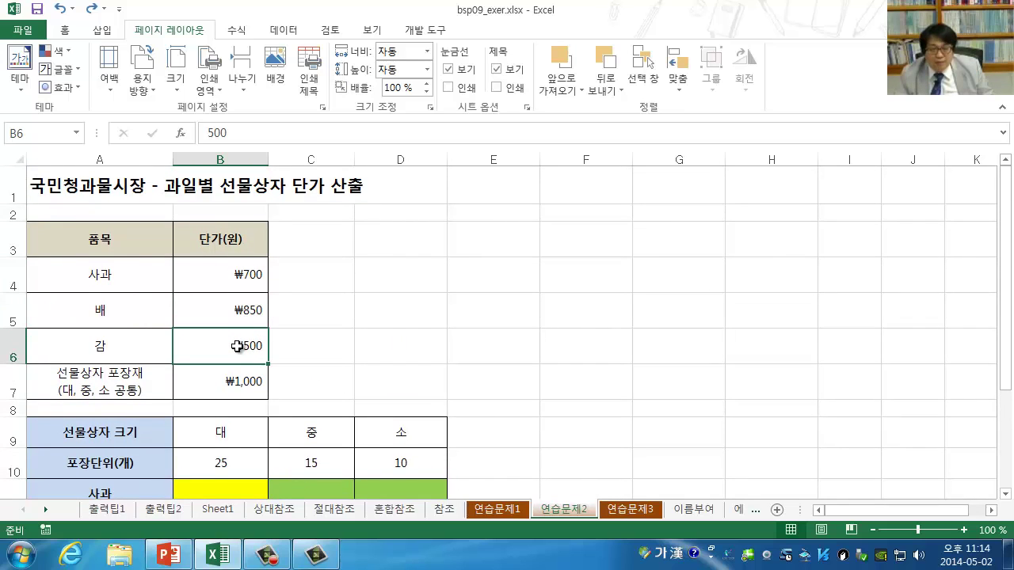
Review the gift box packaging cost in B7 and the box size table below it.
{"action": "scroll", "coordinate": [237, 346], "scroll_direction": "down", "scroll_amount": 1}
{"action": "left_click", "coordinate": [232, 291]}
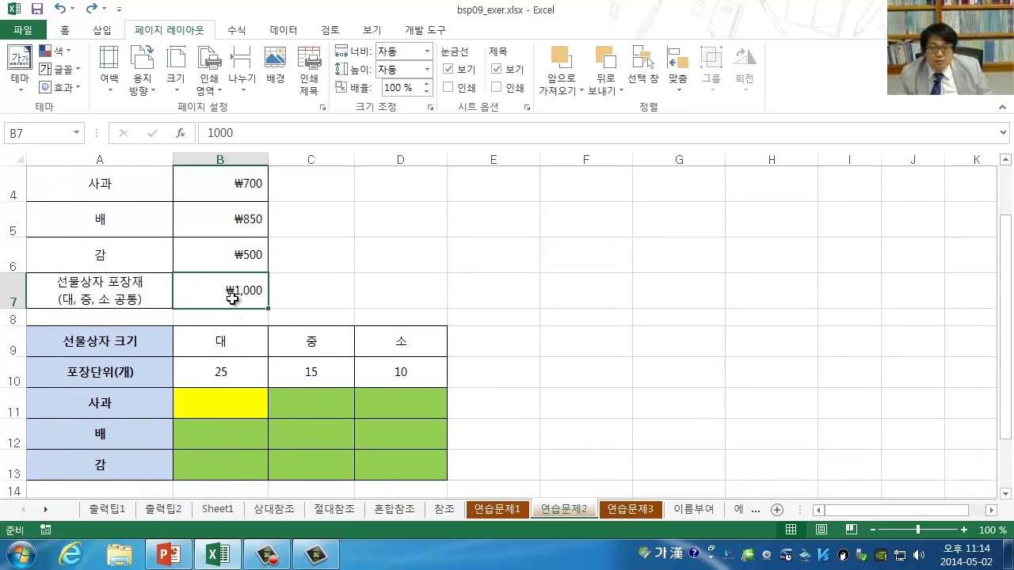
{"action": "scroll", "coordinate": [240, 313], "scroll_direction": "down", "scroll_amount": 1}
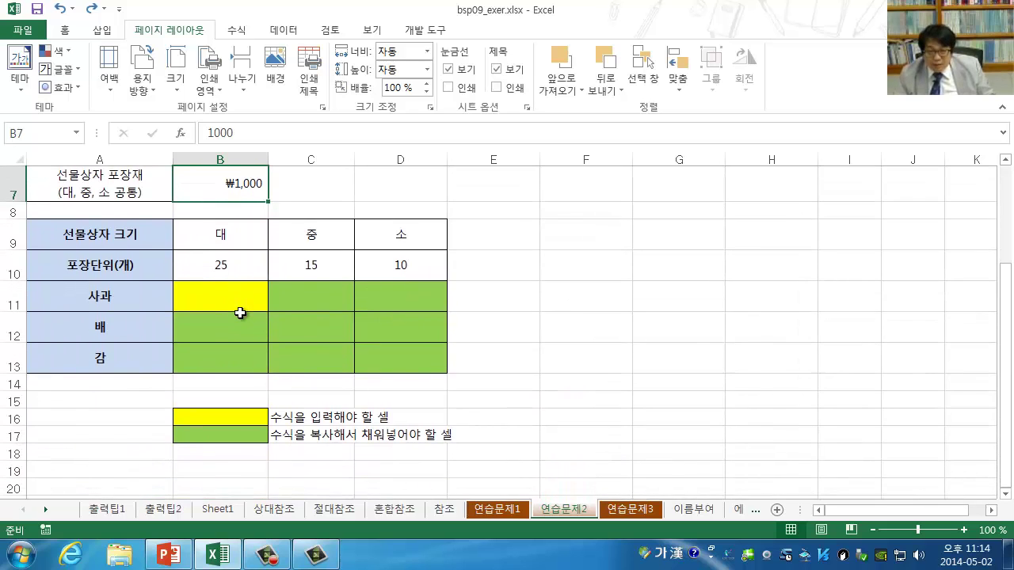
{"action": "scroll", "coordinate": [239, 313], "scroll_direction": "up", "scroll_amount": 2}
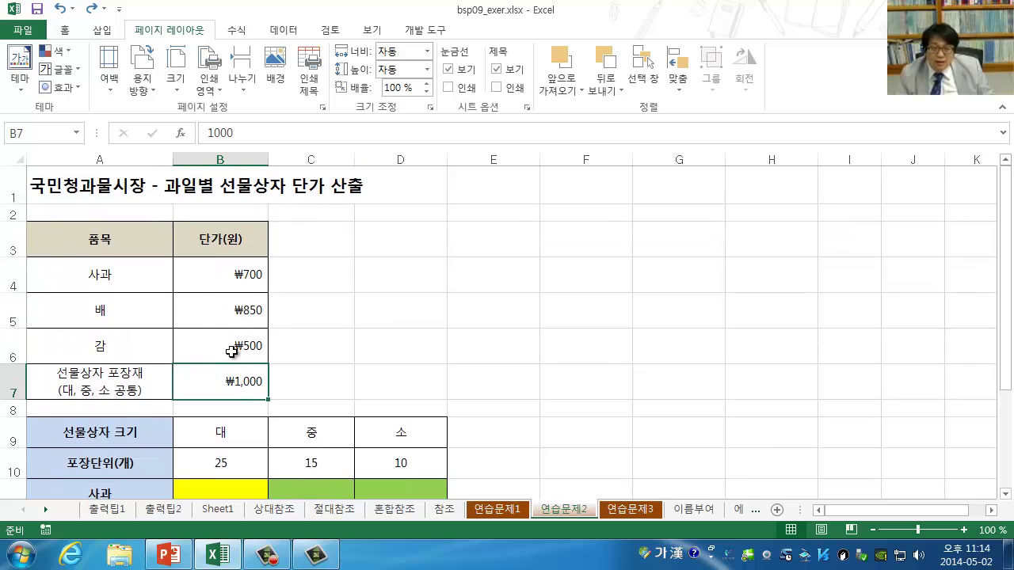
{"action": "scroll", "coordinate": [231, 352], "scroll_direction": "down", "scroll_amount": 2}
{"action": "scroll", "coordinate": [231, 351], "scroll_direction": "up", "scroll_amount": 1}
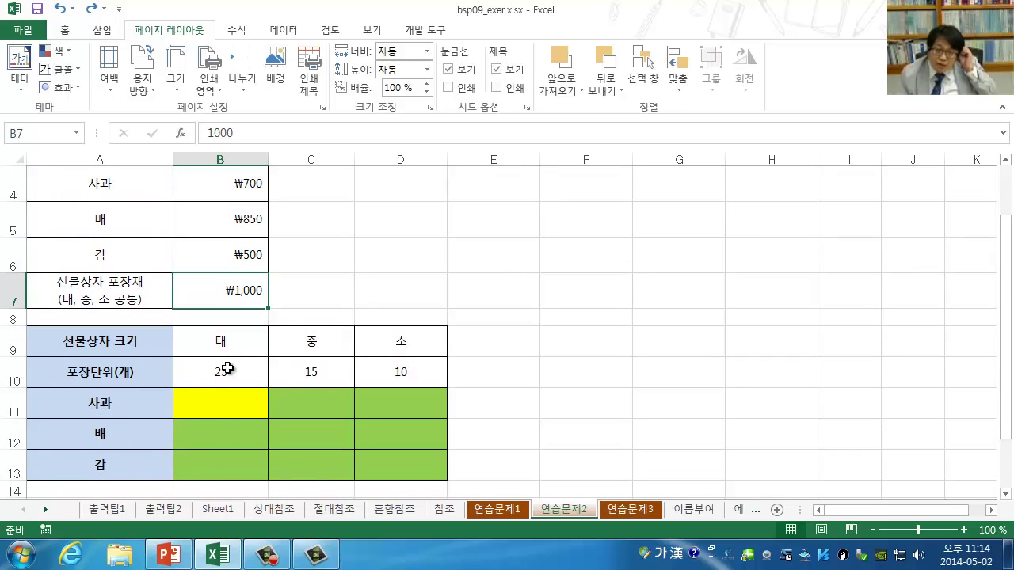
Examine the cells behind the 사과 large-box price in B11: unit price B4, pack quantity B10 and packaging cost B7.
{"action": "left_click", "coordinate": [219, 397]}
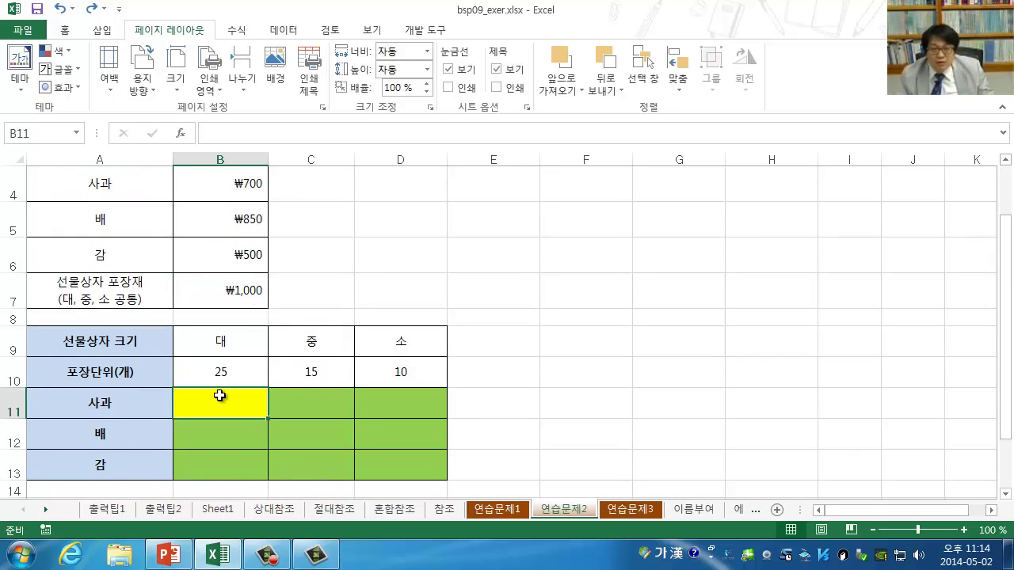
{"action": "left_click", "coordinate": [241, 188]}
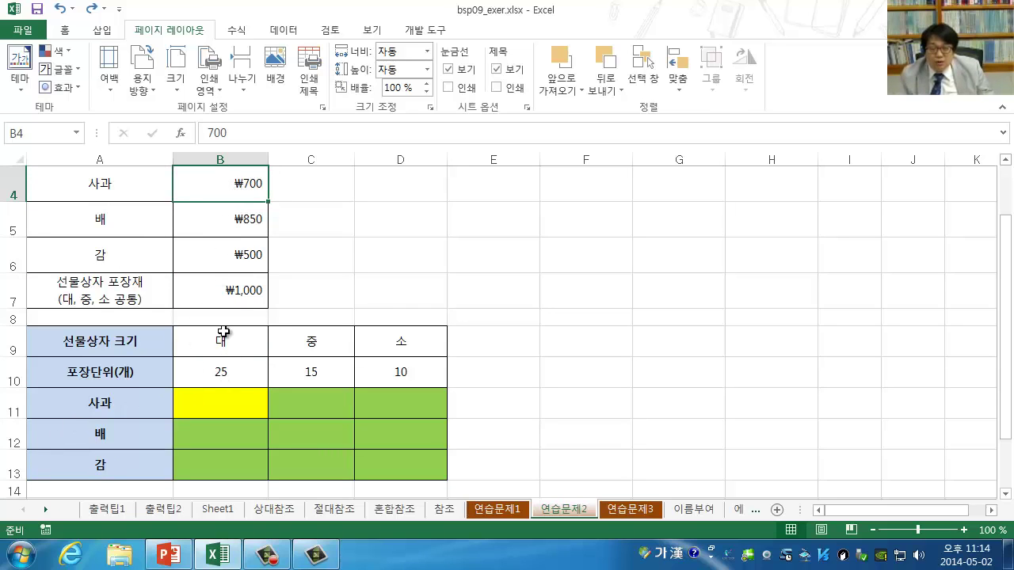
{"action": "left_click", "coordinate": [217, 370]}
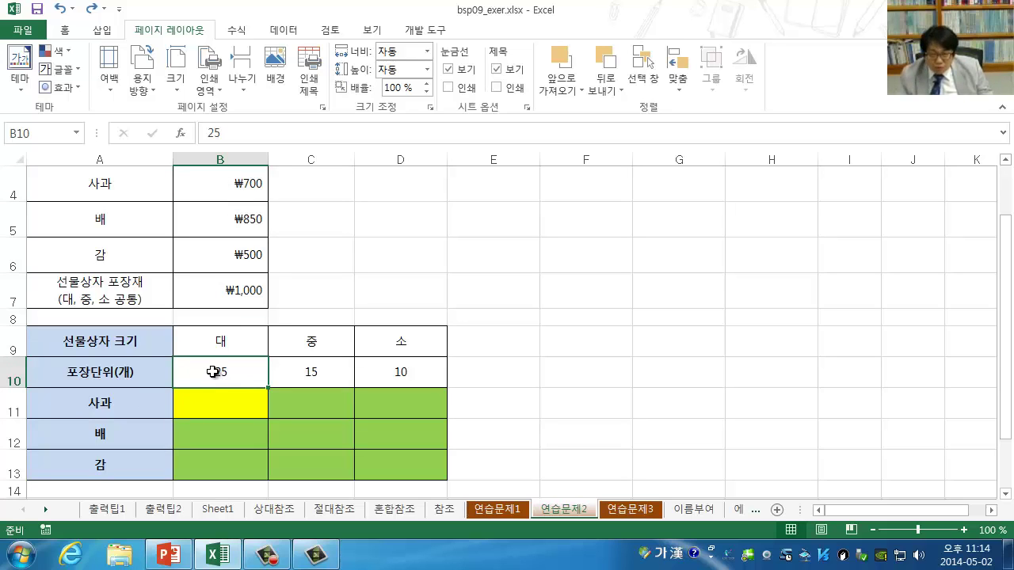
{"action": "left_click", "coordinate": [239, 293]}
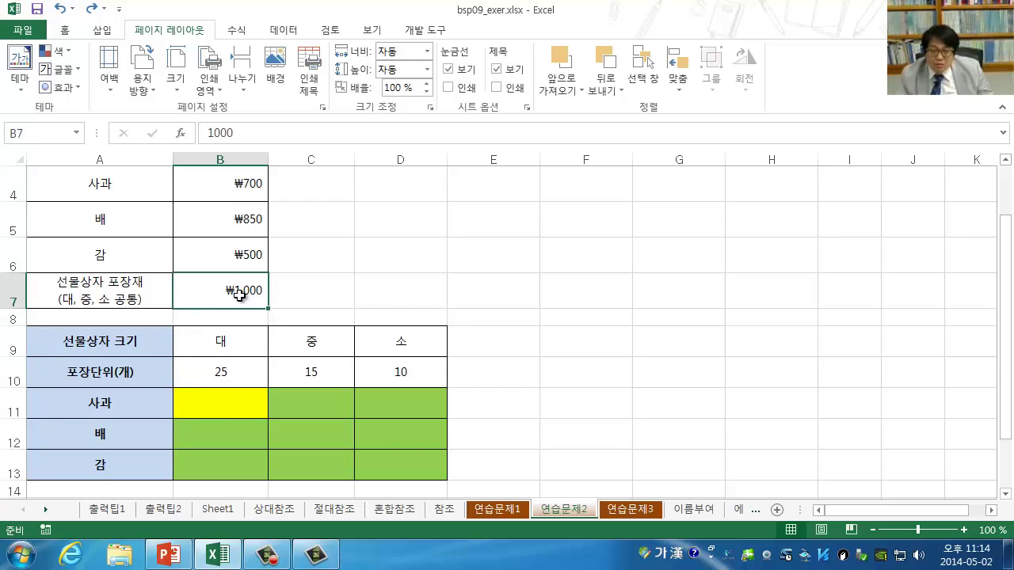
{"action": "left_click", "coordinate": [229, 406]}
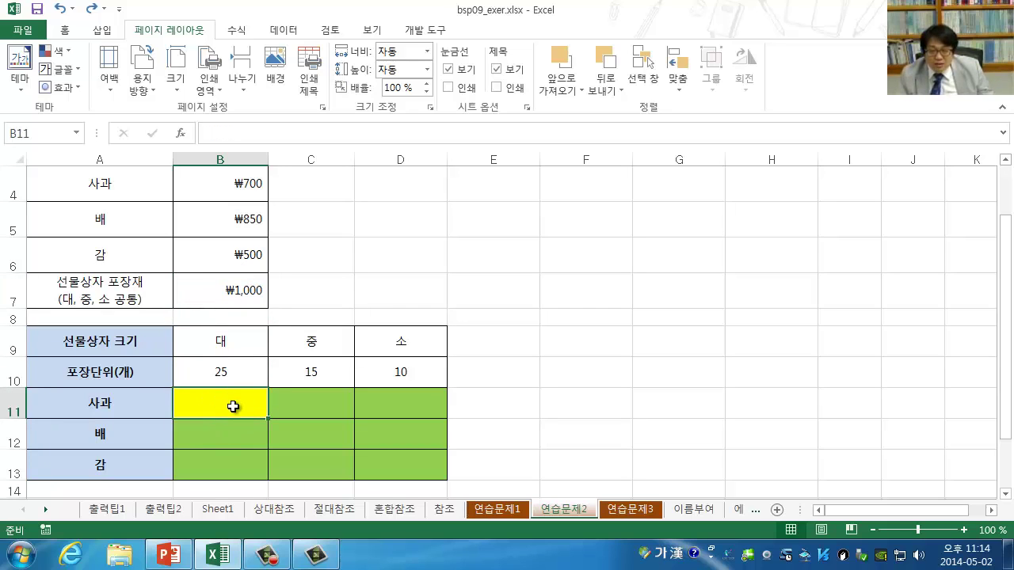
Examine the green copy-fill cells beside and below B11: C11, D11, B12 and B13.
{"action": "left_click", "coordinate": [317, 408]}
{"action": "left_click", "coordinate": [362, 415]}
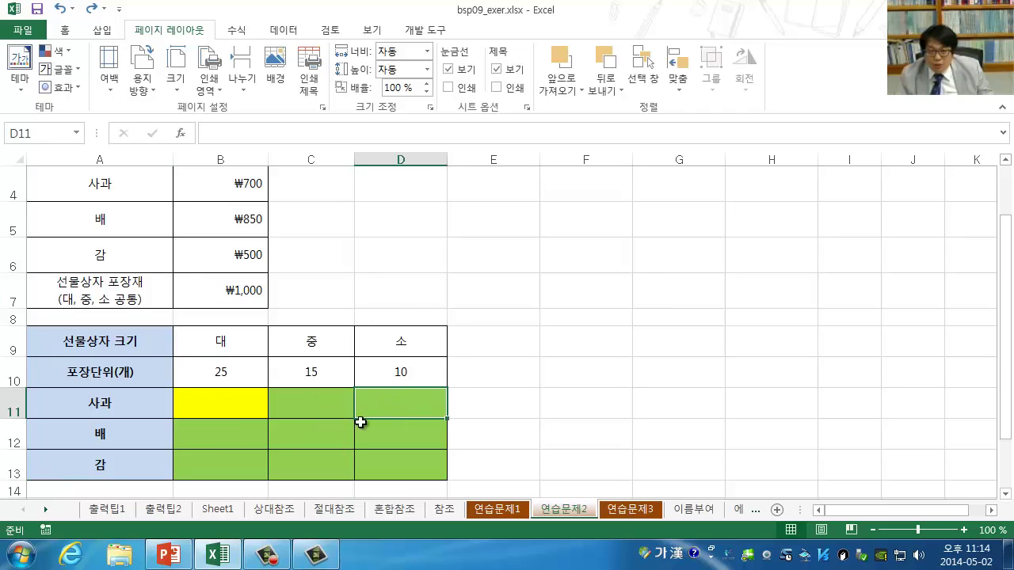
{"action": "left_click", "coordinate": [234, 408]}
{"action": "left_click", "coordinate": [220, 435]}
{"action": "left_click", "coordinate": [218, 467]}
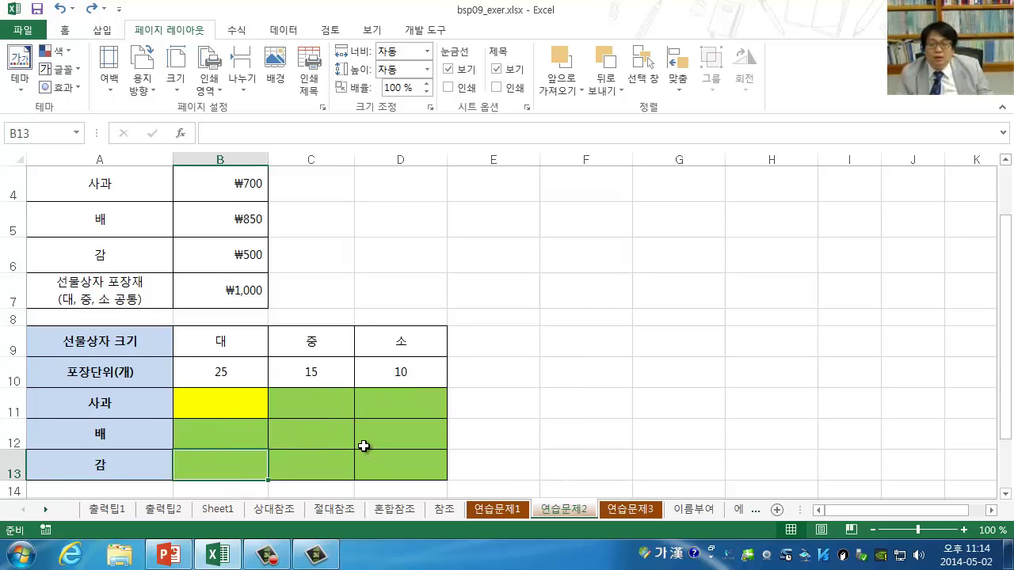
Compare the fruit unit prices B4 to B6 with the large-box result cells B11 to B13.
{"action": "left_click", "coordinate": [213, 392]}
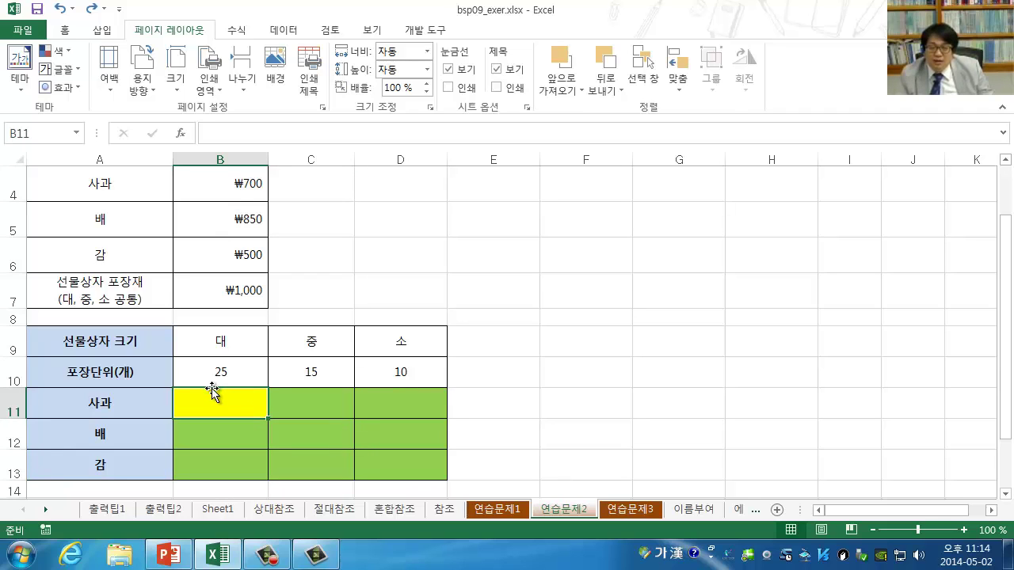
{"action": "scroll", "coordinate": [213, 392], "scroll_direction": "up", "scroll_amount": 1}
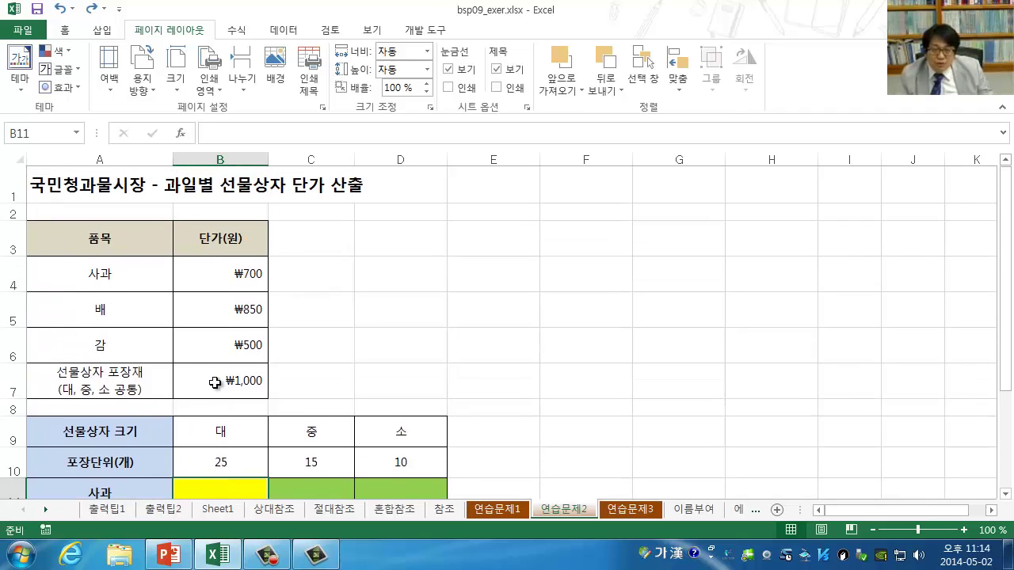
{"action": "left_click", "coordinate": [242, 274]}
{"action": "left_click", "coordinate": [228, 318]}
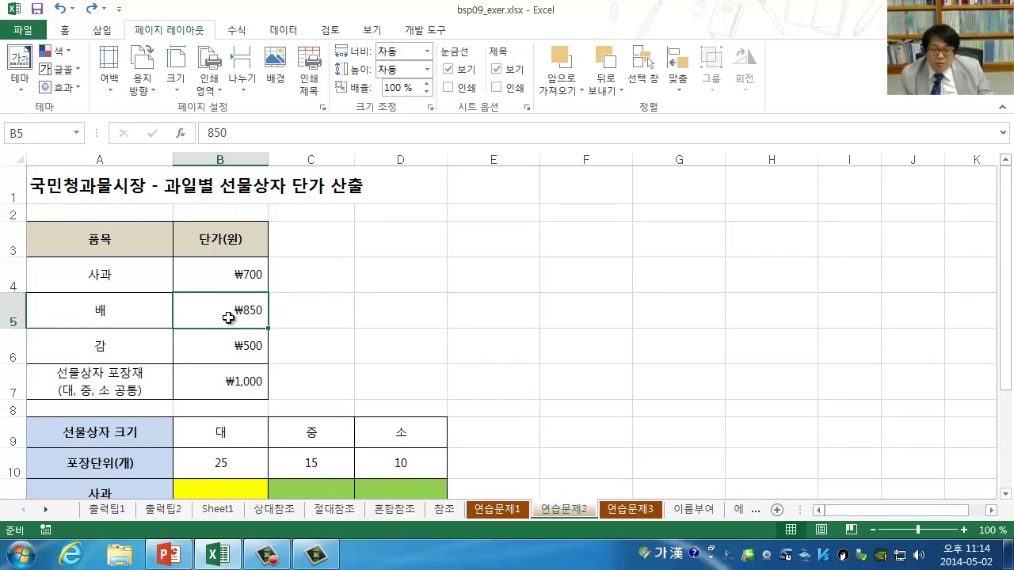
{"action": "left_click", "coordinate": [227, 345]}
{"action": "scroll", "coordinate": [221, 350], "scroll_direction": "down", "scroll_amount": 2}
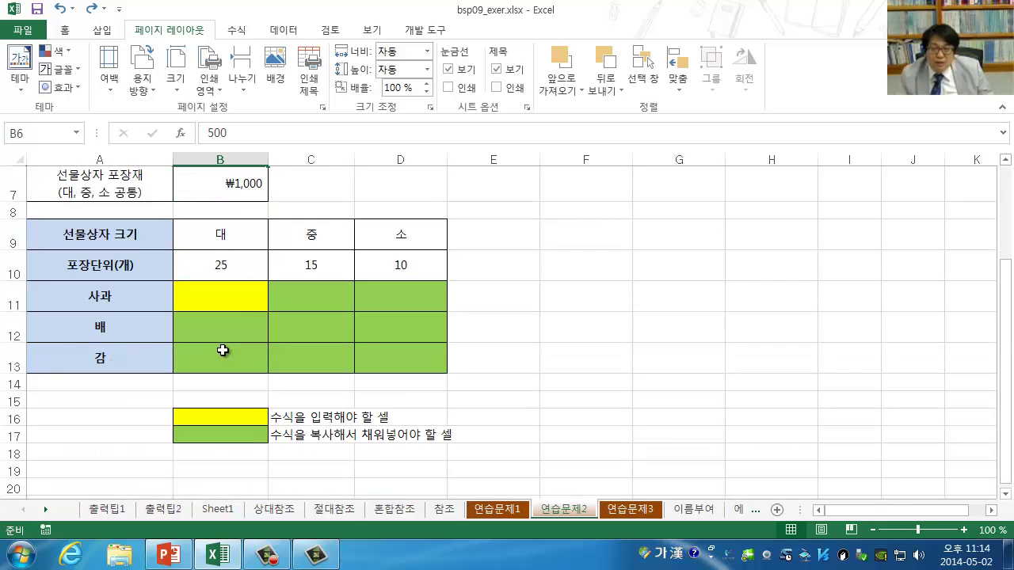
{"action": "left_click", "coordinate": [222, 299]}
{"action": "left_click", "coordinate": [215, 358]}
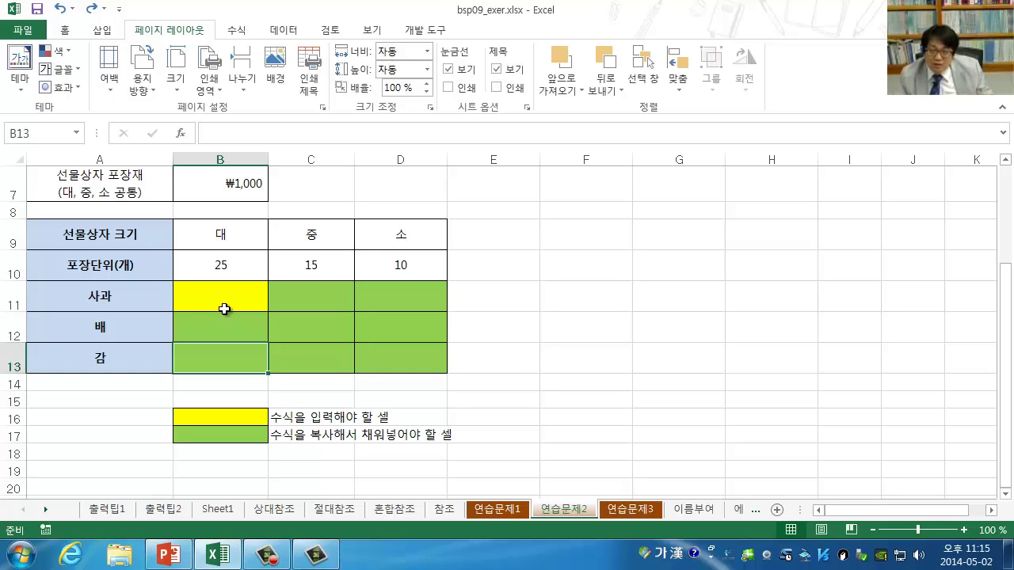
Compare the pack quantities for the large, medium and small boxes in B10, C10 and D10.
{"action": "left_click", "coordinate": [221, 287]}
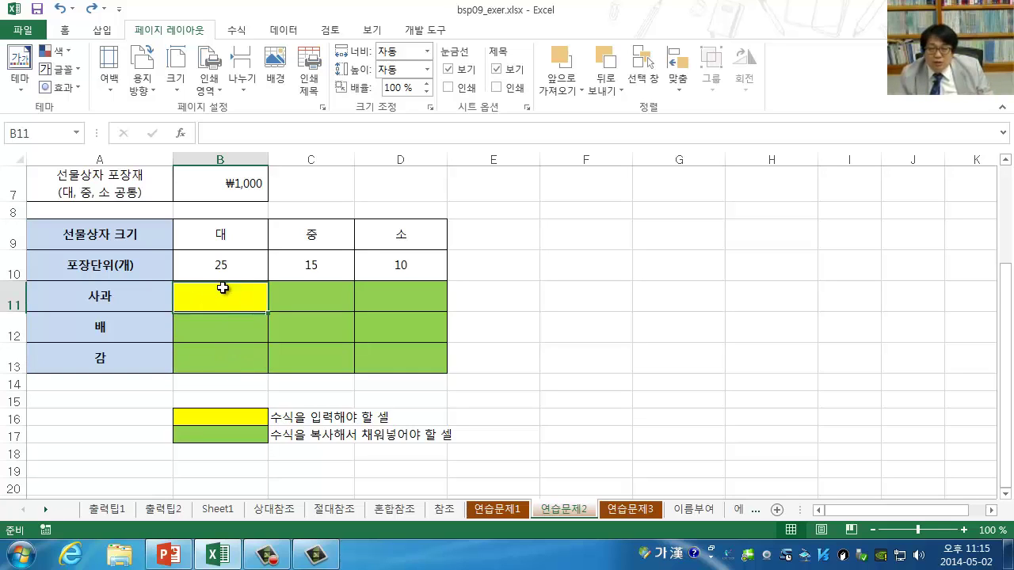
{"action": "left_click", "coordinate": [228, 258]}
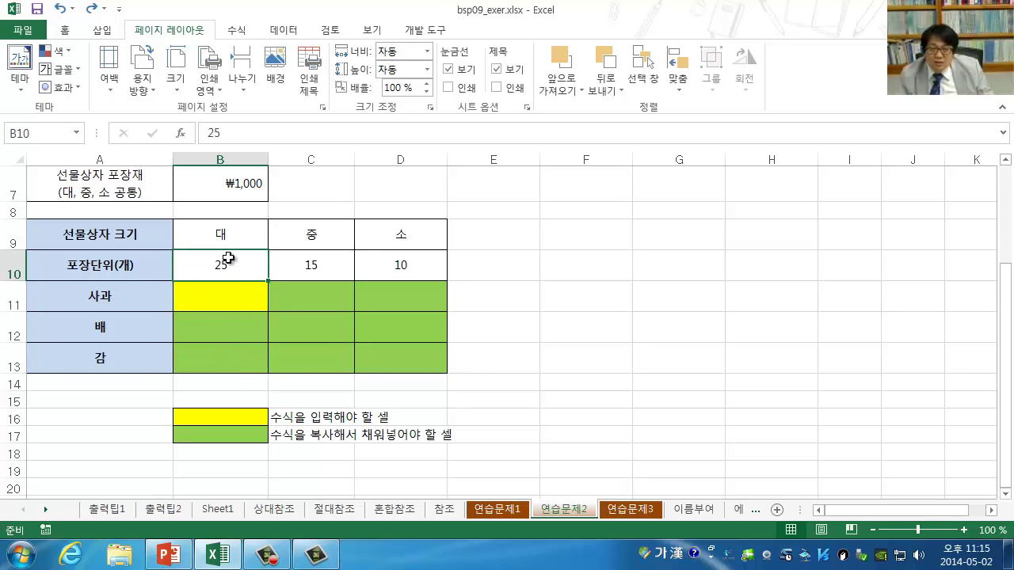
{"action": "left_click", "coordinate": [304, 269]}
{"action": "left_click", "coordinate": [398, 267]}
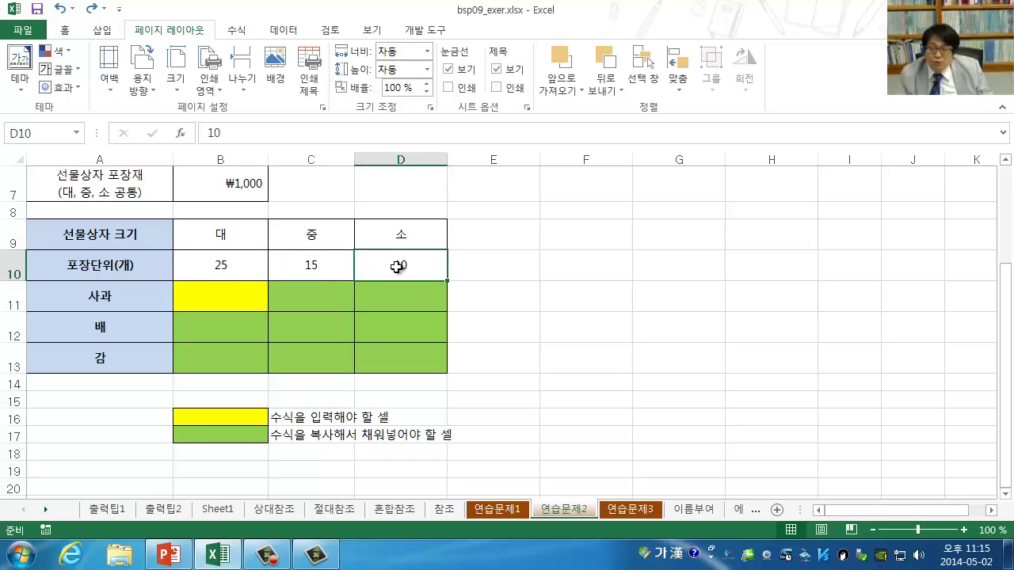
{"action": "left_click", "coordinate": [311, 267]}
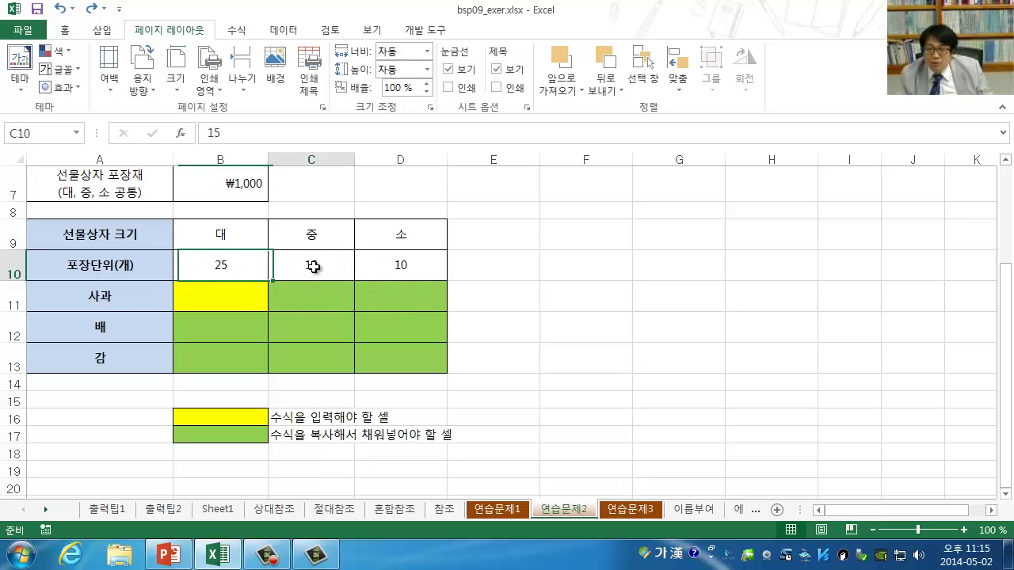
{"action": "left_click", "coordinate": [398, 268]}
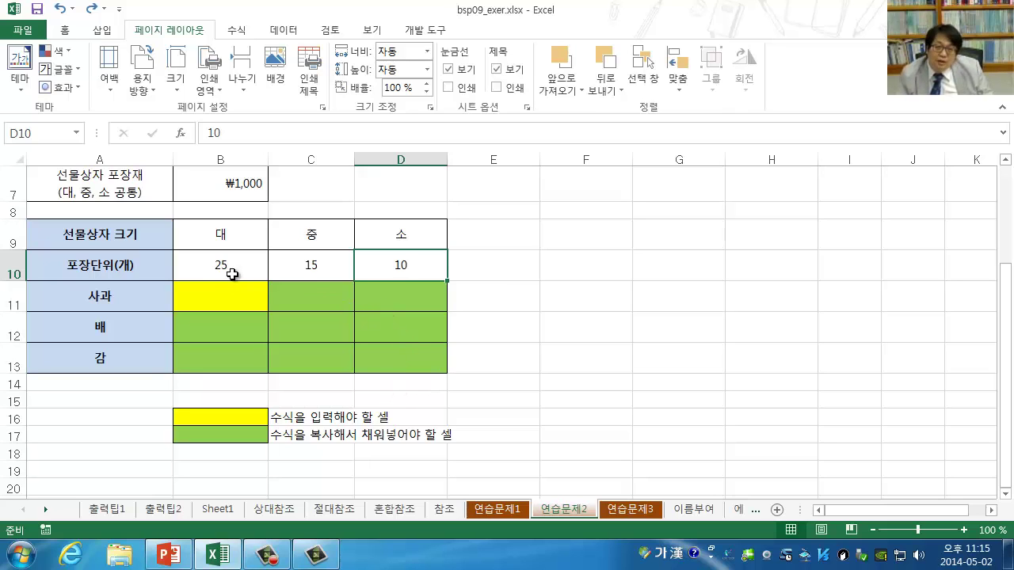
Review the shared gift box packaging cost in B7 and the yellow 사과 large-box formula cell B11.
{"action": "scroll", "coordinate": [219, 294], "scroll_direction": "up", "scroll_amount": 2}
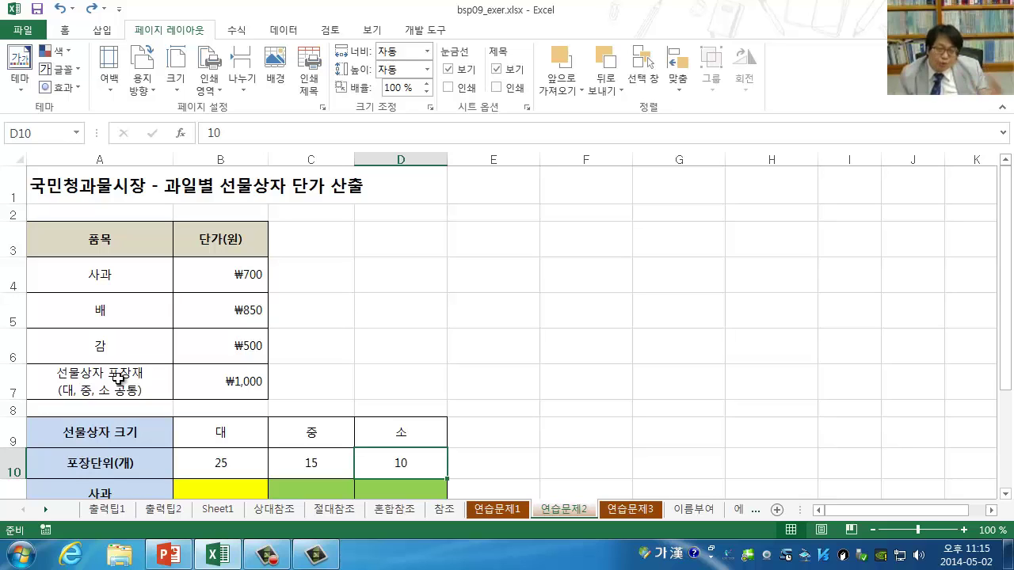
{"action": "left_click", "coordinate": [197, 392]}
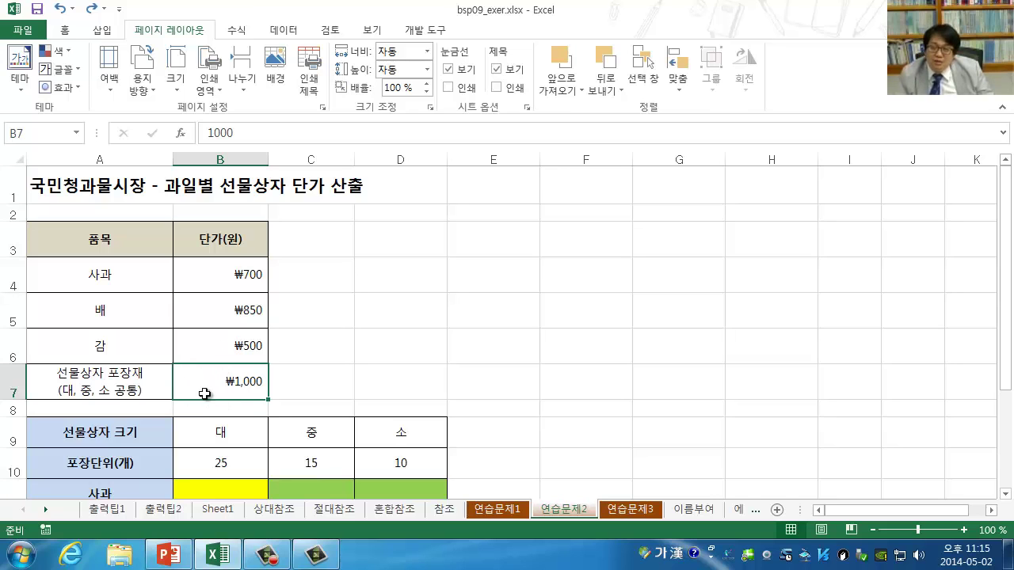
{"action": "scroll", "coordinate": [204, 394], "scroll_direction": "down", "scroll_amount": 2}
{"action": "left_click", "coordinate": [209, 301]}
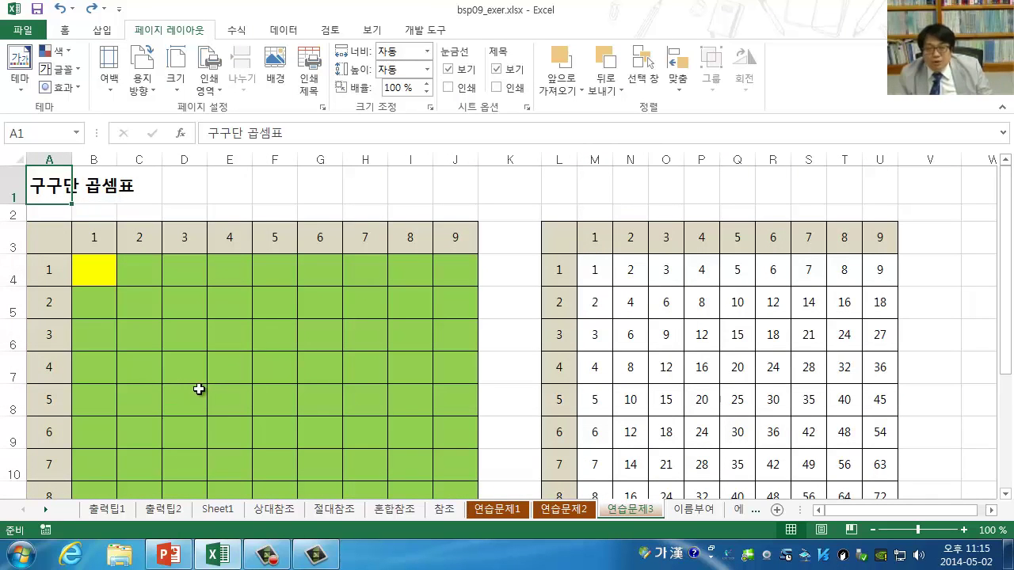
Review the blank multiplication grid and the completed 구구단 reference table on the 연습문제3 sheet.
{"action": "scroll", "coordinate": [544, 298], "scroll_direction": "down", "scroll_amount": 1}
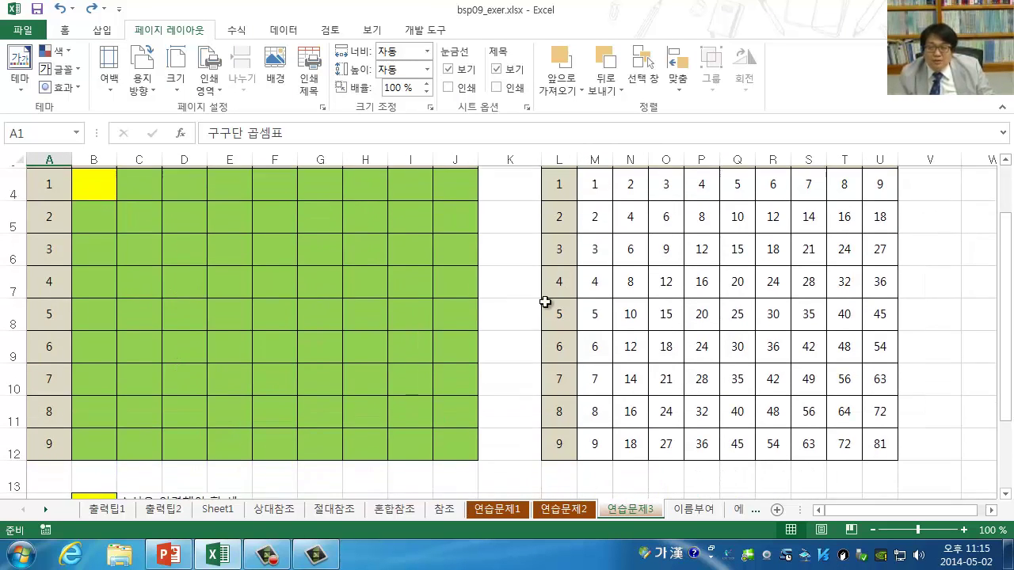
{"action": "left_click", "coordinate": [689, 299]}
{"action": "scroll", "coordinate": [689, 299], "scroll_direction": "up", "scroll_amount": 1}
{"action": "scroll", "coordinate": [690, 298], "scroll_direction": "down", "scroll_amount": 1}
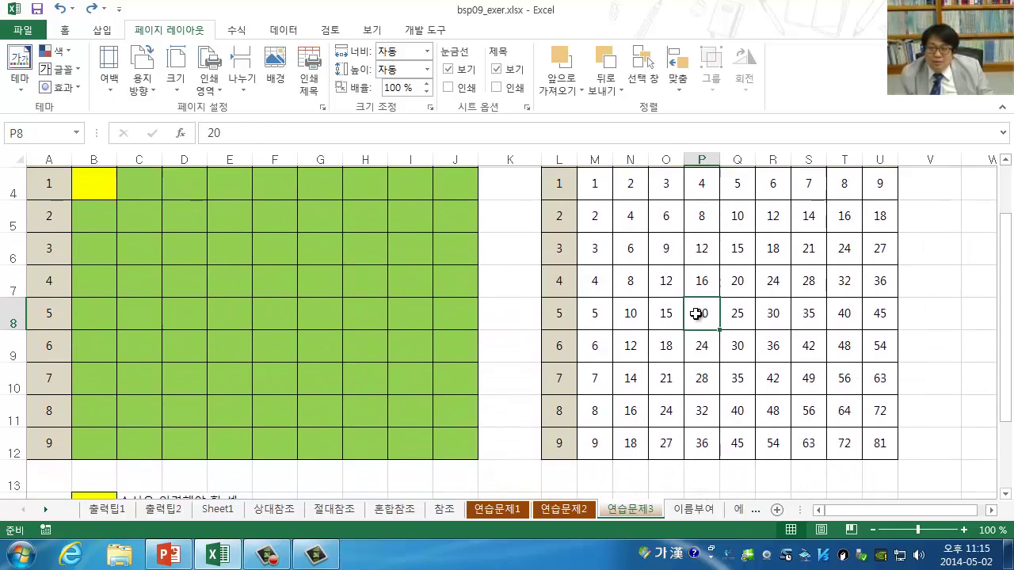
{"action": "scroll", "coordinate": [690, 299], "scroll_direction": "up", "scroll_amount": 1}
Examine the reference table's row header L4, column header M3 and the products in the 1-times column.
{"action": "left_click", "coordinate": [558, 271]}
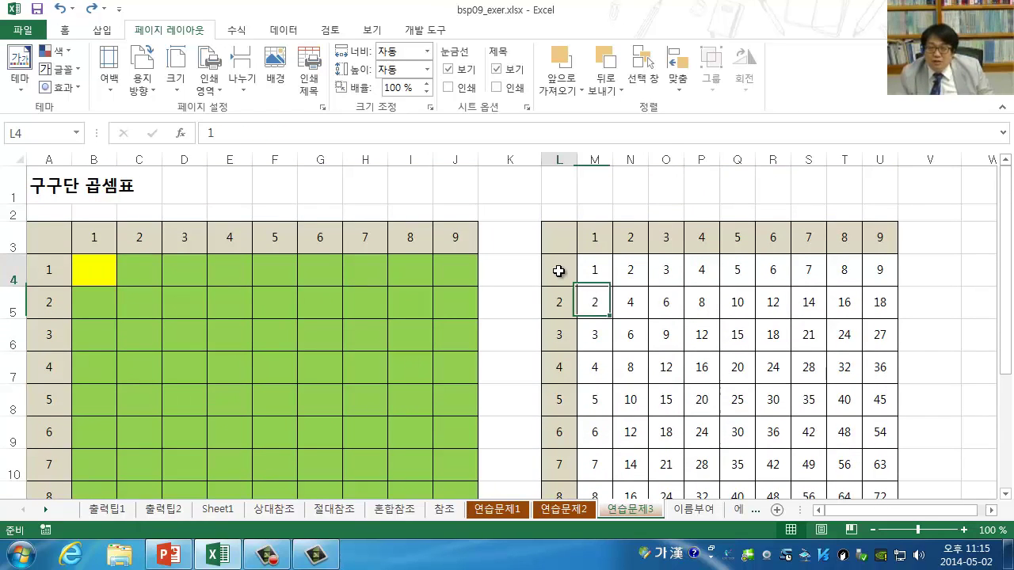
{"action": "left_click", "coordinate": [590, 236]}
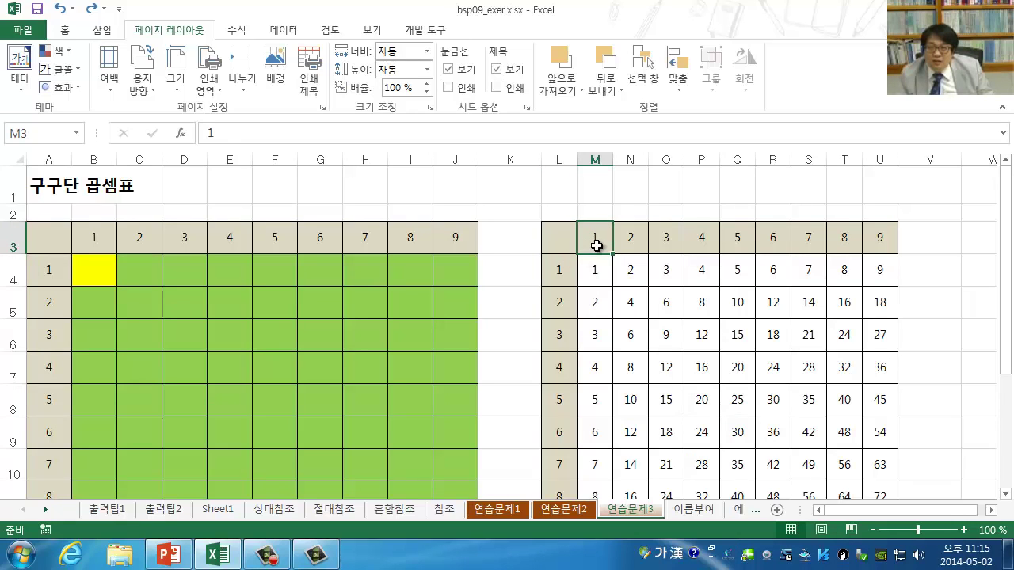
{"action": "left_click_drag", "start_coordinate": [592, 269], "coordinate": [605, 439]}
{"action": "scroll", "coordinate": [634, 290], "scroll_direction": "up", "scroll_amount": 1}
Examine the 2-times column of the reference table, from header N3 down through the products N4 to N7.
{"action": "left_click", "coordinate": [625, 233]}
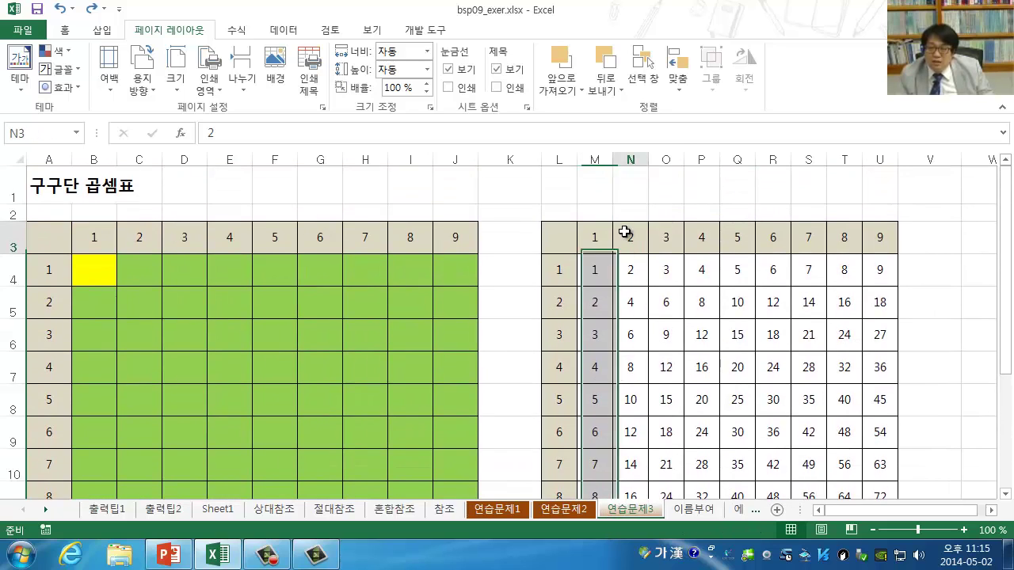
{"action": "left_click", "coordinate": [632, 269]}
{"action": "left_click", "coordinate": [629, 299]}
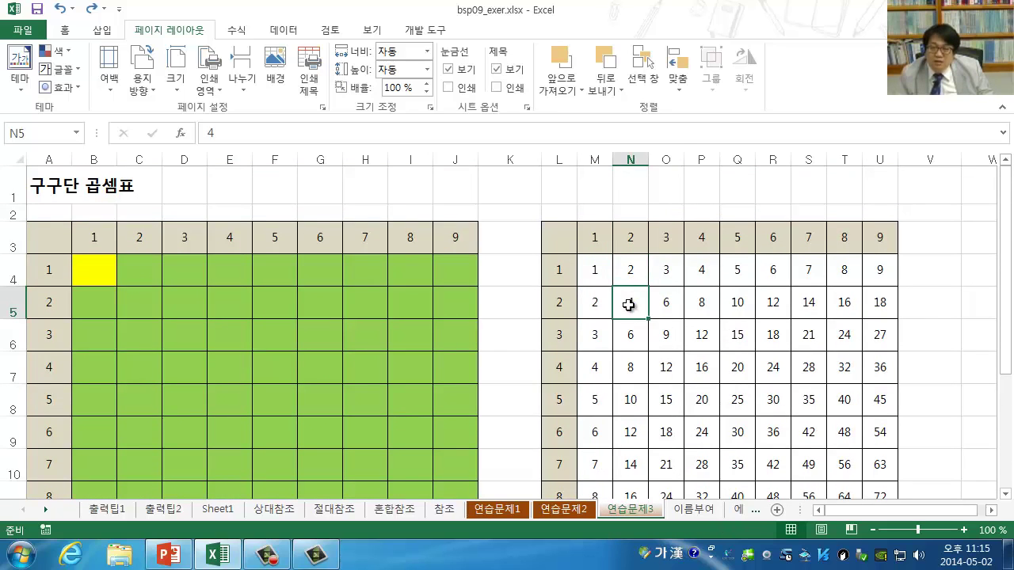
{"action": "left_click", "coordinate": [627, 240]}
{"action": "left_click", "coordinate": [625, 307]}
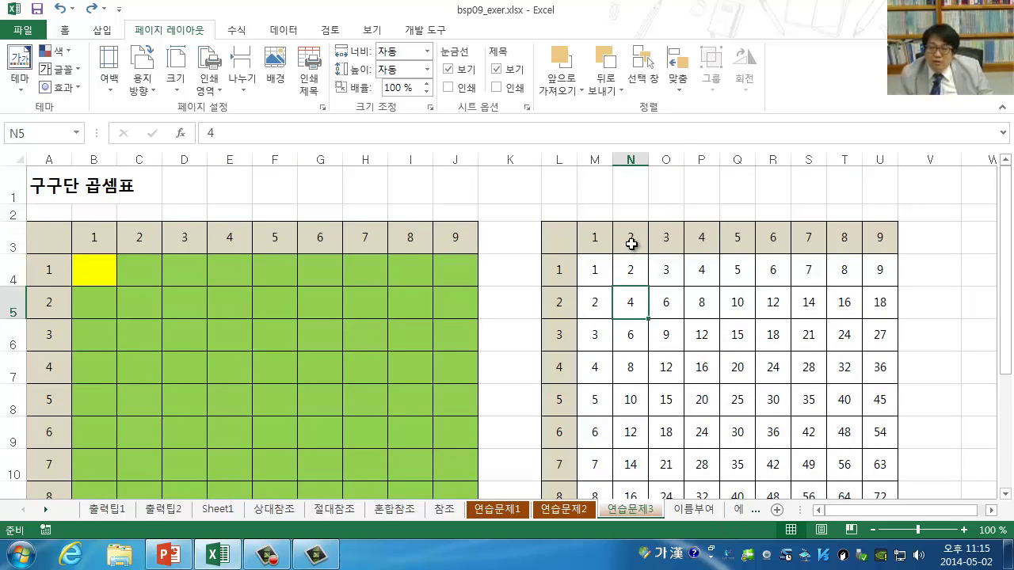
{"action": "left_click", "coordinate": [621, 329]}
{"action": "left_click", "coordinate": [629, 364]}
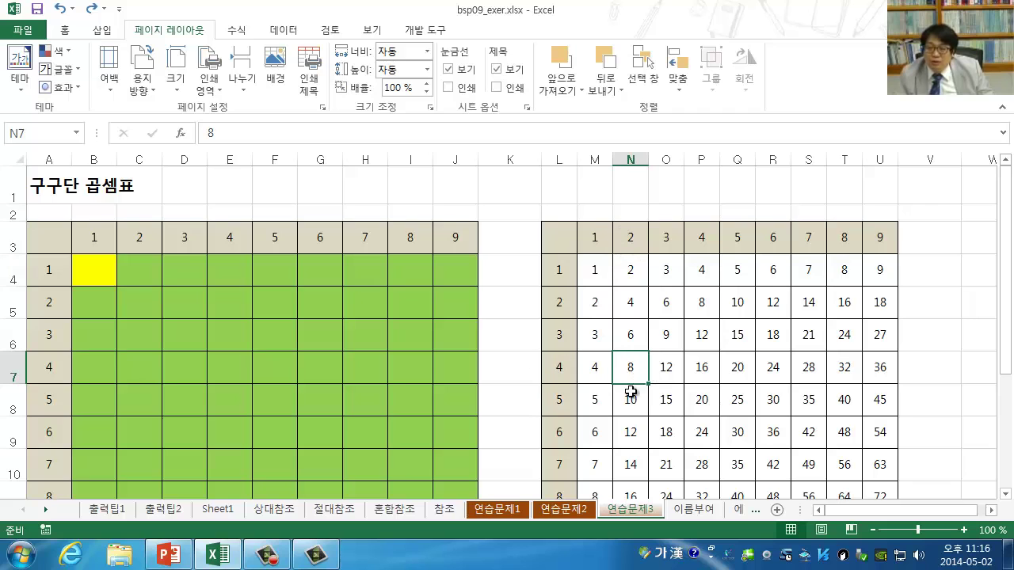
Compare the yellow formula cell B4 and the green copy-fill grid with the completed multiplication table.
{"action": "scroll", "coordinate": [396, 388], "scroll_direction": "down", "scroll_amount": 1}
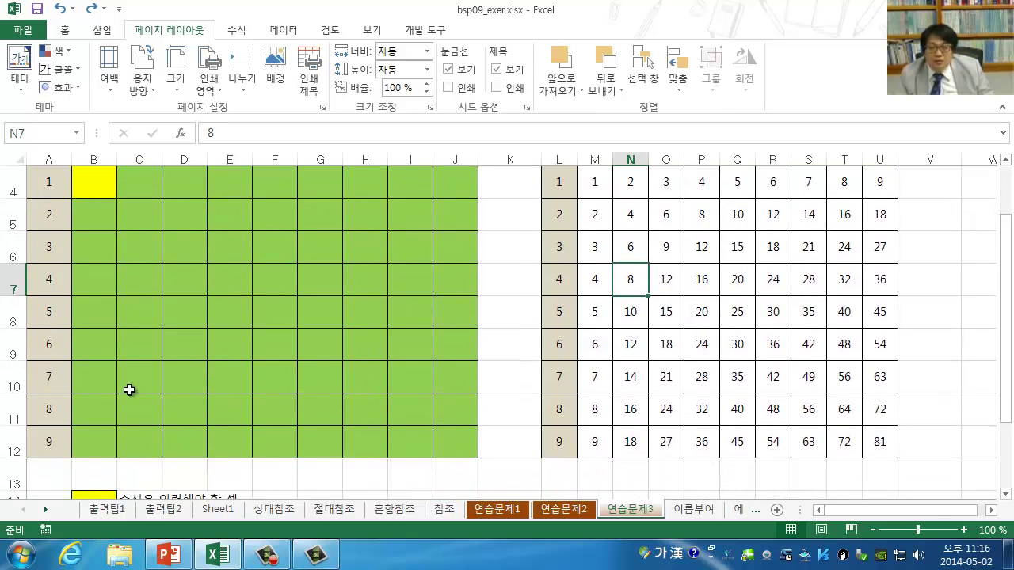
{"action": "scroll", "coordinate": [129, 387], "scroll_direction": "up", "scroll_amount": 1}
{"action": "left_click", "coordinate": [84, 266]}
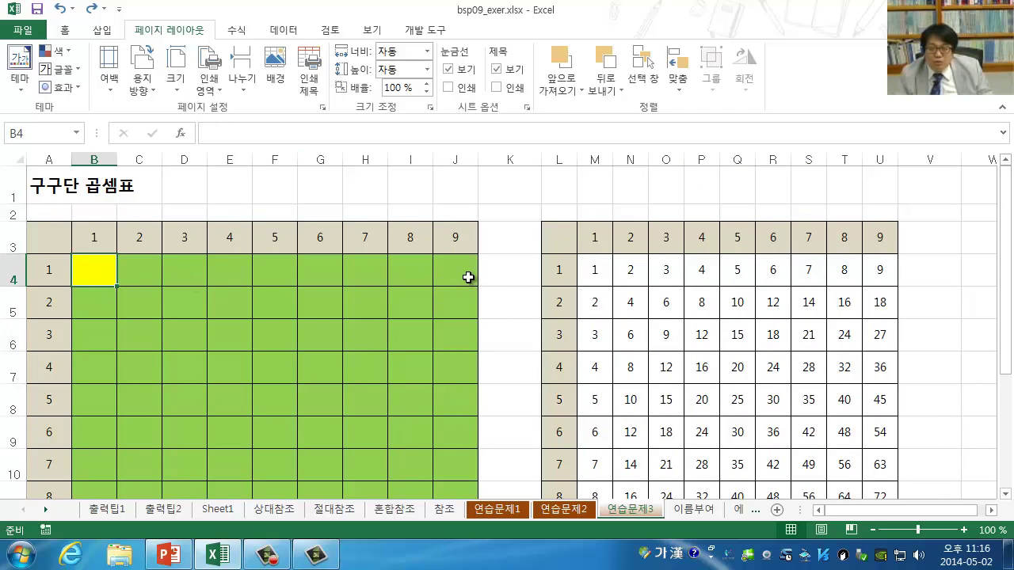
{"action": "scroll", "coordinate": [427, 428], "scroll_direction": "down", "scroll_amount": 2}
{"action": "scroll", "coordinate": [409, 388], "scroll_direction": "up", "scroll_amount": 2}
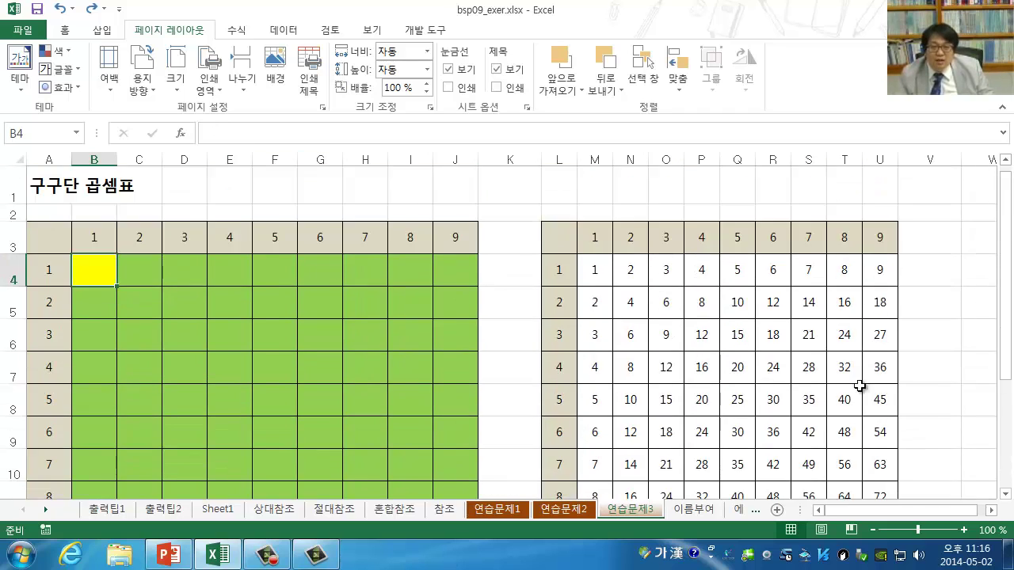
{"action": "scroll", "coordinate": [789, 338], "scroll_direction": "down", "scroll_amount": 1}
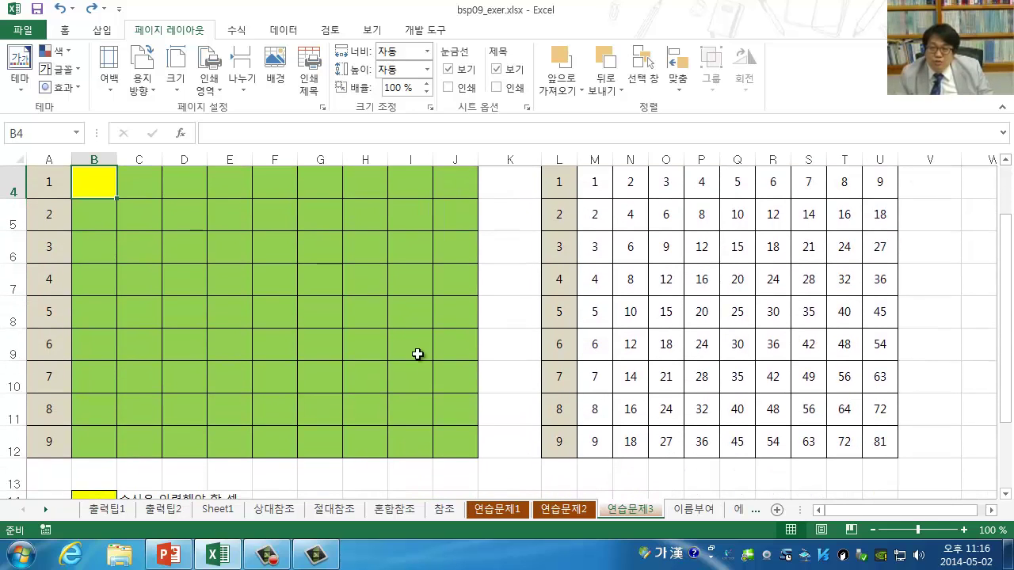
{"action": "scroll", "coordinate": [230, 380], "scroll_direction": "up", "scroll_amount": 1}
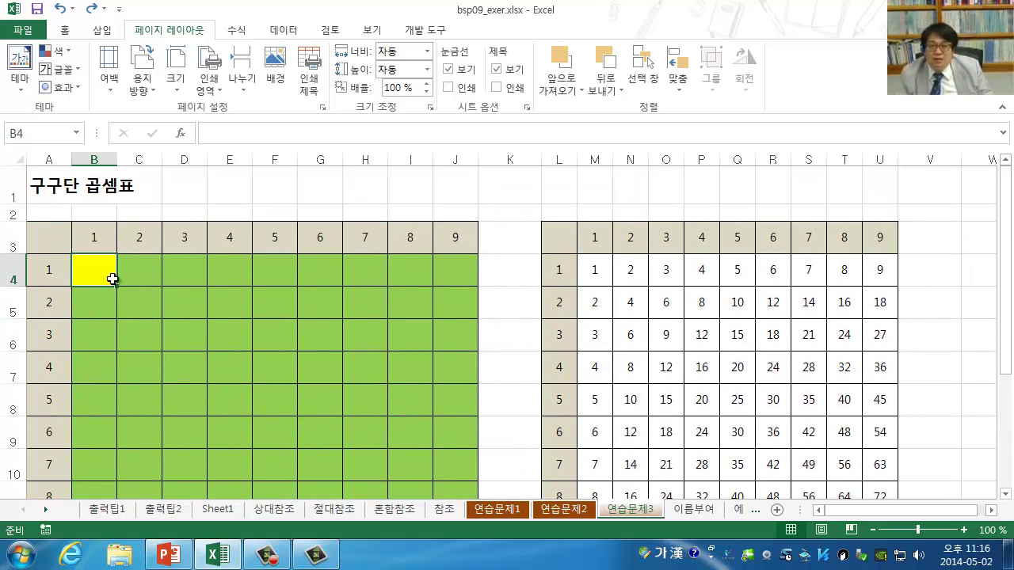
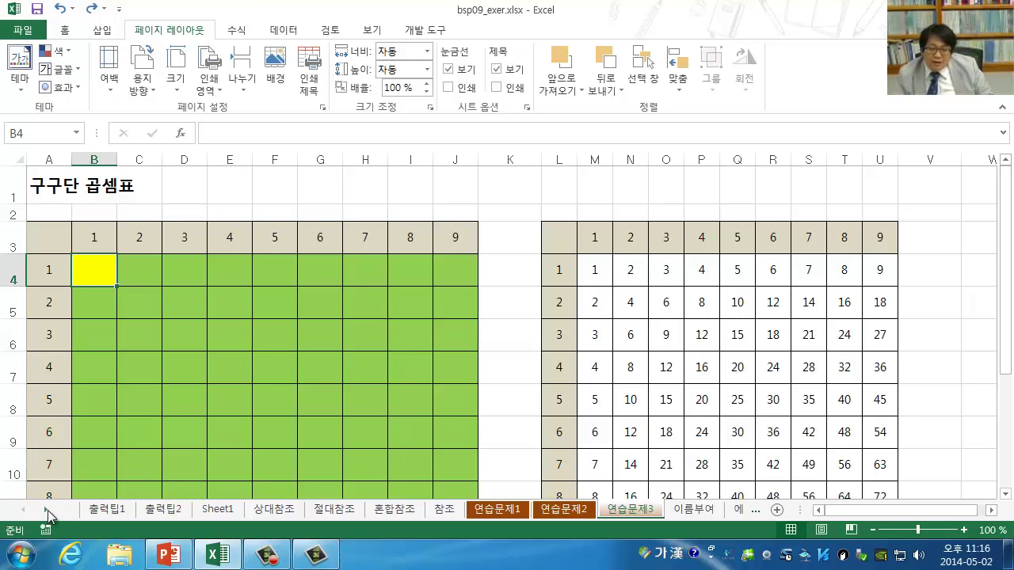
Open the 이름부여 worksheet.
{"action": "left_click", "coordinate": [45, 513]}
{"action": "left_click", "coordinate": [46, 513]}
{"action": "left_click", "coordinate": [45, 513]}
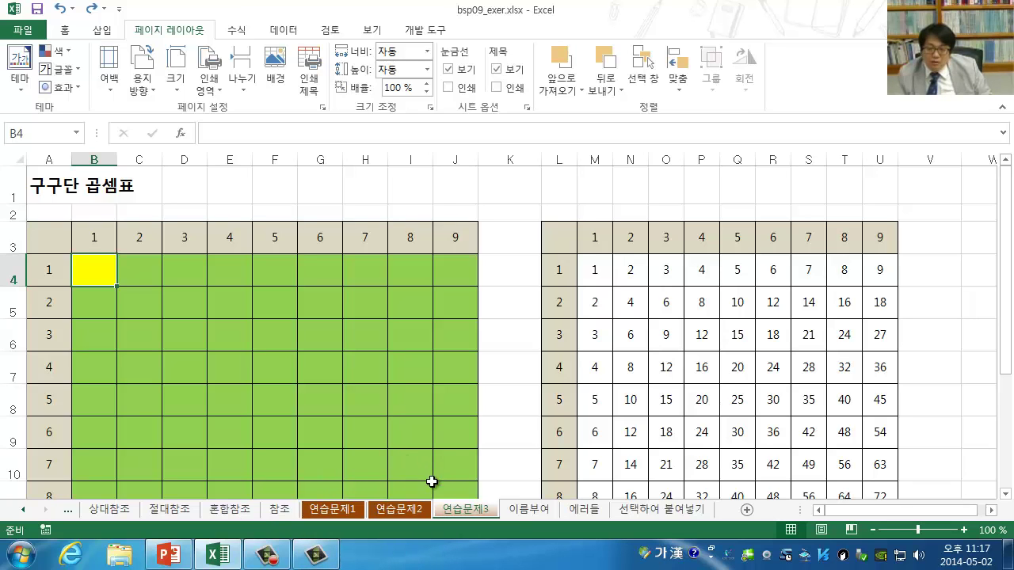
{"action": "left_click", "coordinate": [531, 512]}
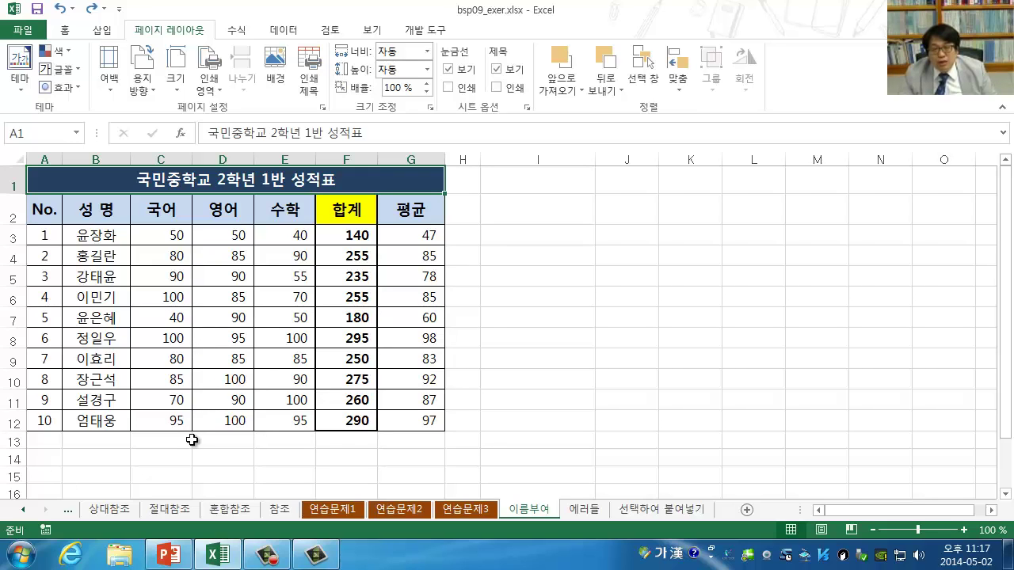
Enter the formula =SUM(C3:C12) in C14 to total the 국어 scores.
{"action": "left_click", "coordinate": [163, 457]}
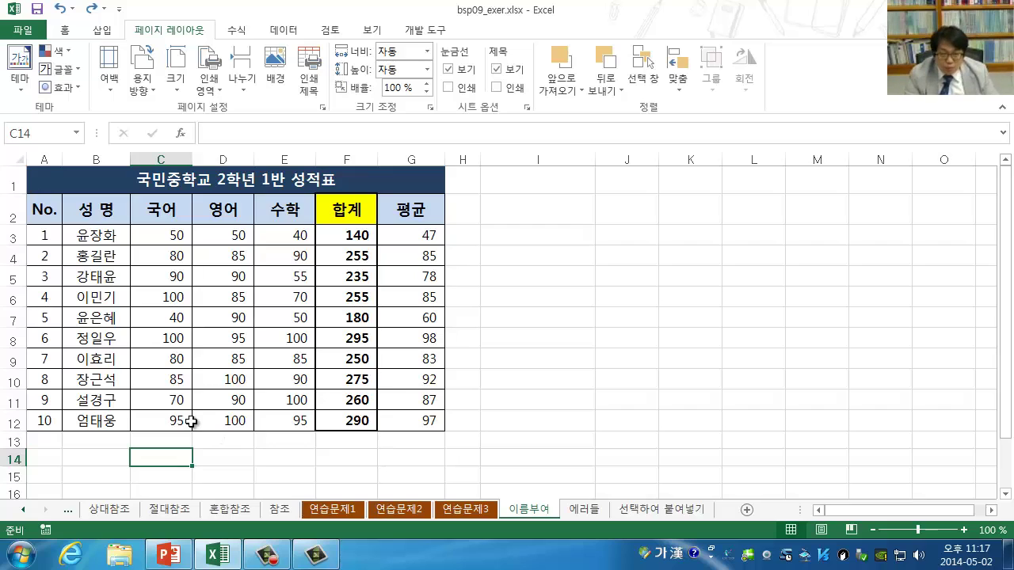
{"action": "type", "text": "="}
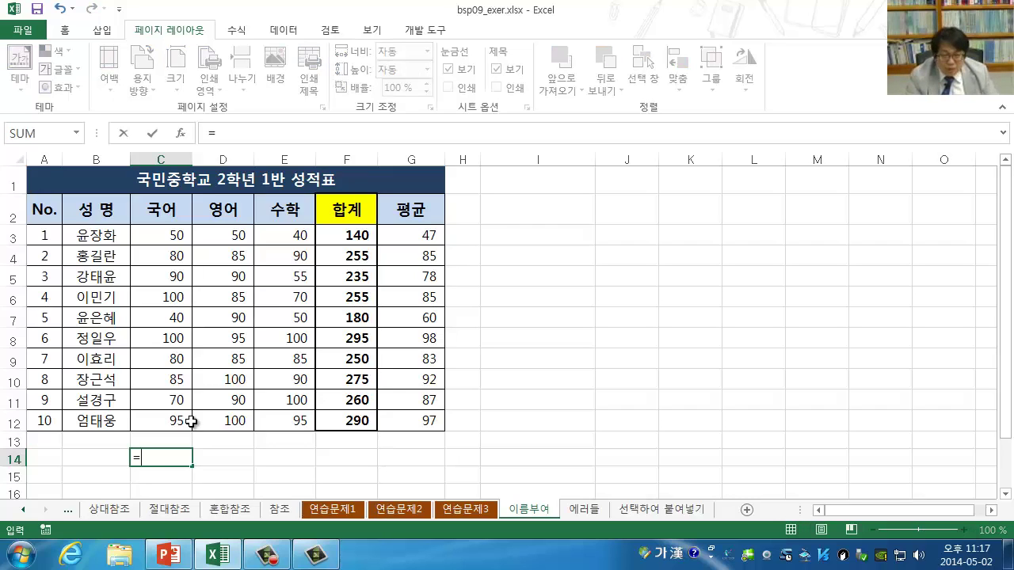
{"action": "type", "text": "ㄴ"}
{"action": "key", "text": "BackSpace"}
{"action": "key", "text": "Hangul"}
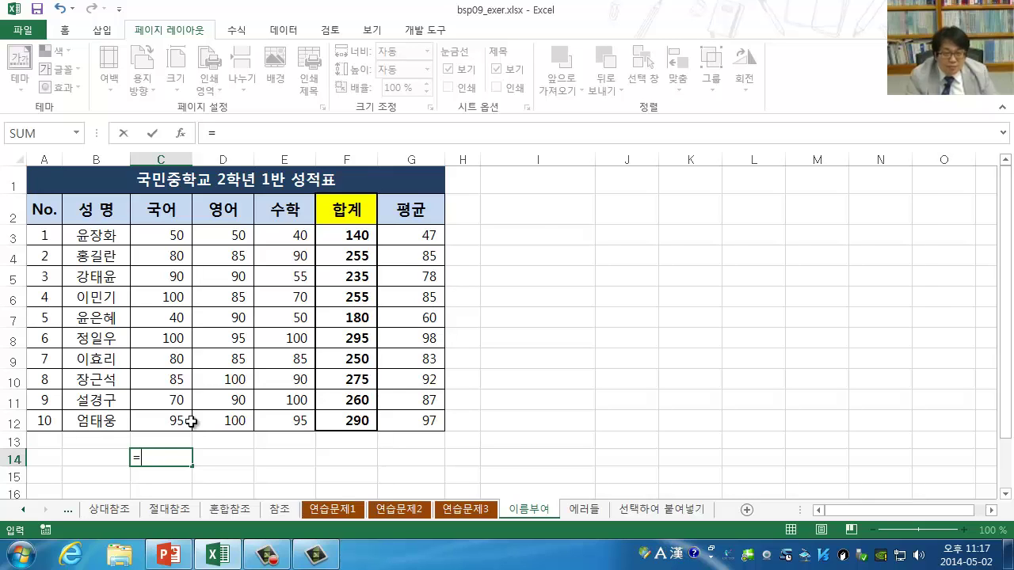
{"action": "type", "text": "sum"}
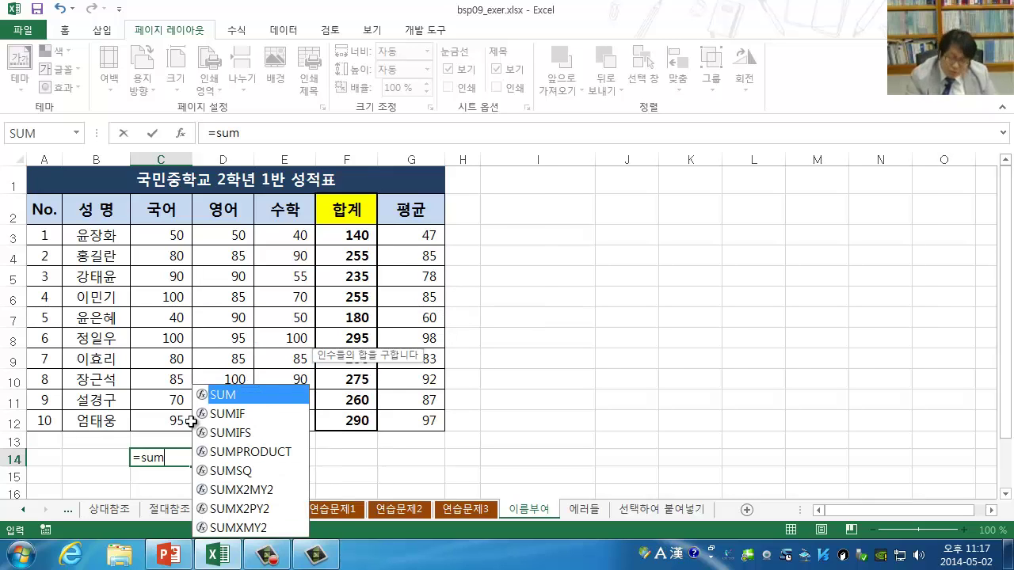
{"action": "type", "text": "("}
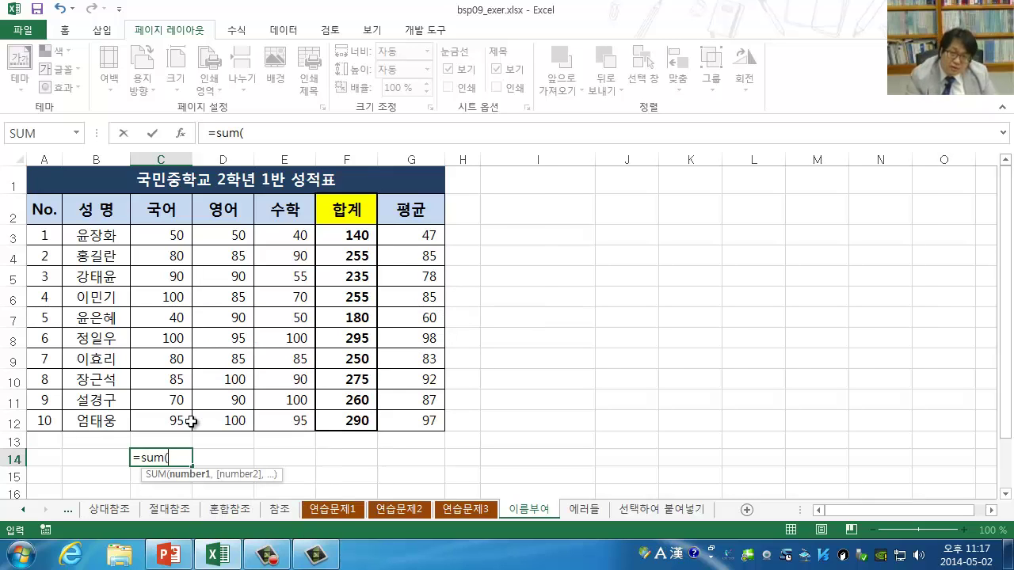
{"action": "left_click", "coordinate": [159, 239]}
{"action": "left_click_drag", "start_coordinate": [159, 238], "coordinate": [169, 422]}
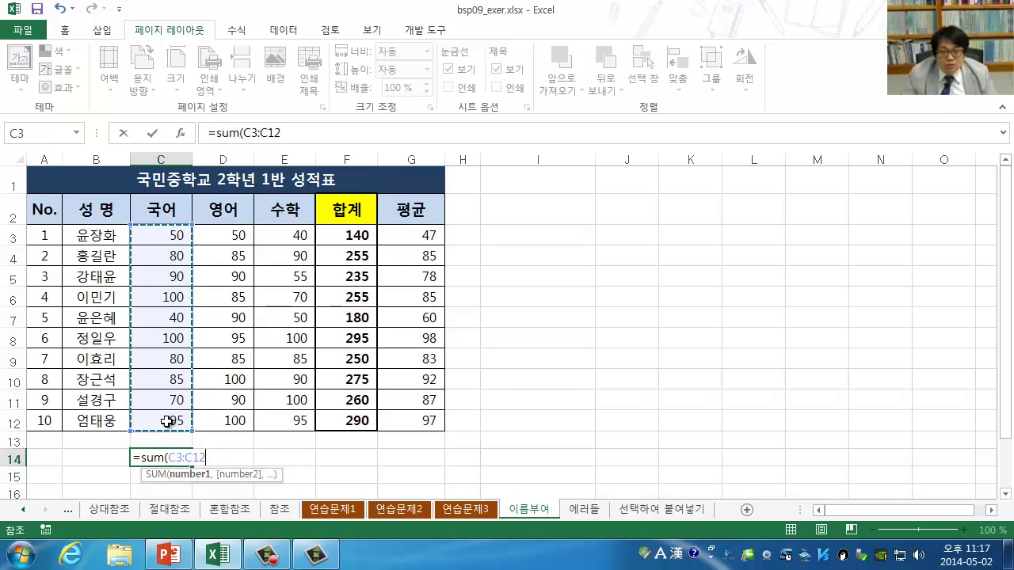
{"action": "left_click", "coordinate": [325, 128]}
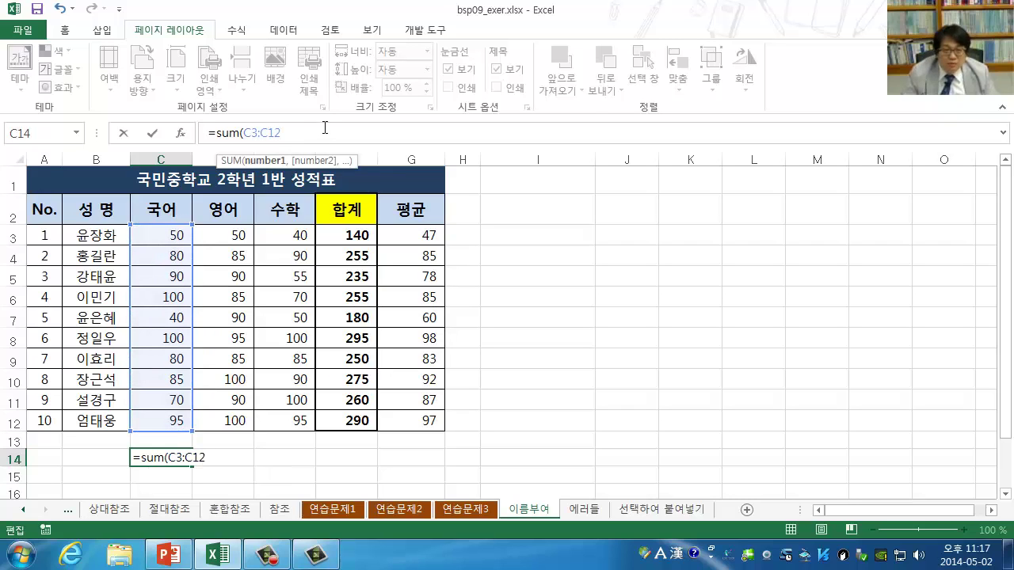
{"action": "key", "text": "Return"}
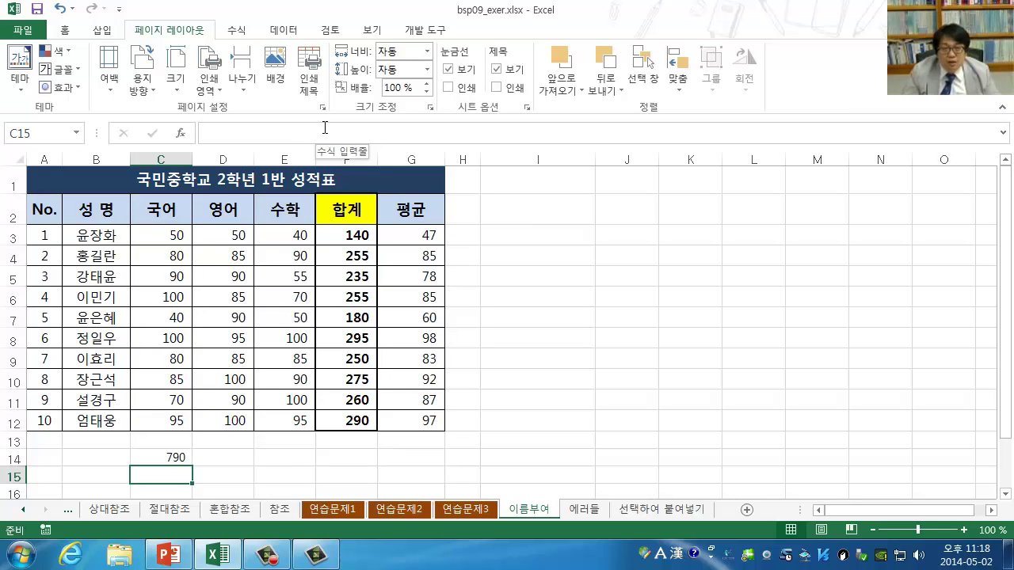
Check the C14 formula against the 국어 score range C3:C12, and clear C14.
{"action": "key", "text": "Up"}
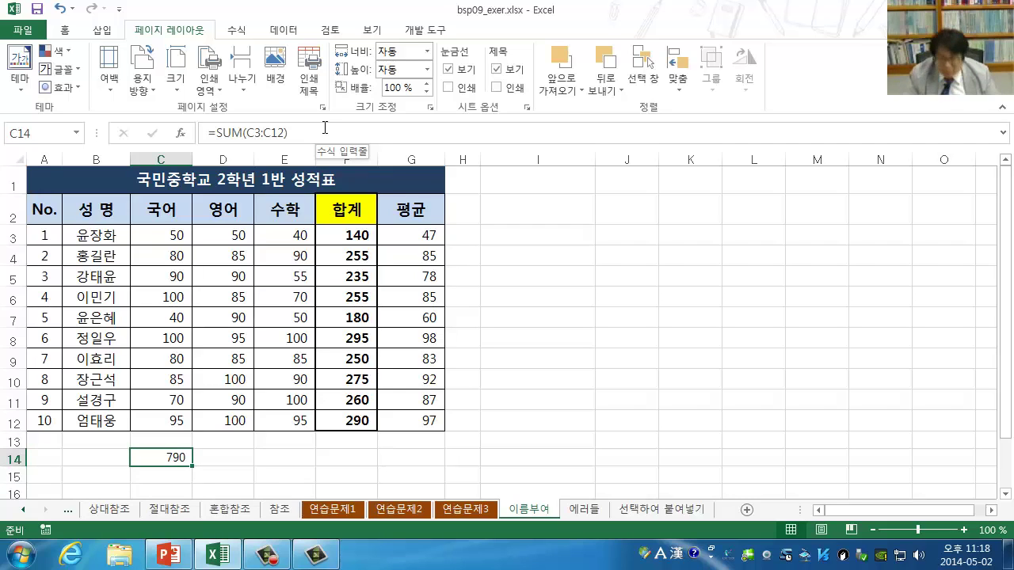
{"action": "left_click_drag", "start_coordinate": [175, 236], "coordinate": [166, 421]}
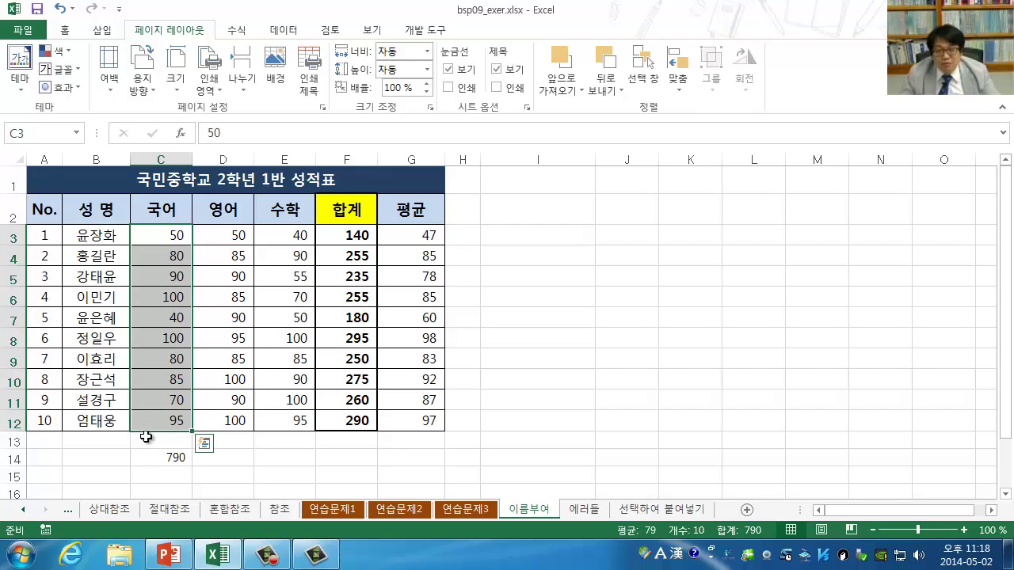
{"action": "left_click", "coordinate": [177, 458]}
{"action": "key", "text": "Delete"}
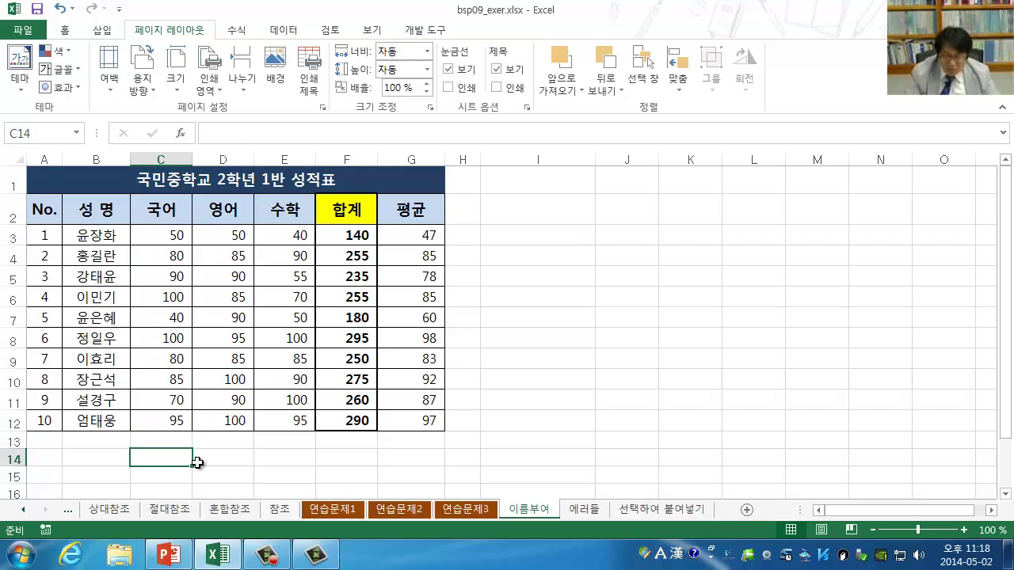
Name the 국어 score range C3:C12 as 국민국어.
{"action": "left_click_drag", "start_coordinate": [171, 238], "coordinate": [172, 415]}
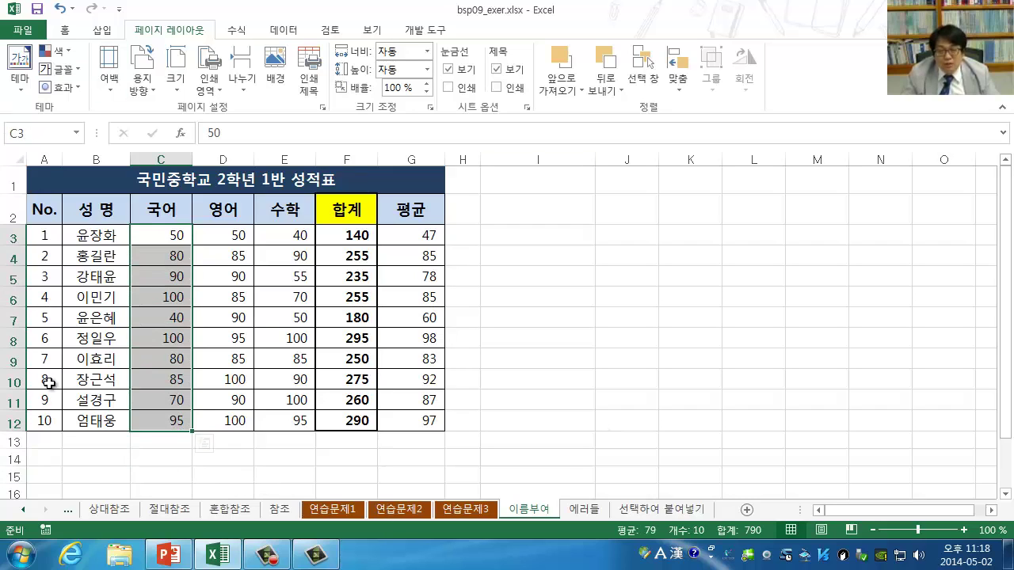
{"action": "left_click", "coordinate": [38, 131]}
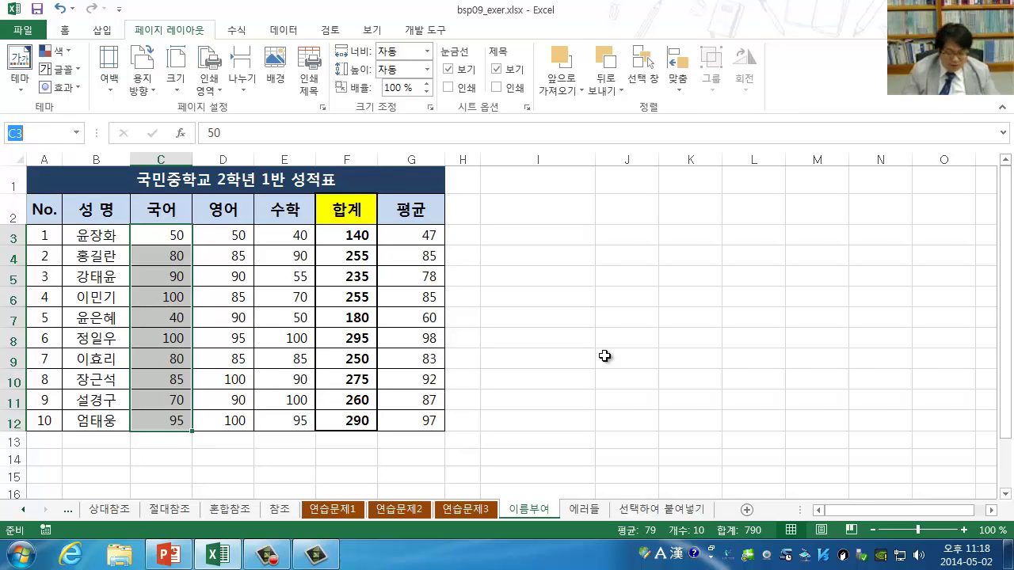
{"action": "key", "text": "Hangul"}
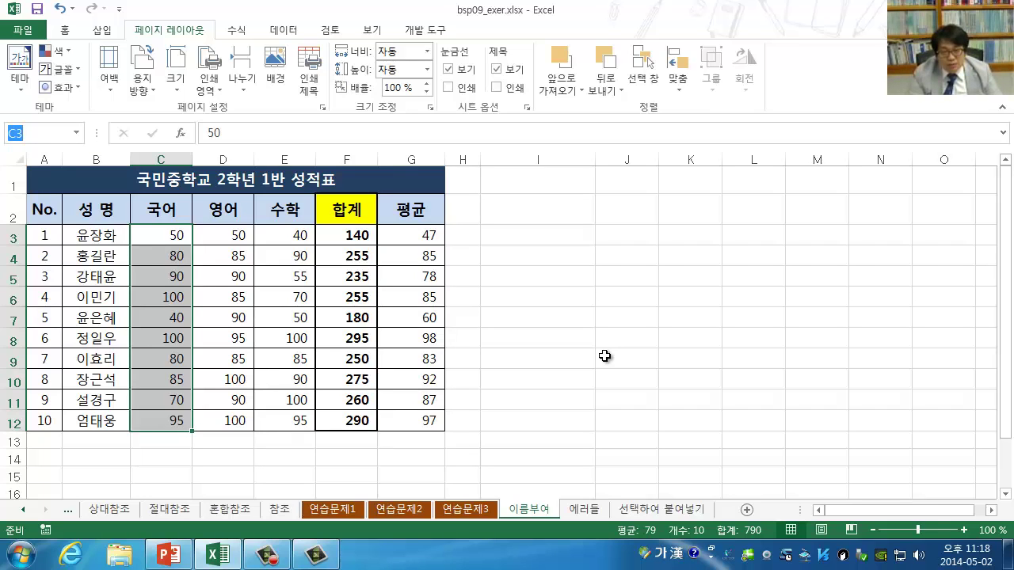
{"action": "type", "text": "ㄱㅜㄱㅇ"}
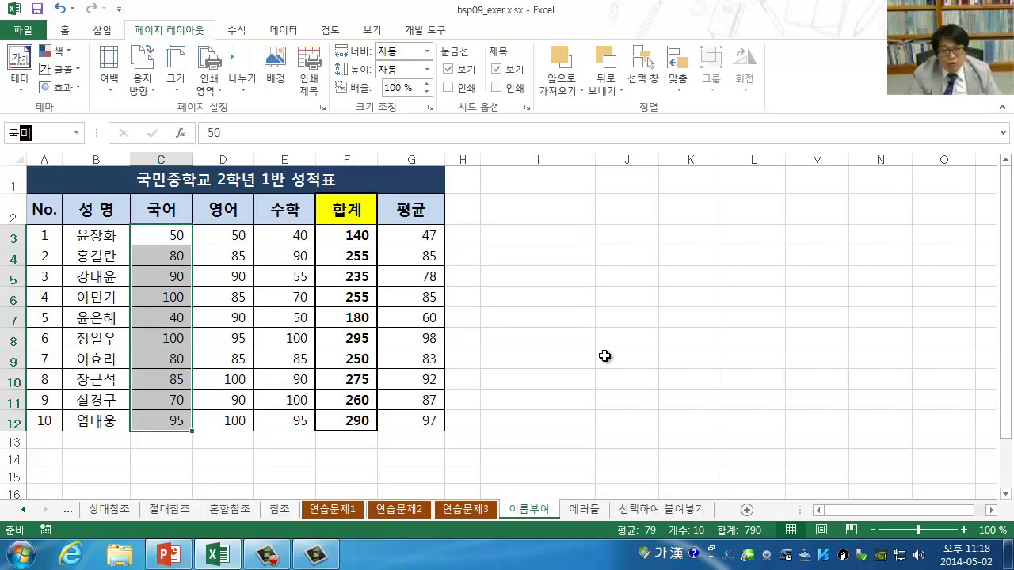
{"action": "type", "text": "ㅣㄴㄱㅜㄱㅇ"}
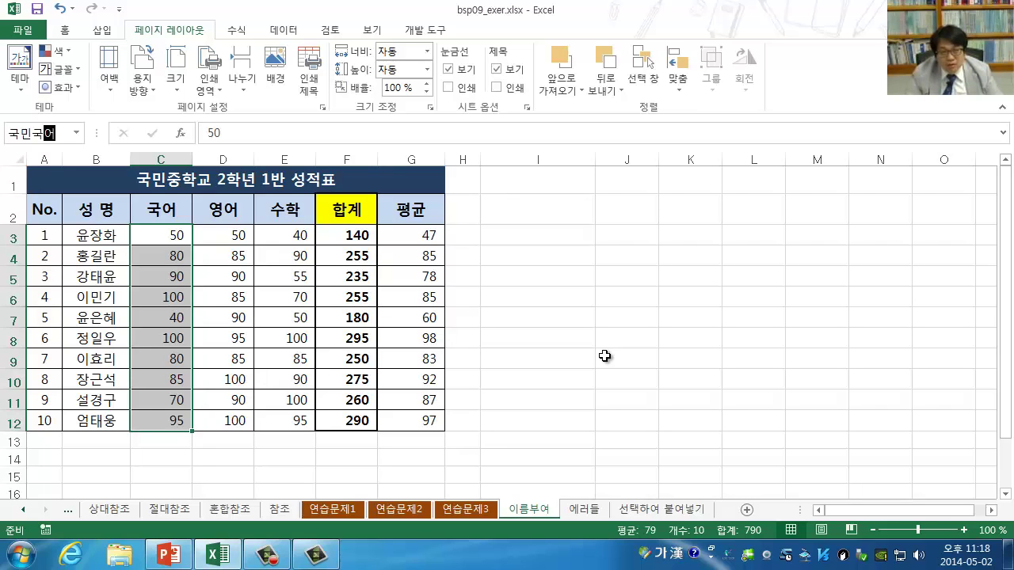
{"action": "key", "text": "Return"}
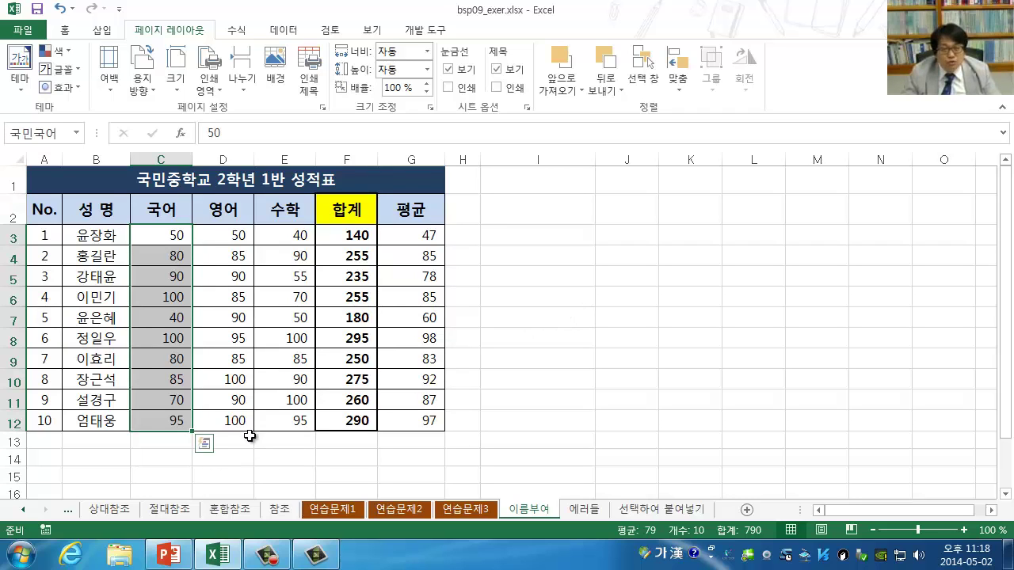
Enter the formula =SUM(국민국어) in C14 to total the 국어 scores by range name.
{"action": "left_click", "coordinate": [159, 459]}
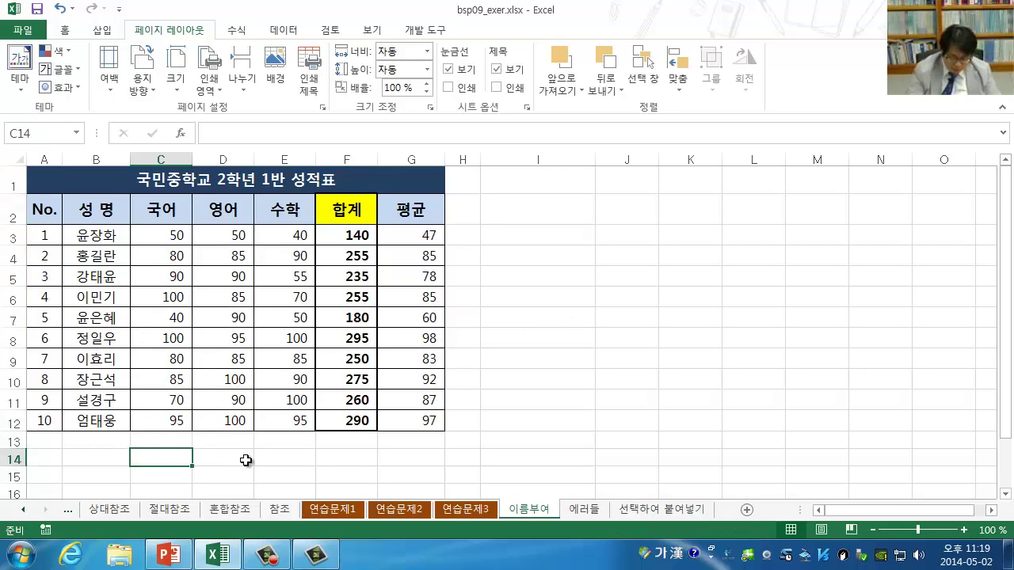
{"action": "type", "text": "=ㄴ"}
{"action": "key", "text": "BackSpace"}
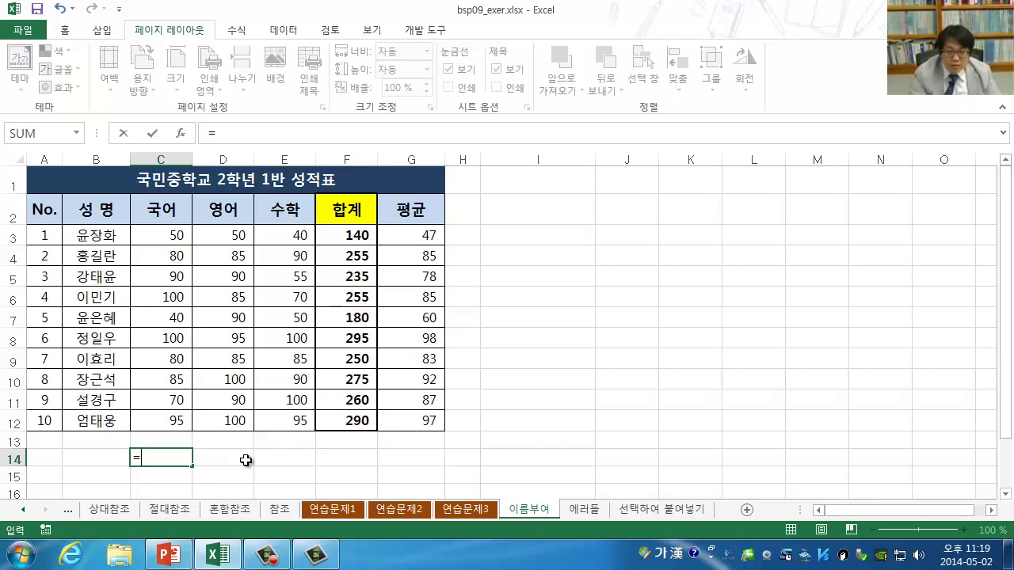
{"action": "key", "text": "Hangul"}
{"action": "type", "text": "sum)"}
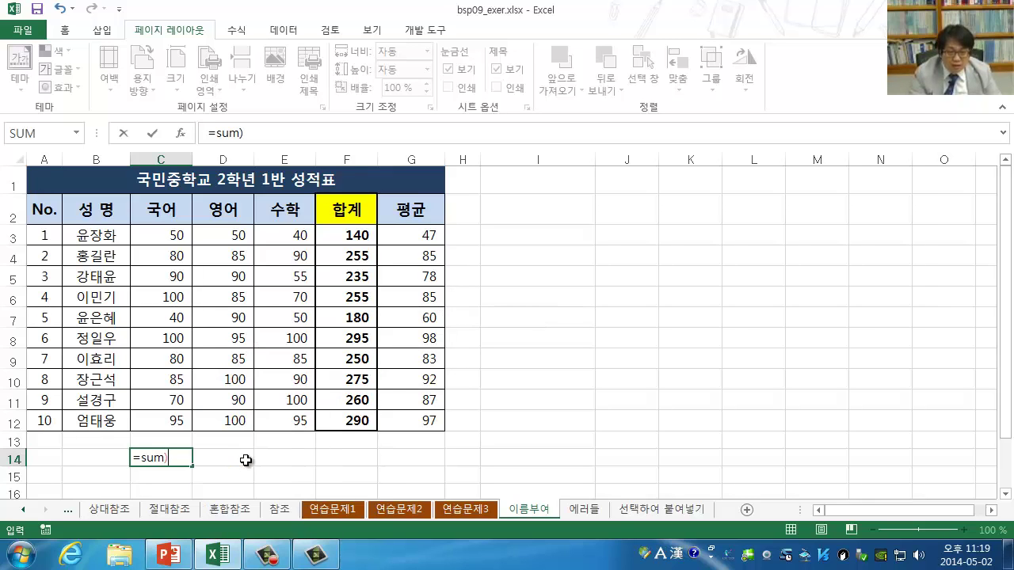
{"action": "key", "text": "BackSpace"}
{"action": "type", "text": "("}
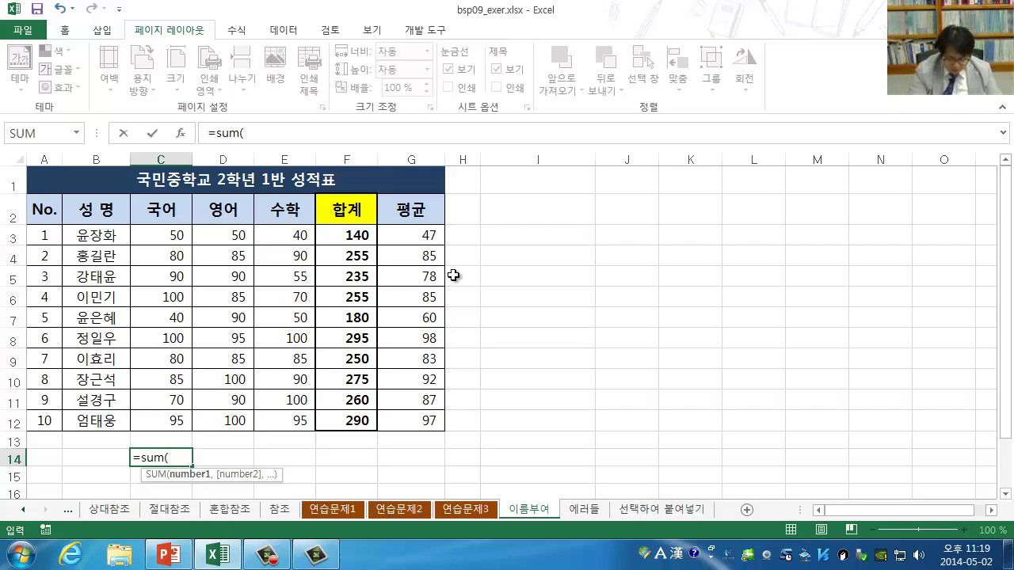
{"action": "type", "text": "ㄱ민"}
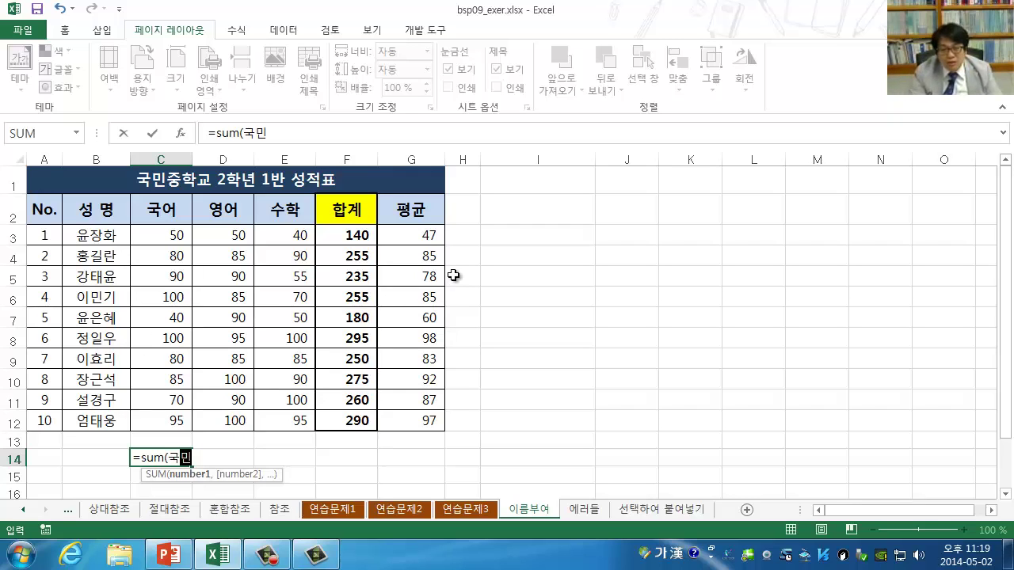
{"action": "type", "text": "국어)"}
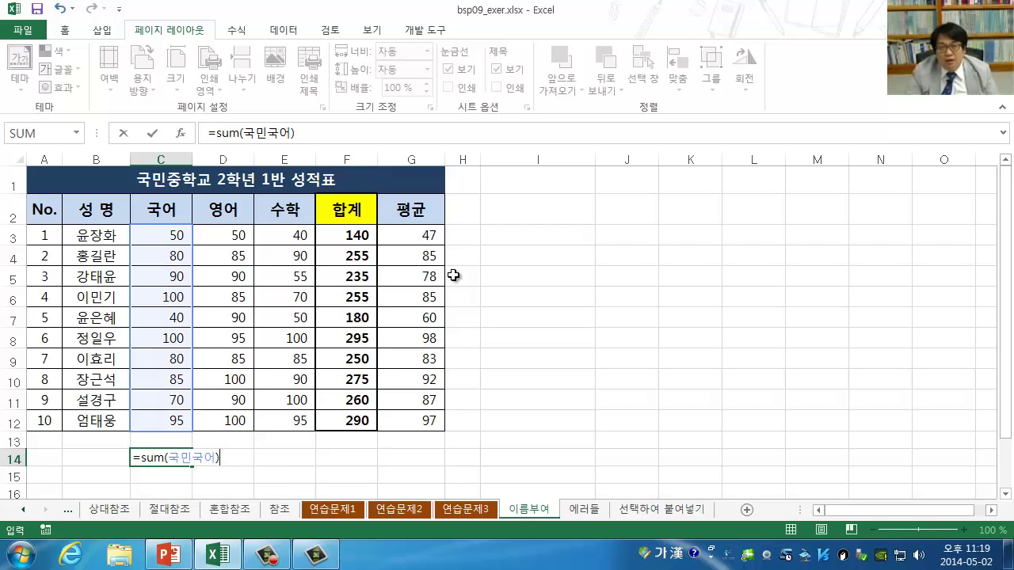
{"action": "key", "text": "Return"}
{"action": "key", "text": "Up"}
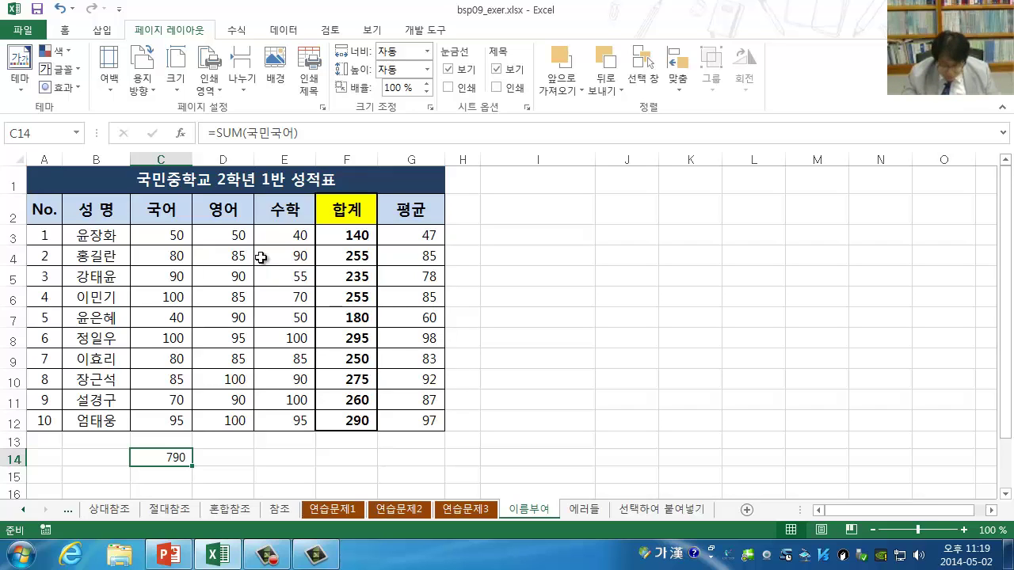
Define a workbook-scope name 국민수학 that refers to the 수학 scores in E3:E12.
{"action": "left_click_drag", "start_coordinate": [223, 234], "coordinate": [228, 419]}
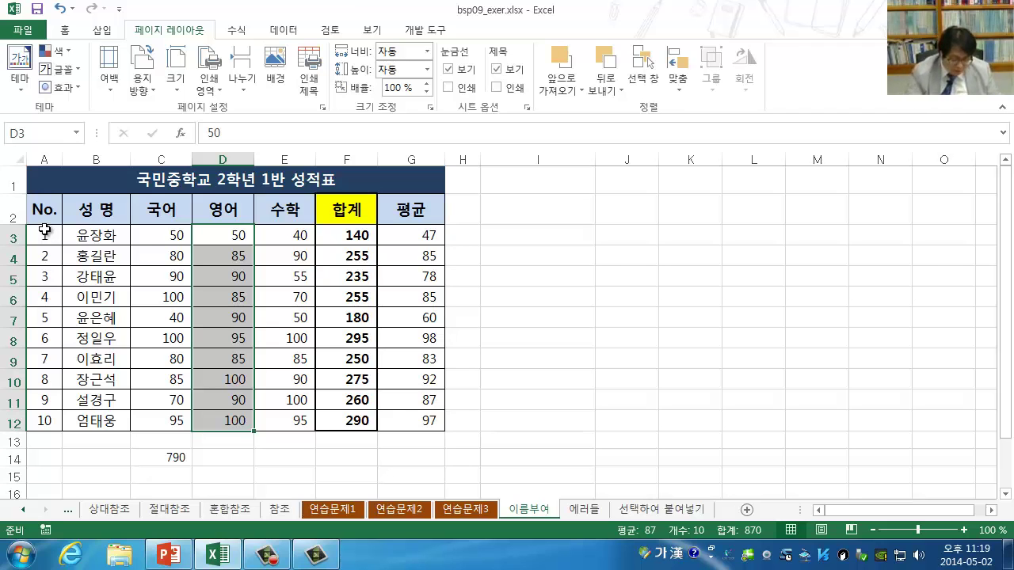
{"action": "key", "text": "ctrl+F3"}
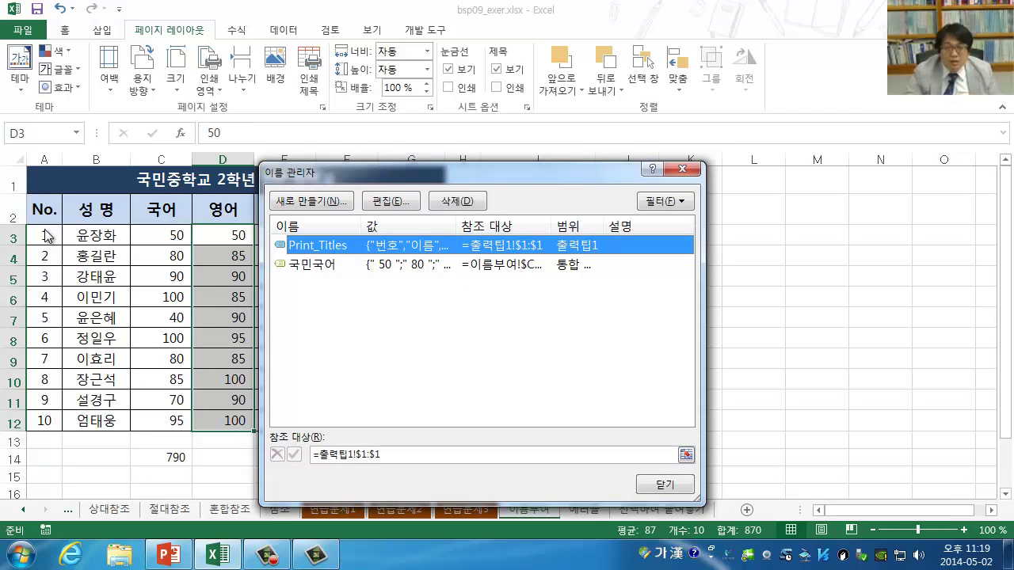
{"action": "left_click_drag", "start_coordinate": [459, 176], "coordinate": [506, 113]}
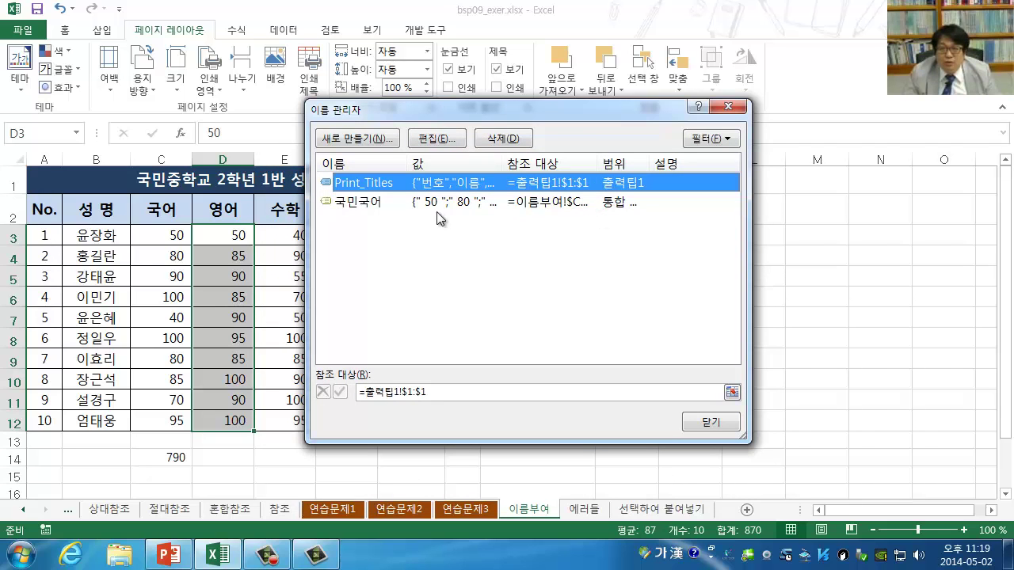
{"action": "left_click", "coordinate": [381, 140]}
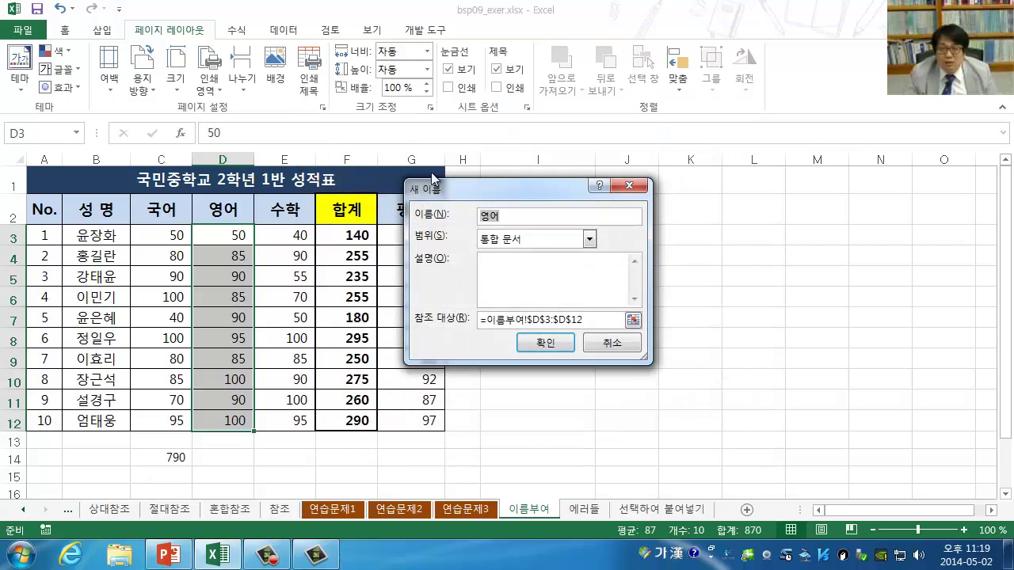
{"action": "type", "text": "국민수학"}
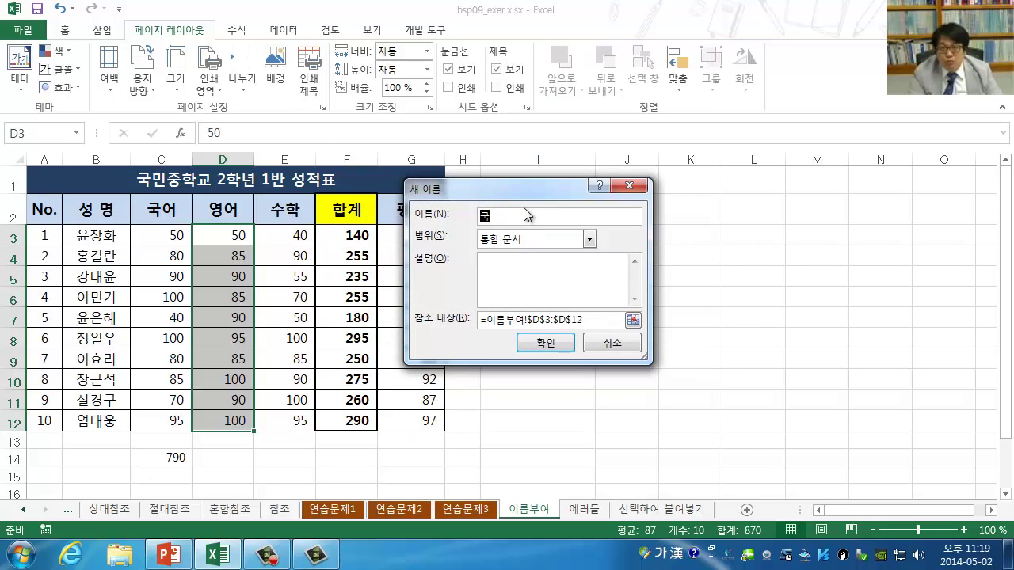
{"action": "left_click", "coordinate": [633, 320]}
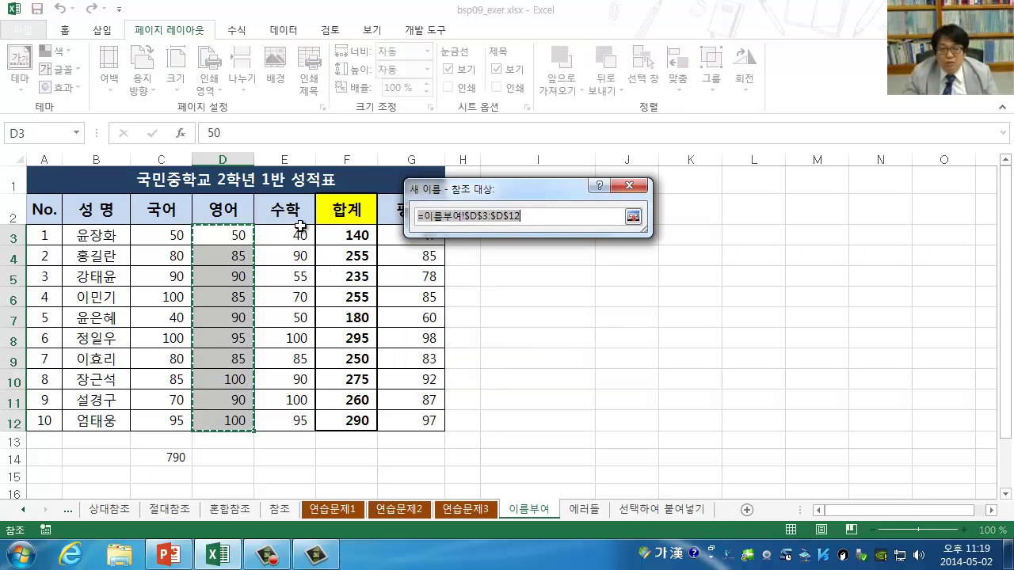
{"action": "left_click_drag", "start_coordinate": [302, 228], "coordinate": [293, 417]}
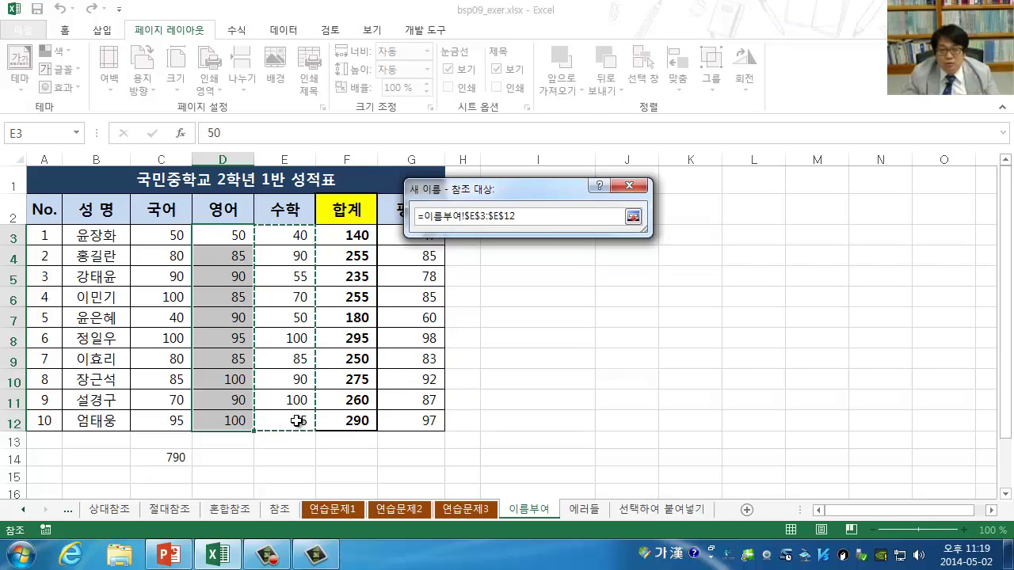
{"action": "left_click", "coordinate": [634, 218]}
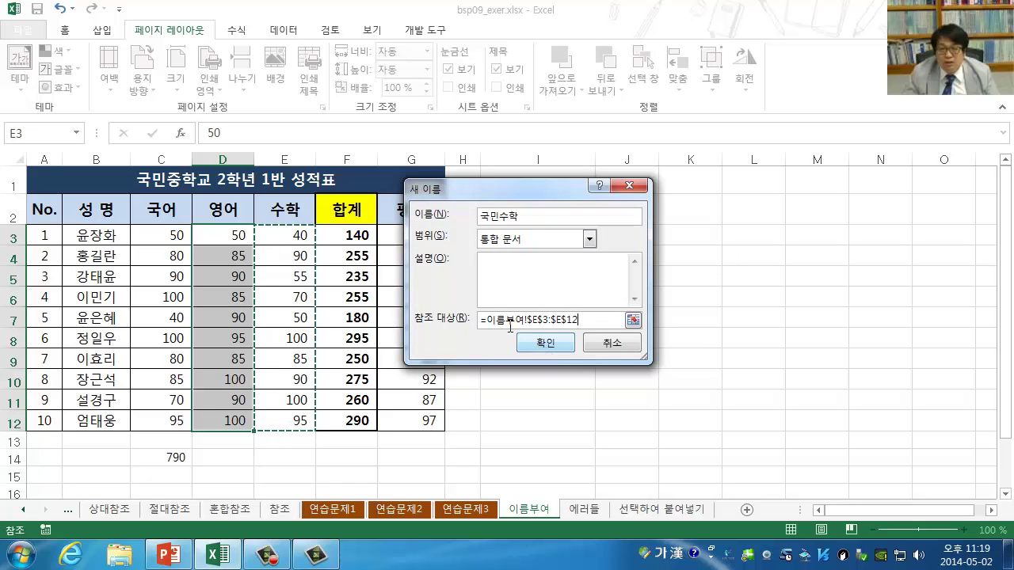
{"action": "left_click", "coordinate": [536, 343]}
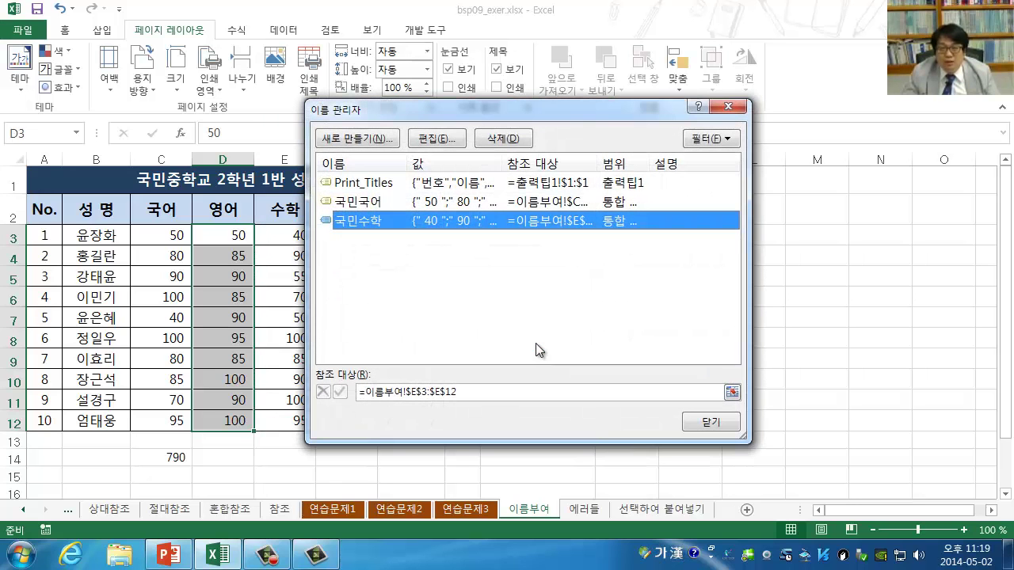
{"action": "left_click", "coordinate": [724, 422]}
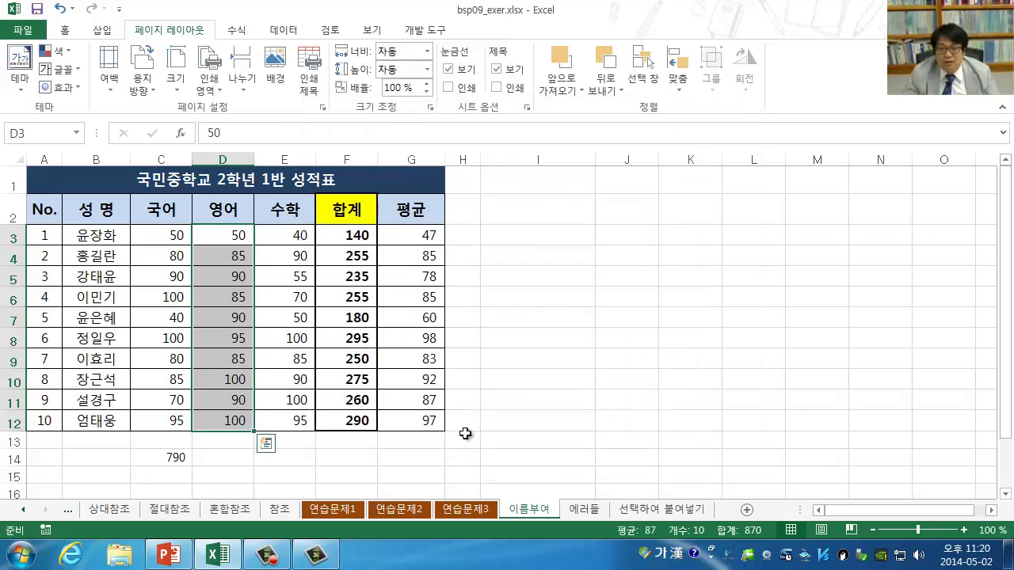
Enter the formula =AVERAGE(국민수학) in F14 to average the 수학 scores by range name.
{"action": "left_click", "coordinate": [349, 457]}
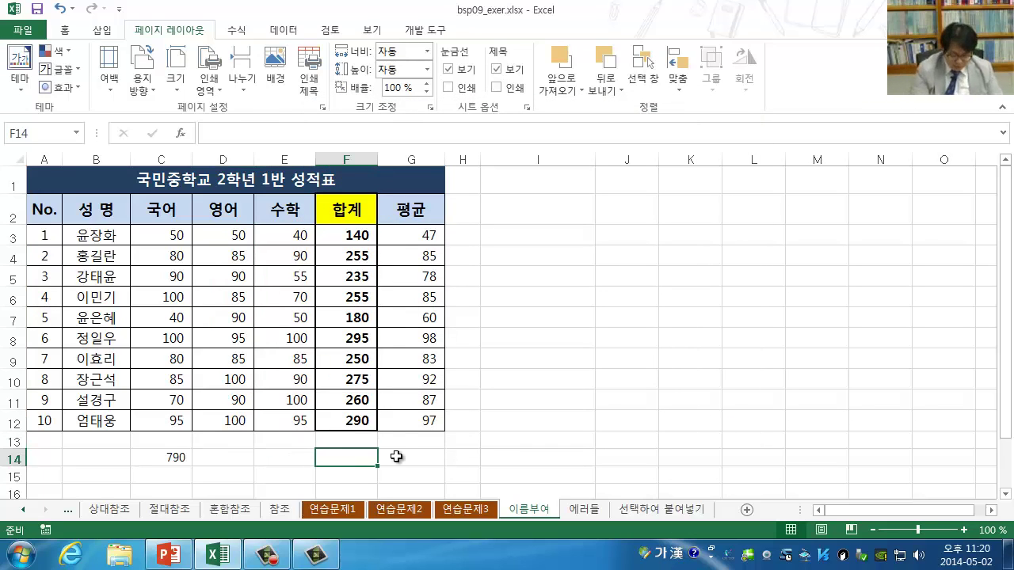
{"action": "type", "text": "=a"}
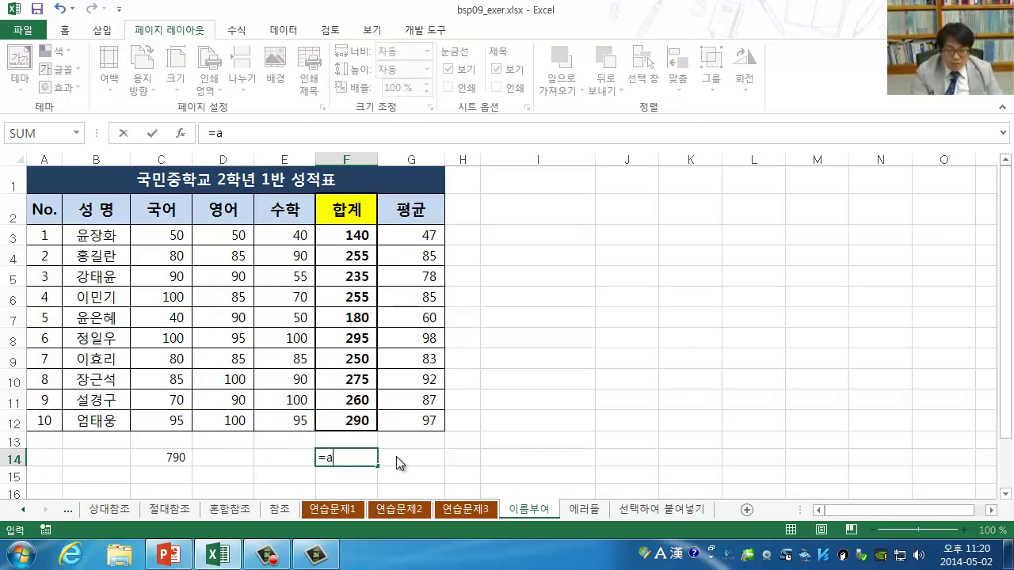
{"action": "type", "text": "verage"}
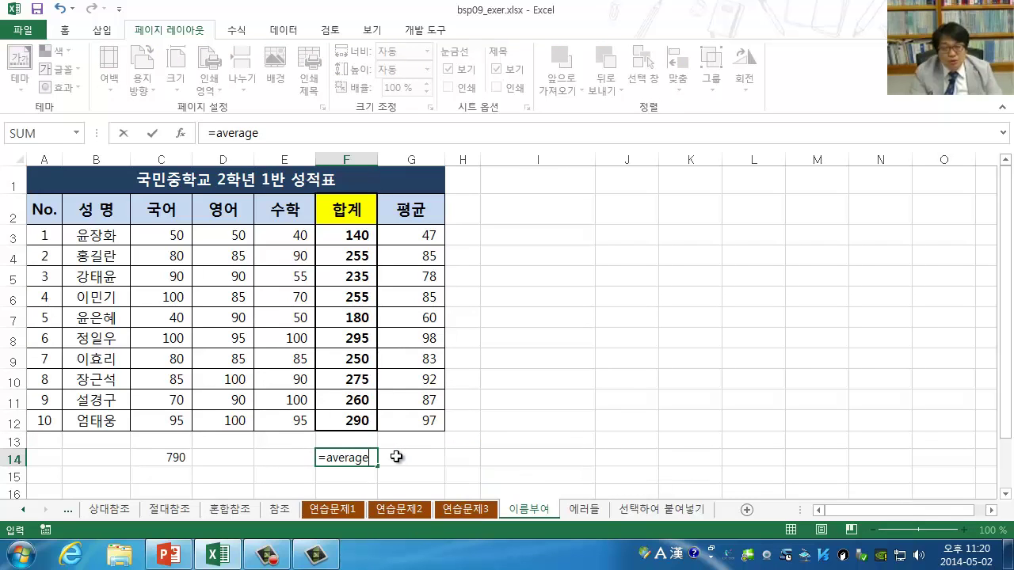
{"action": "key", "text": "BackSpace"}
{"action": "type", "text": "("}
{"action": "key", "text": "Hangul"}
{"action": "type", "text": "국ㅁ"}
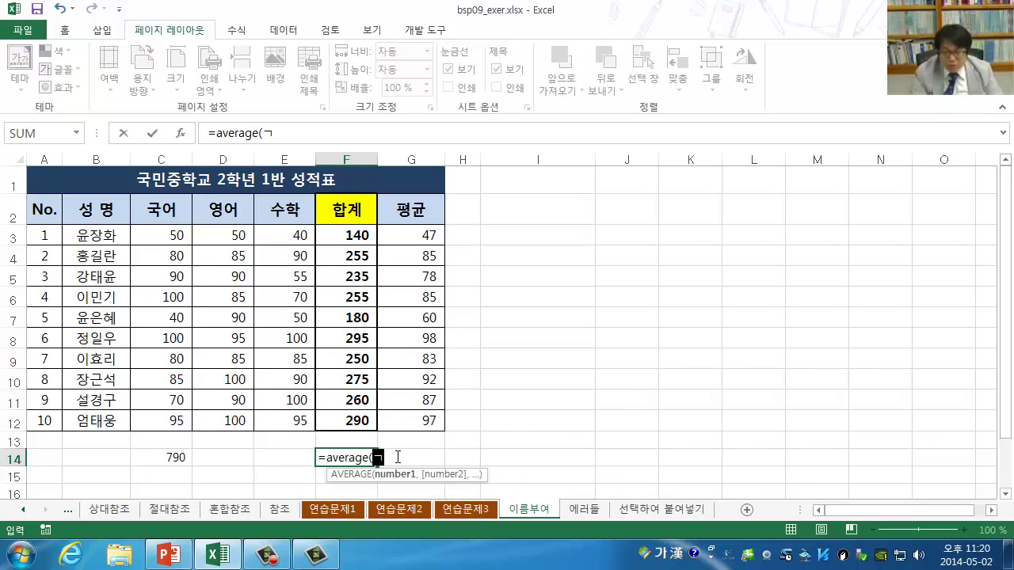
{"action": "type", "text": "민수학)"}
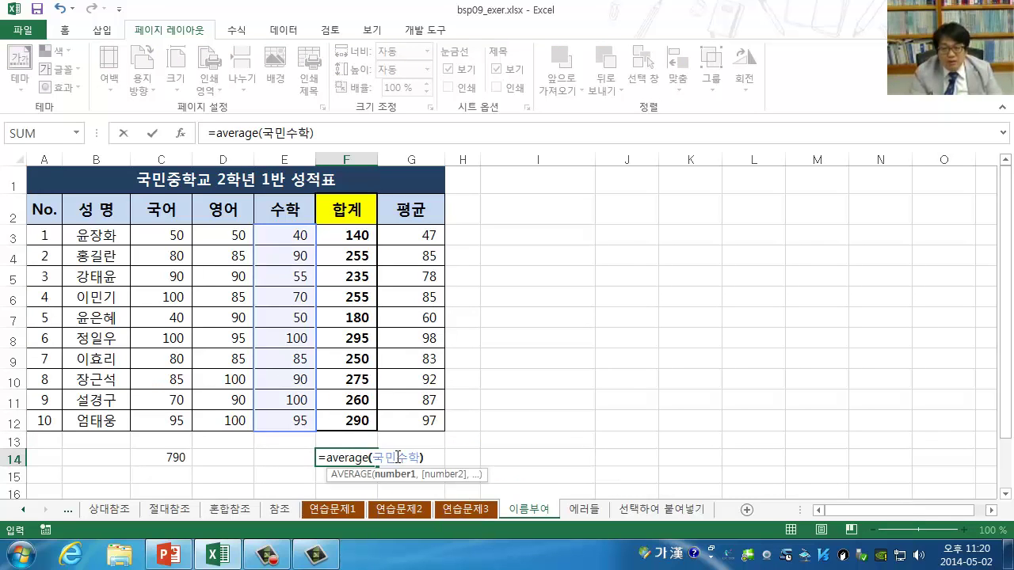
{"action": "key", "text": "Return"}
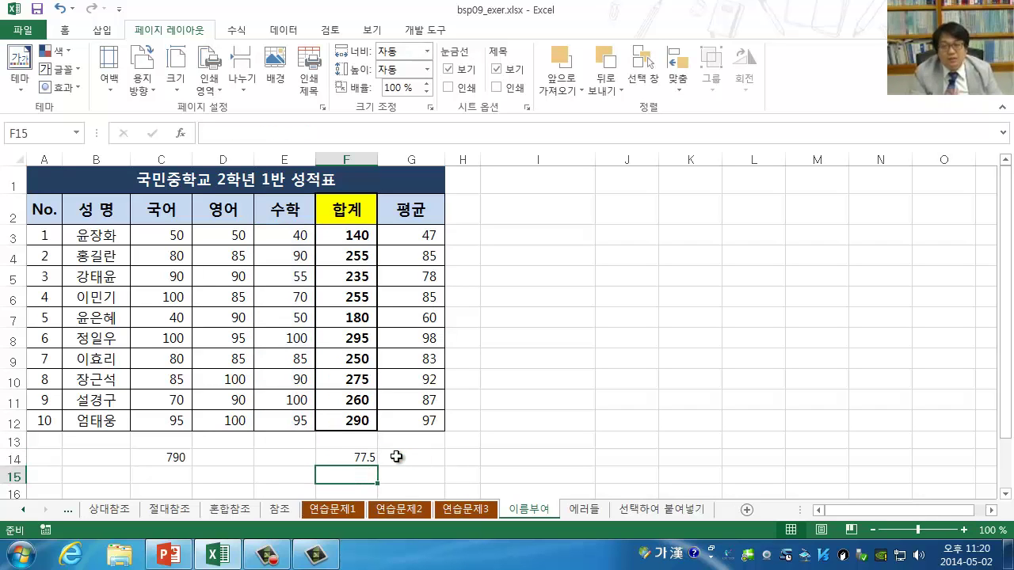
{"action": "key", "text": "Up"}
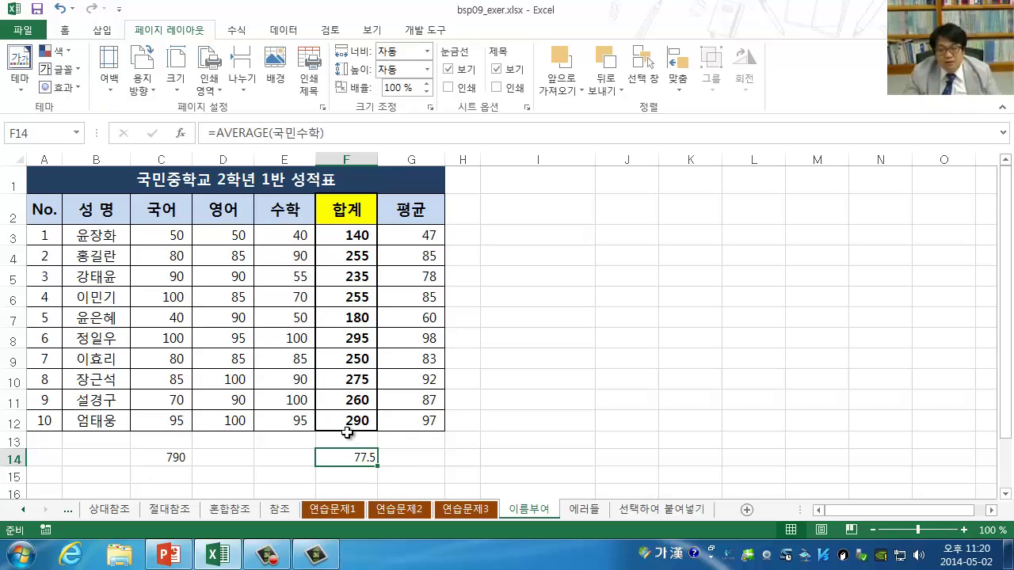
Enter an AVERAGE formula in E14, picking the cells E3:E12 on the sheet as its 국민수학 argument.
{"action": "left_click", "coordinate": [301, 456]}
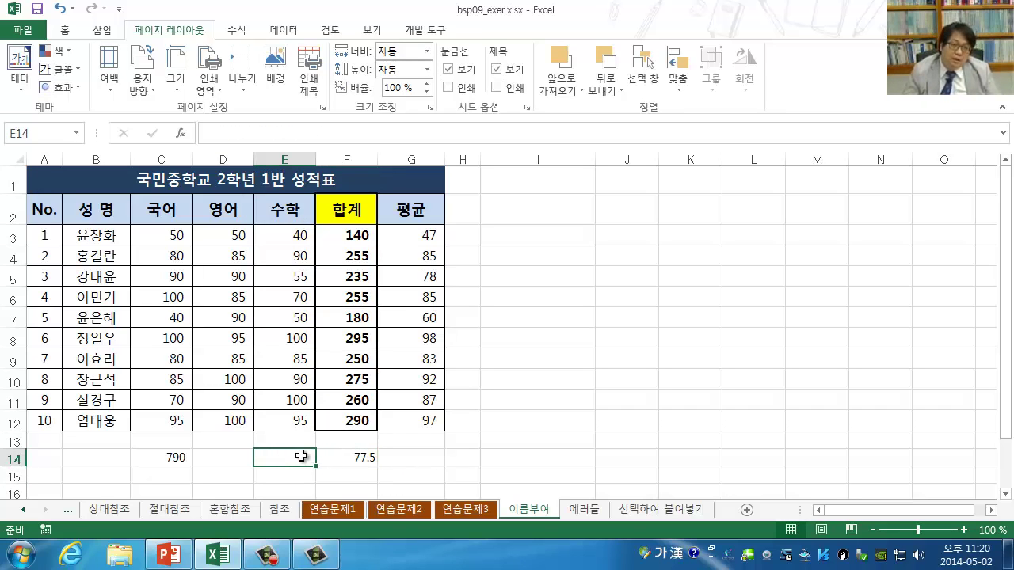
{"action": "type", "text": "=averag"}
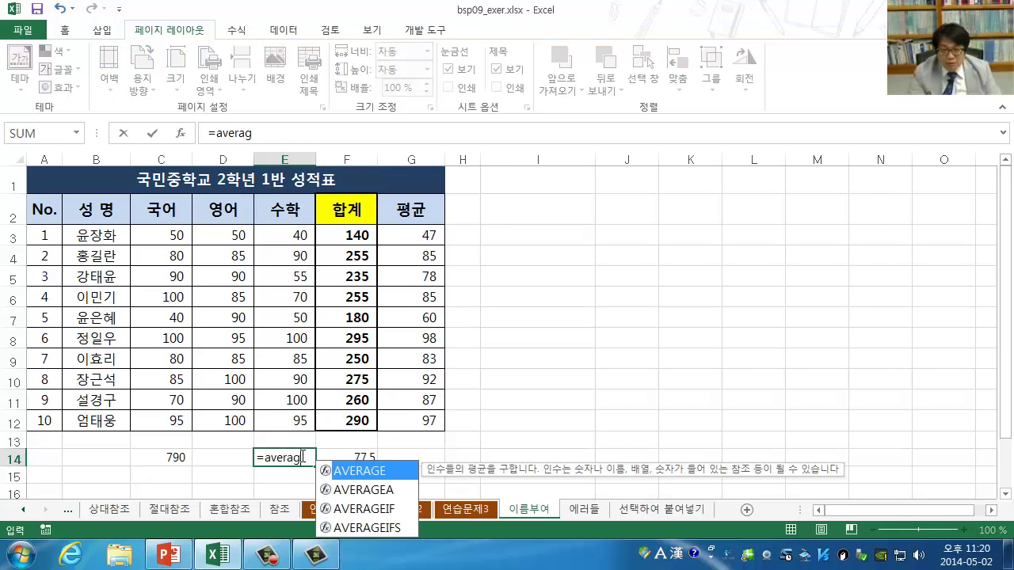
{"action": "type", "text": "e("}
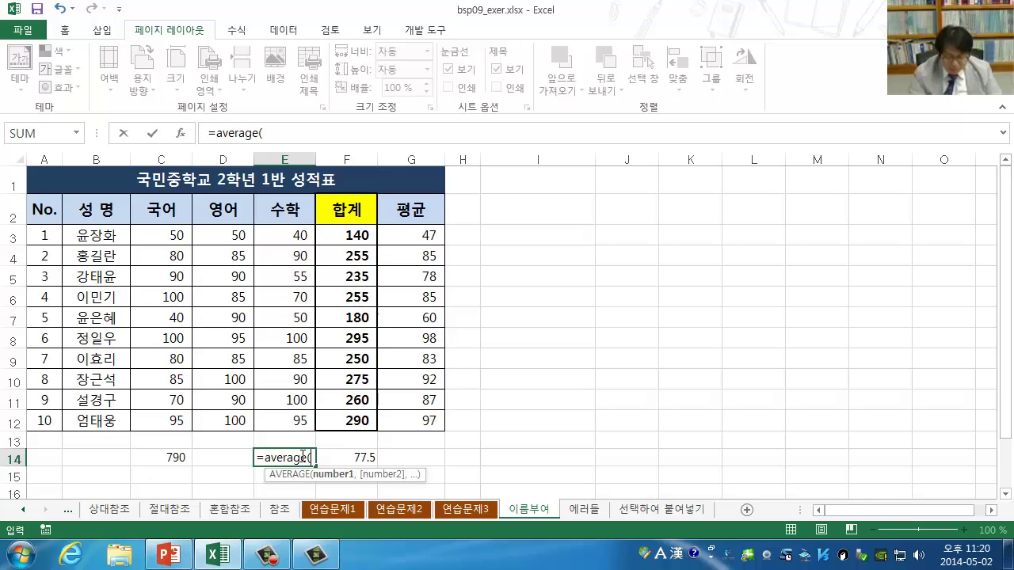
{"action": "left_click", "coordinate": [297, 235]}
{"action": "left_click_drag", "start_coordinate": [297, 236], "coordinate": [286, 423]}
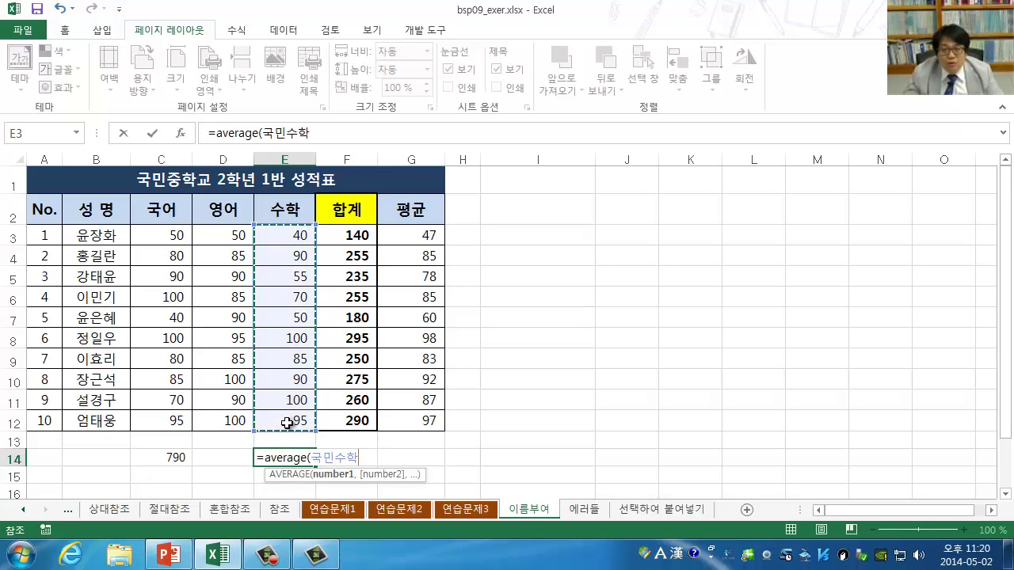
{"action": "type", "text": ")"}
{"action": "key", "text": "Return"}
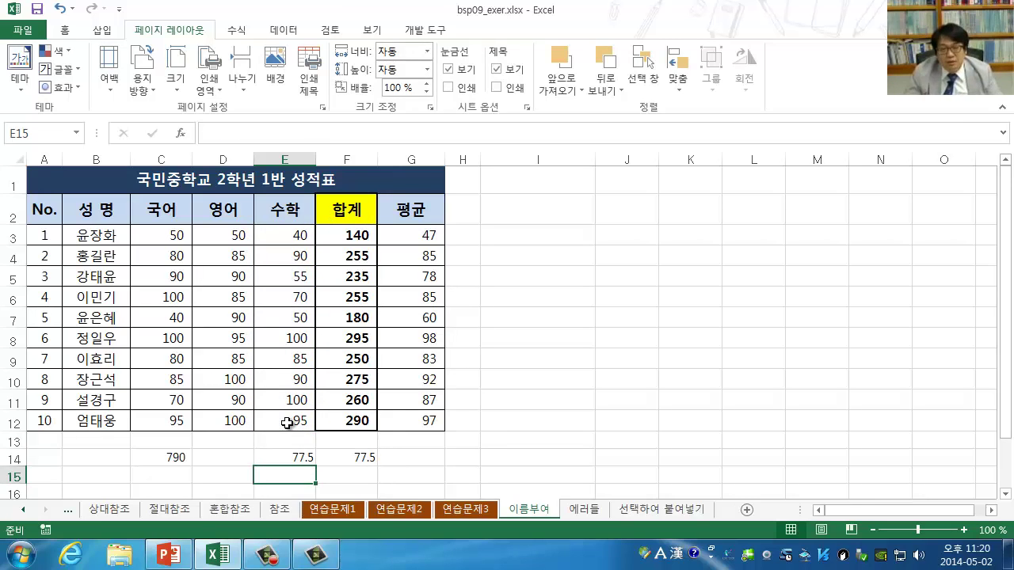
Widen column A on the 에러들 sheet so the number in A4 fits, and select that cell to check its formula.
{"action": "key", "text": "Up"}
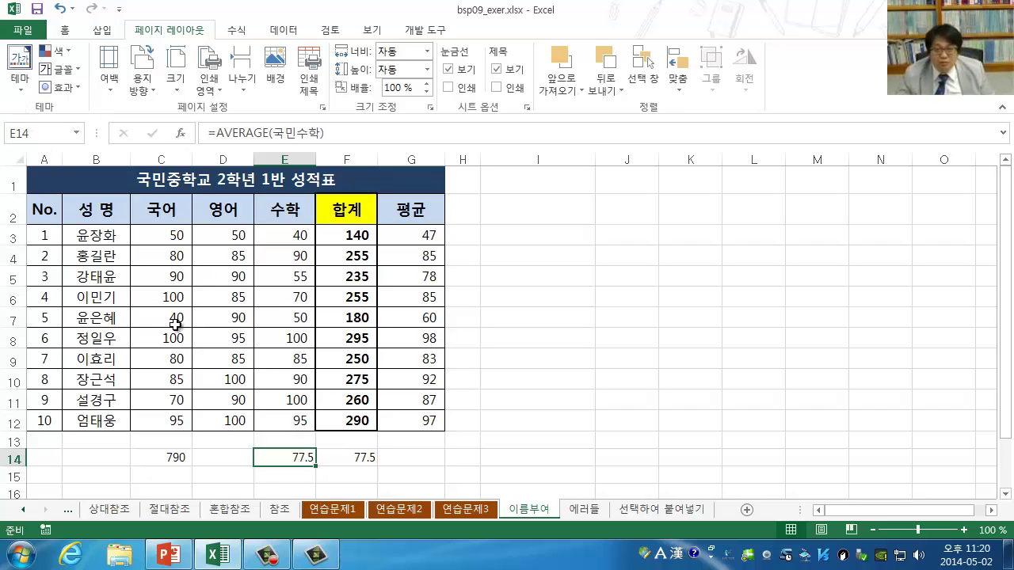
{"action": "left_click", "coordinate": [586, 511]}
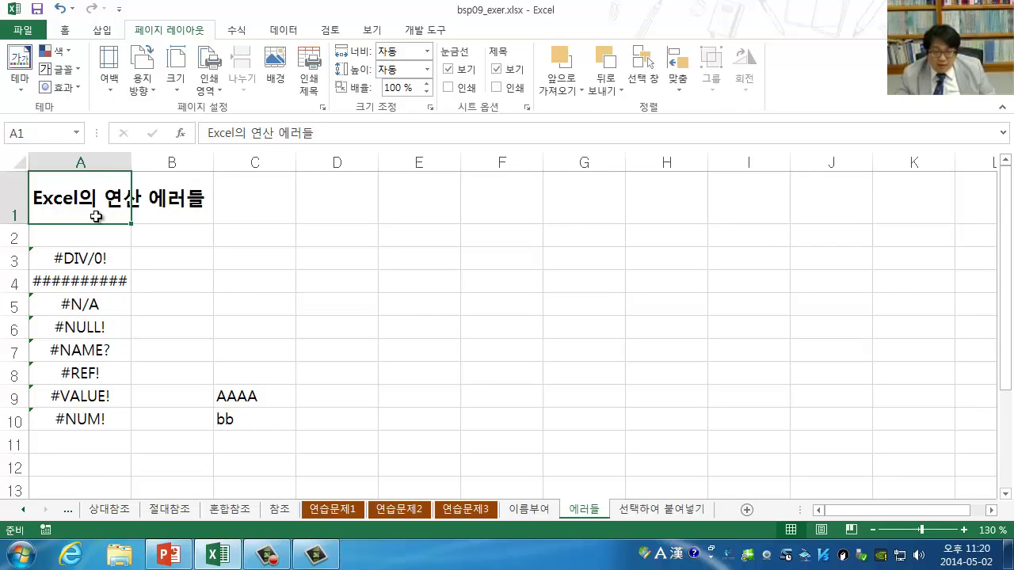
{"action": "mouse_move", "coordinate": [63, 280]}
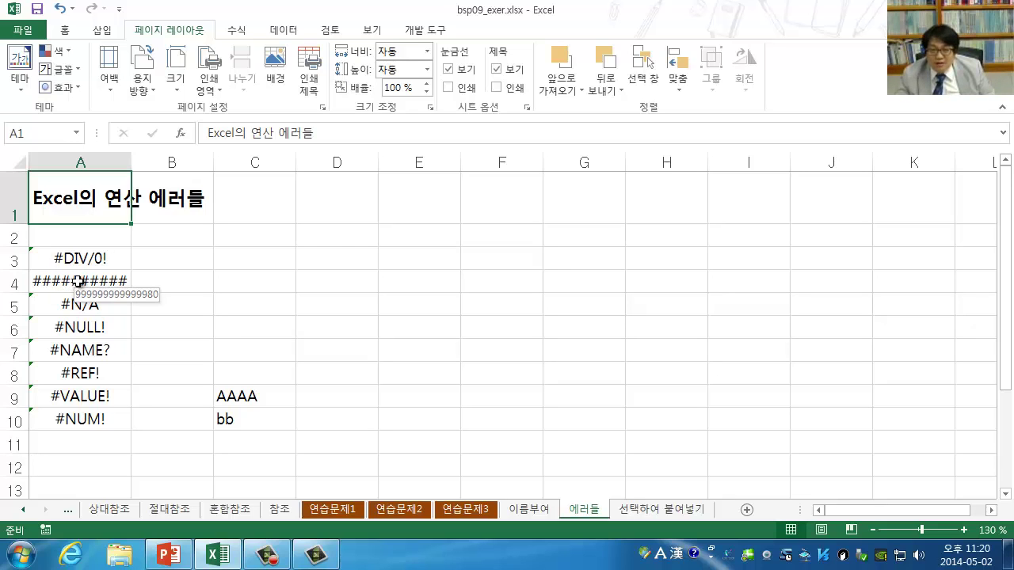
{"action": "left_click_drag", "start_coordinate": [128, 160], "coordinate": [184, 161]}
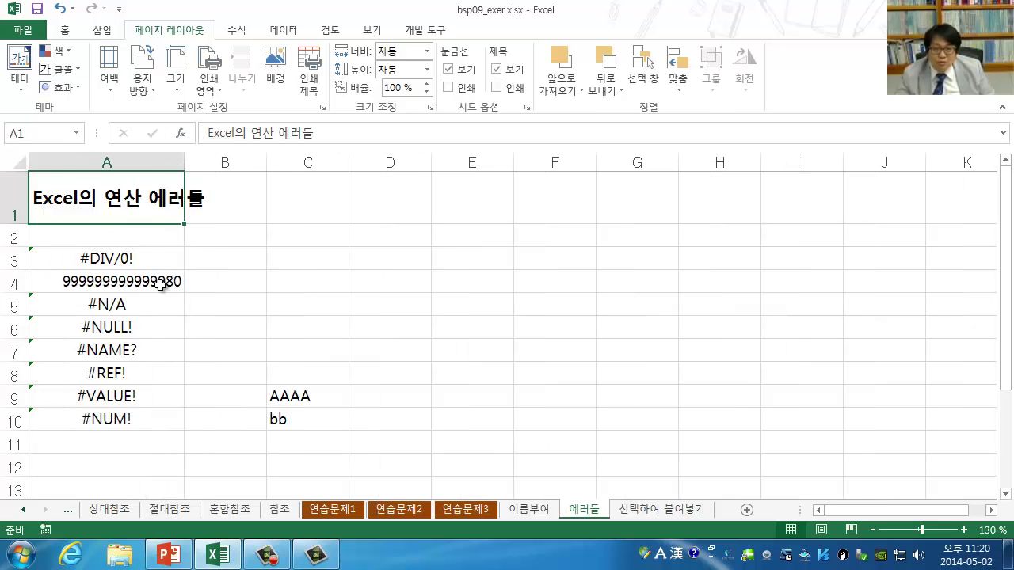
{"action": "left_click", "coordinate": [94, 285]}
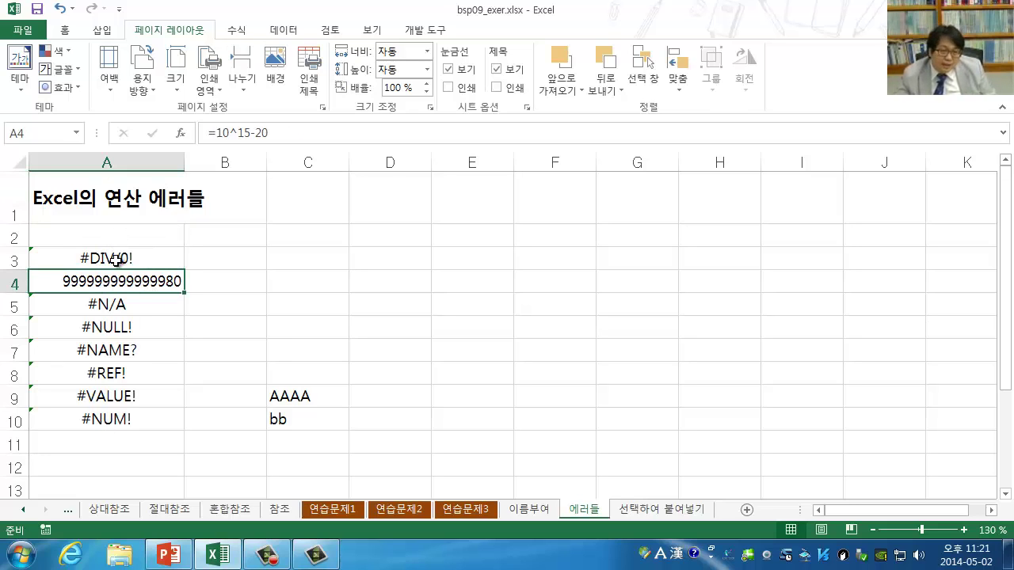
Examine the formulas behind the errors in A3 and A5 through A8, and review the workbook's defined names.
{"action": "left_click", "coordinate": [117, 260]}
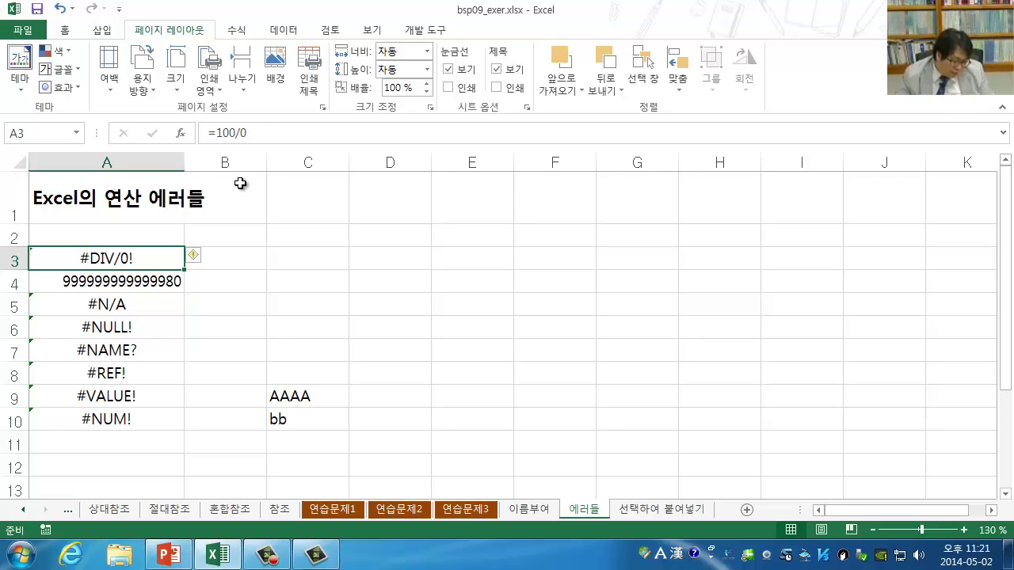
{"action": "left_click", "coordinate": [109, 307]}
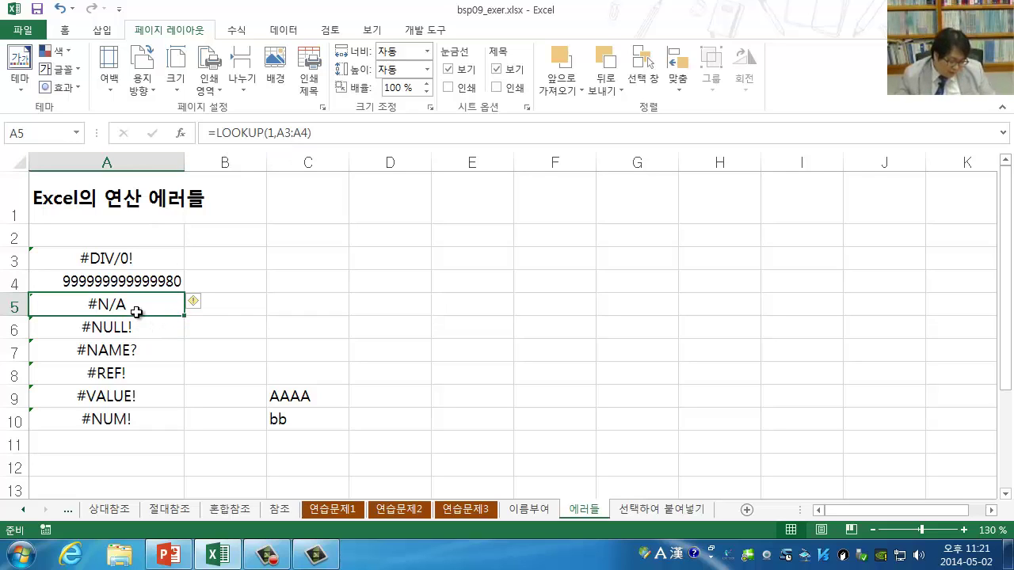
{"action": "left_click", "coordinate": [107, 326]}
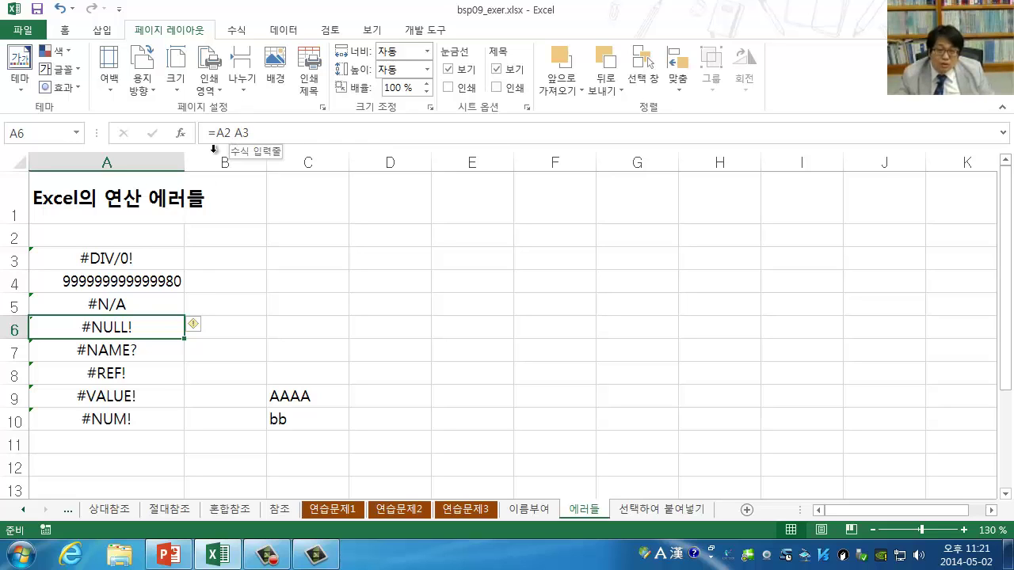
{"action": "left_click", "coordinate": [126, 354]}
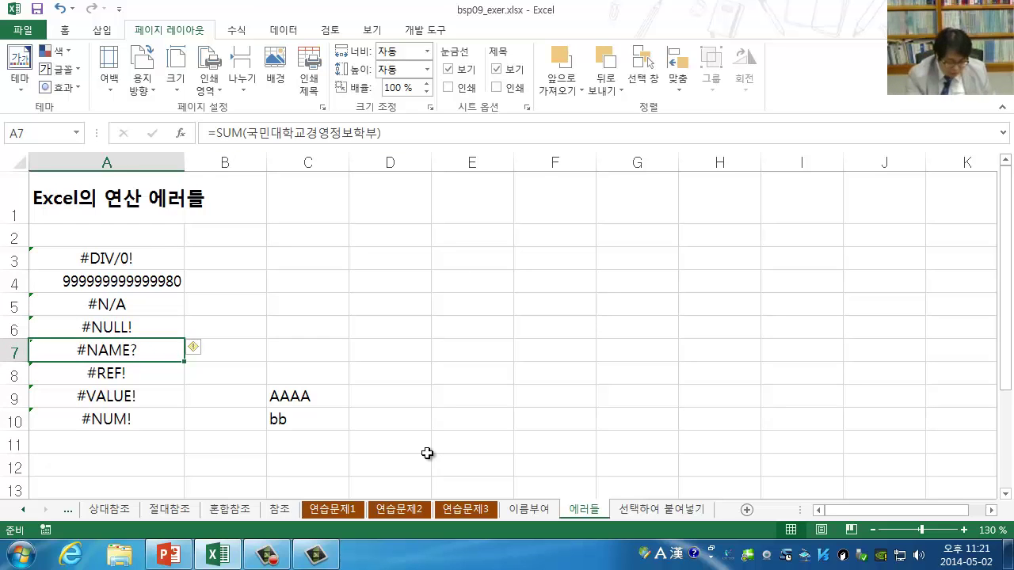
{"action": "key", "text": "ctrl+F3"}
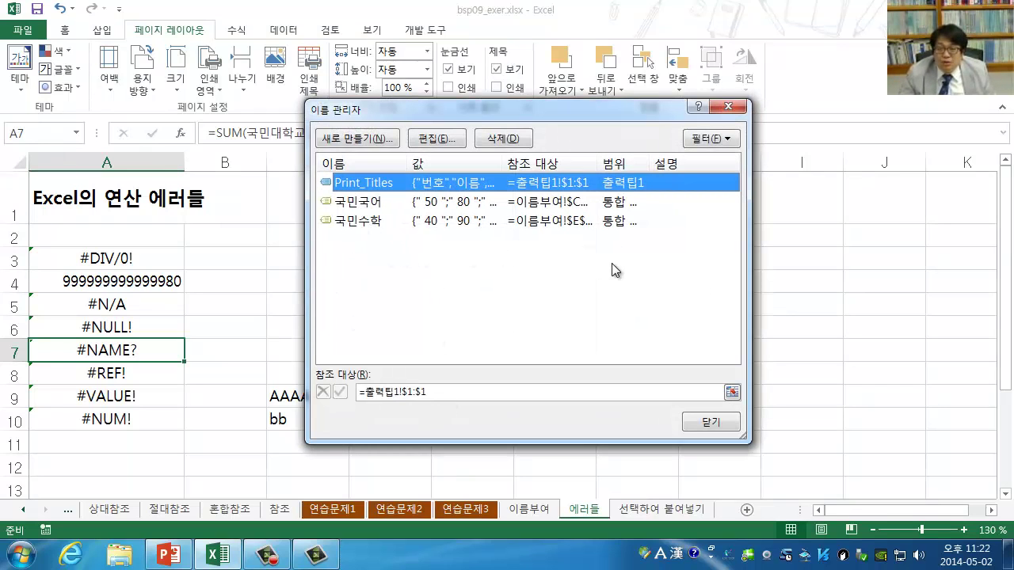
{"action": "left_click", "coordinate": [711, 423]}
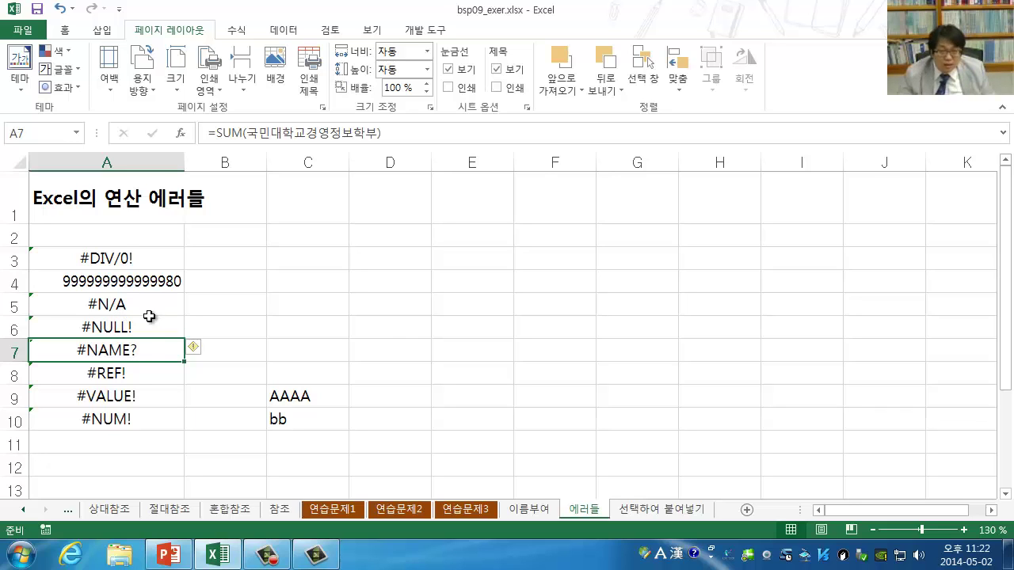
{"action": "left_click", "coordinate": [136, 376]}
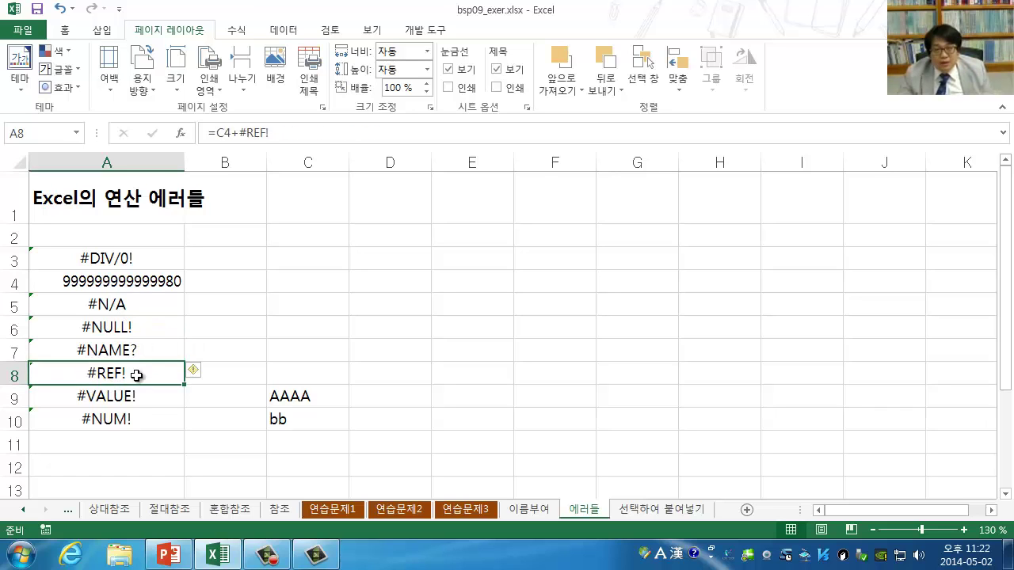
Enter 1 in E2 and 2 in F2 as sample values.
{"action": "left_click", "coordinate": [472, 238]}
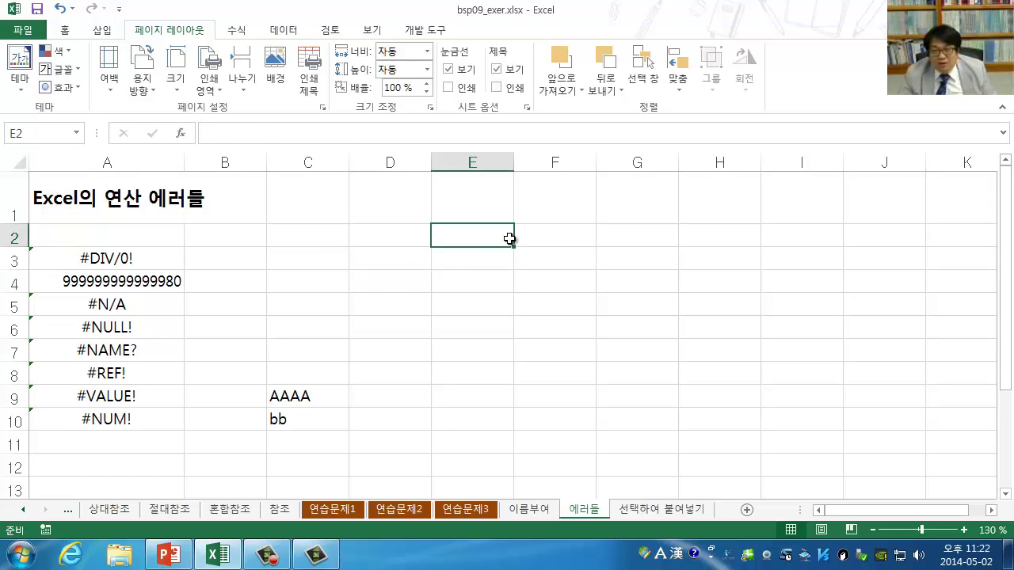
{"action": "type", "text": "1"}
{"action": "key", "text": "Return"}
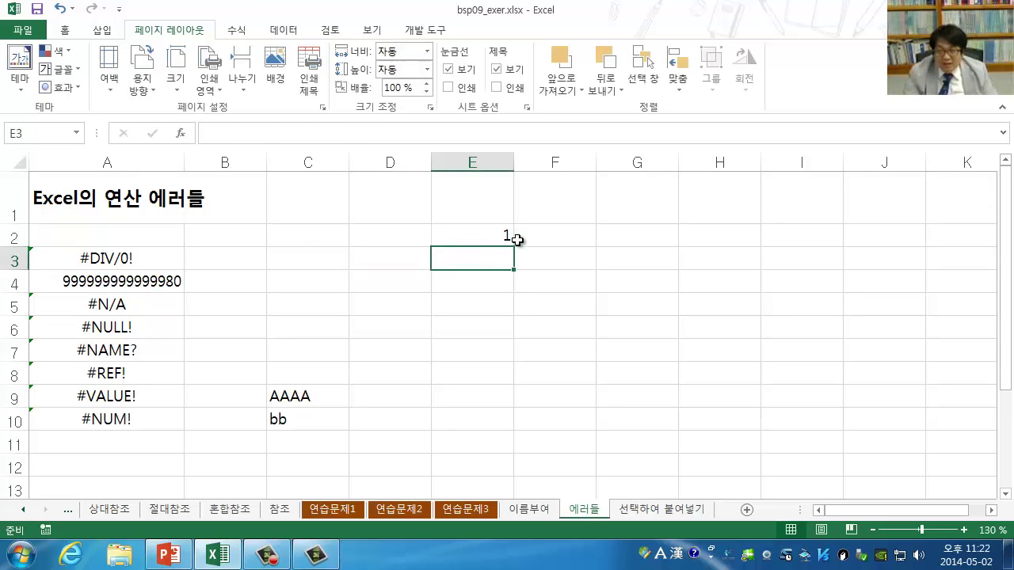
{"action": "key", "text": "Up"}
{"action": "key", "text": "Tab"}
{"action": "type", "text": "2"}
{"action": "key", "text": "Return"}
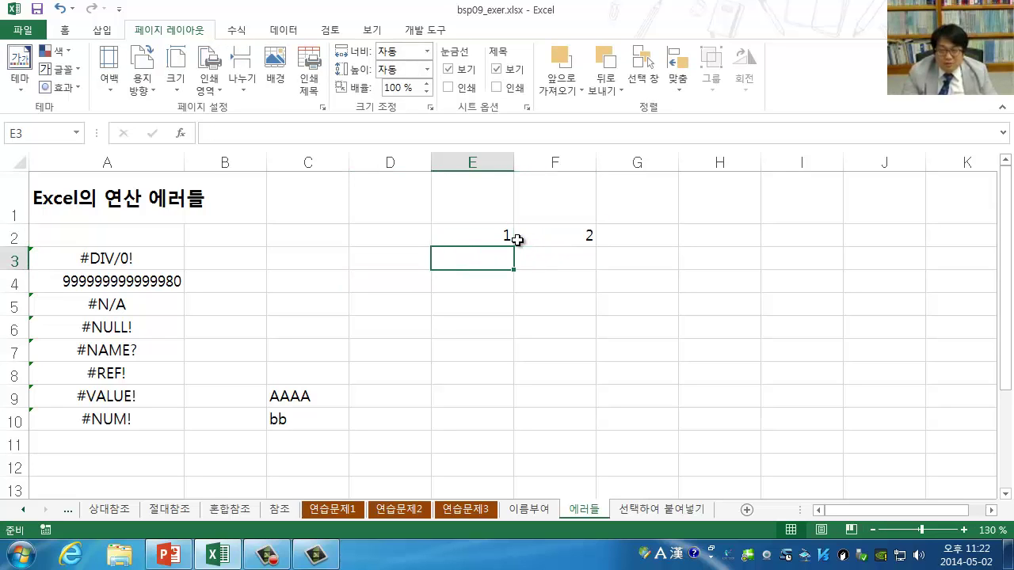
Enter the formula =E2+F2 in E3, picking both referenced cells on the sheet.
{"action": "type", "text": "="}
{"action": "left_click", "coordinate": [505, 238]}
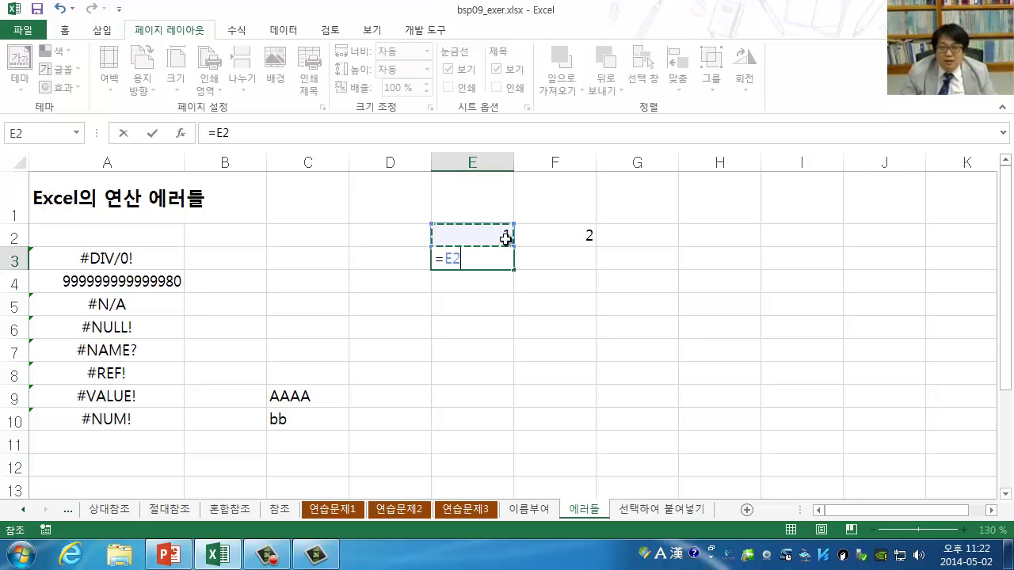
{"action": "type", "text": "+"}
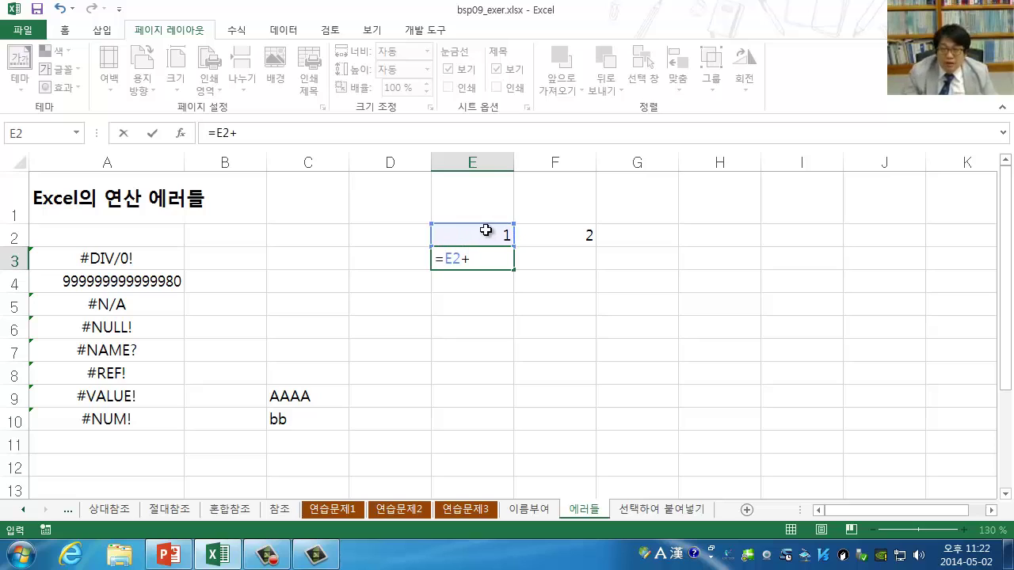
{"action": "left_click", "coordinate": [546, 234]}
{"action": "key", "text": "Return"}
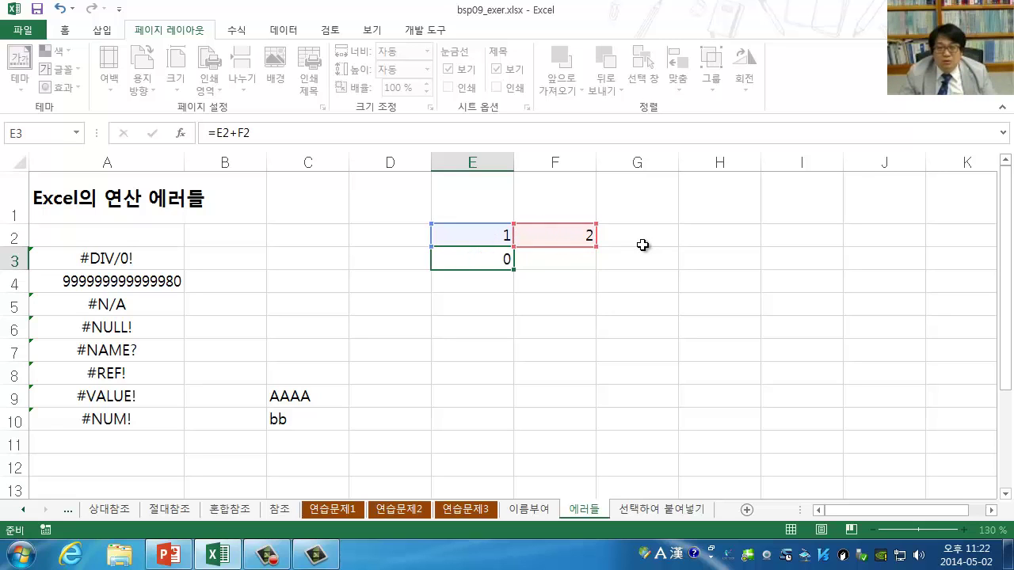
Delete the whole of column F and inspect the formula in E3.
{"action": "left_click", "coordinate": [568, 163]}
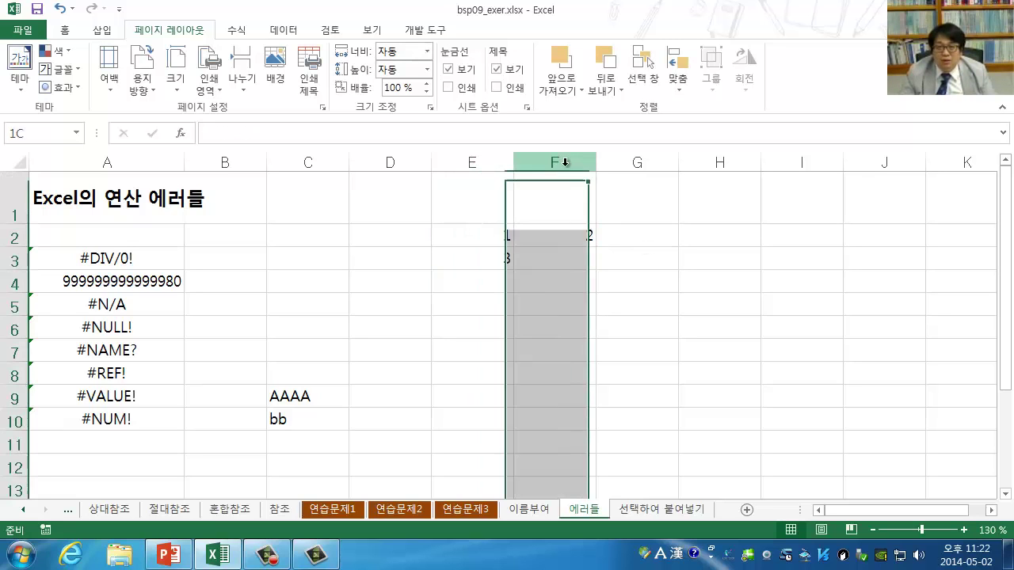
{"action": "right_click", "coordinate": [567, 172]}
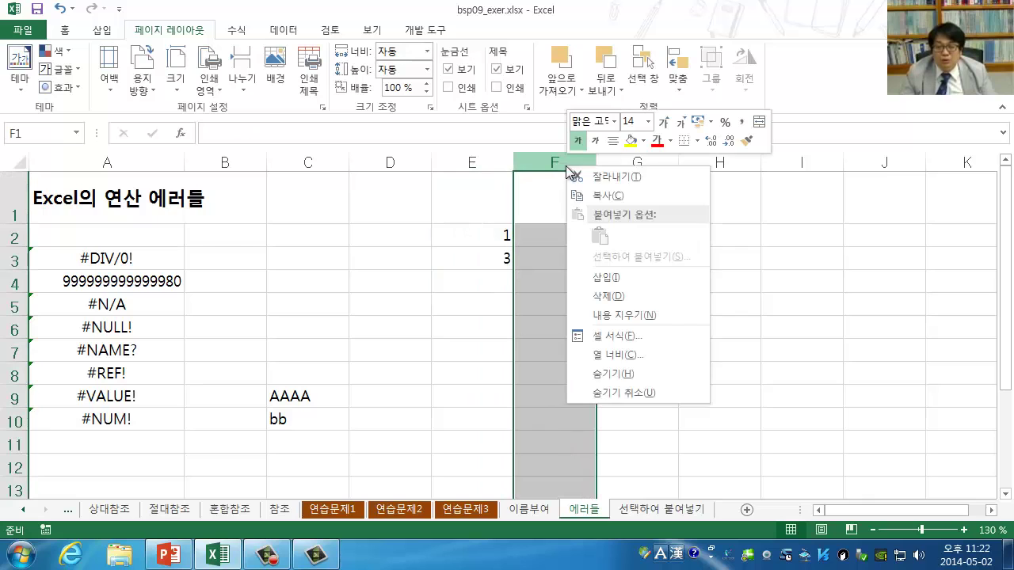
{"action": "left_click", "coordinate": [614, 289]}
{"action": "left_click", "coordinate": [614, 289]}
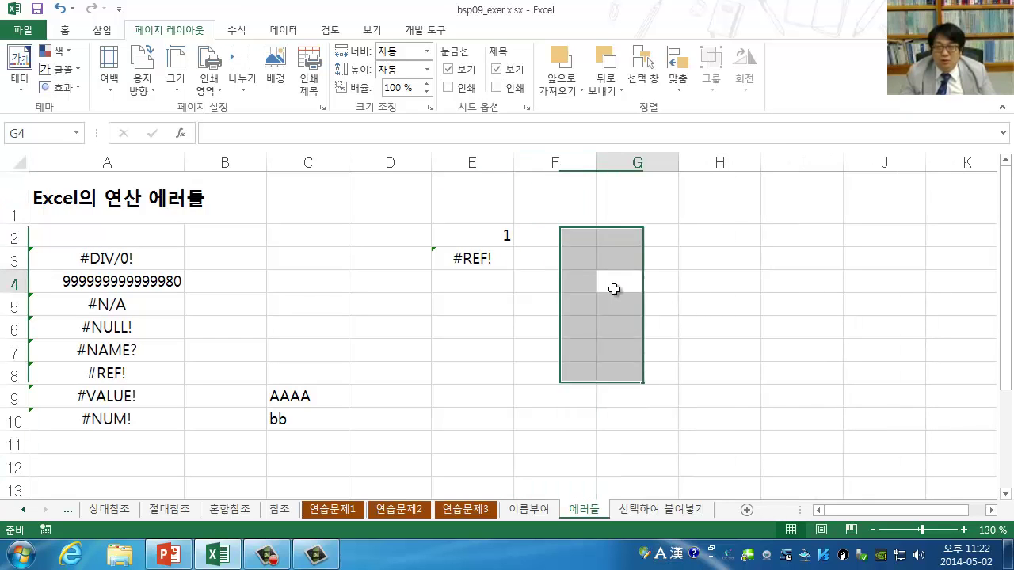
{"action": "left_click", "coordinate": [565, 238]}
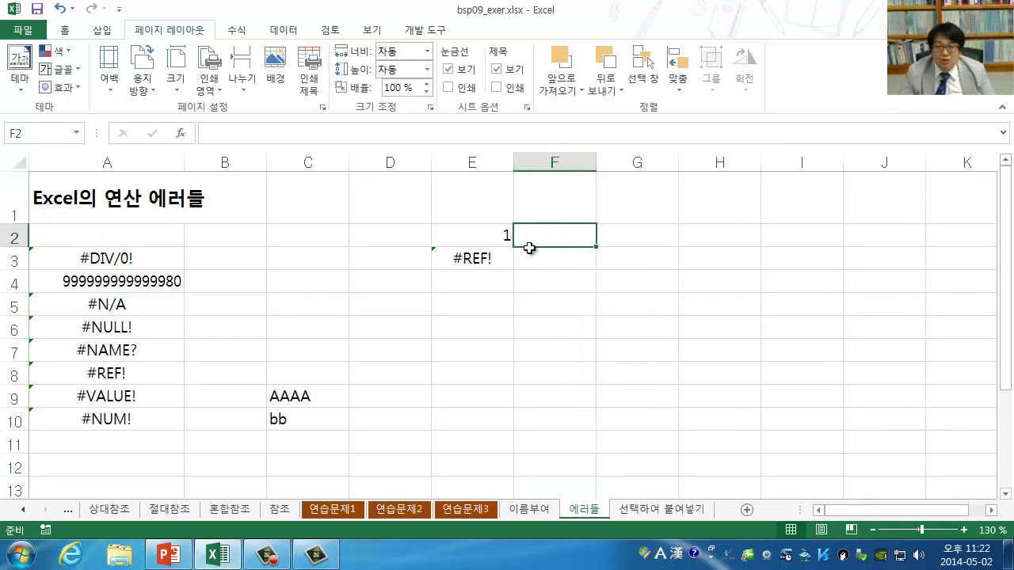
{"action": "left_click", "coordinate": [488, 265]}
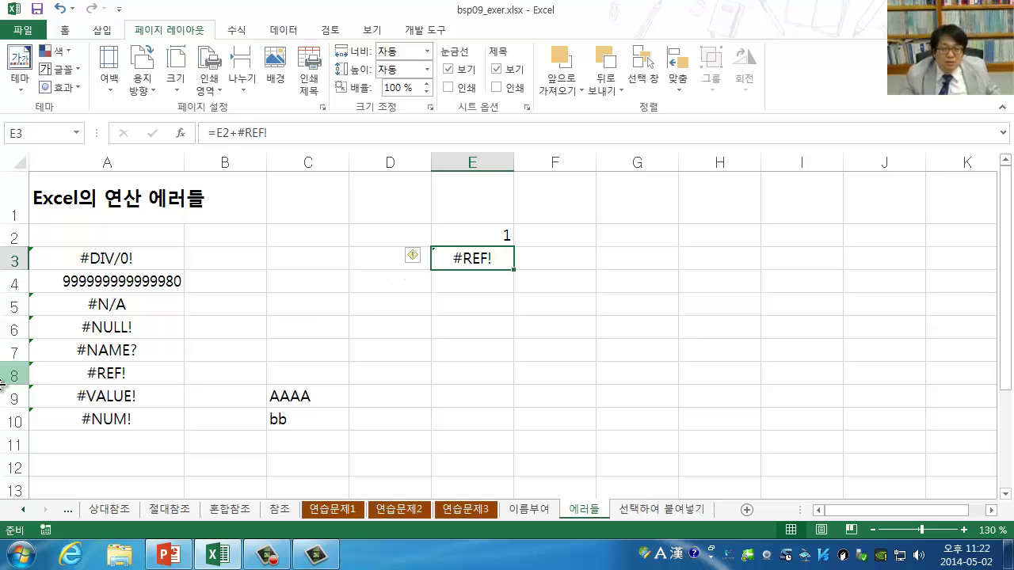
Replace the plus operator in A9's formula with an ampersand, making it ="AAA"&"BBB".
{"action": "left_click", "coordinate": [95, 396]}
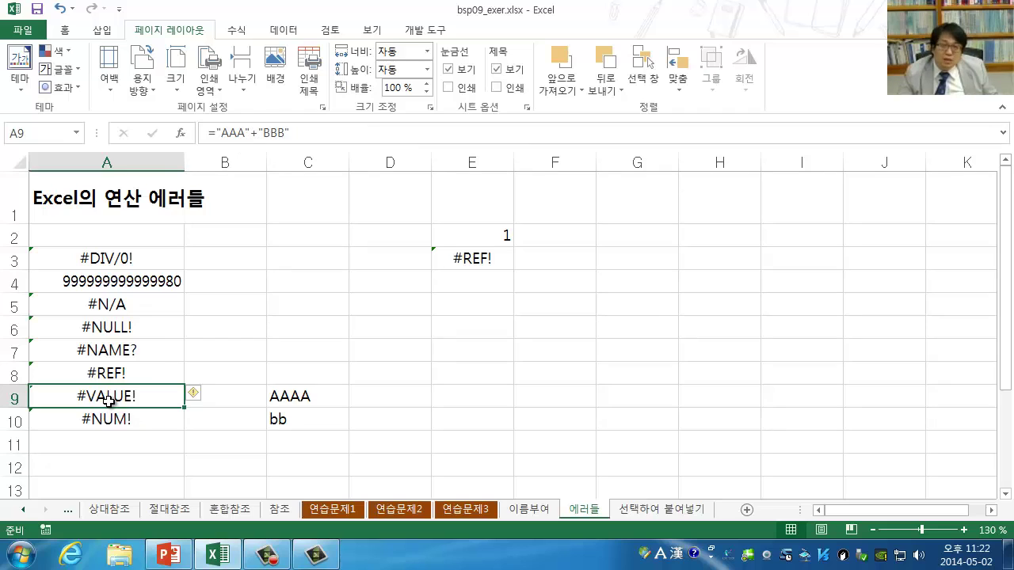
{"action": "left_click", "coordinate": [252, 132]}
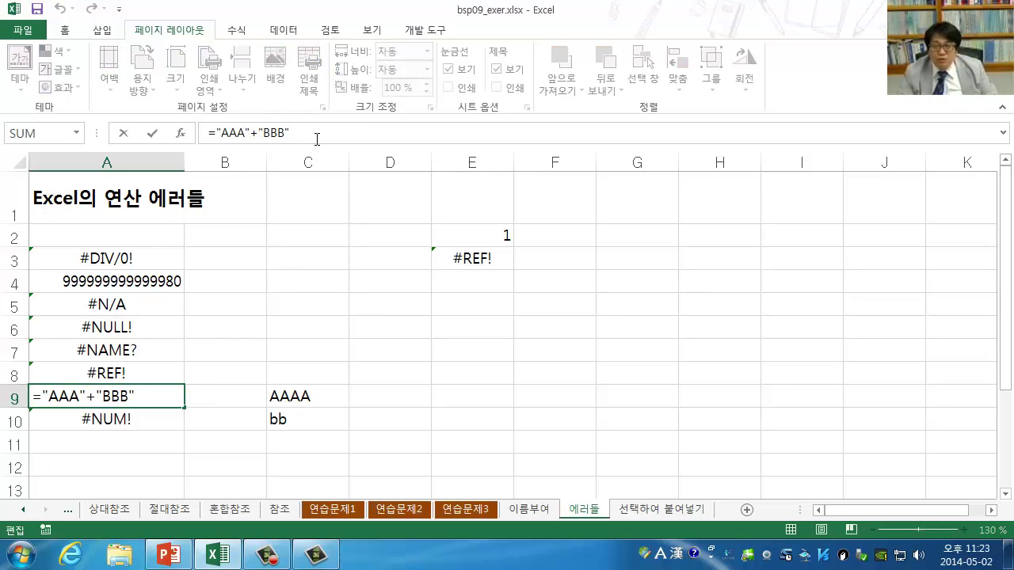
{"action": "key", "text": "shift+Right"}
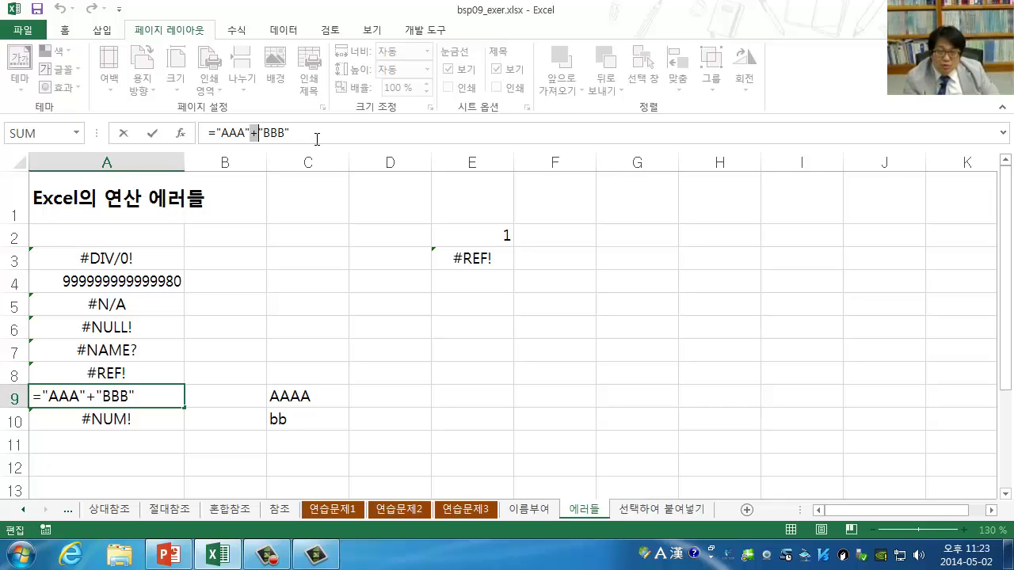
{"action": "type", "text": "&"}
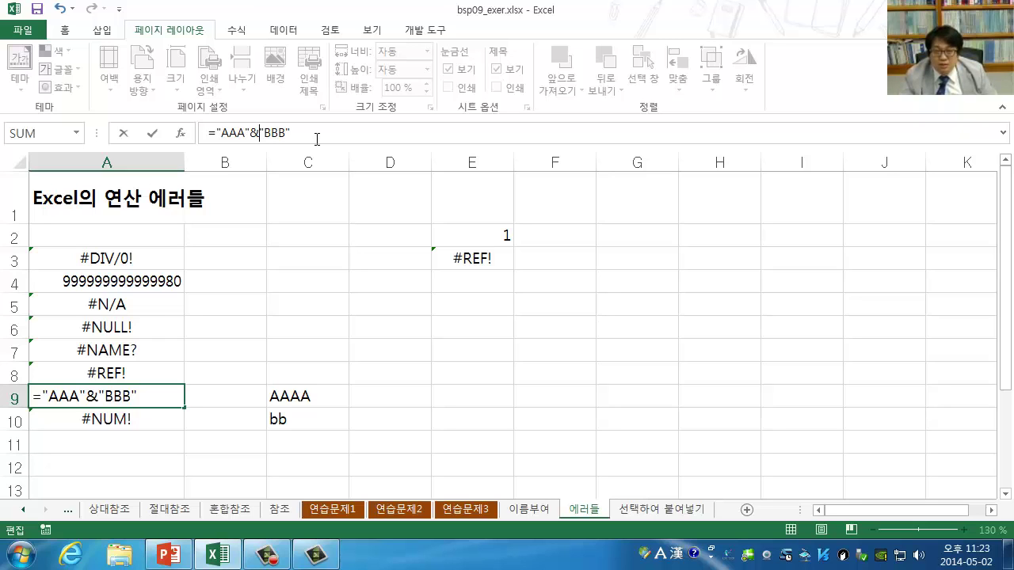
{"action": "key", "text": "Return"}
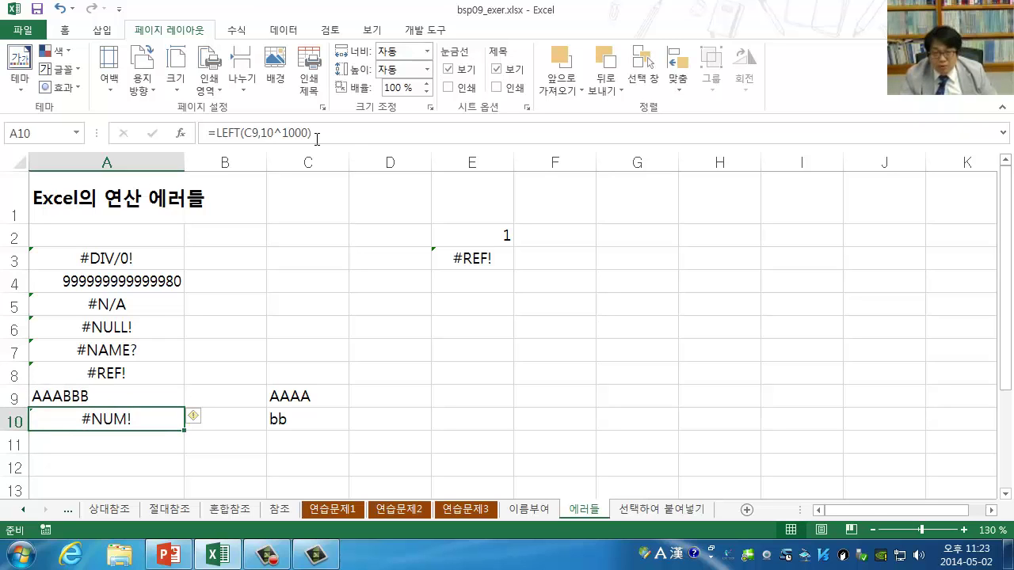
Restore the plus operator in A9 so the formula reads ="AAA"+"BBB".
{"action": "key", "text": "Up"}
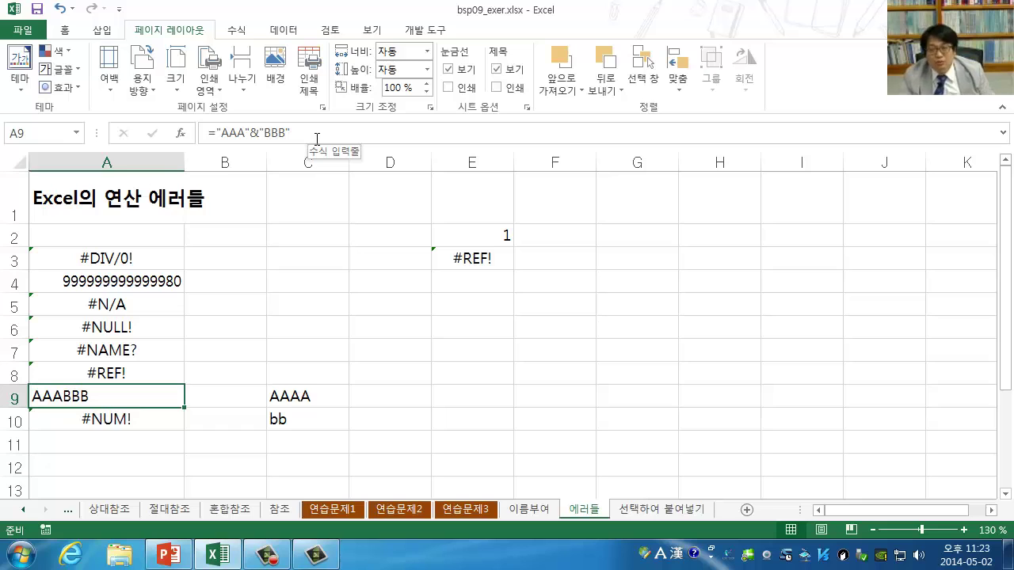
{"action": "left_click", "coordinate": [262, 128]}
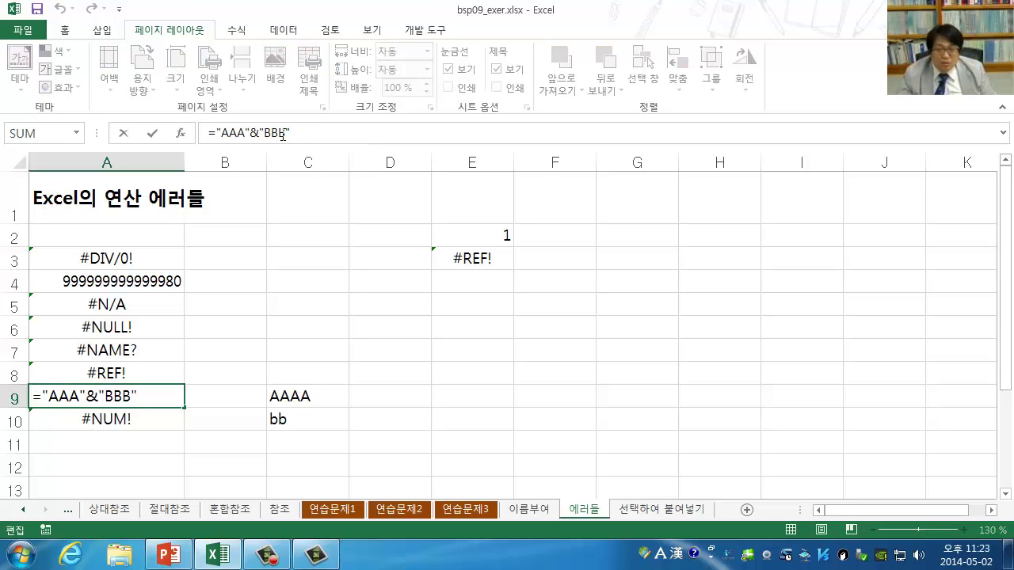
{"action": "key", "text": "shift+Right"}
{"action": "type", "text": "+"}
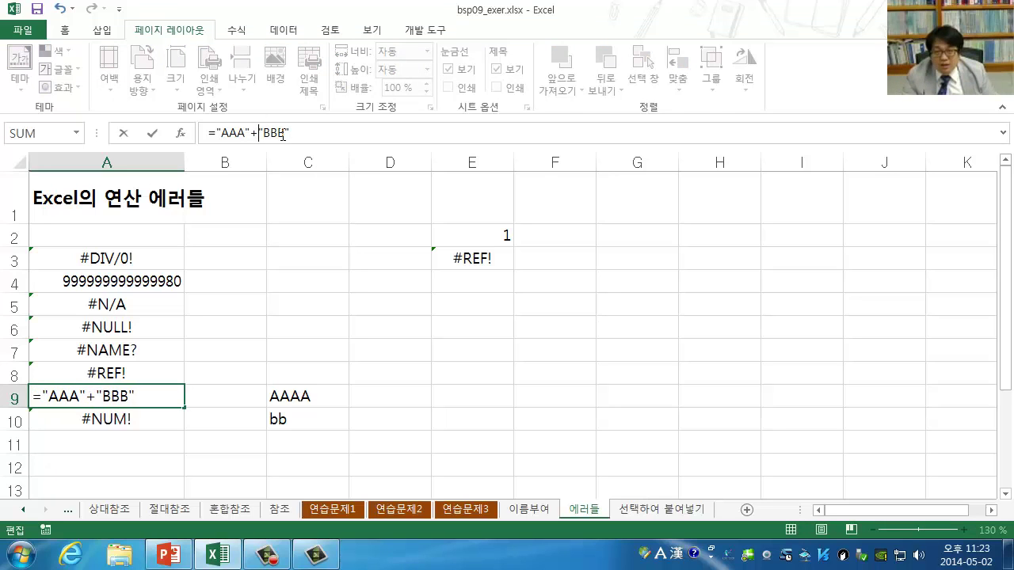
{"action": "key", "text": "Return"}
{"action": "key", "text": "Up"}
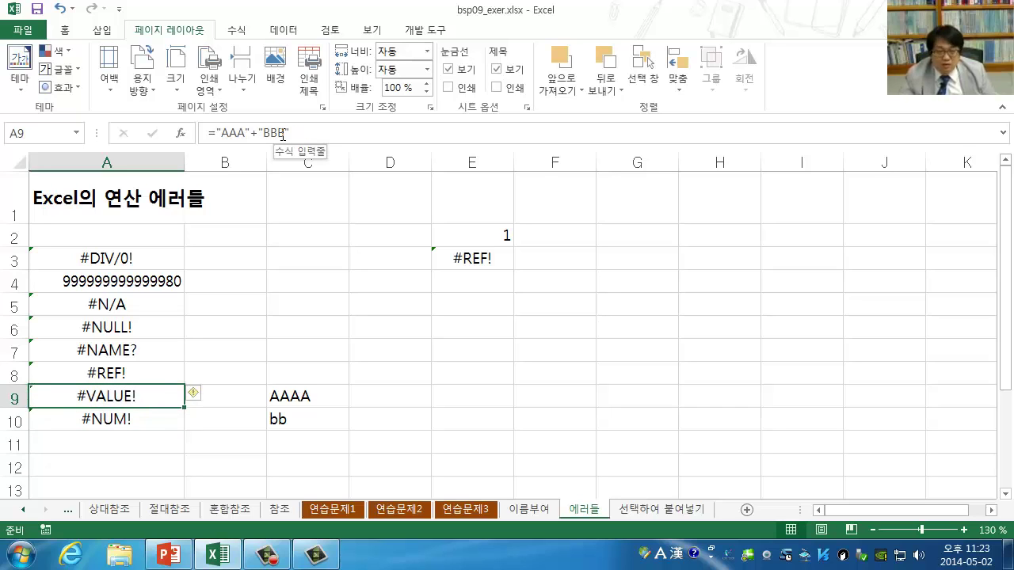
Review the formulas in A10, A3 and A4 of the error list.
{"action": "key", "text": "Down"}
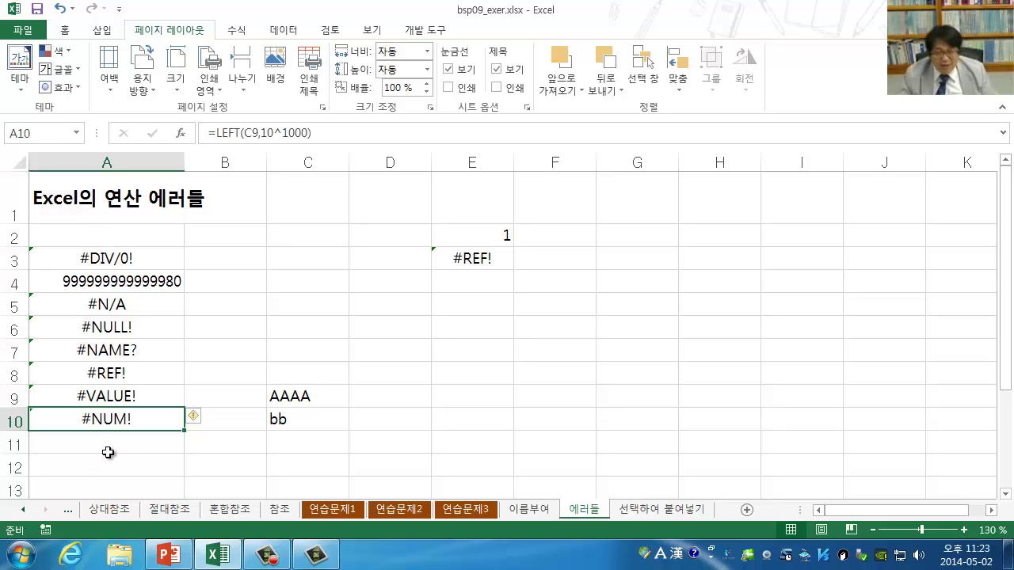
{"action": "left_click", "coordinate": [118, 259]}
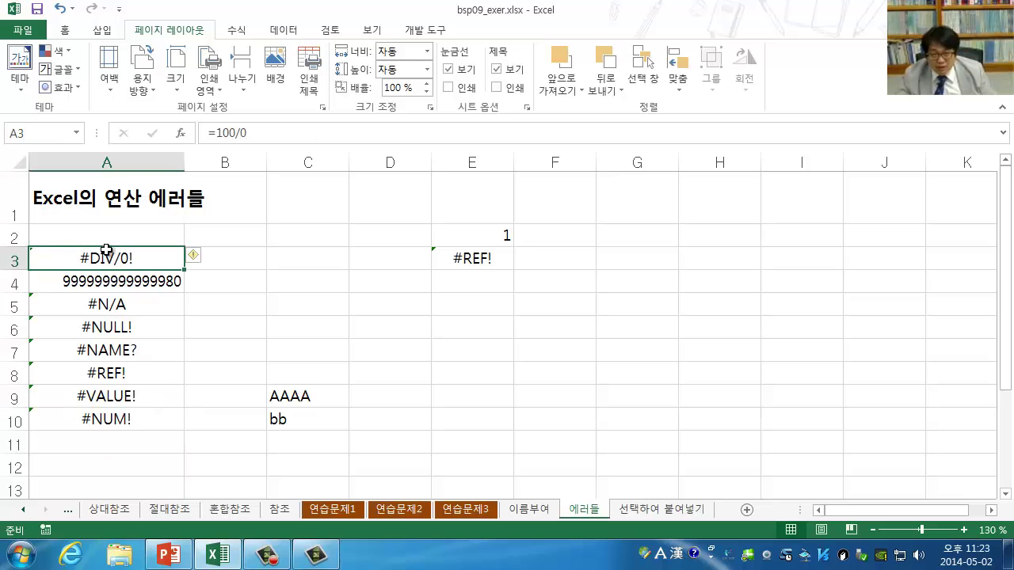
{"action": "left_click", "coordinate": [108, 288]}
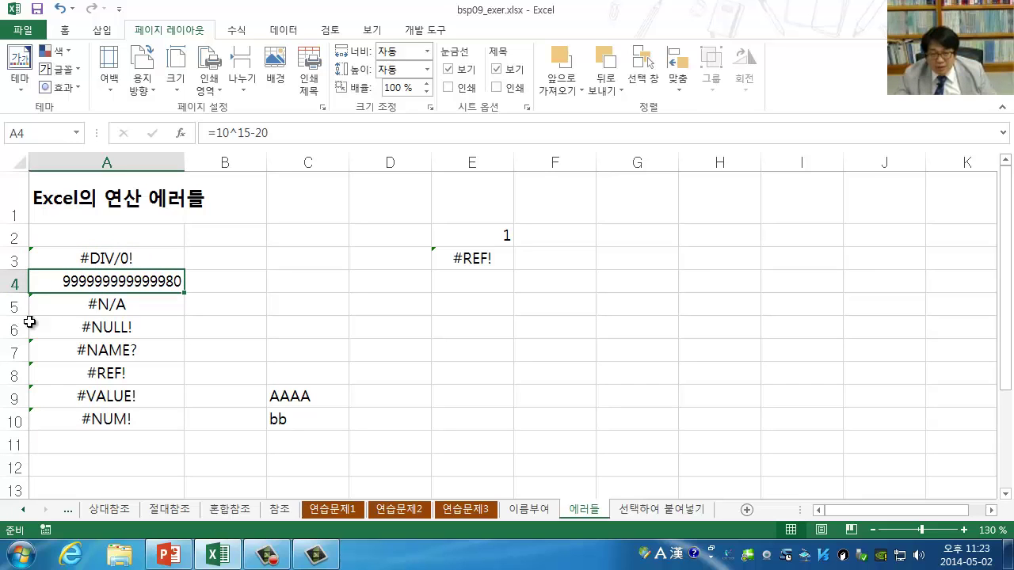
Inspect the LOOKUP formula in A5 and fill the error cells A3:A5 with yellow.
{"action": "left_click", "coordinate": [104, 304]}
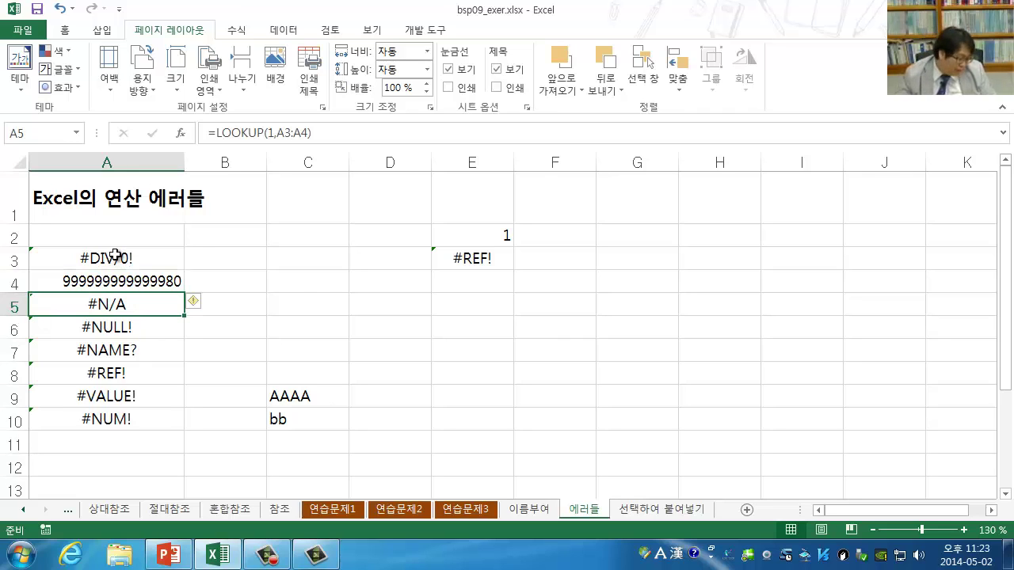
{"action": "left_click_drag", "start_coordinate": [115, 255], "coordinate": [108, 300]}
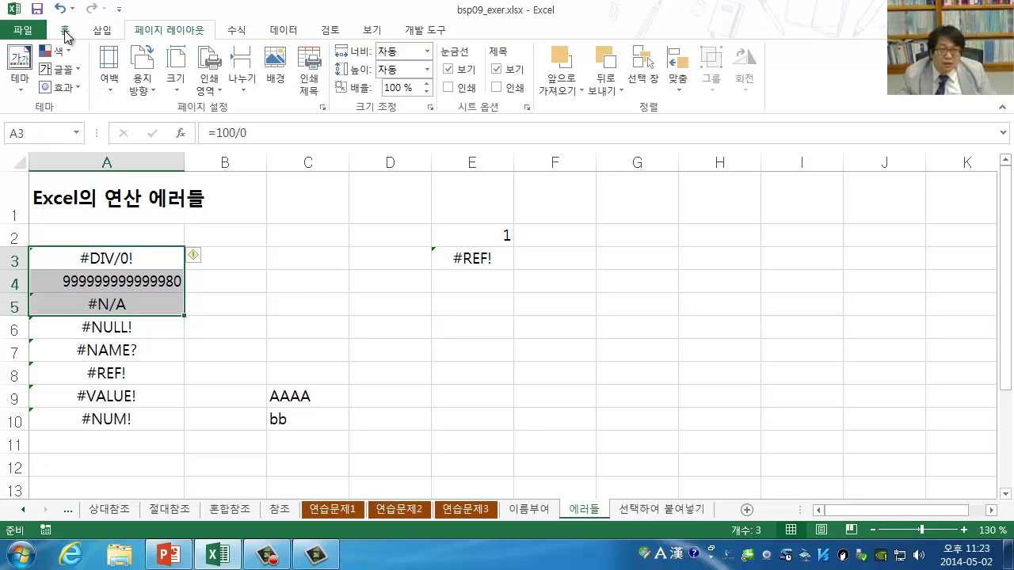
{"action": "left_click", "coordinate": [66, 31]}
{"action": "left_click", "coordinate": [192, 82]}
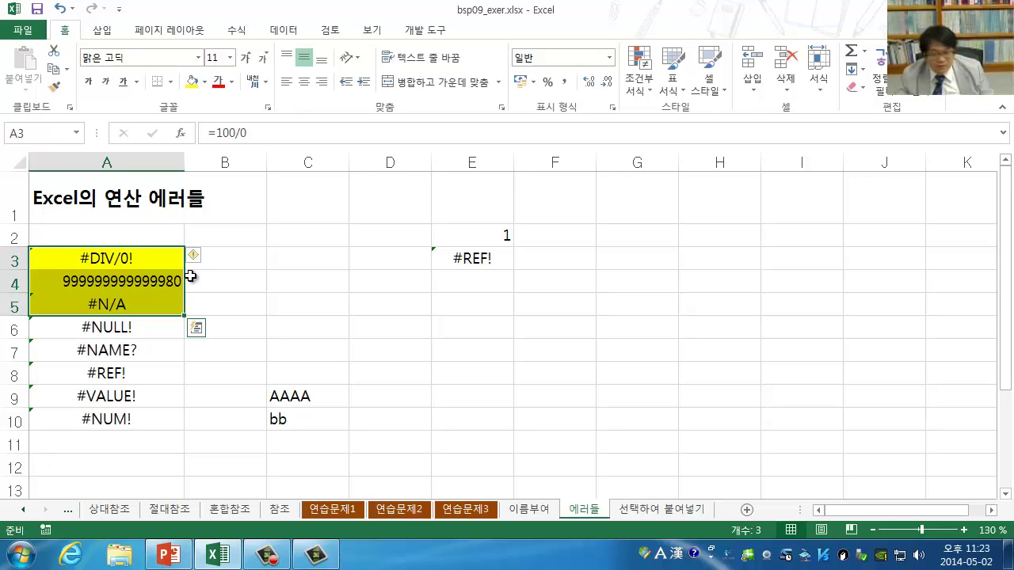
Open the 선택하여 붙여넣기 sheet and inspect the first 평균 formula in J2.
{"action": "left_click", "coordinate": [646, 511]}
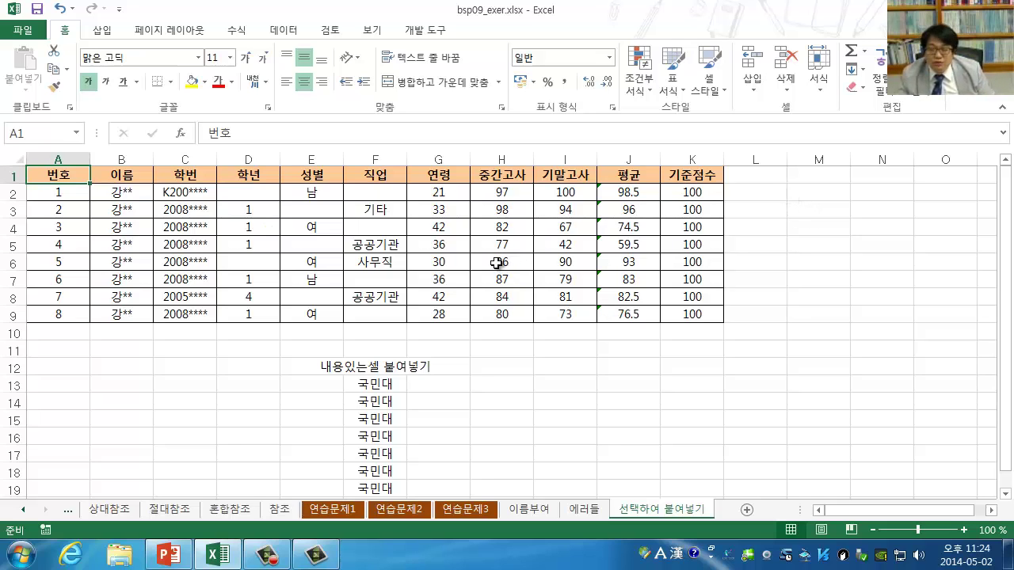
{"action": "left_click", "coordinate": [634, 193]}
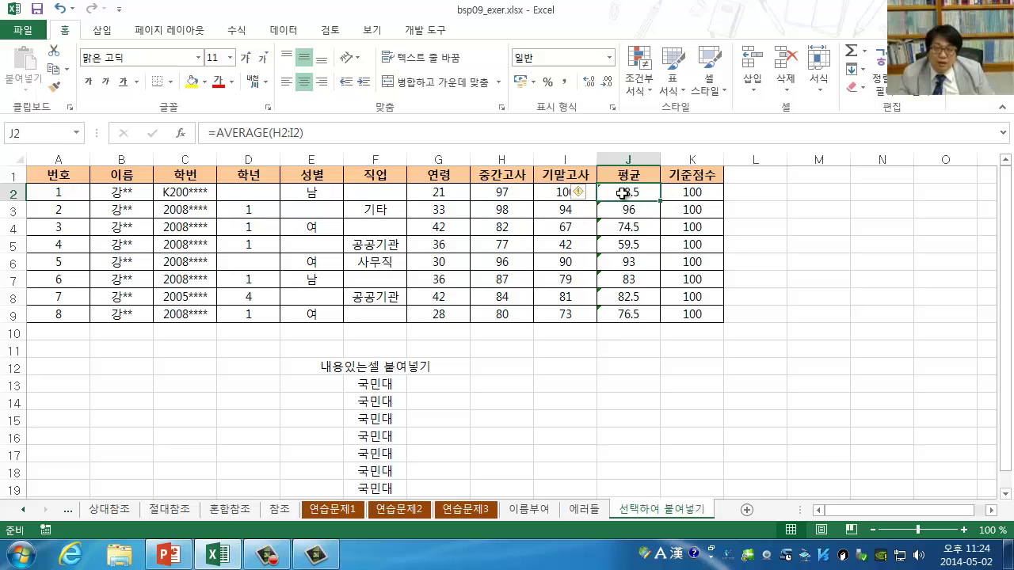
Copy the 평균 cells J2:J9 and paste them with their formulas starting at M2.
{"action": "left_click_drag", "start_coordinate": [620, 192], "coordinate": [626, 313]}
{"action": "right_click", "coordinate": [624, 313]}
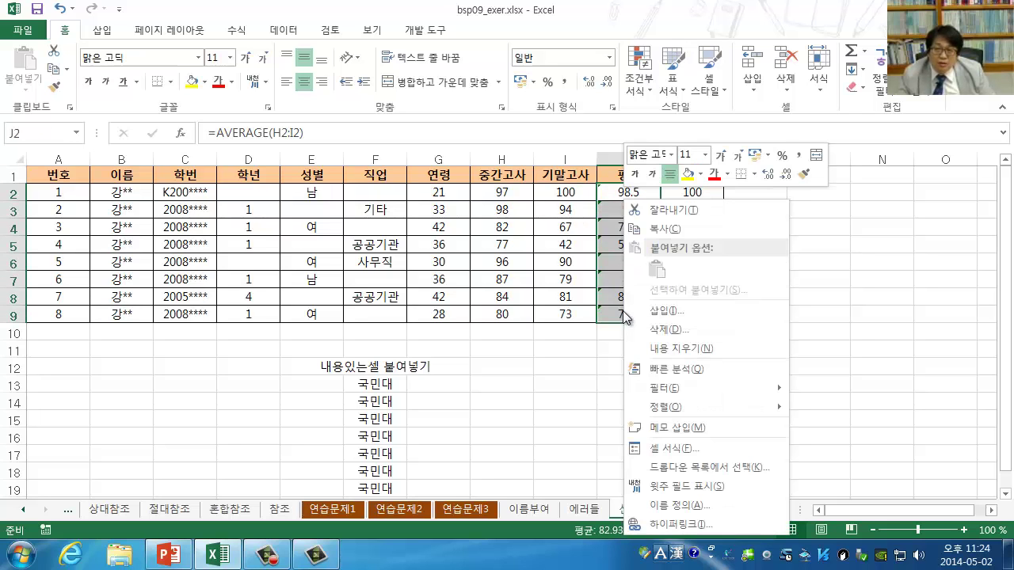
{"action": "left_click", "coordinate": [657, 228]}
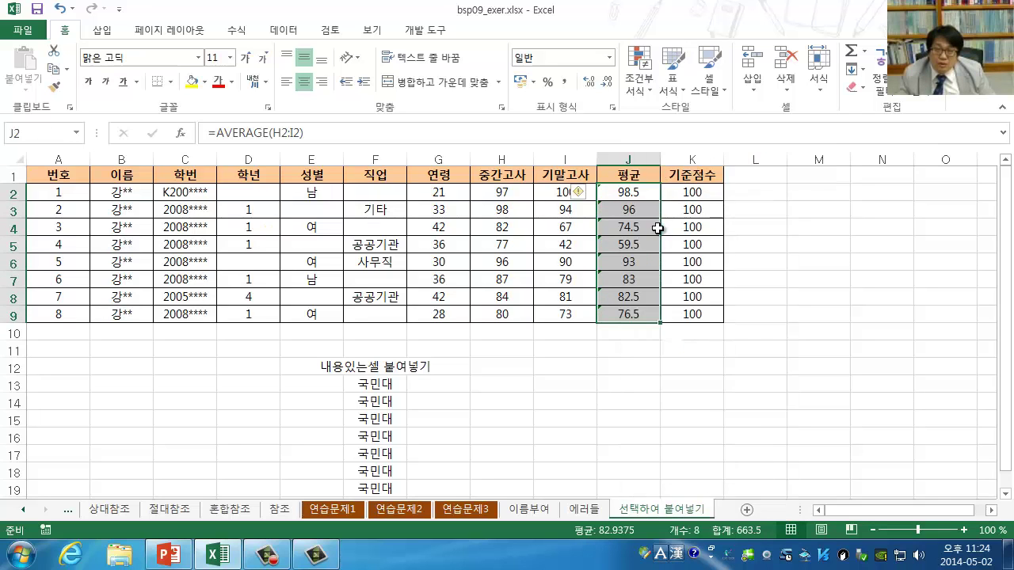
{"action": "left_click", "coordinate": [816, 188]}
{"action": "right_click", "coordinate": [816, 188]}
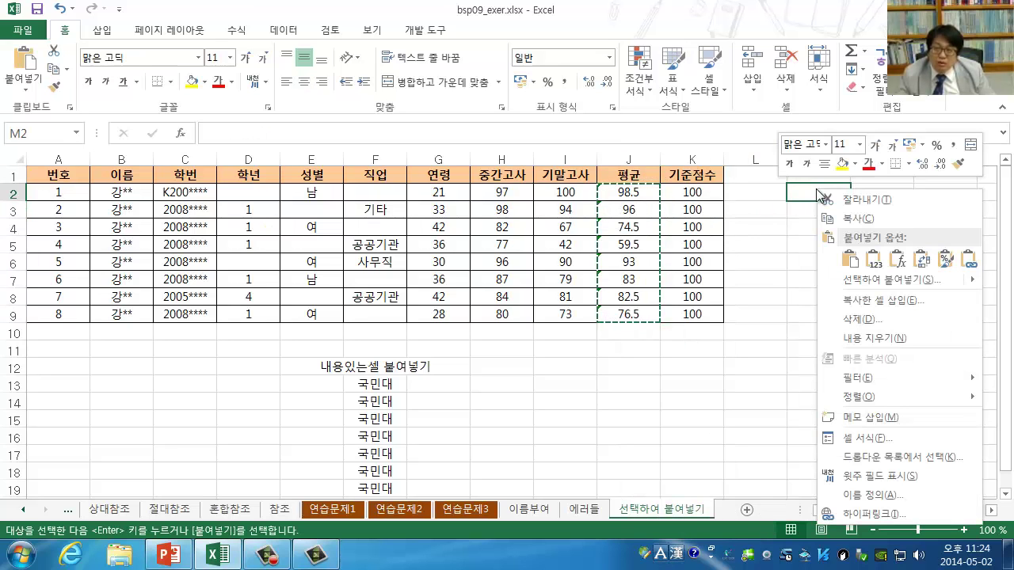
{"action": "left_click", "coordinate": [841, 257]}
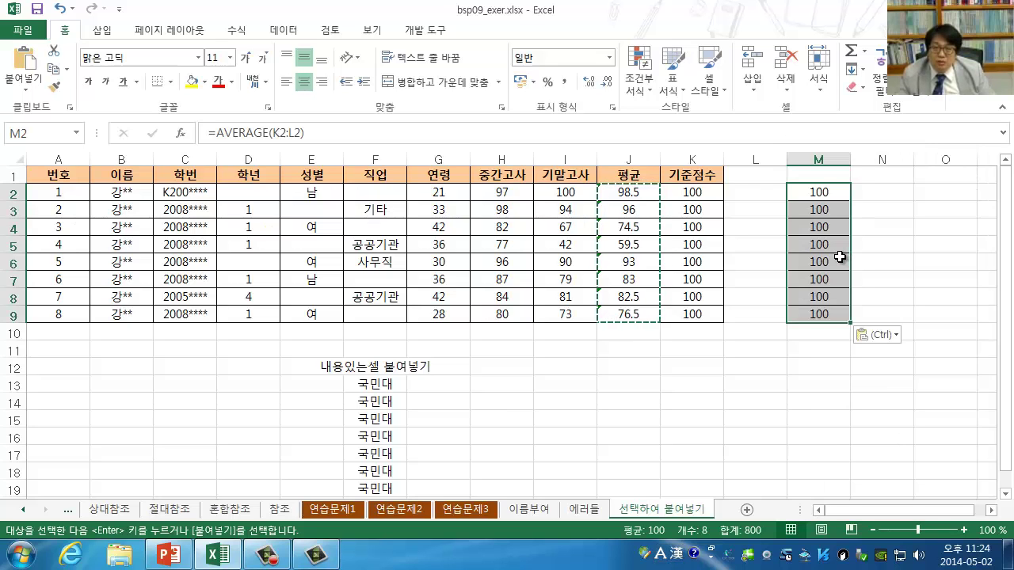
Inspect the pasted formula in M2 and delete the whole of column M.
{"action": "left_click", "coordinate": [290, 135]}
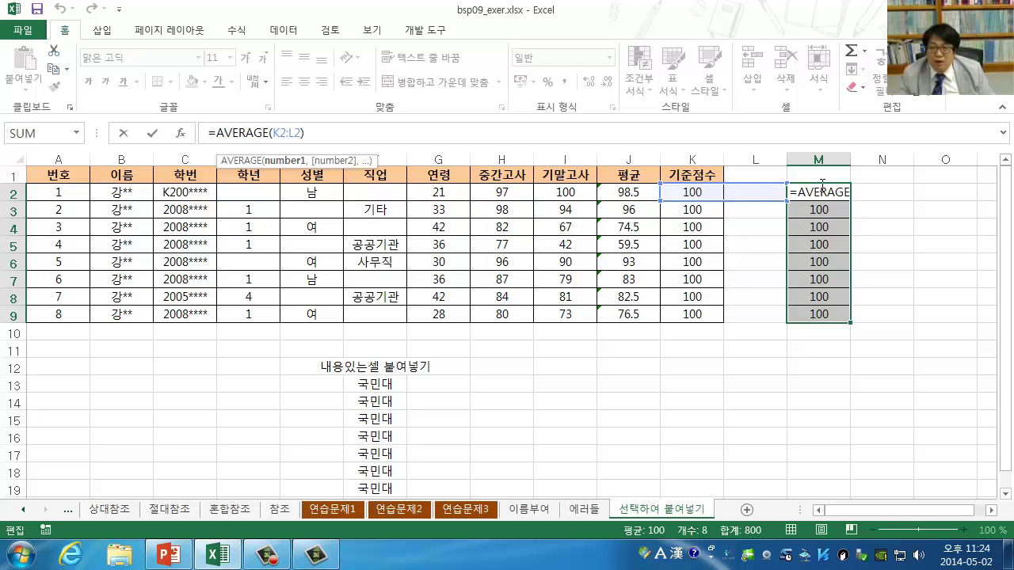
{"action": "key", "text": "ctrl+Return"}
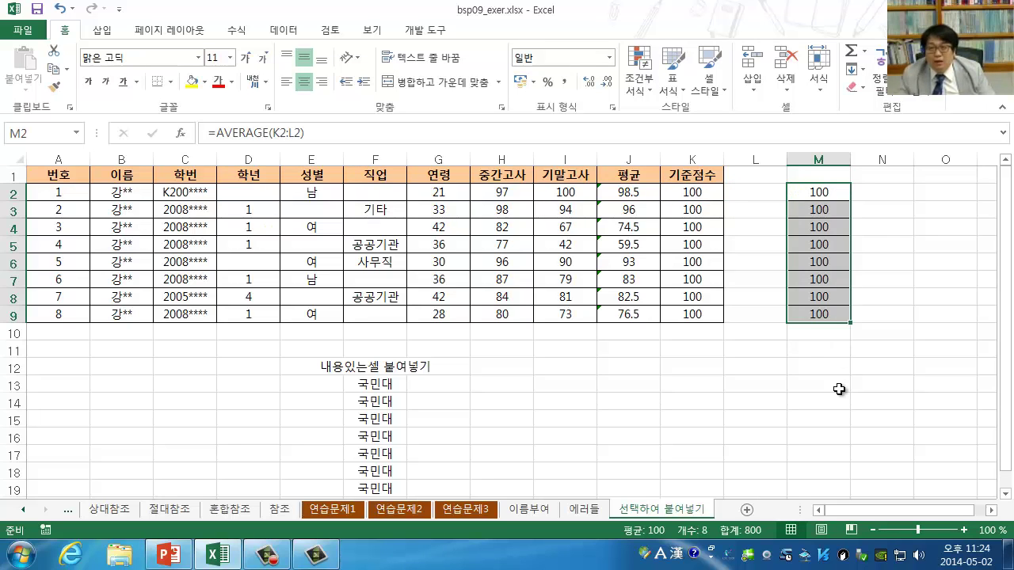
{"action": "left_click", "coordinate": [839, 388]}
{"action": "right_click", "coordinate": [819, 159]}
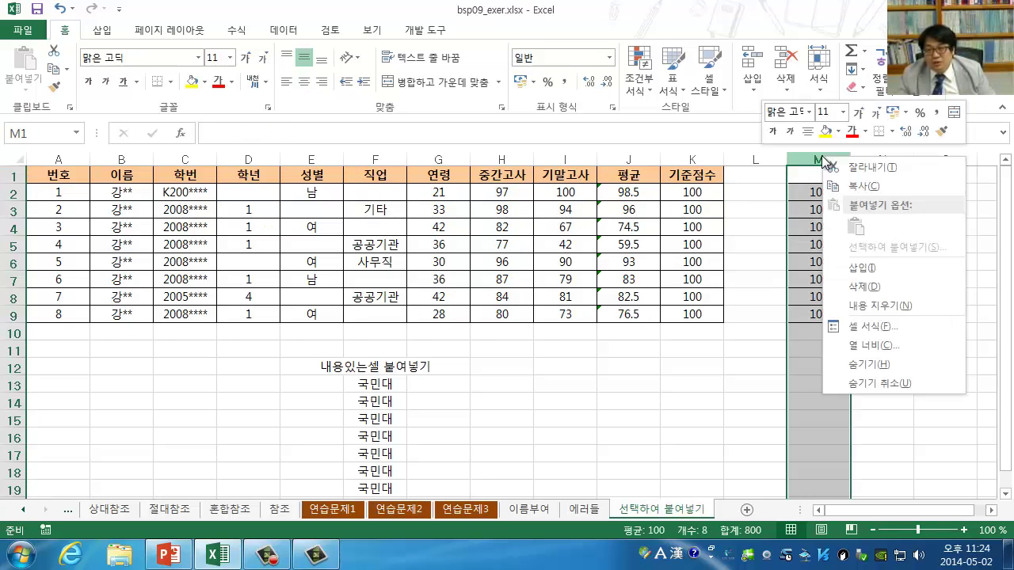
{"action": "left_click", "coordinate": [864, 286]}
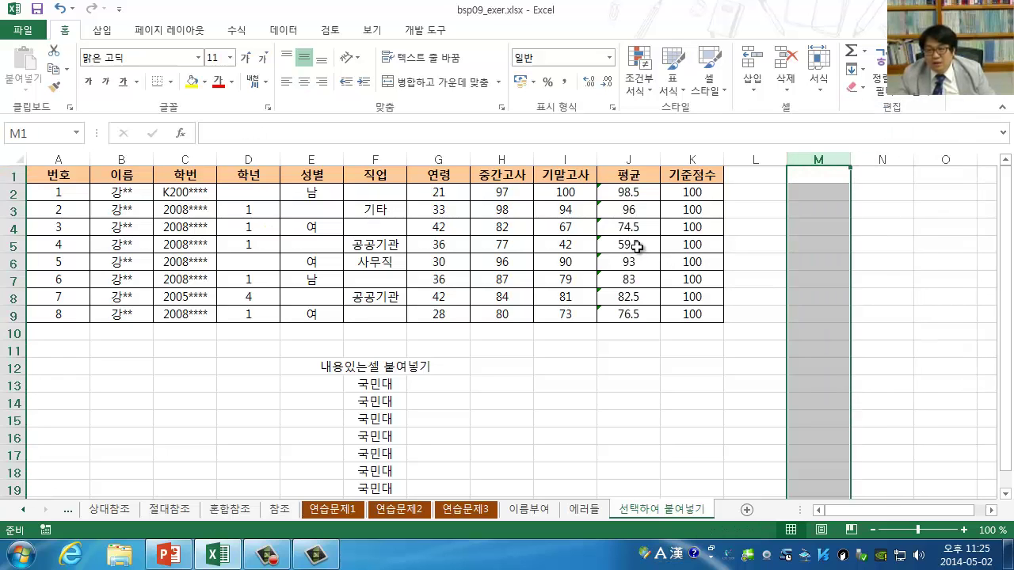
Review the AVERAGE formulas in the 평균 column from J2 down to J6.
{"action": "left_click", "coordinate": [627, 195]}
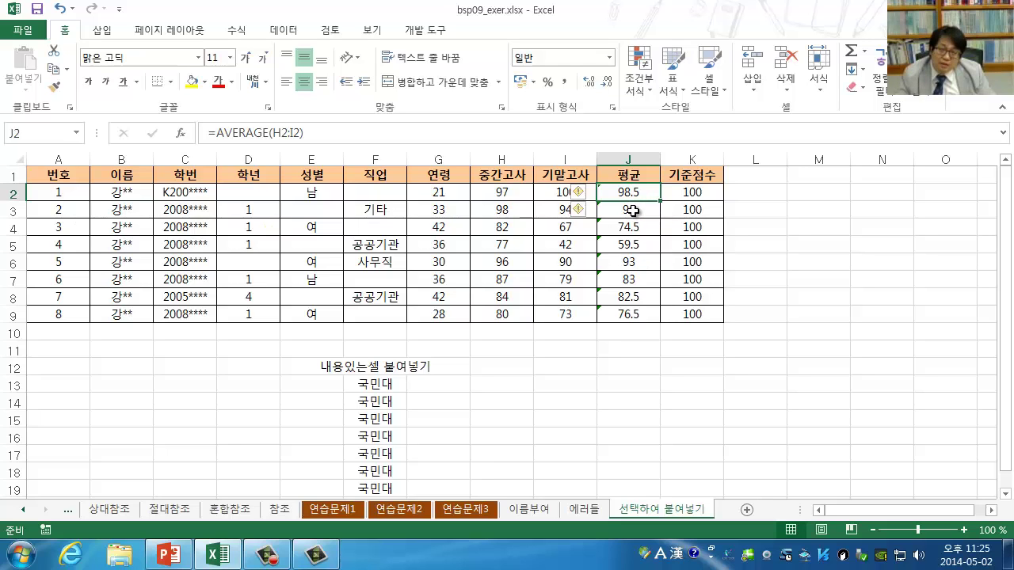
{"action": "left_click", "coordinate": [627, 212]}
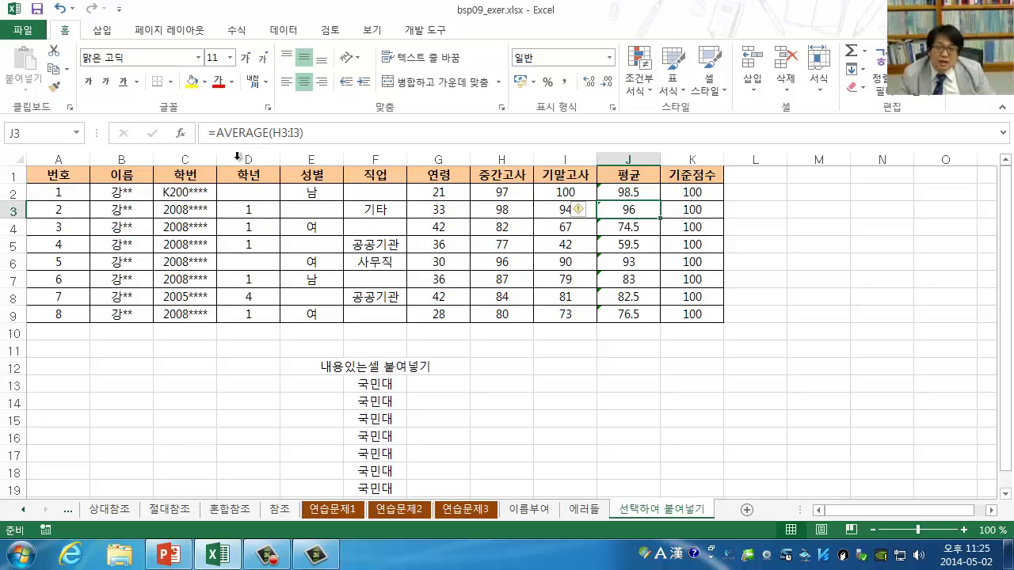
{"action": "left_click", "coordinate": [628, 228]}
{"action": "left_click", "coordinate": [628, 248]}
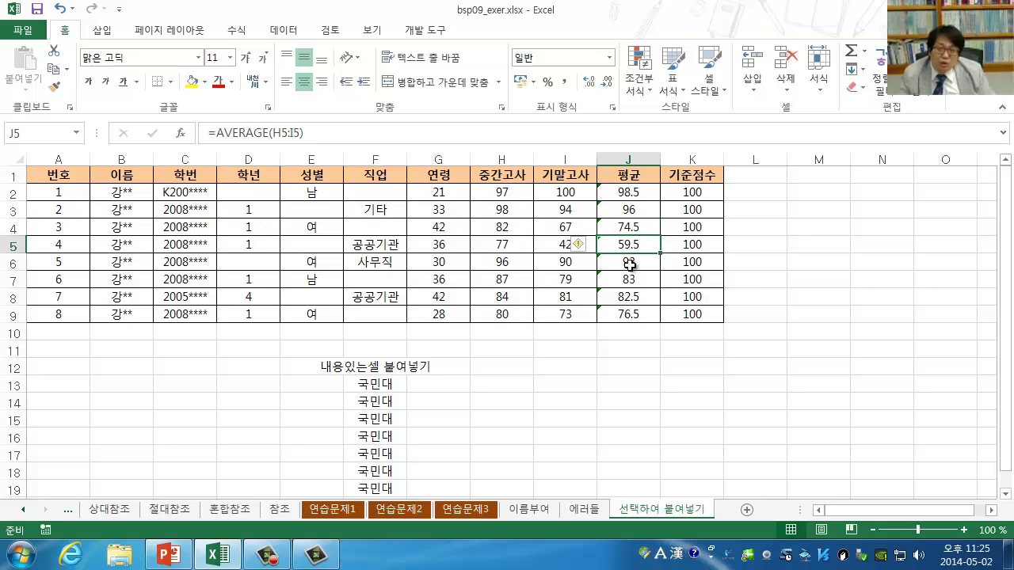
{"action": "left_click", "coordinate": [630, 263]}
Copy the 평균 cells J2:J9 and paste only their values (값) starting at M2 with Paste Special.
{"action": "left_click_drag", "start_coordinate": [642, 194], "coordinate": [643, 321]}
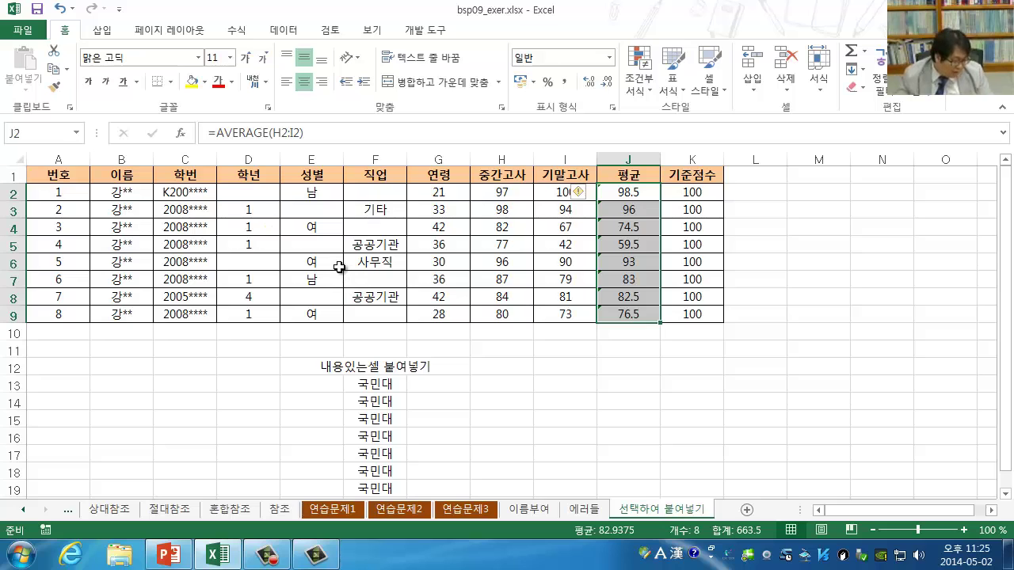
{"action": "key", "text": "ctrl+v"}
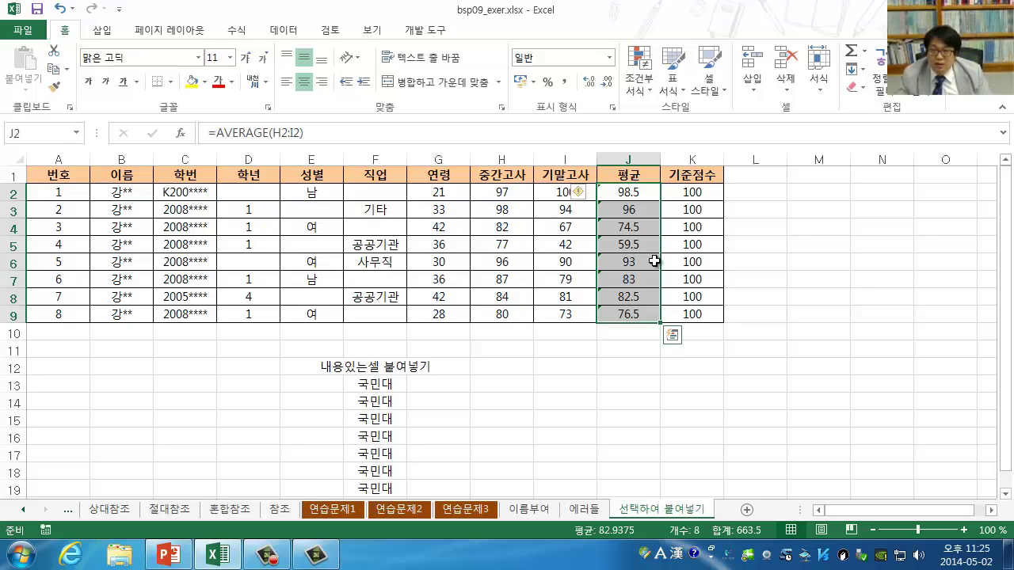
{"action": "right_click", "coordinate": [634, 194]}
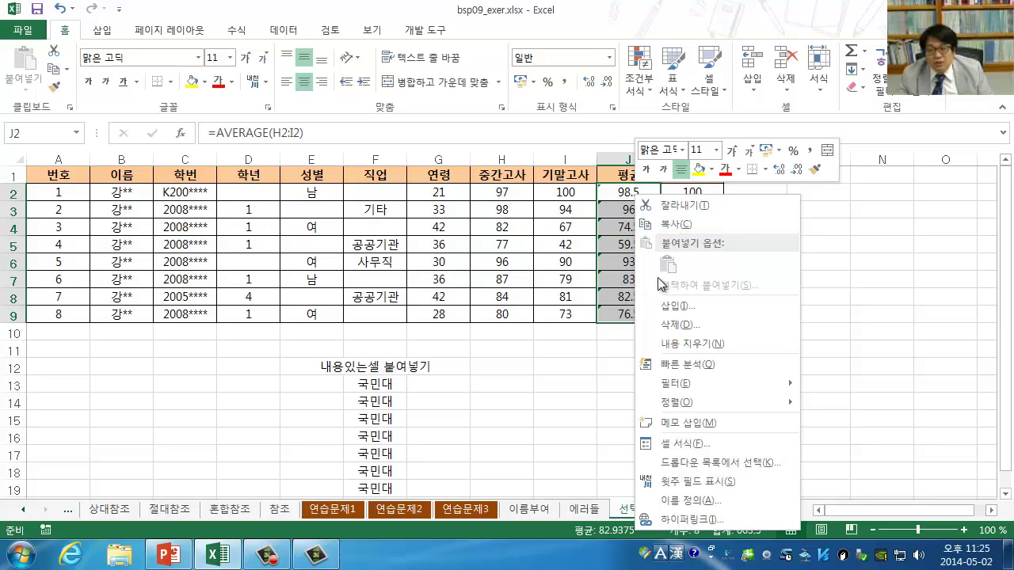
{"action": "left_click", "coordinate": [677, 225]}
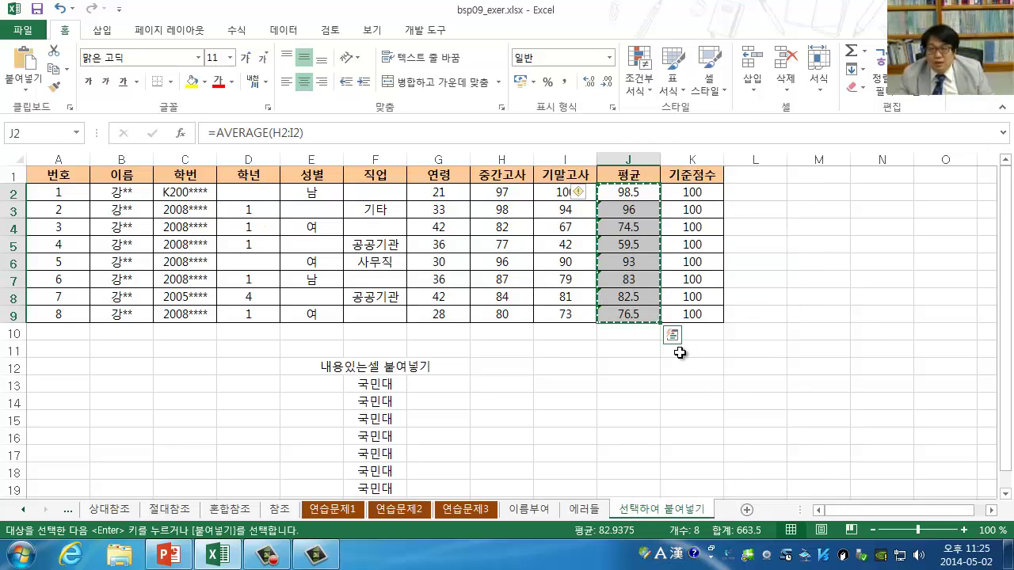
{"action": "left_click", "coordinate": [808, 190]}
{"action": "right_click", "coordinate": [809, 192]}
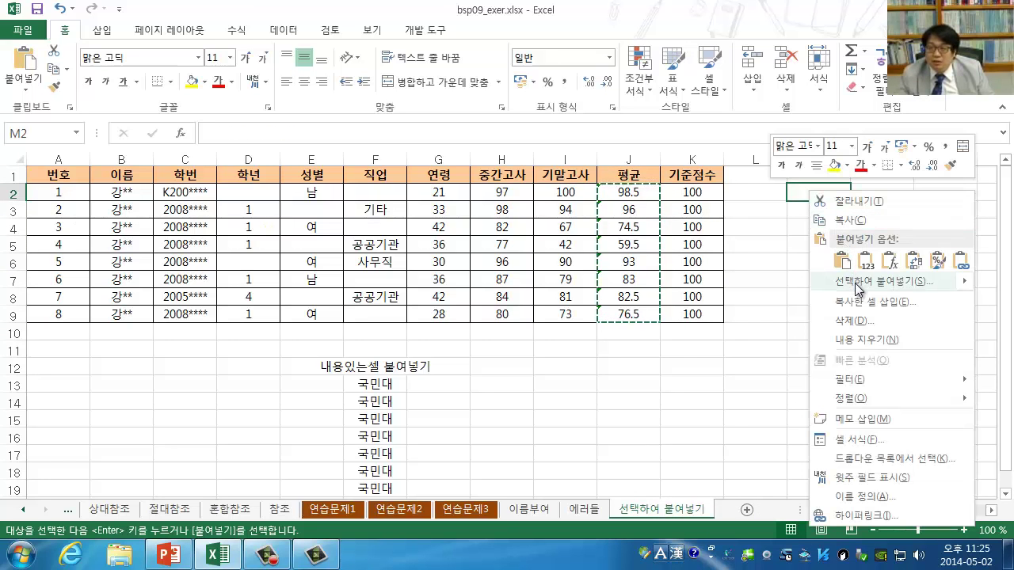
{"action": "mouse_move", "coordinate": [855, 286]}
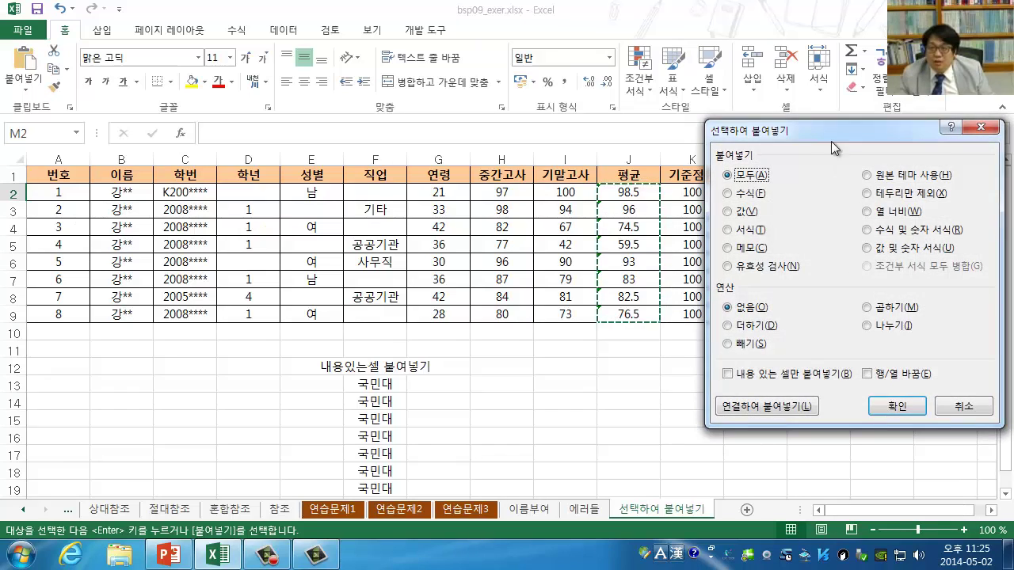
{"action": "left_click_drag", "start_coordinate": [829, 127], "coordinate": [403, 139]}
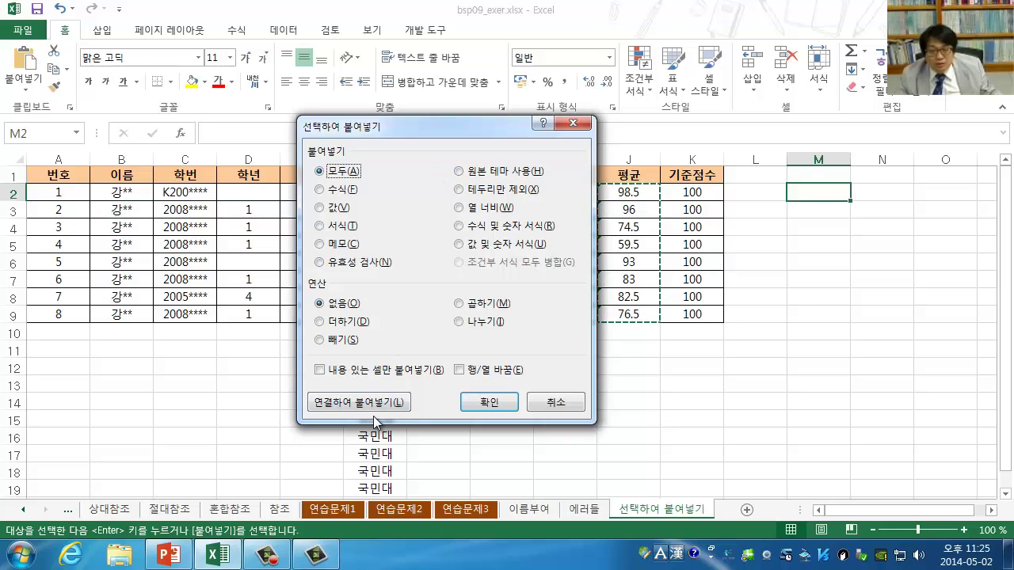
{"action": "left_click", "coordinate": [339, 209]}
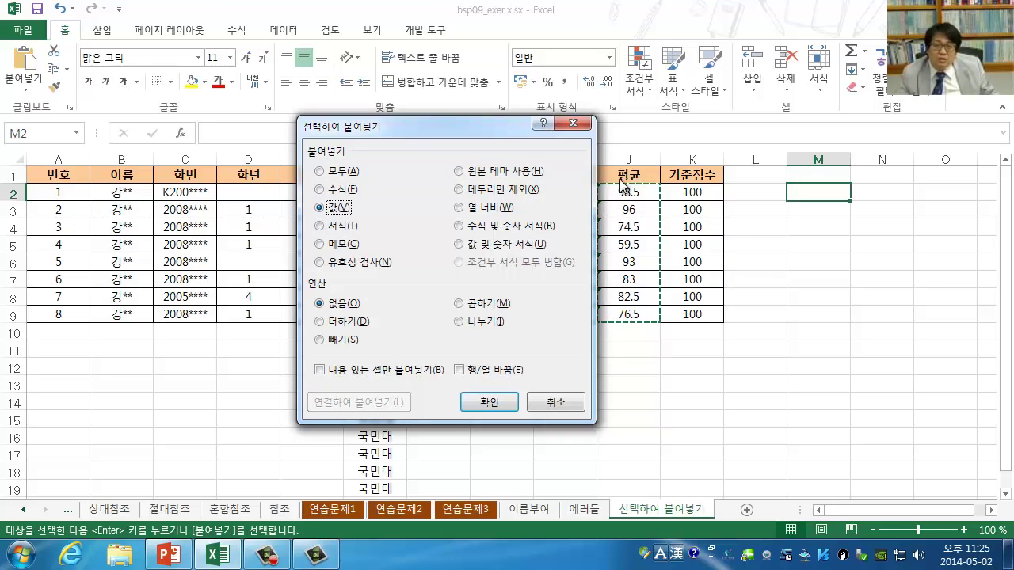
{"action": "left_click", "coordinate": [489, 403]}
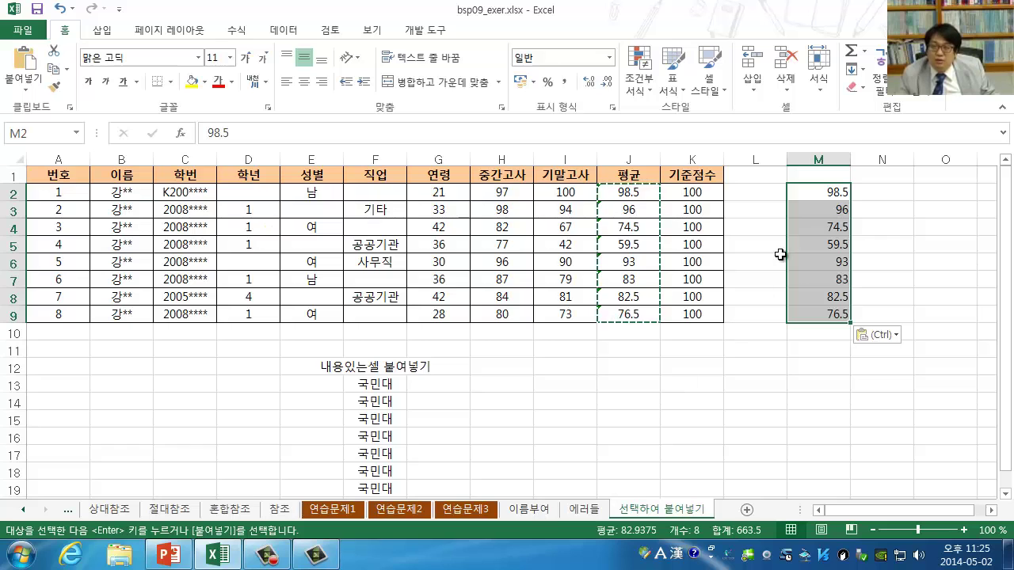
Check the contents of each pasted cell from M2 to M9 for plain values instead of formulas.
{"action": "left_click", "coordinate": [816, 192]}
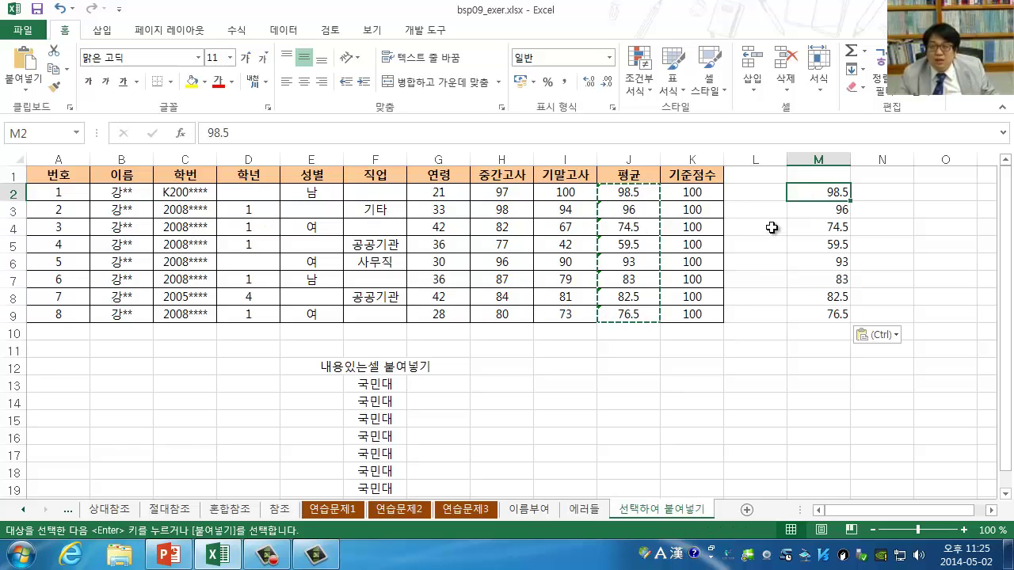
{"action": "left_click", "coordinate": [811, 211]}
{"action": "left_click", "coordinate": [811, 228]}
{"action": "left_click", "coordinate": [813, 247]}
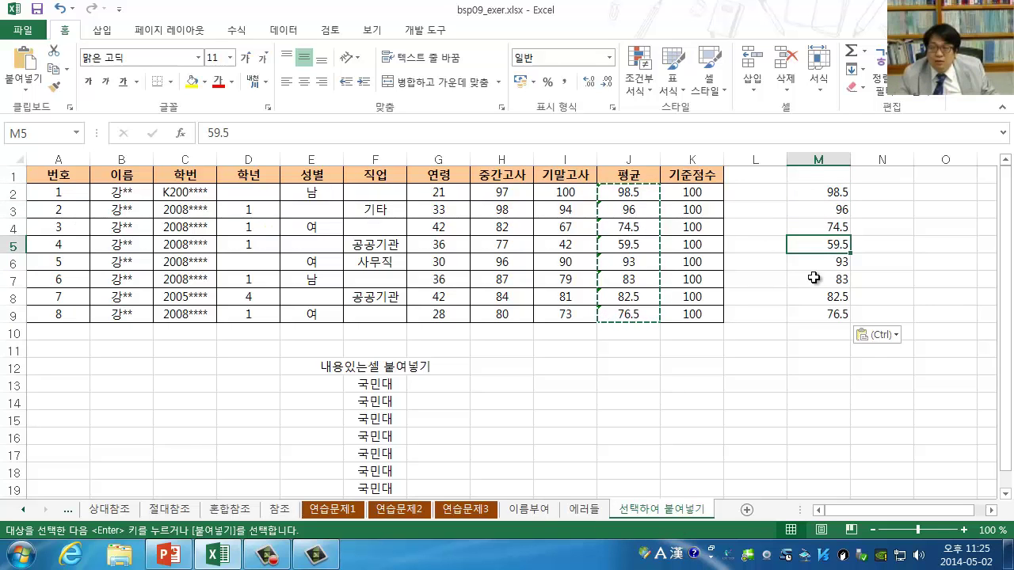
{"action": "left_click", "coordinate": [820, 264]}
{"action": "left_click", "coordinate": [833, 279]}
{"action": "left_click", "coordinate": [840, 298]}
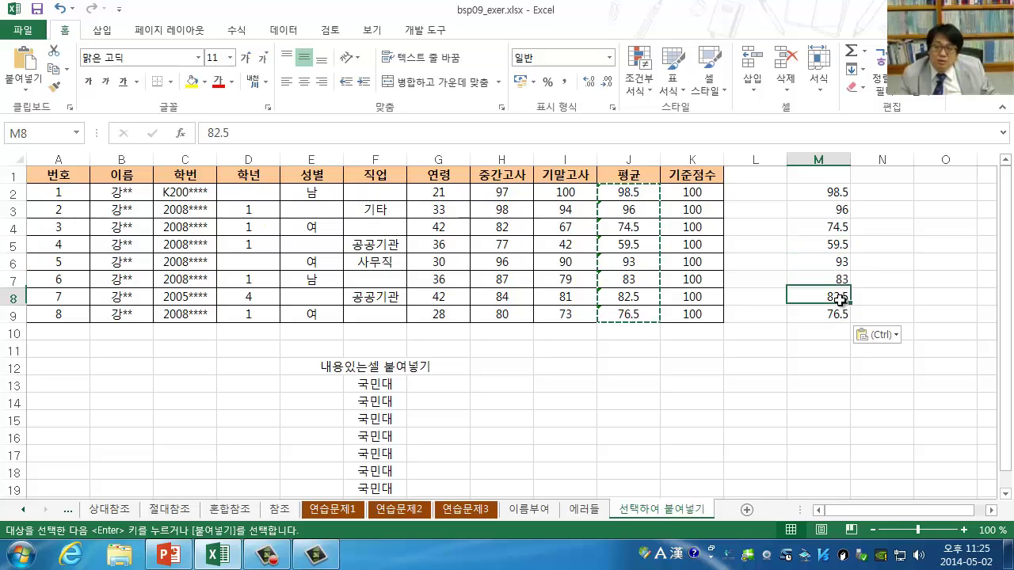
{"action": "left_click", "coordinate": [834, 315]}
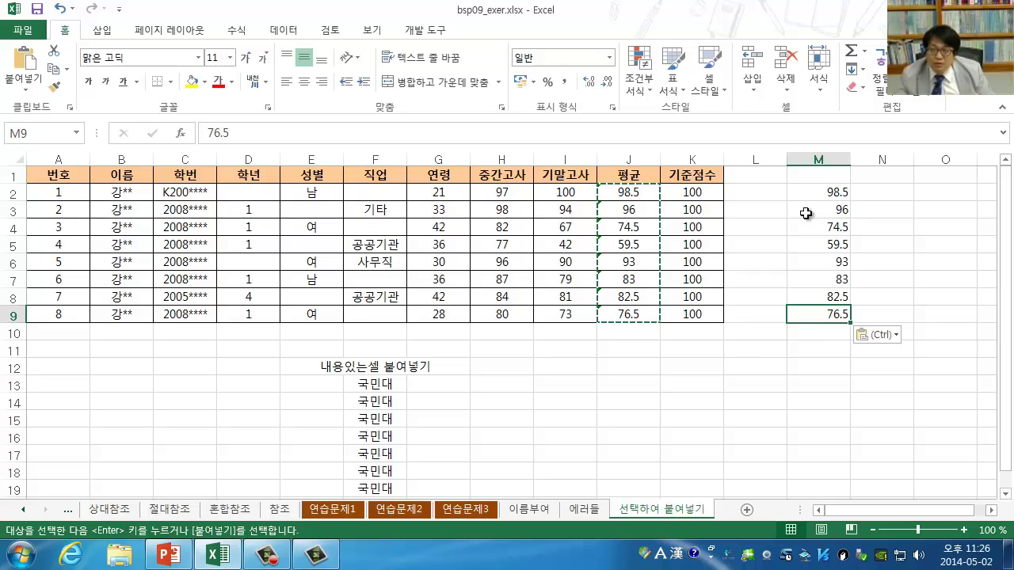
Subtract the copied 평균 values from the 기준점수 cells starting at K2, using Paste Special with 값 and 빼기.
{"action": "left_click", "coordinate": [683, 193]}
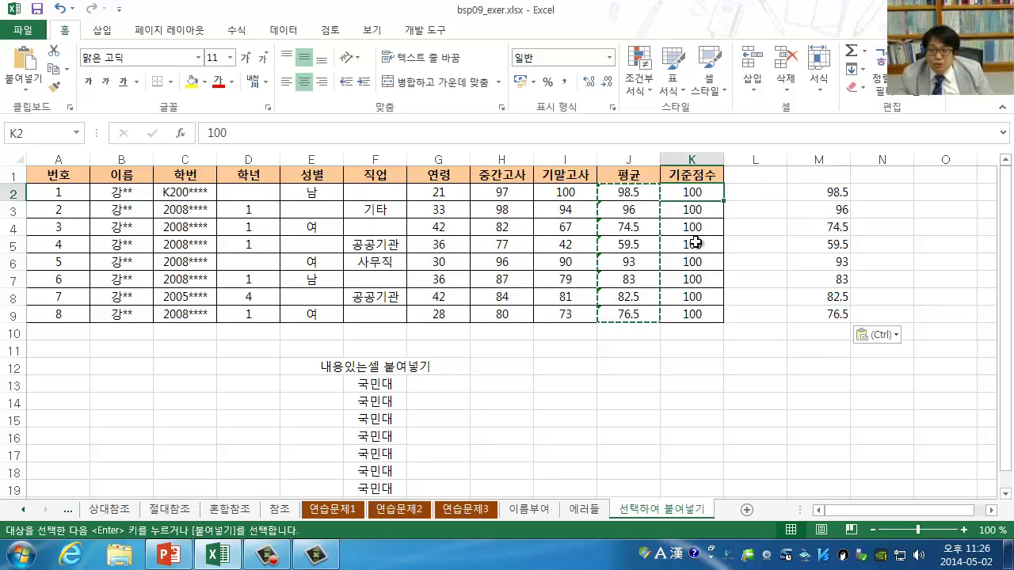
{"action": "right_click", "coordinate": [693, 191]}
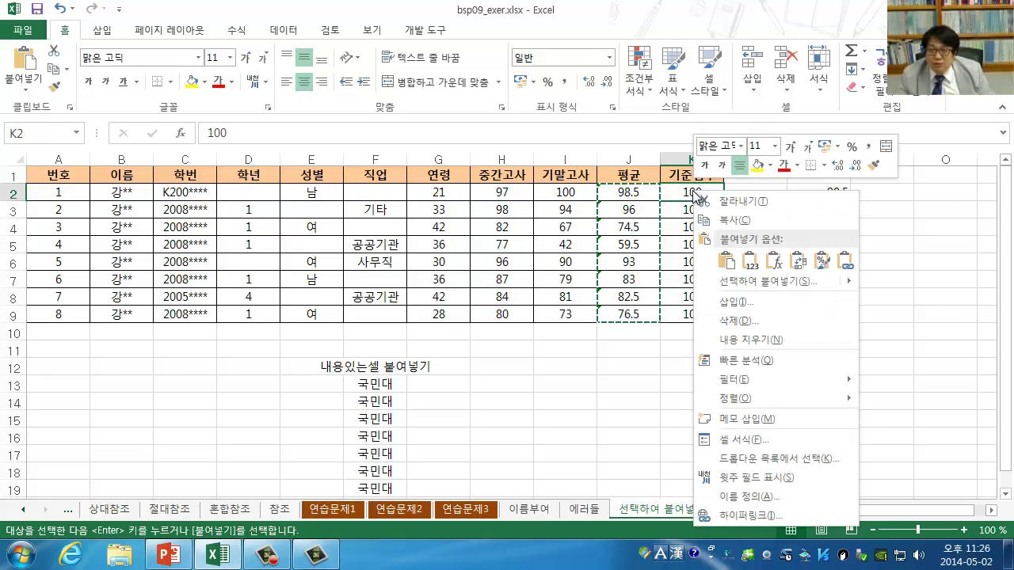
{"action": "left_click", "coordinate": [724, 283]}
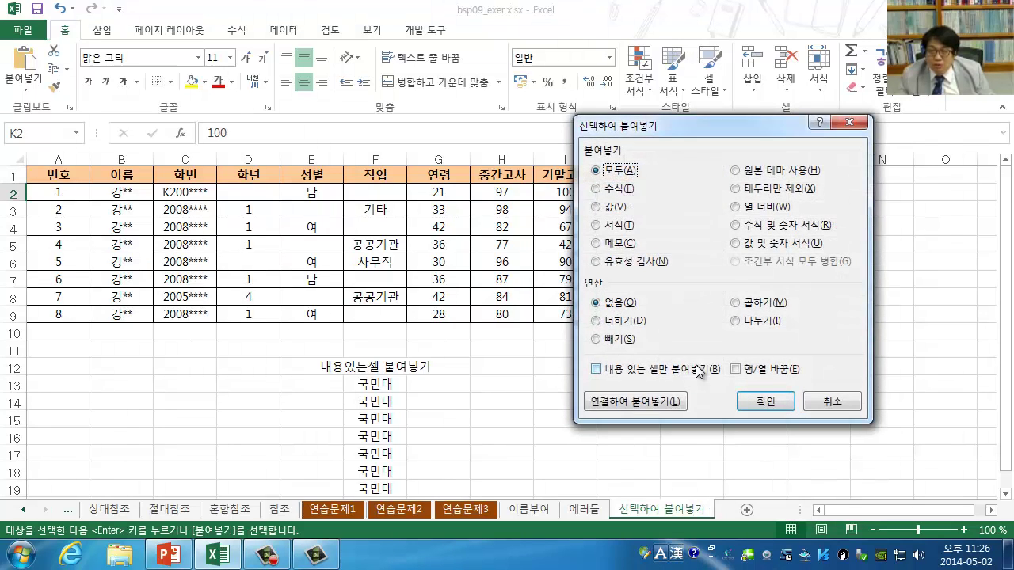
{"action": "left_click_drag", "start_coordinate": [647, 127], "coordinate": [194, 101]}
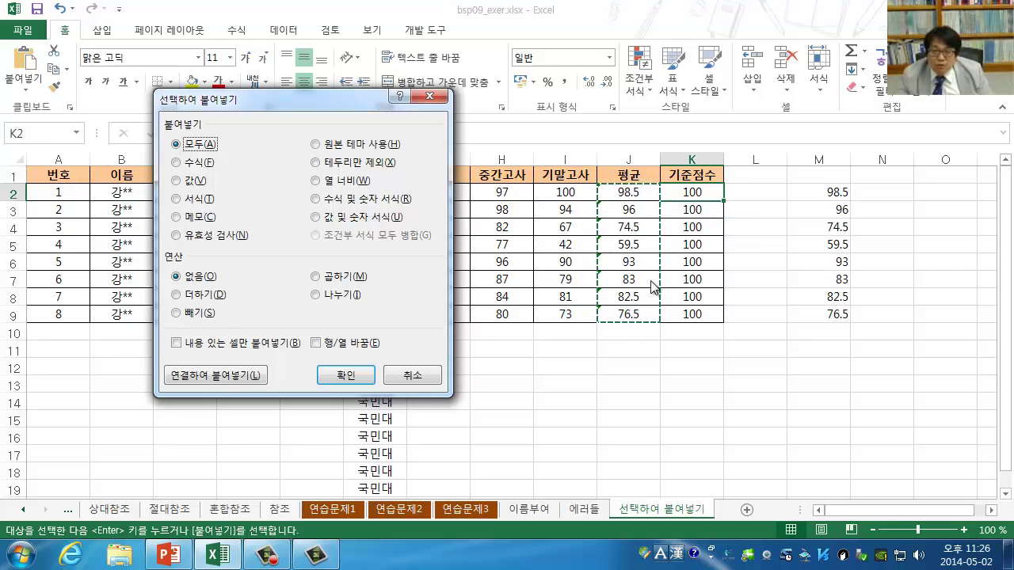
{"action": "left_click", "coordinate": [189, 181]}
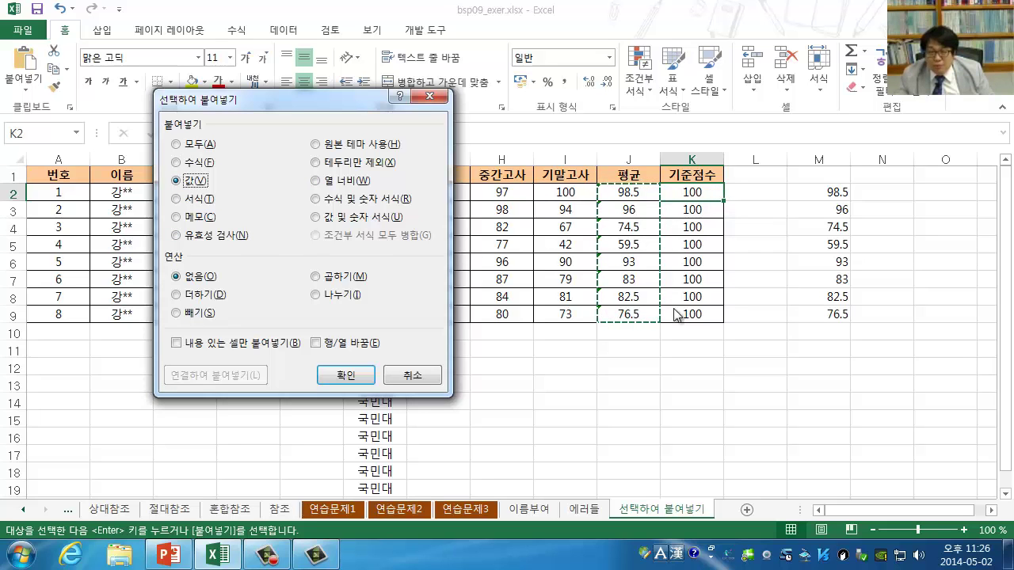
{"action": "left_click", "coordinate": [204, 314]}
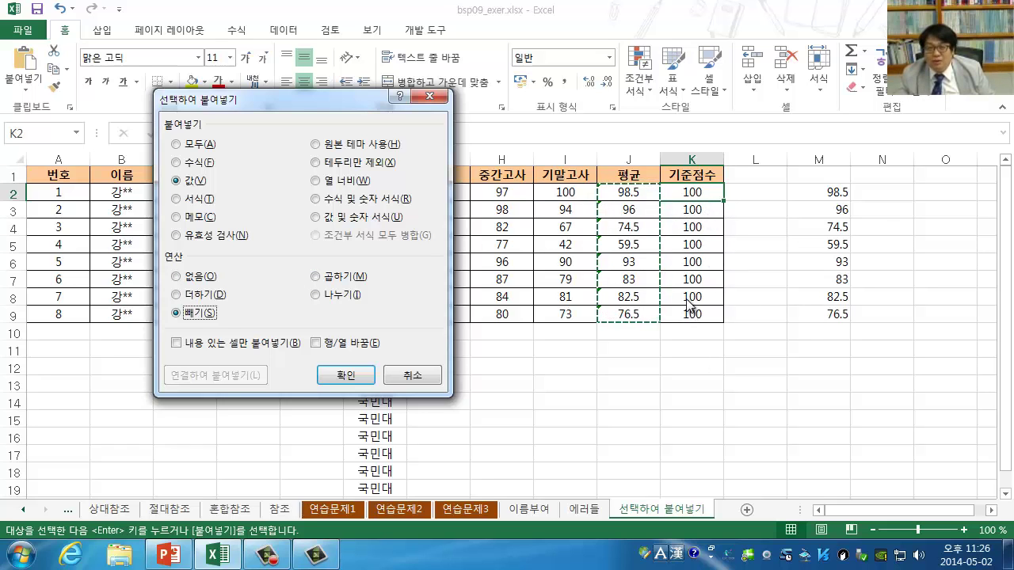
{"action": "left_click", "coordinate": [339, 379]}
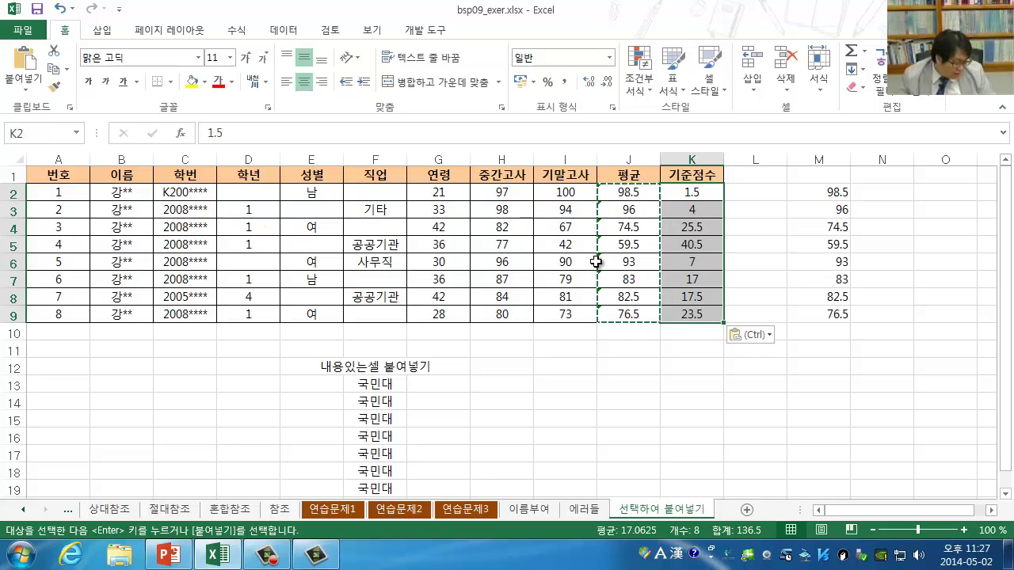
{"action": "left_click", "coordinate": [625, 378]}
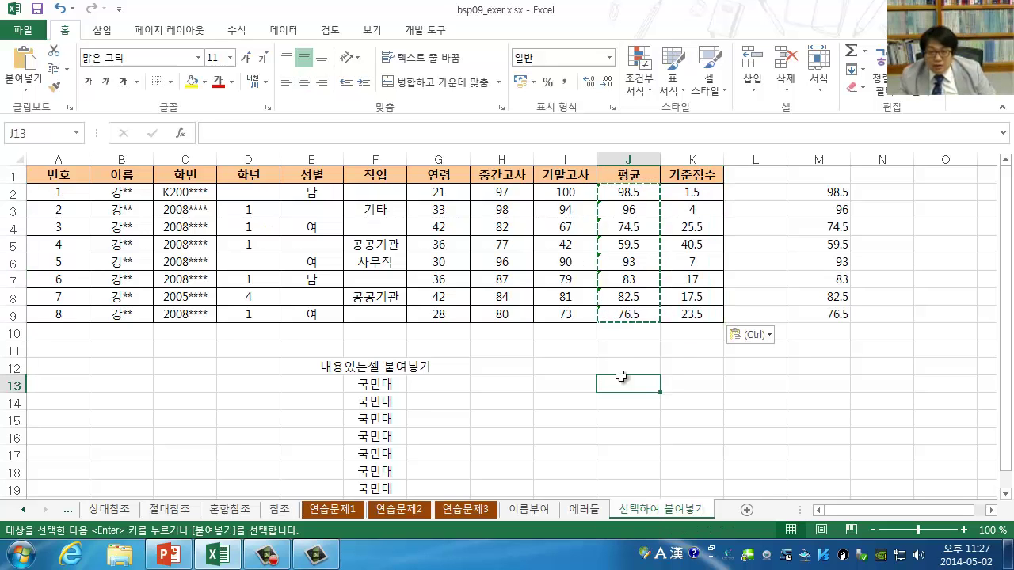
Check the first 국민대 cell and the blank cells F2, F4, F7 and F9 in the 직업 column.
{"action": "left_click", "coordinate": [384, 386]}
{"action": "left_click", "coordinate": [382, 196]}
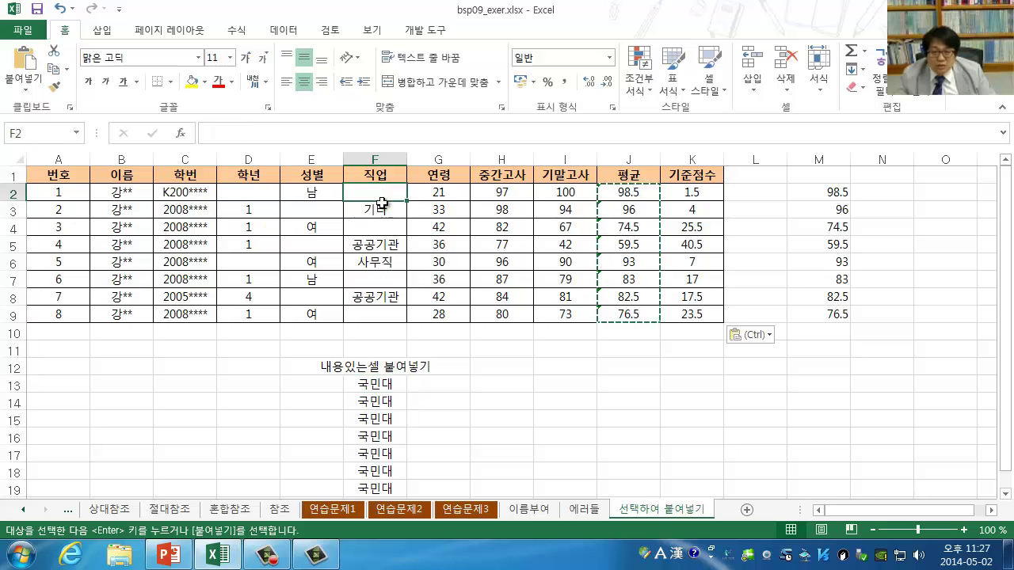
{"action": "left_click", "coordinate": [381, 228]}
{"action": "left_click", "coordinate": [380, 276]}
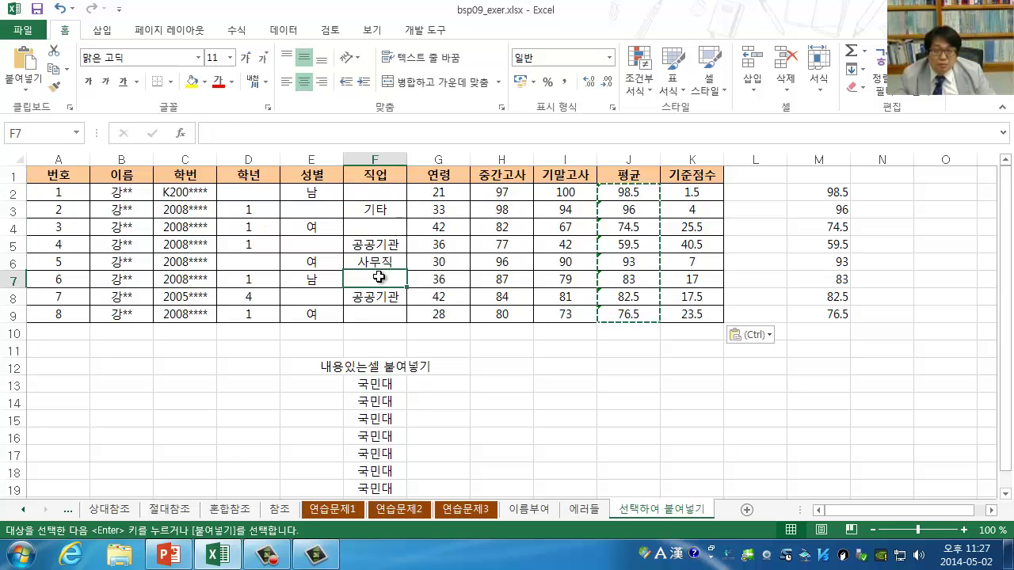
{"action": "left_click", "coordinate": [379, 313]}
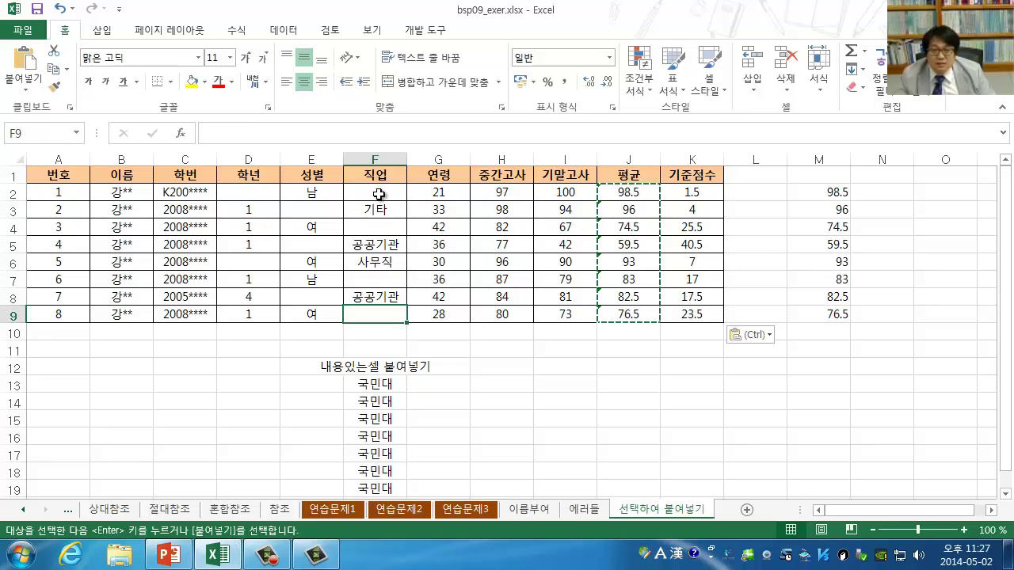
Copy the 직업 cells F2:F9 and paste them over the 국민대 list from F13, skipping blanks (내용 있는 셀만 붙여넣기).
{"action": "left_click_drag", "start_coordinate": [380, 194], "coordinate": [366, 309]}
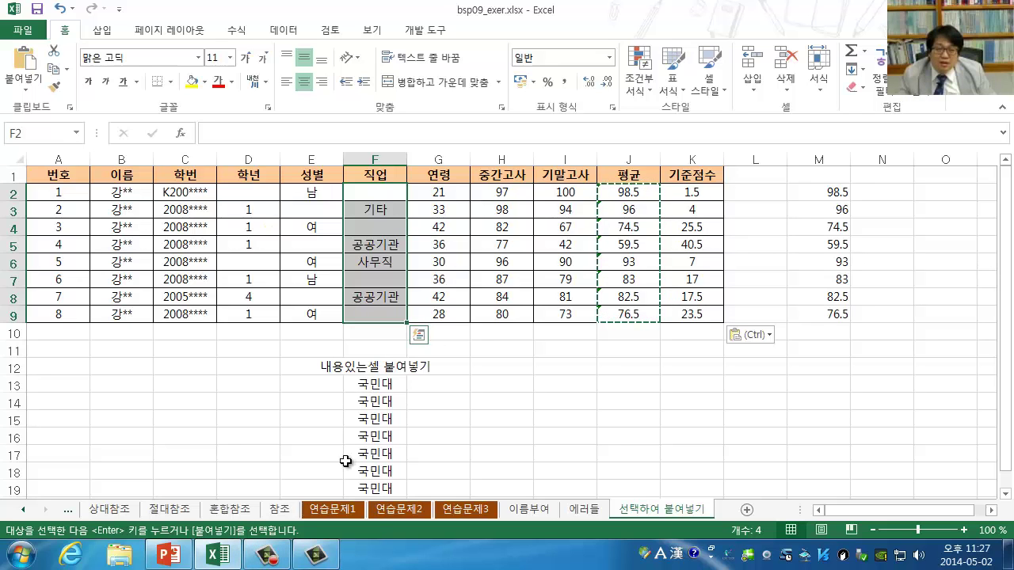
{"action": "right_click", "coordinate": [370, 193]}
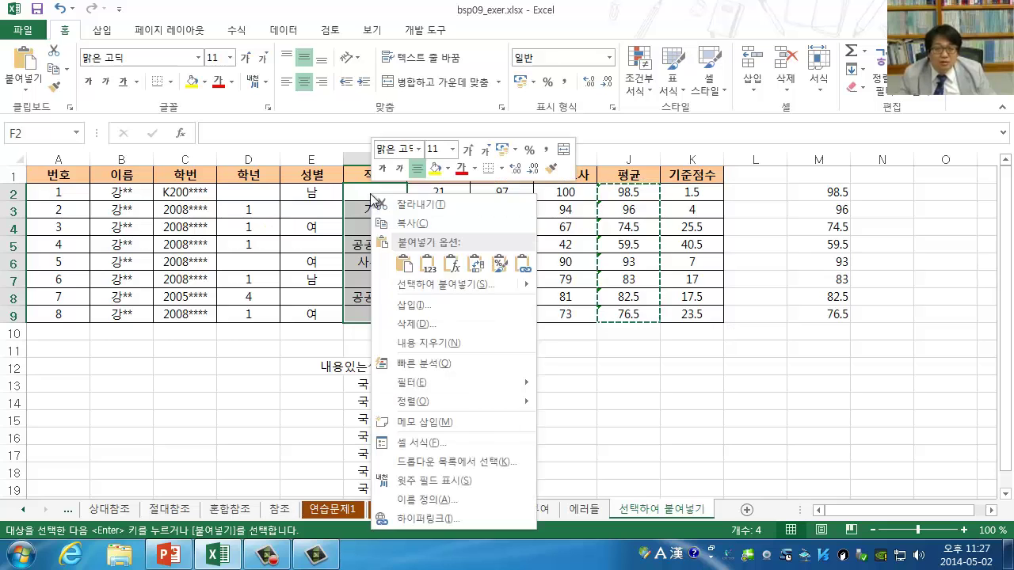
{"action": "left_click", "coordinate": [421, 225]}
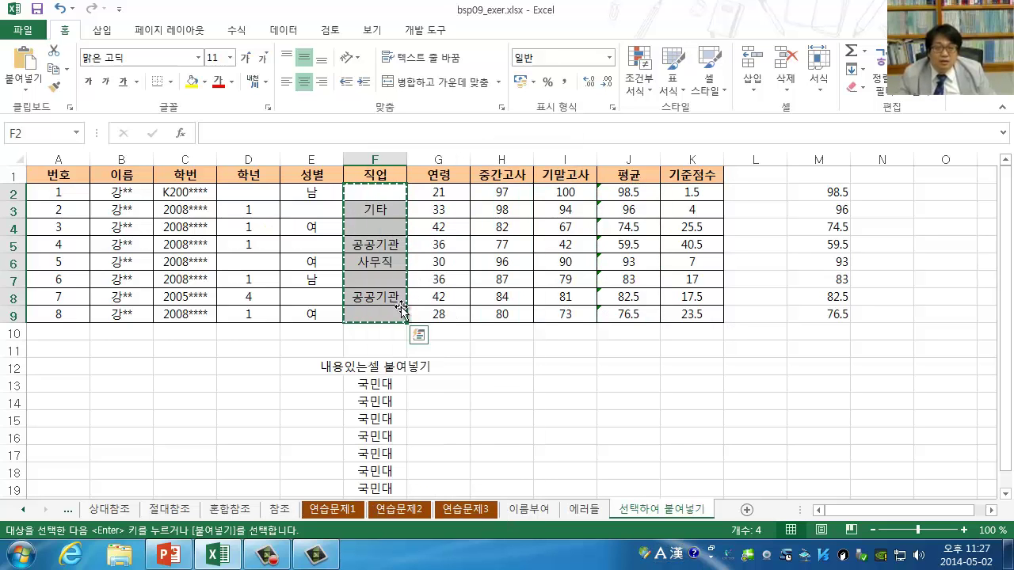
{"action": "left_click", "coordinate": [379, 386]}
{"action": "right_click", "coordinate": [379, 388]}
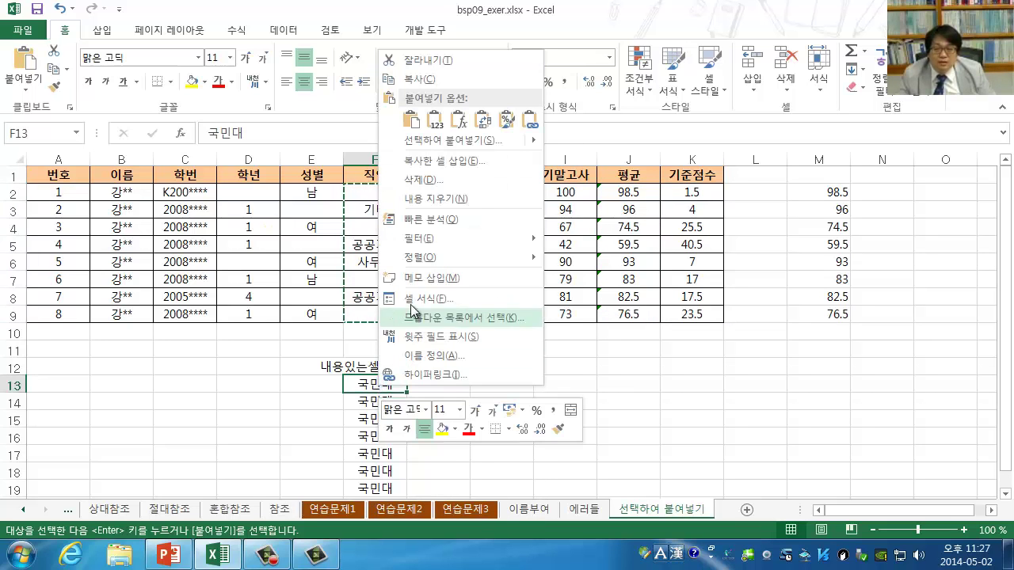
{"action": "left_click", "coordinate": [436, 139]}
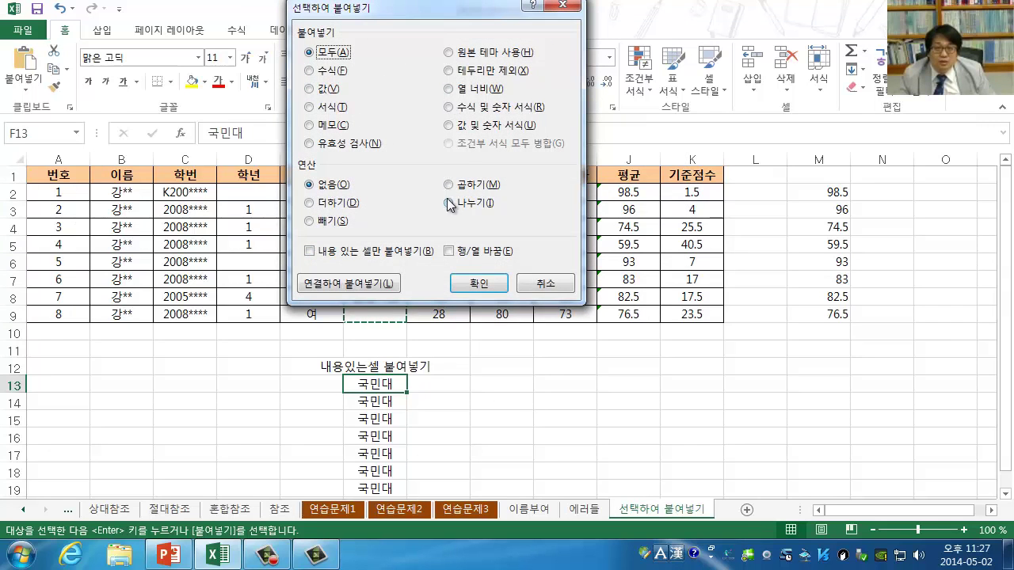
{"action": "left_click", "coordinate": [357, 253]}
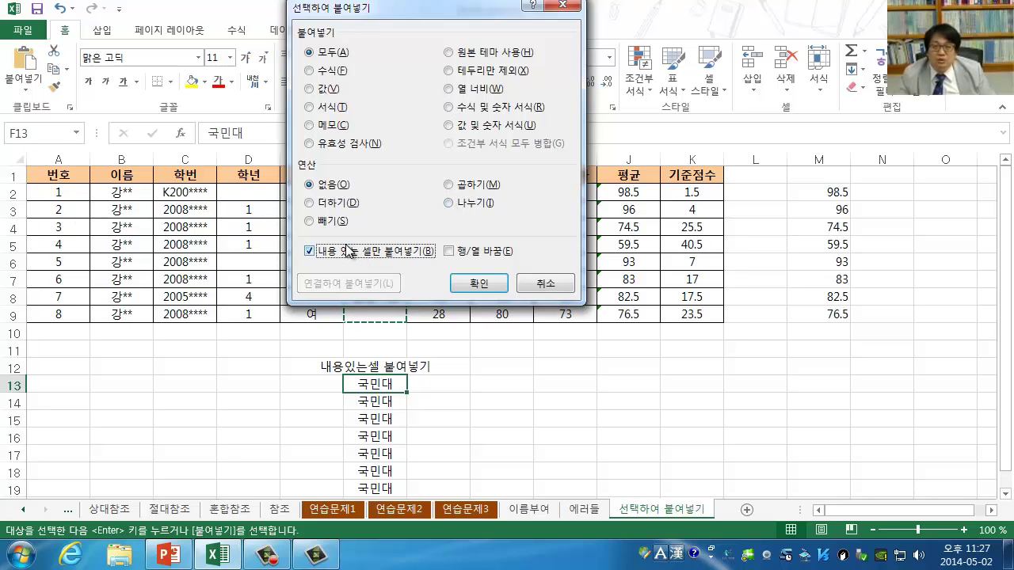
{"action": "left_click", "coordinate": [474, 284]}
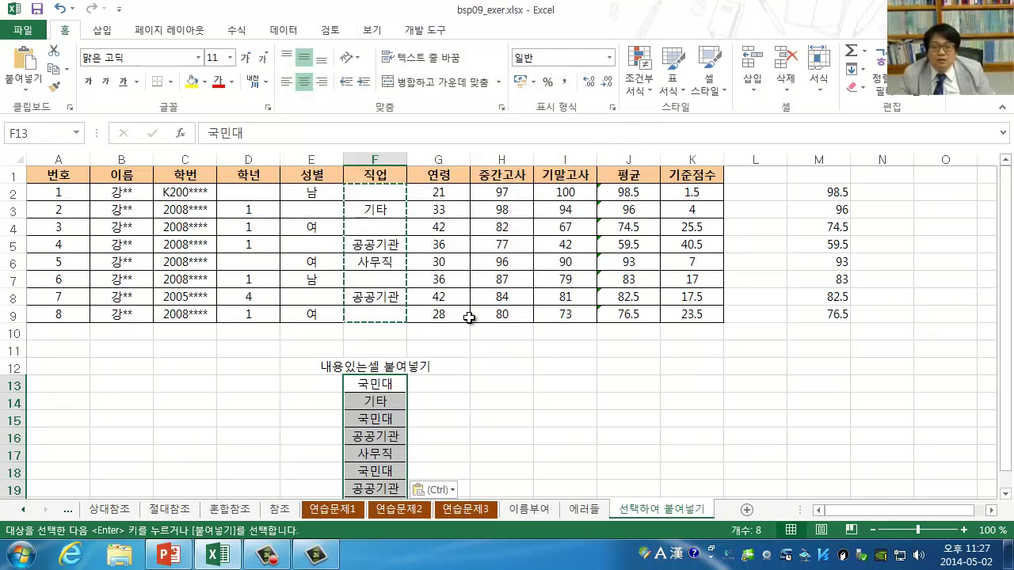
{"action": "left_click", "coordinate": [475, 384]}
Compare the blank and filled 직업 source cells with the corresponding cells in the pasted list F13:F20.
{"action": "left_click", "coordinate": [389, 196]}
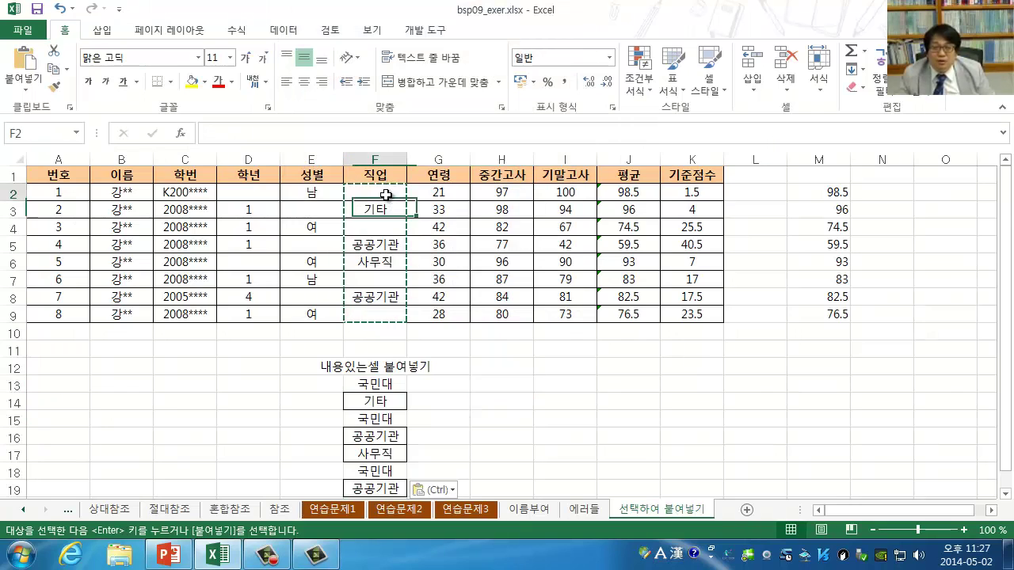
{"action": "left_click", "coordinate": [388, 226]}
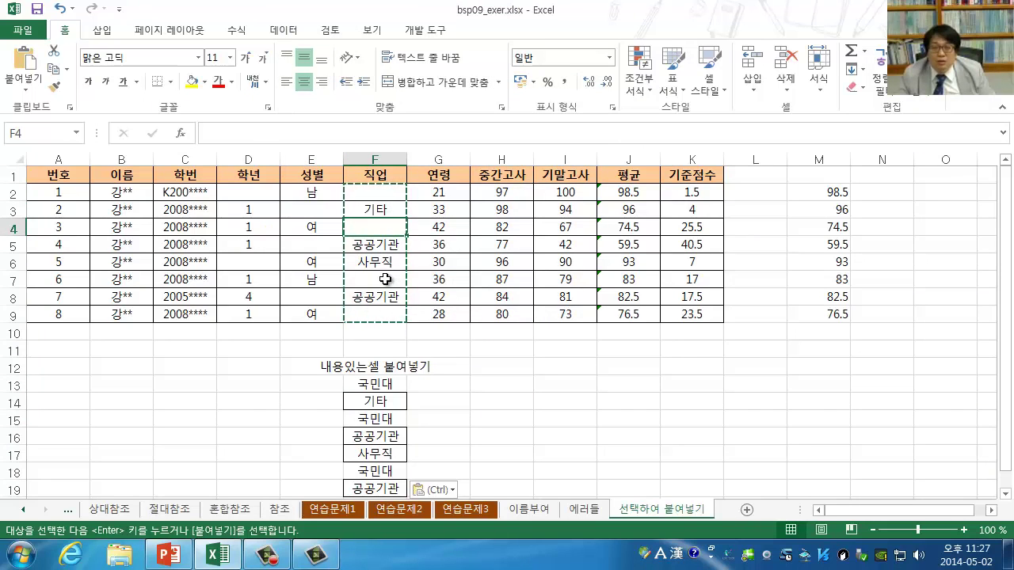
{"action": "left_click", "coordinate": [385, 278]}
{"action": "left_click", "coordinate": [386, 314]}
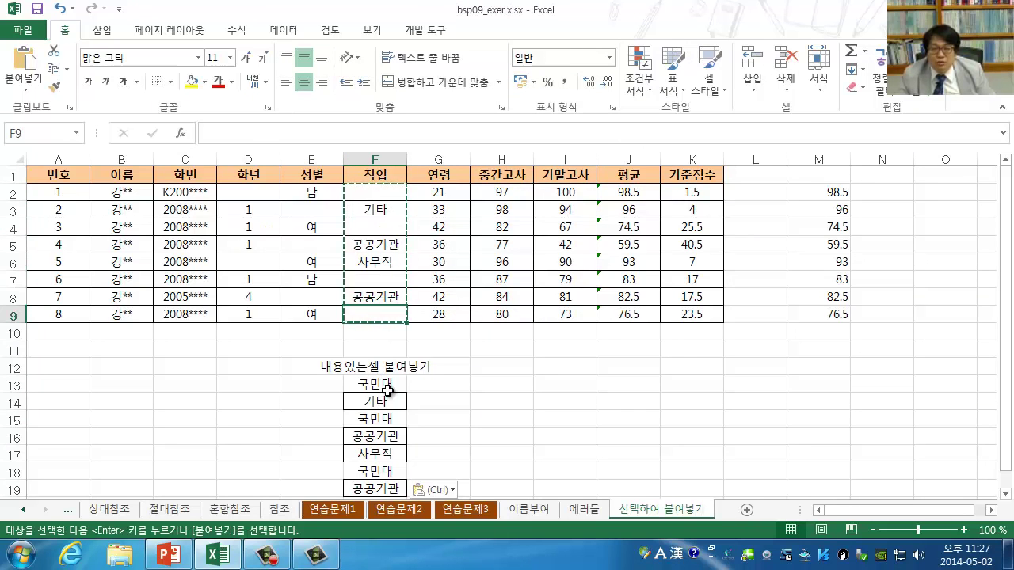
{"action": "left_click", "coordinate": [386, 388]}
{"action": "left_click", "coordinate": [388, 420]}
{"action": "left_click", "coordinate": [386, 470]}
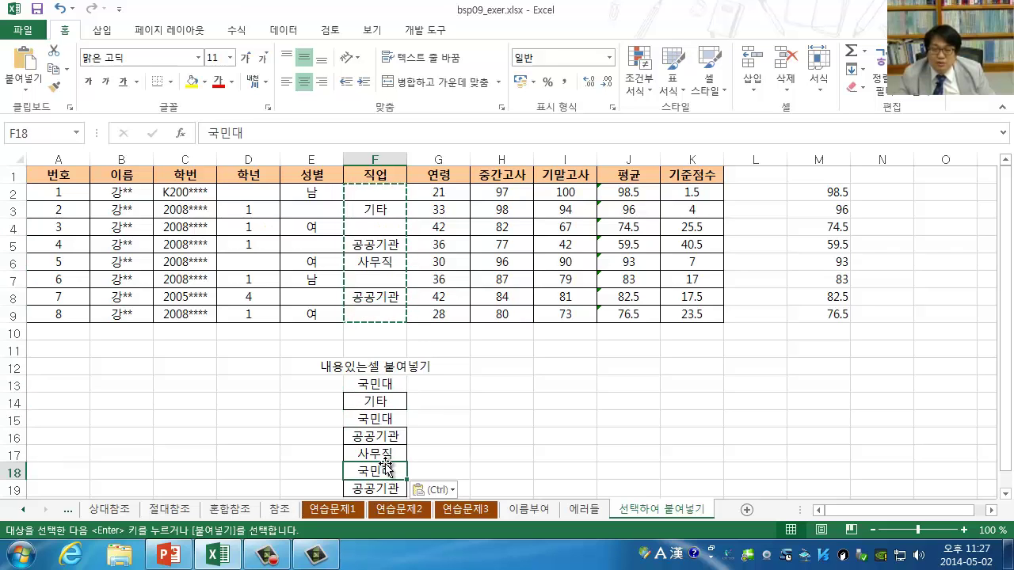
{"action": "scroll", "coordinate": [388, 460], "scroll_direction": "down", "scroll_amount": 1}
{"action": "left_click", "coordinate": [389, 455]}
{"action": "scroll", "coordinate": [389, 361], "scroll_direction": "up", "scroll_amount": 1}
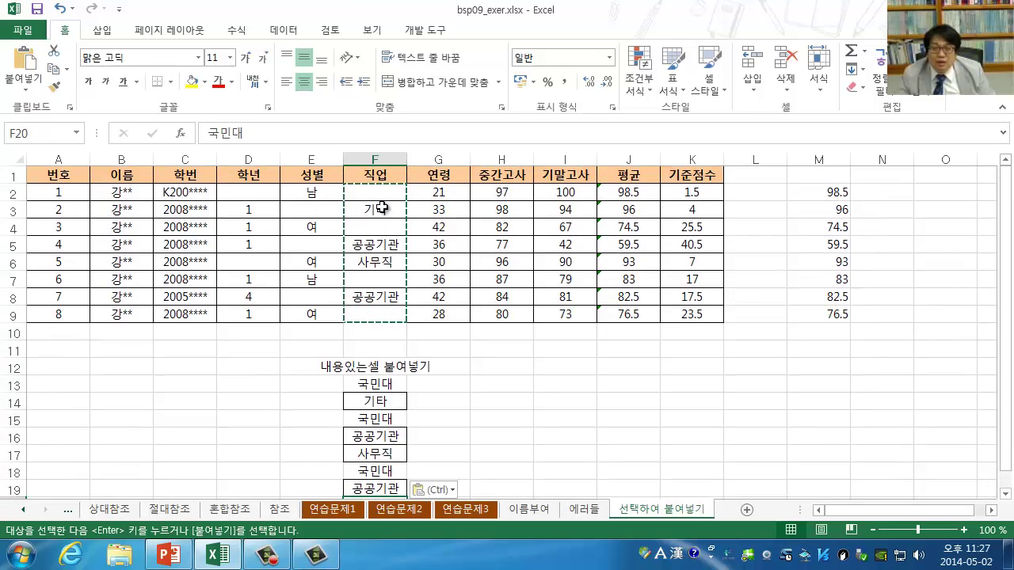
{"action": "left_click", "coordinate": [383, 207]}
{"action": "left_click", "coordinate": [382, 242]}
{"action": "left_click", "coordinate": [383, 262]}
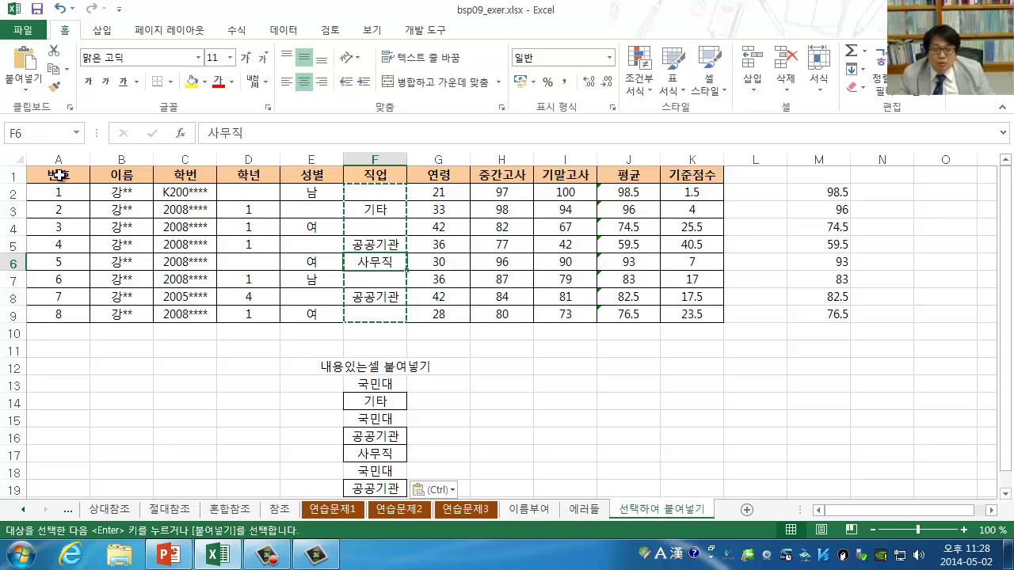
Copy the whole table A1:K9, including its header row.
{"action": "left_click_drag", "start_coordinate": [59, 175], "coordinate": [713, 174]}
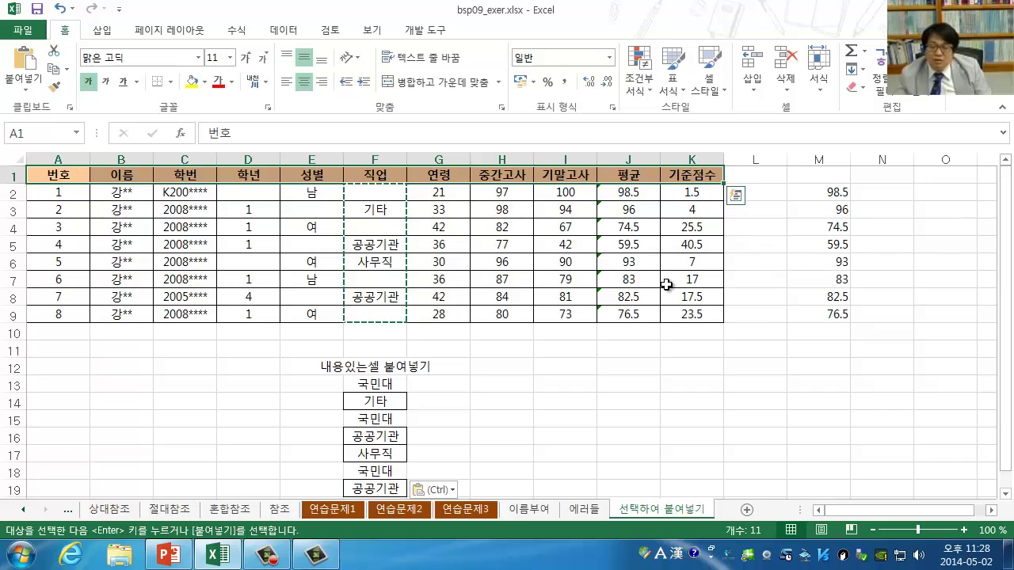
{"action": "left_click", "coordinate": [638, 350]}
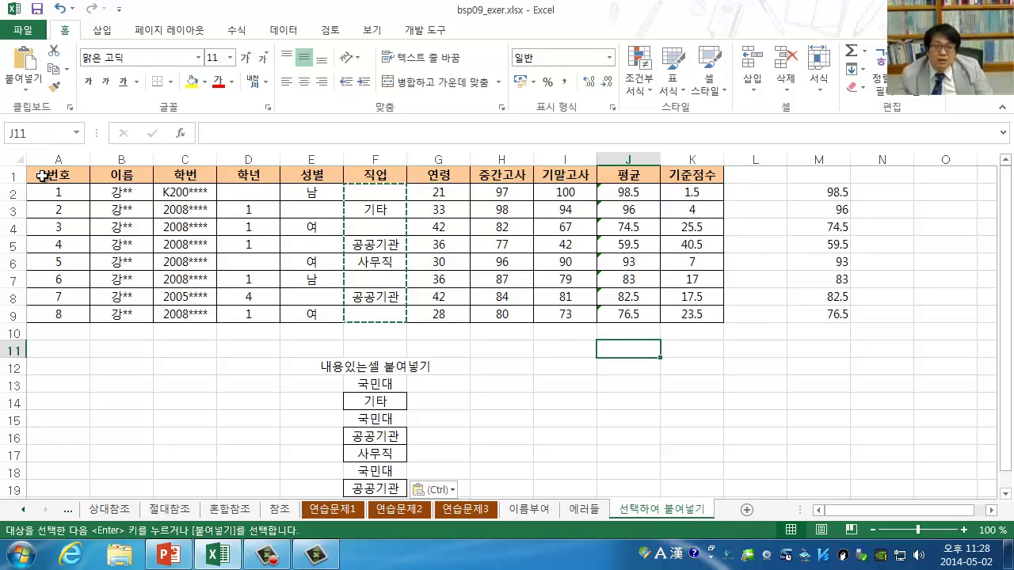
{"action": "left_click_drag", "start_coordinate": [46, 172], "coordinate": [680, 316]}
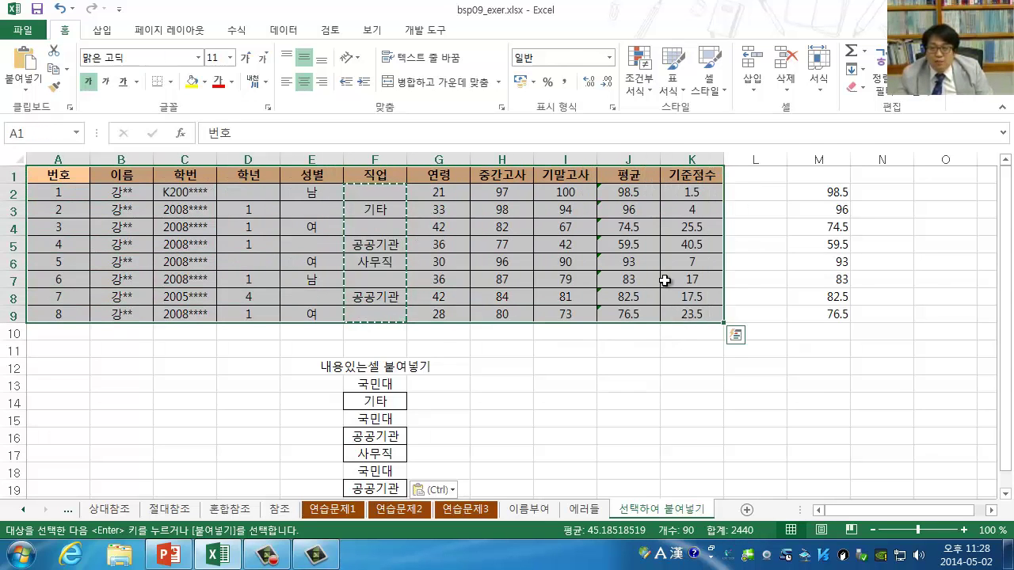
{"action": "right_click", "coordinate": [666, 287]}
{"action": "left_click", "coordinate": [703, 229]}
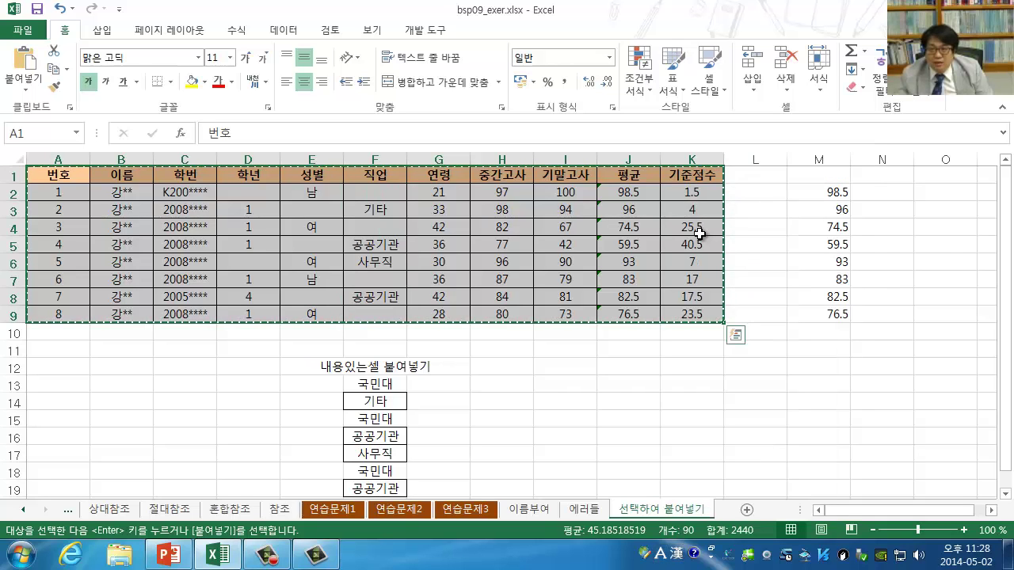
Add a new worksheet, paste the table transposed (행/열 바꿈) at A1 with Paste Special, and compare it with the original.
{"action": "left_click", "coordinate": [745, 510]}
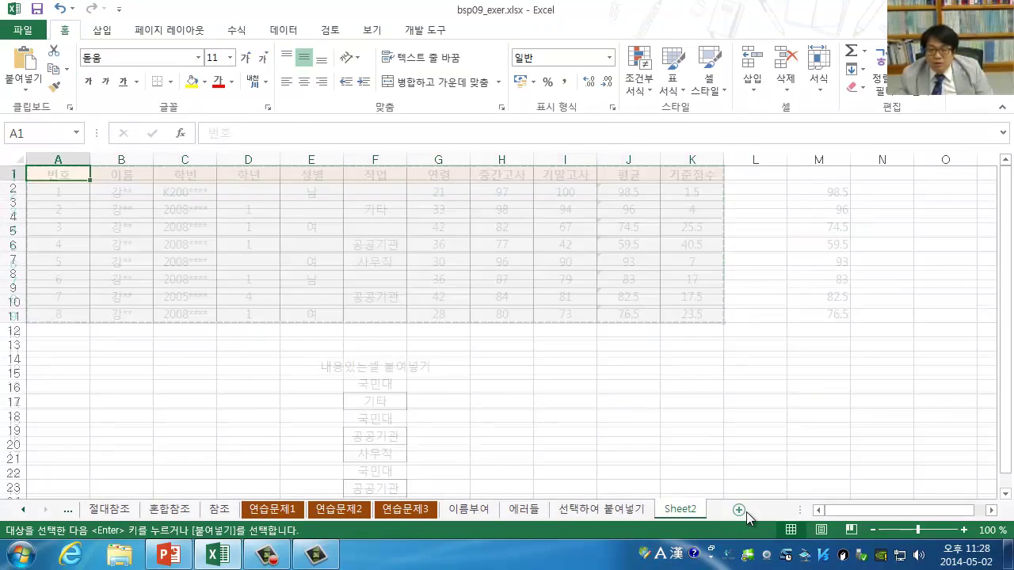
{"action": "right_click", "coordinate": [46, 174]}
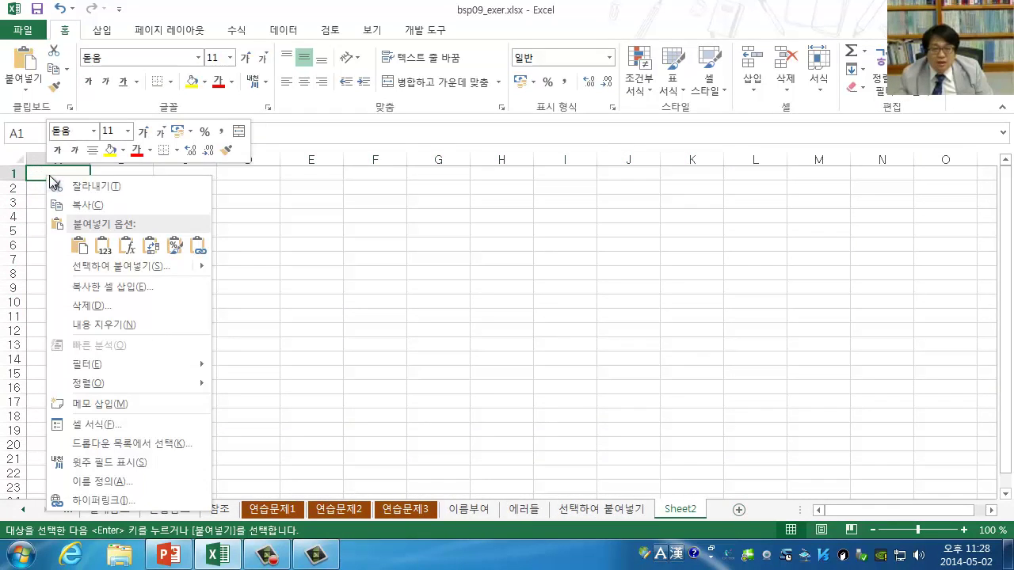
{"action": "left_click", "coordinate": [95, 266]}
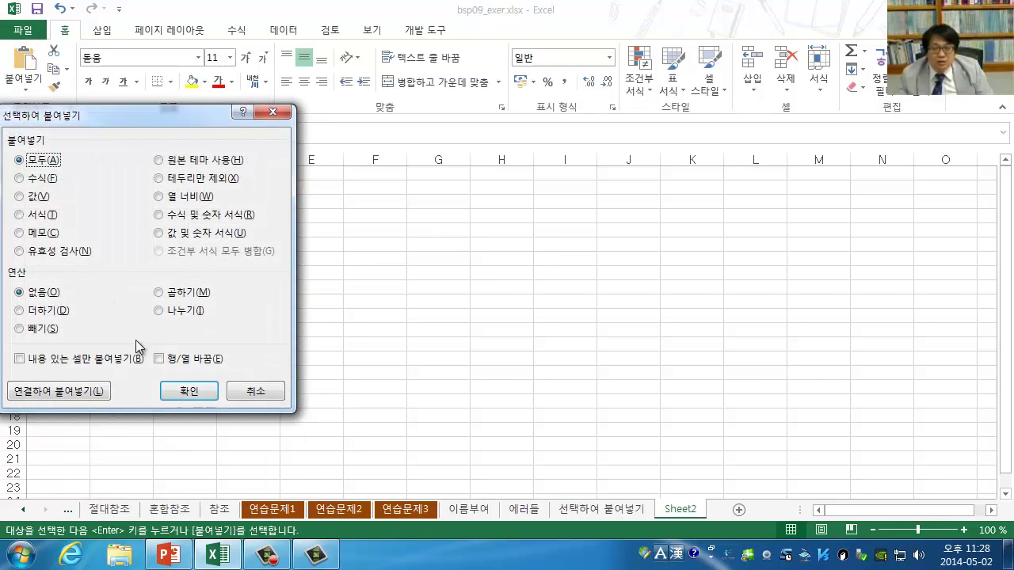
{"action": "left_click", "coordinate": [161, 360]}
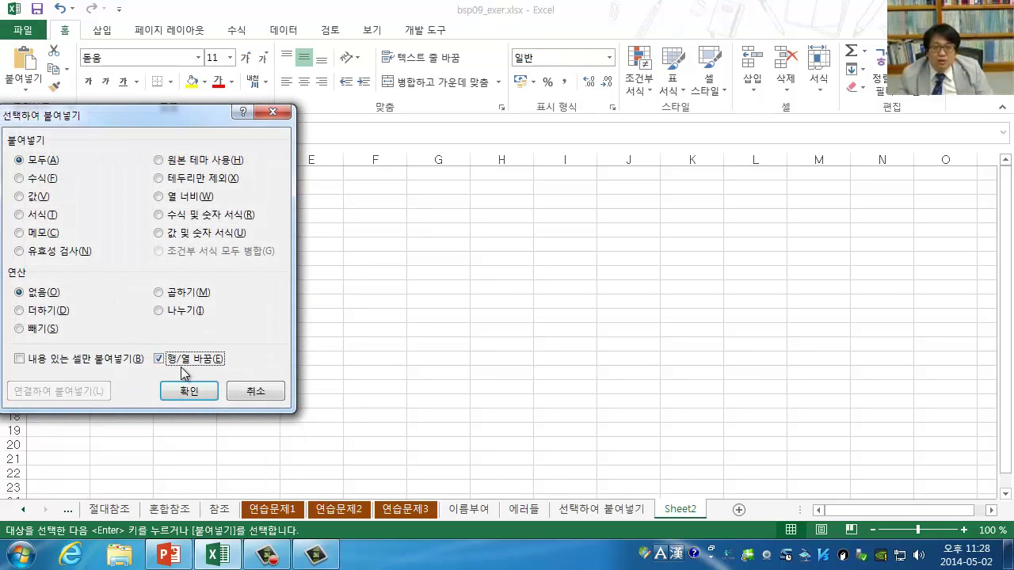
{"action": "left_click", "coordinate": [187, 389]}
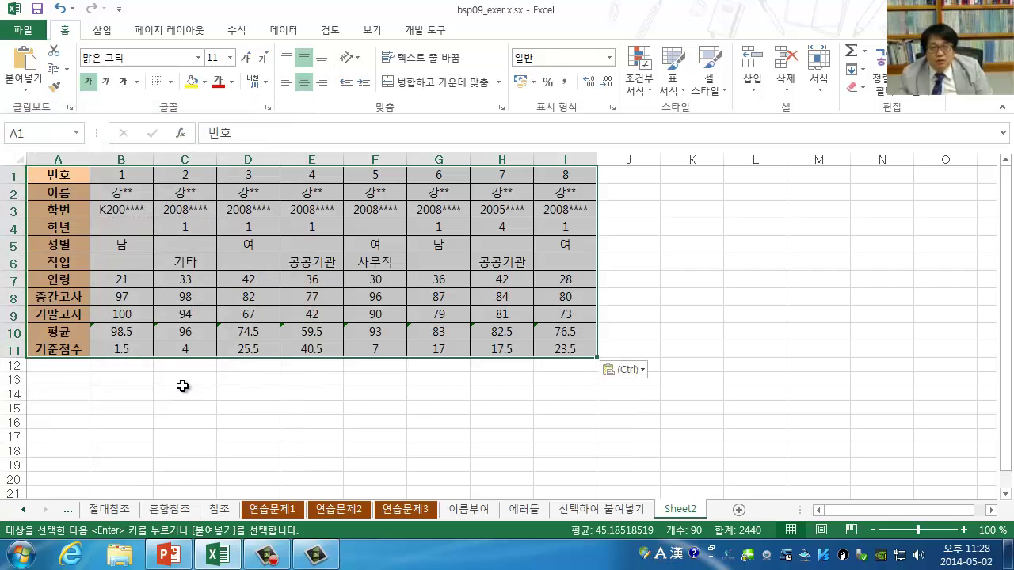
{"action": "left_click", "coordinate": [600, 512]}
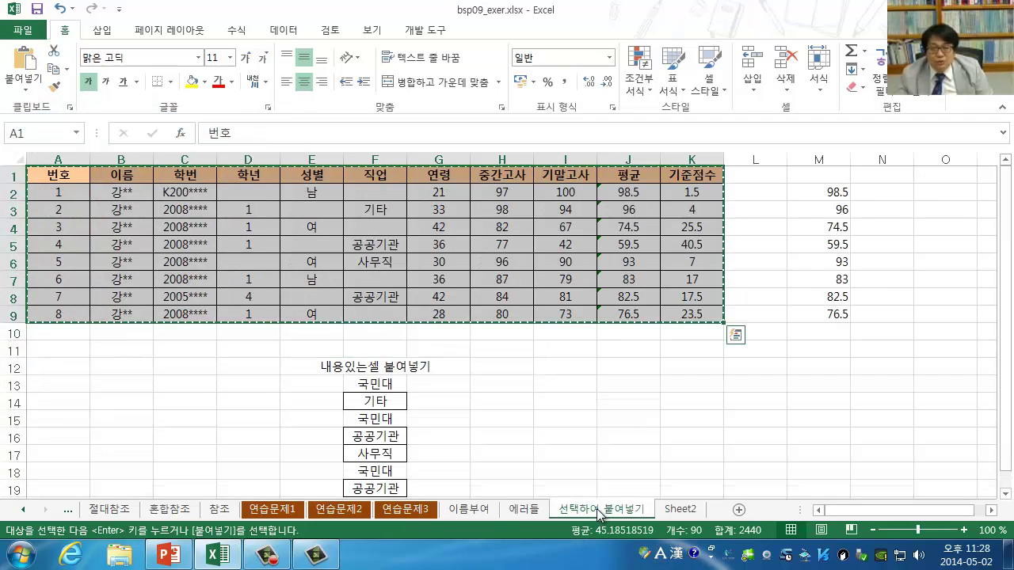
{"action": "left_click", "coordinate": [675, 515]}
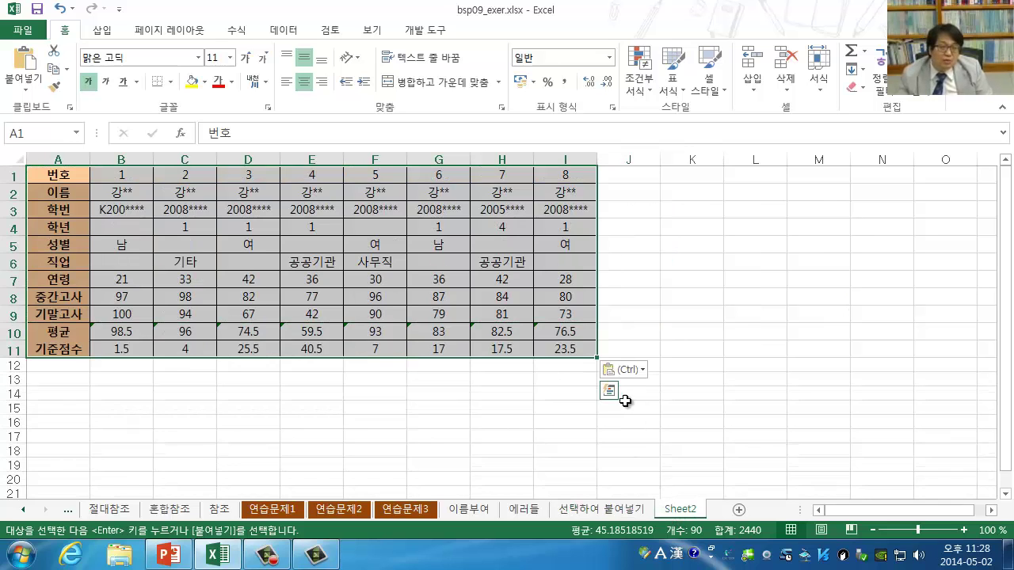
Inspect the AVERAGE formulas in the transposed 평균 row, from B10 across to I10.
{"action": "left_click", "coordinate": [113, 333]}
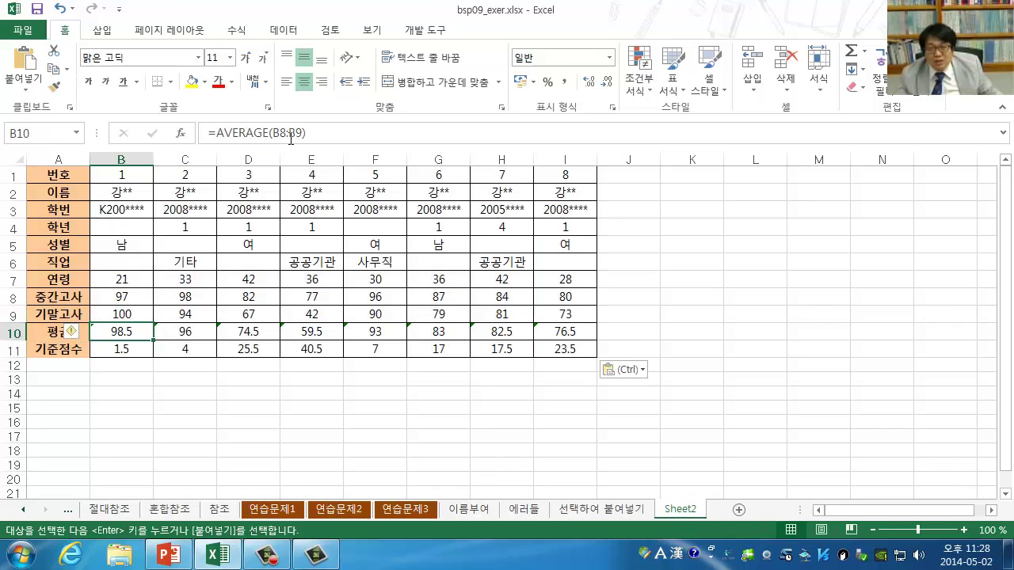
{"action": "left_click", "coordinate": [198, 333]}
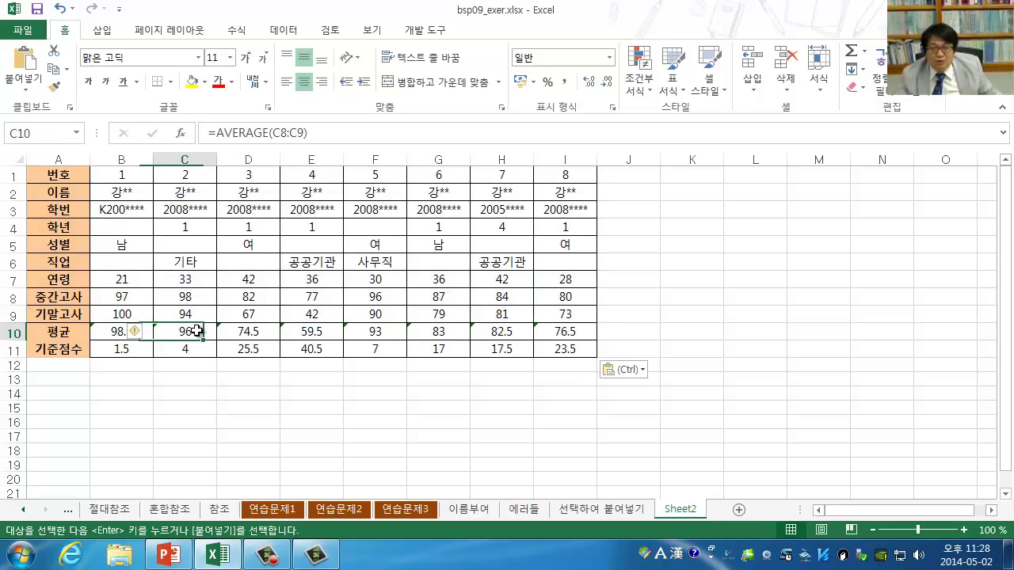
{"action": "left_click", "coordinate": [273, 334]}
{"action": "left_click", "coordinate": [335, 333]}
{"action": "left_click", "coordinate": [378, 333]}
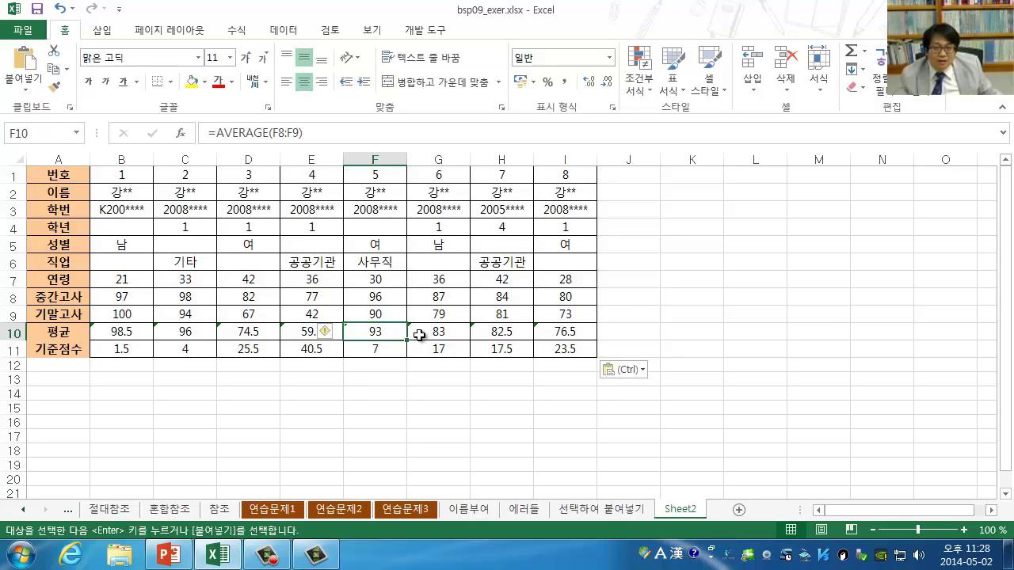
{"action": "left_click", "coordinate": [419, 333]}
{"action": "left_click", "coordinate": [514, 336]}
{"action": "left_click", "coordinate": [537, 334]}
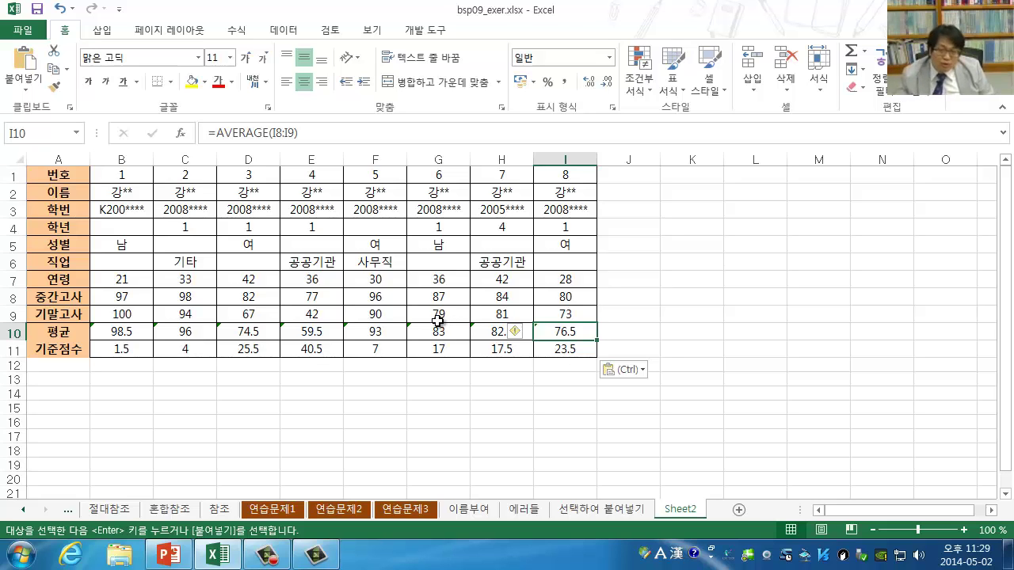
Switch the pasted table to values only and back to the transposed paste (행/열 바꿈) using the paste options.
{"action": "left_click", "coordinate": [624, 370]}
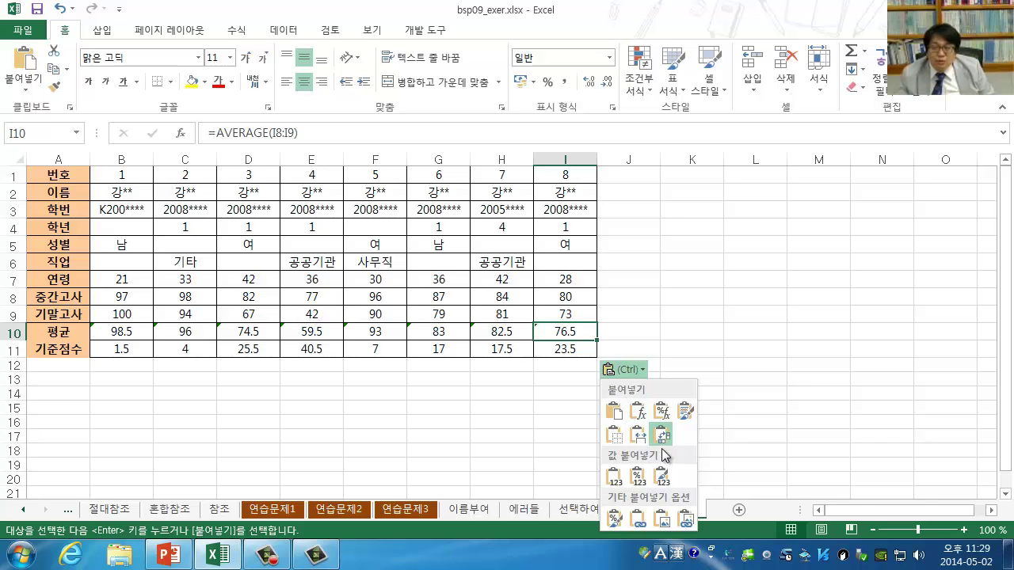
{"action": "left_click", "coordinate": [614, 477]}
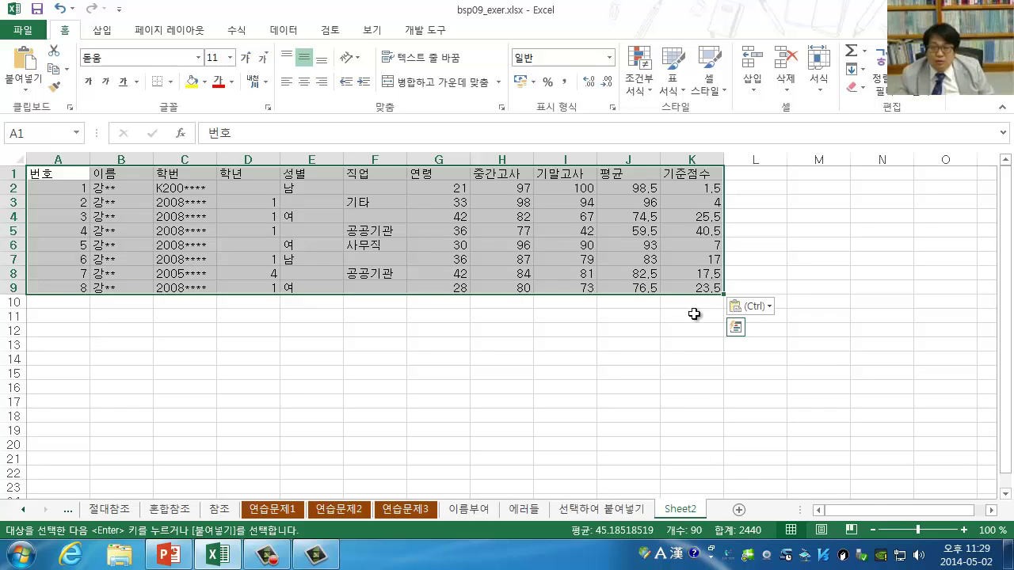
{"action": "left_click", "coordinate": [751, 308]}
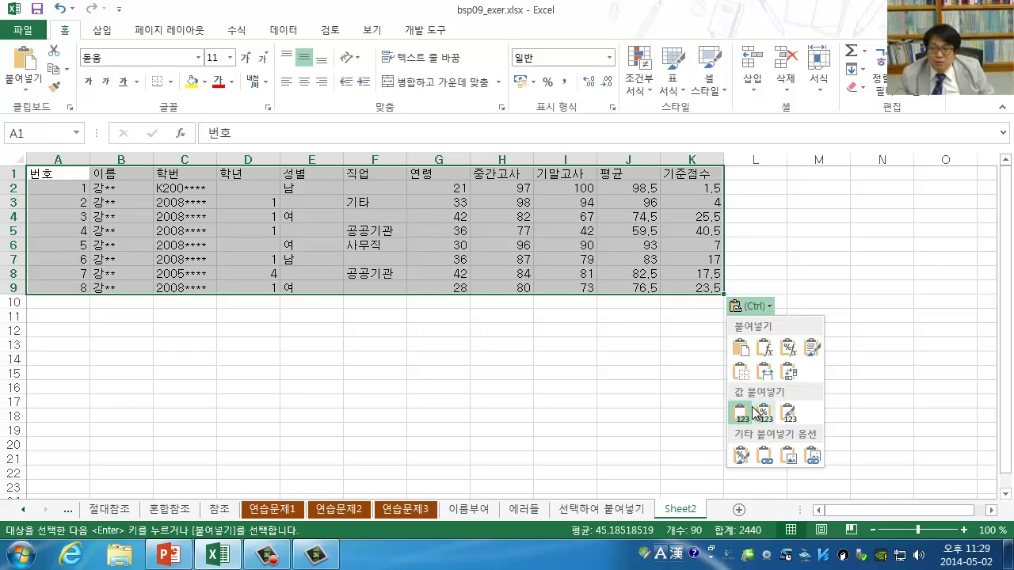
{"action": "left_click", "coordinate": [790, 369]}
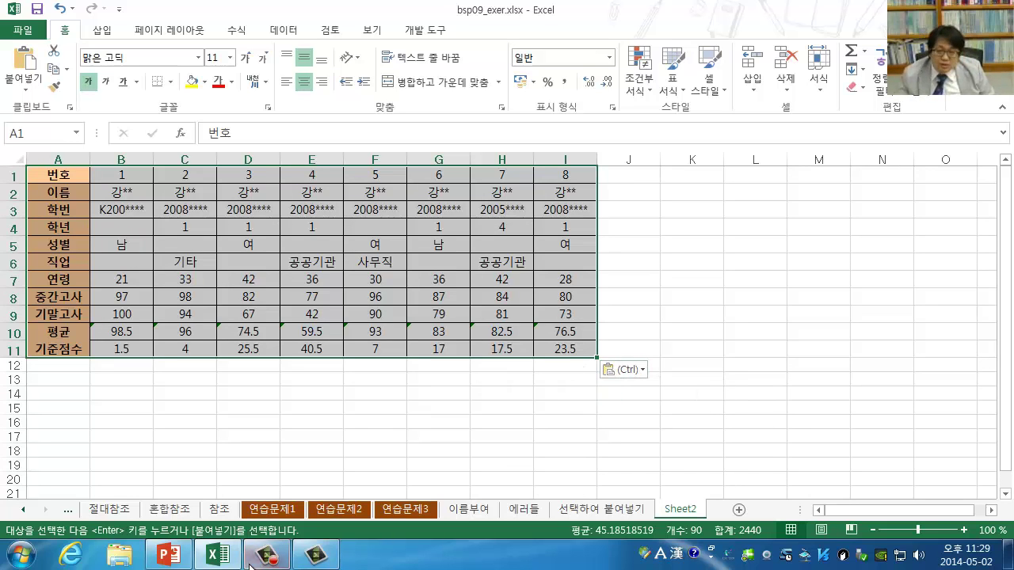
Switch to the BSP09.pptx presentation in PowerPoint and go to slide 15, 선택하여 붙여넣기 (1).
{"action": "left_click", "coordinate": [168, 555]}
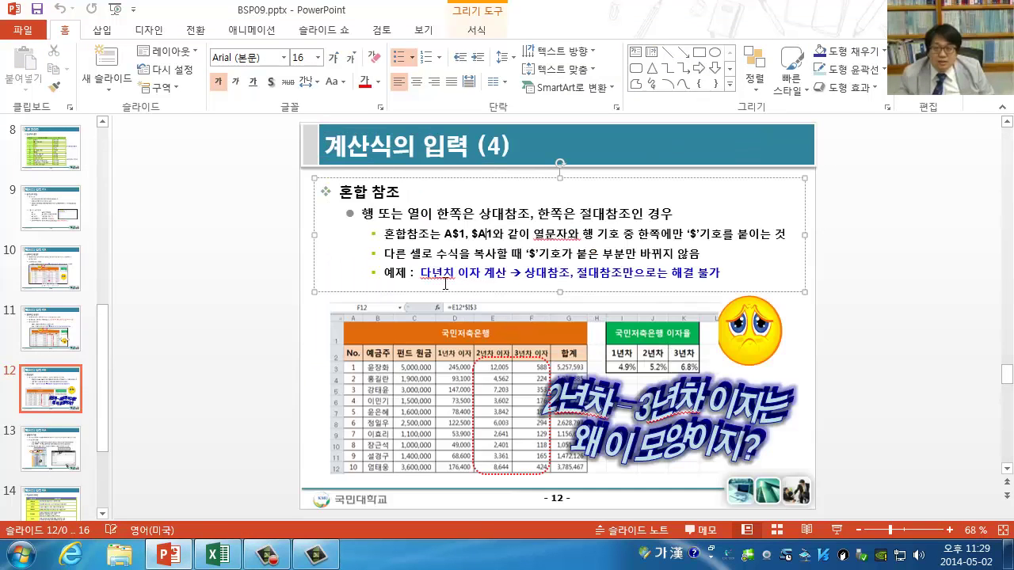
{"action": "scroll", "coordinate": [445, 283], "scroll_direction": "down", "scroll_amount": 1}
{"action": "scroll", "coordinate": [443, 281], "scroll_direction": "down", "scroll_amount": 3}
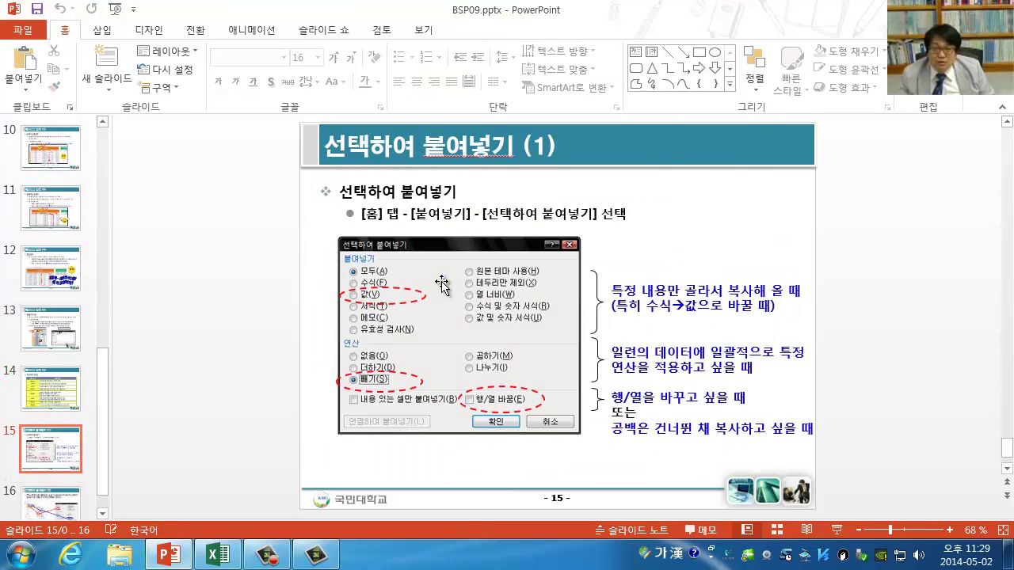